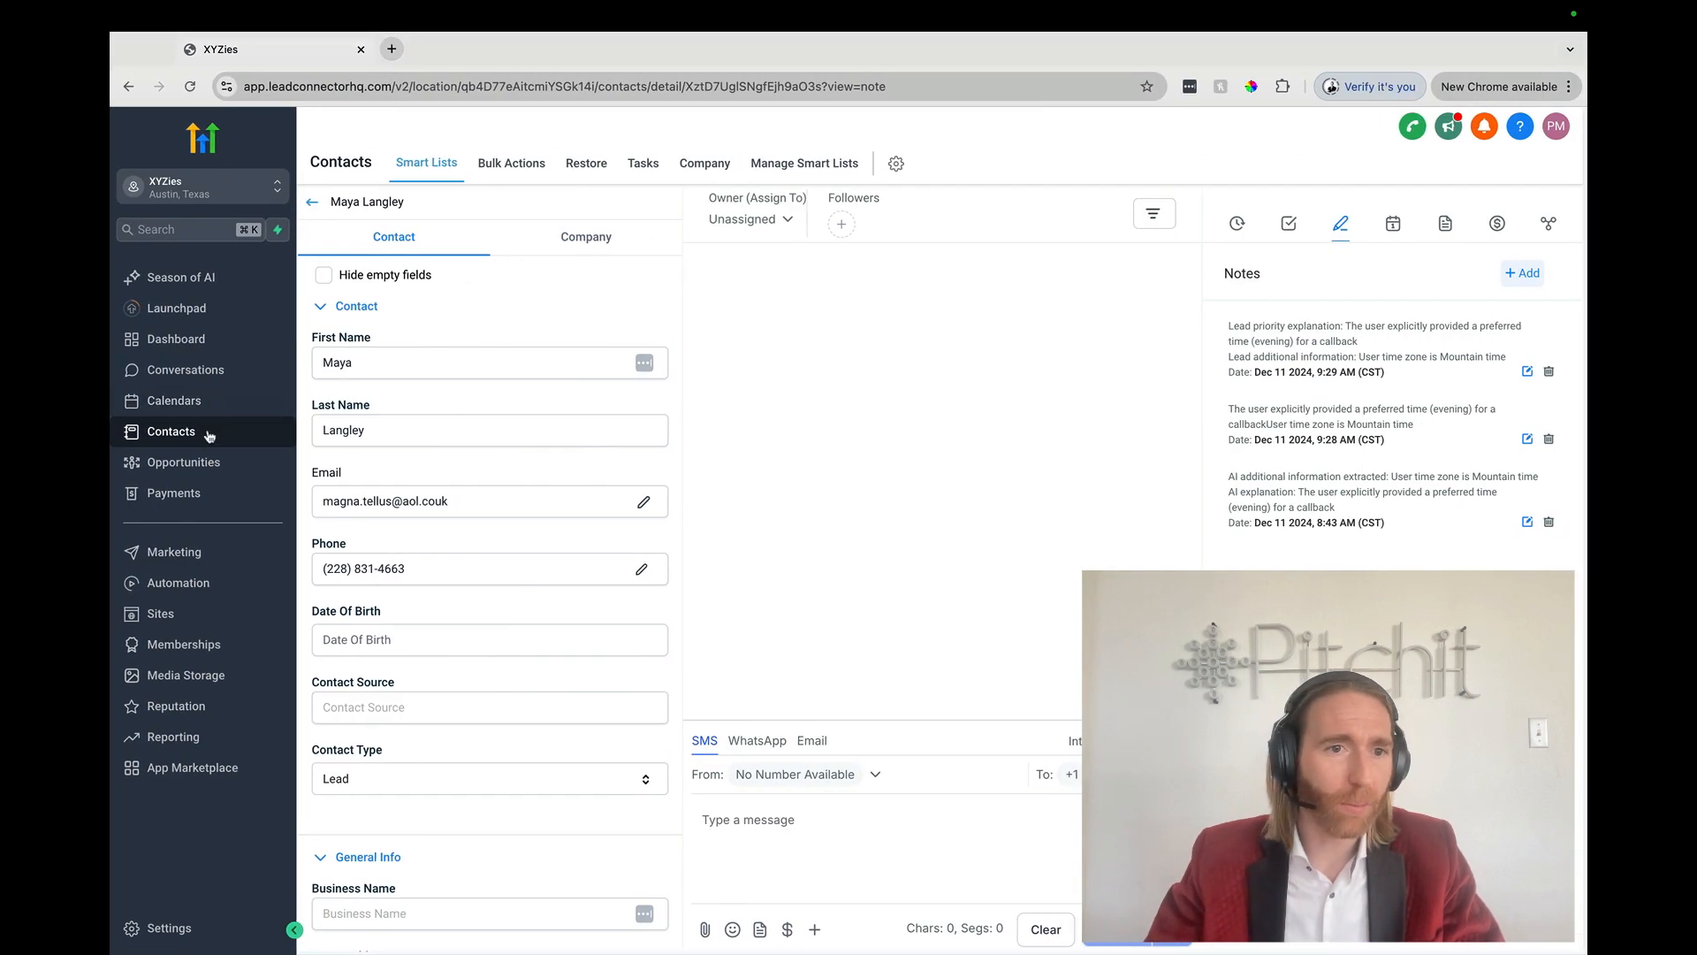
Step: Open the Opportunities board for Test Pipeline from the LeadConnector sidebar
left_click(197, 465)
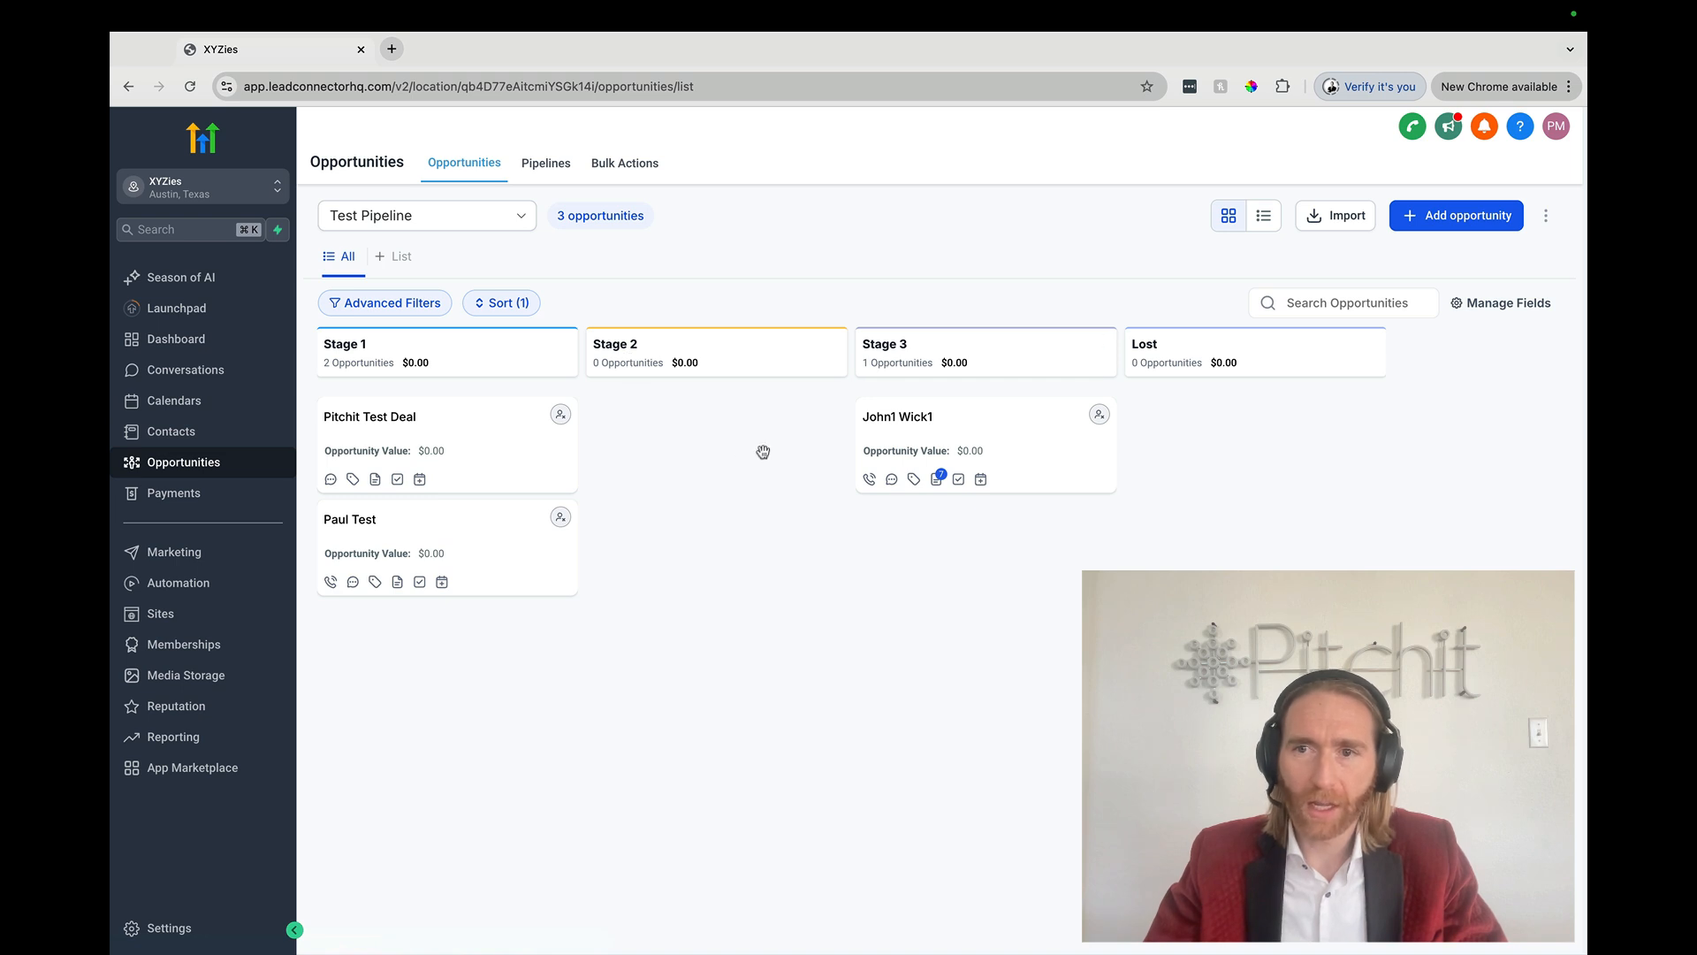
Step: Dismiss the card customisation panel and open Test Pipeline's stage editor from the pipelines list
left_click(1480, 300)
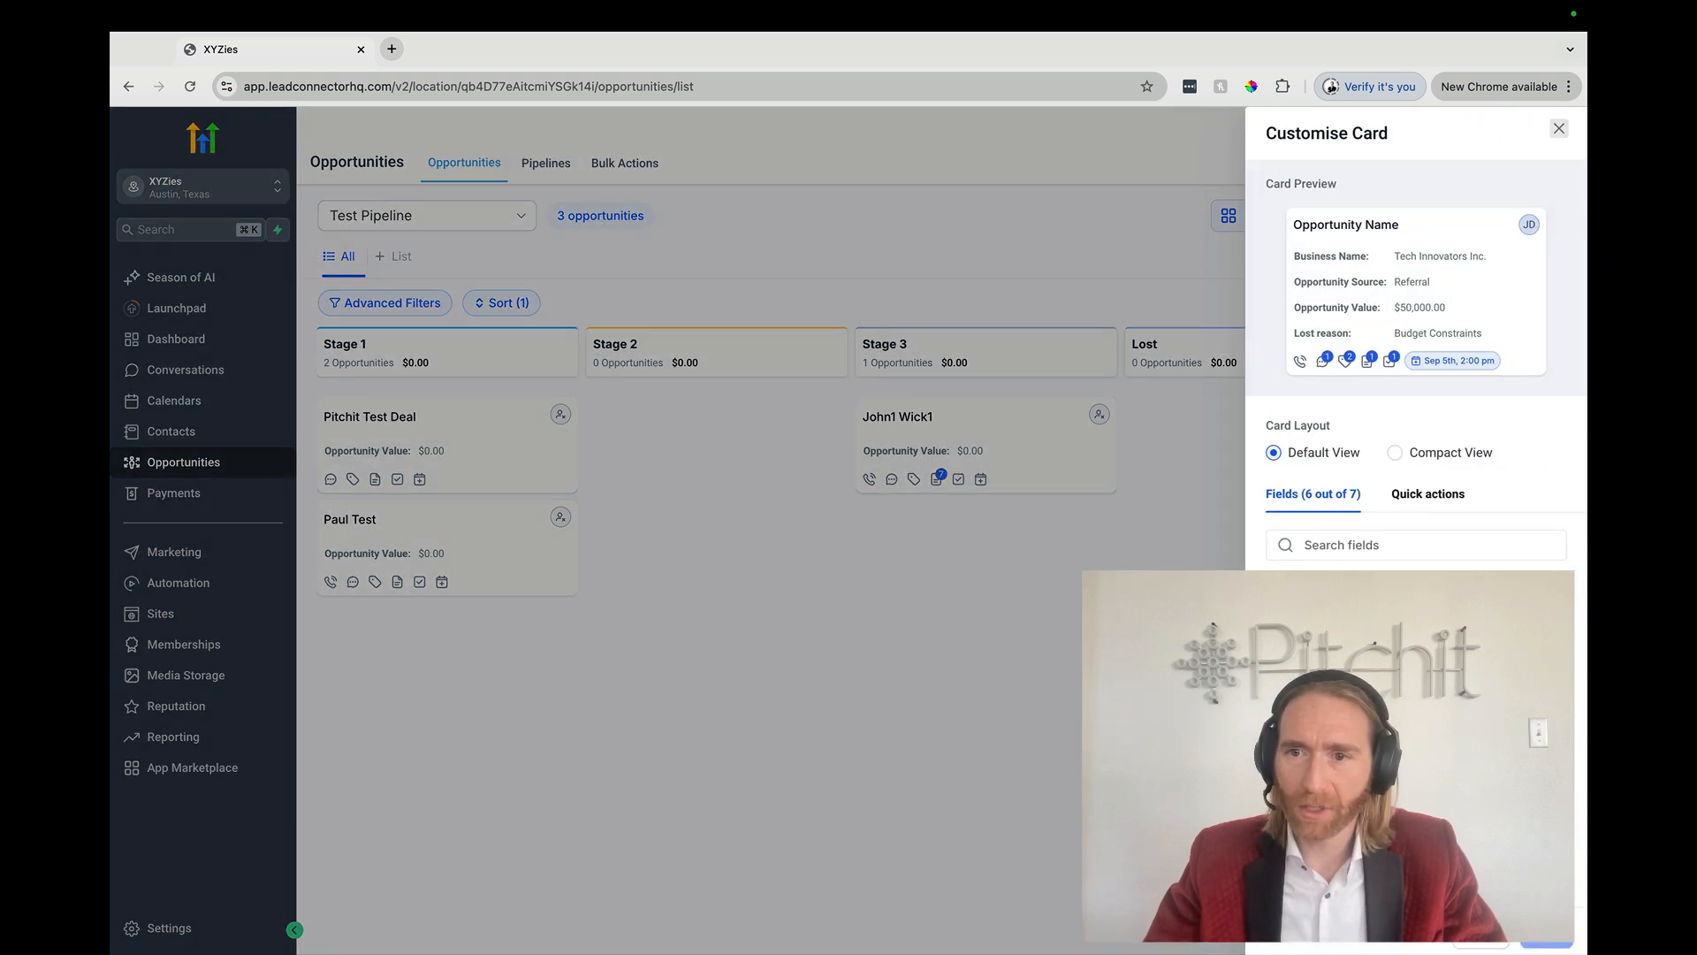
left_click(1559, 129)
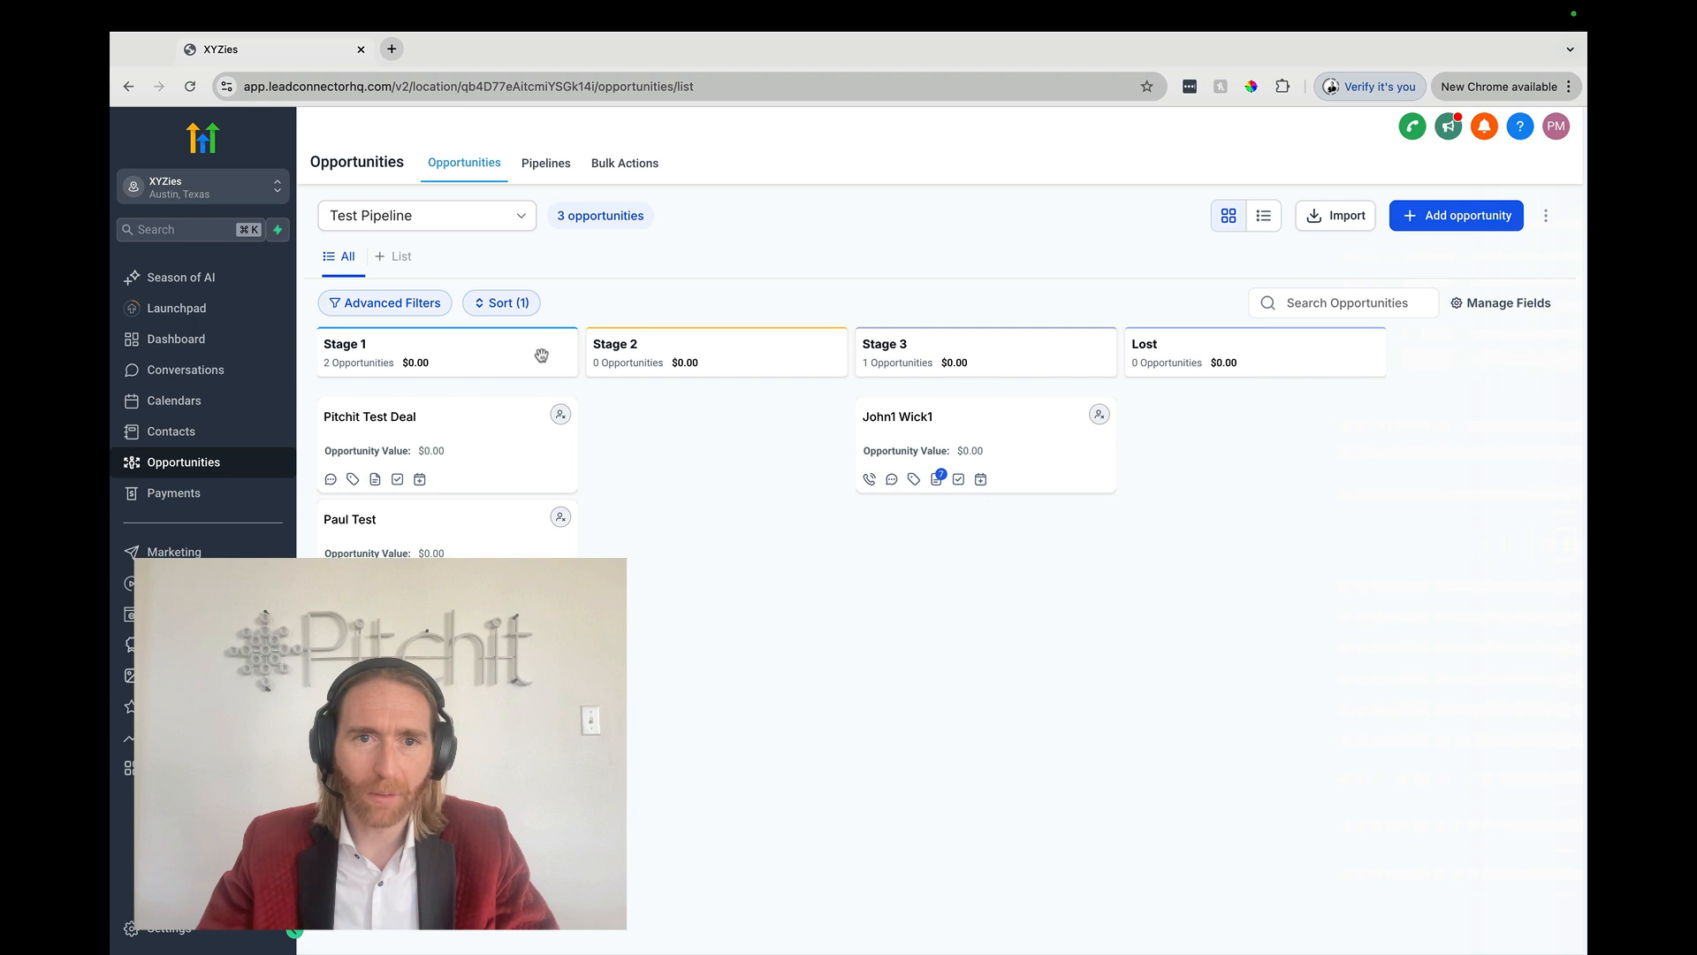
left_click(545, 163)
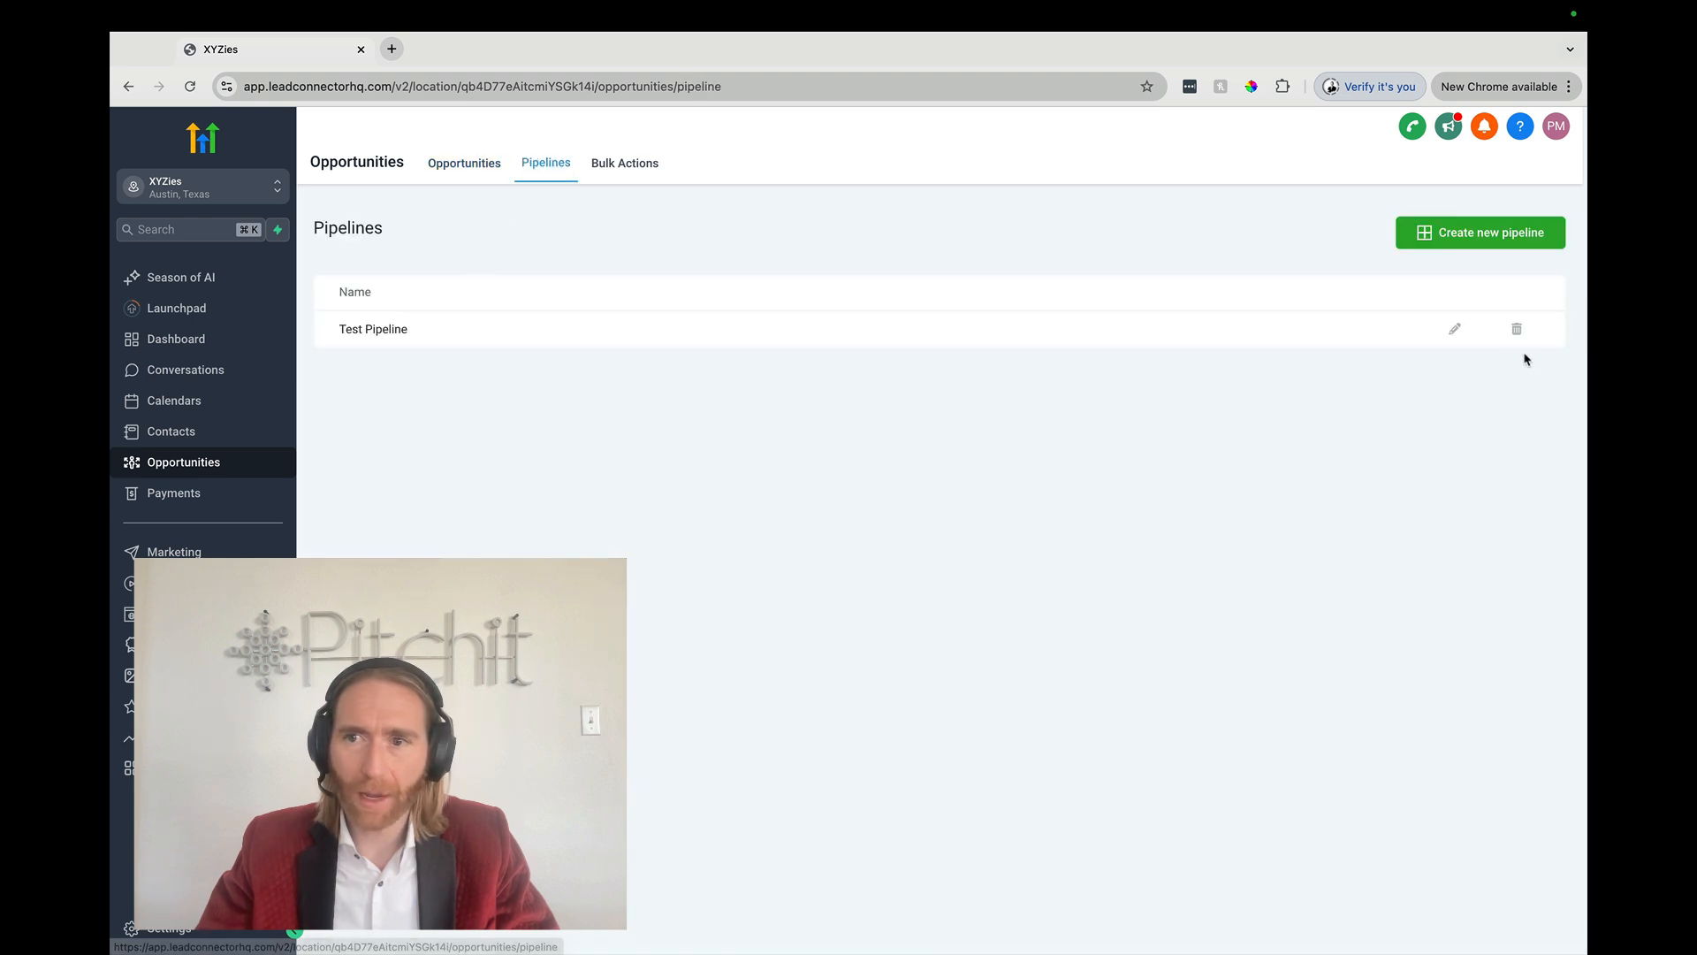
left_click(1455, 331)
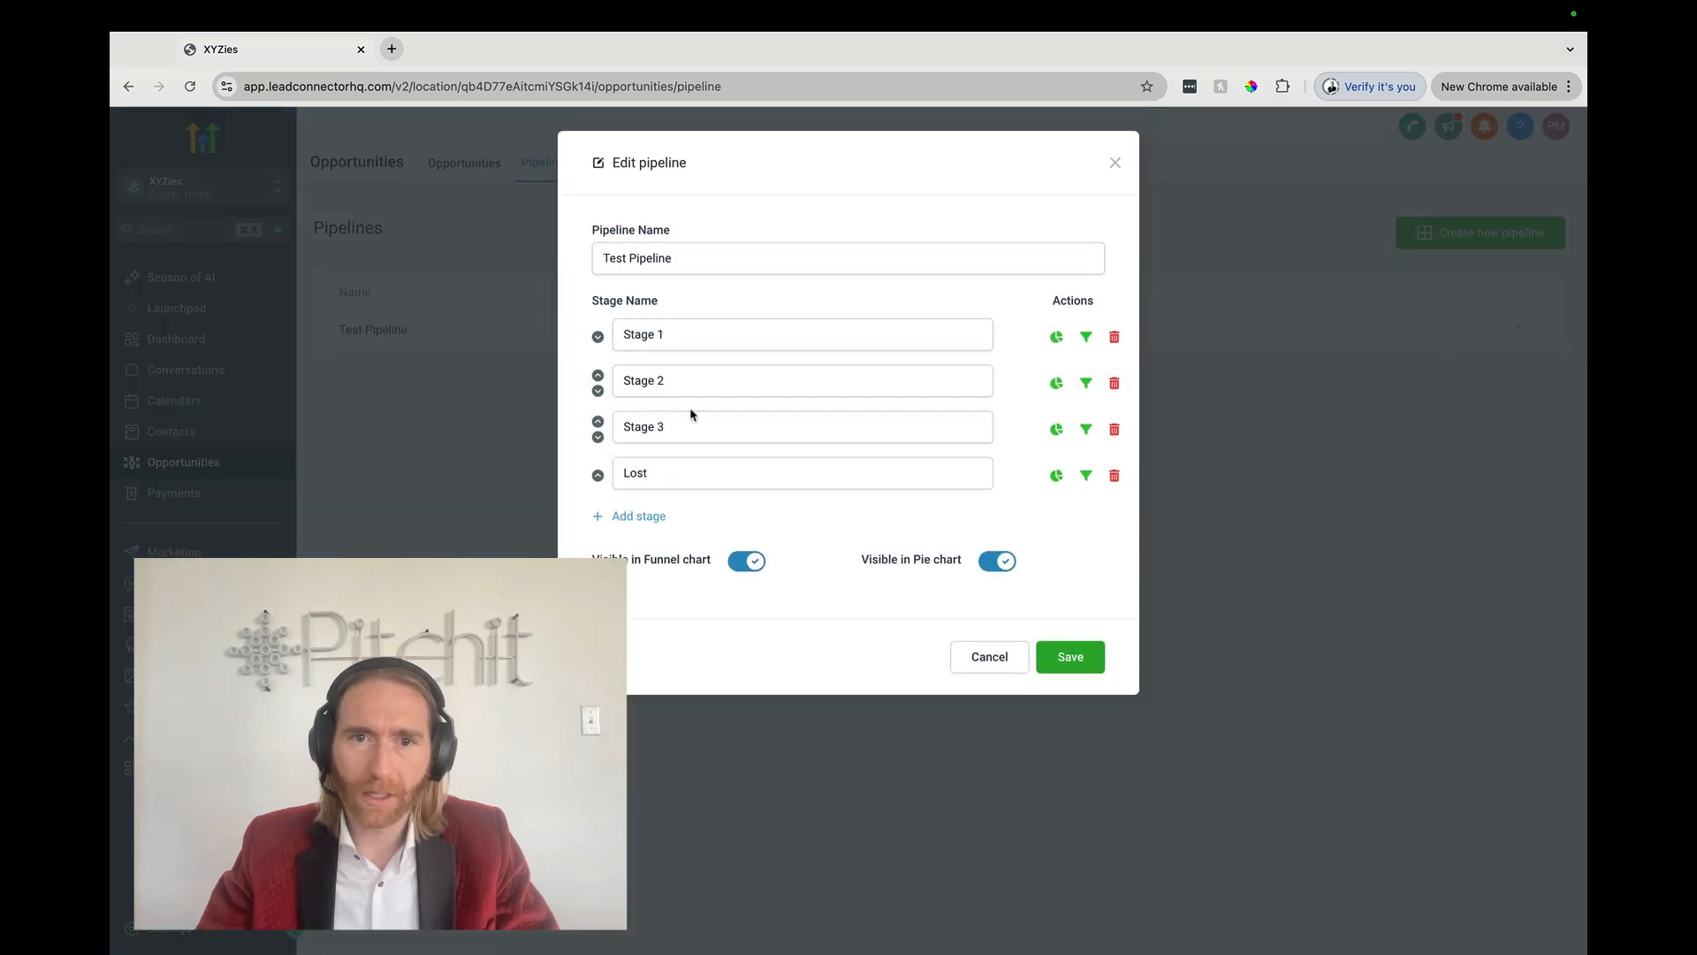
Step: Rename the four stages to New Lead, Warm Lead, Hot Lead and Cold / Lost Lead, and save
triple_click(674, 346)
type("New Lead")
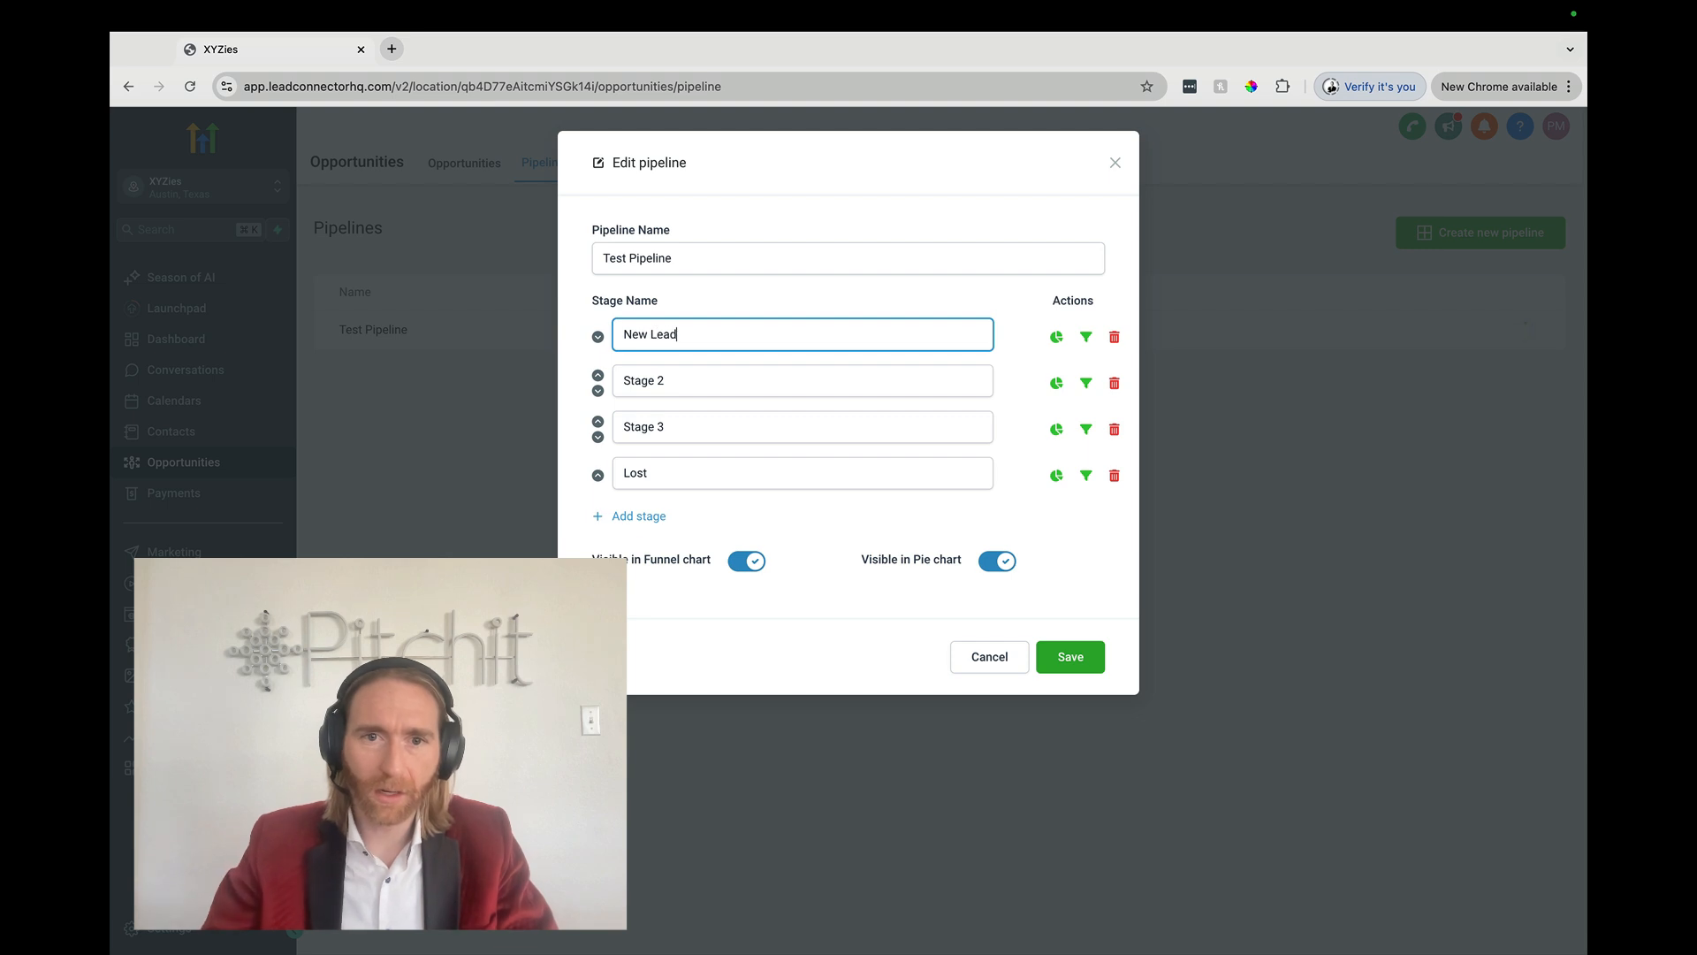
triple_click(655, 382)
type("Warm Lead")
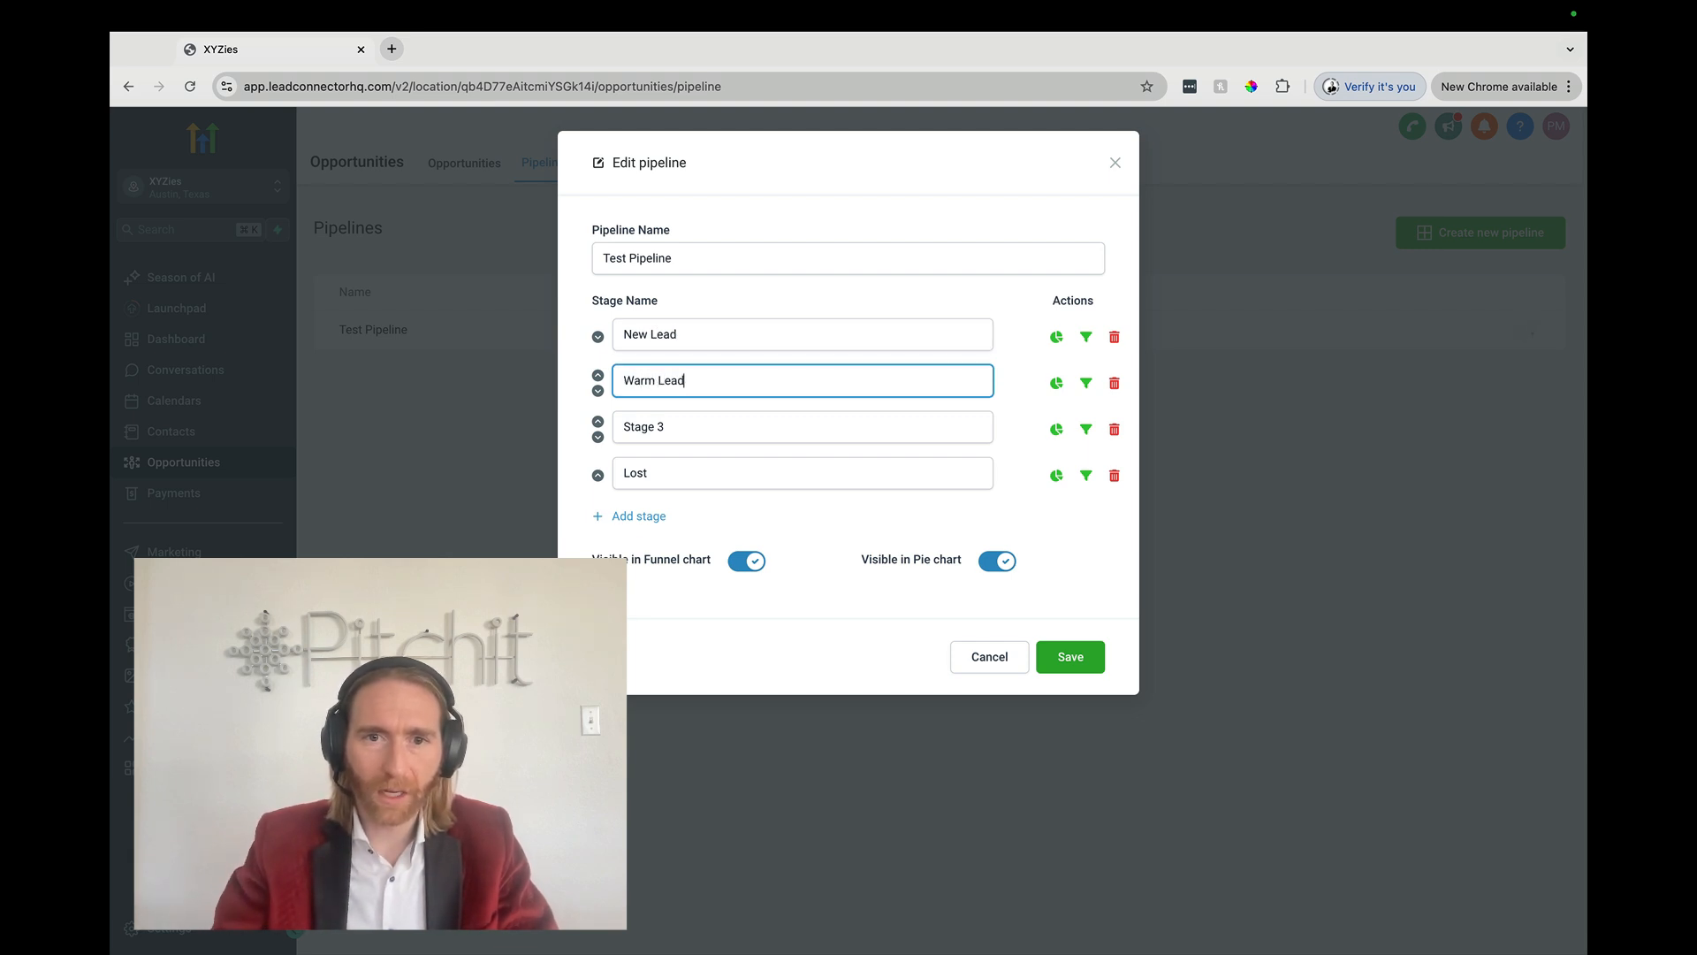
triple_click(662, 426)
type("Hot Lead")
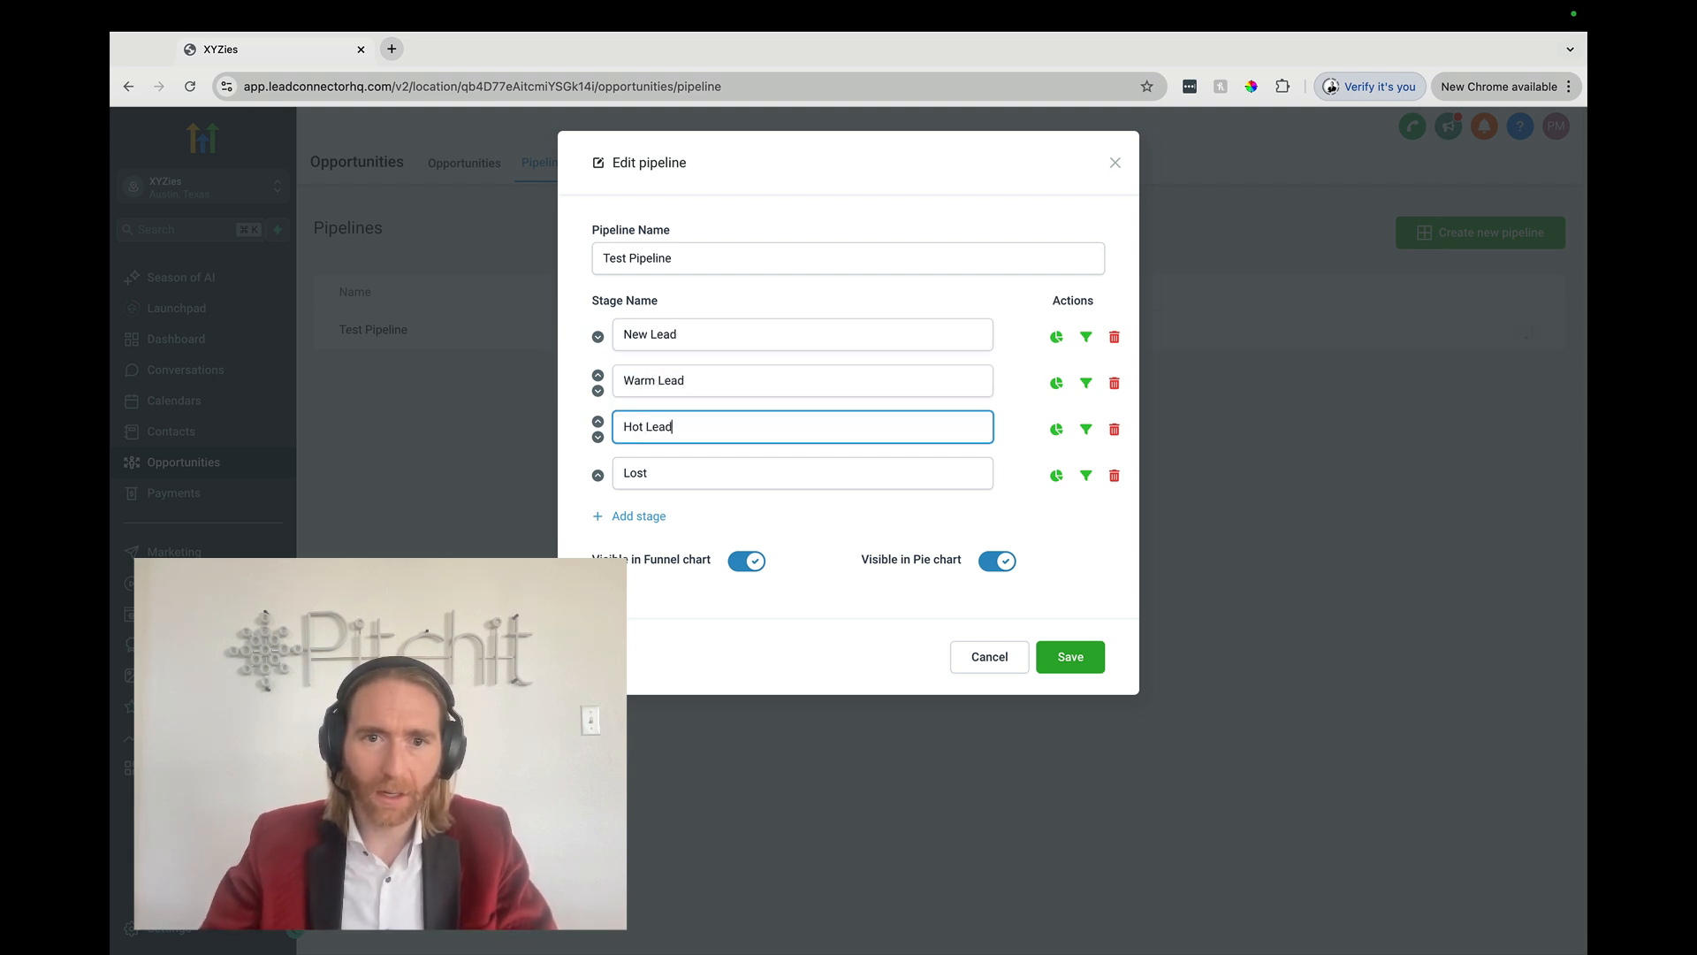
triple_click(664, 472)
type("Cold /")
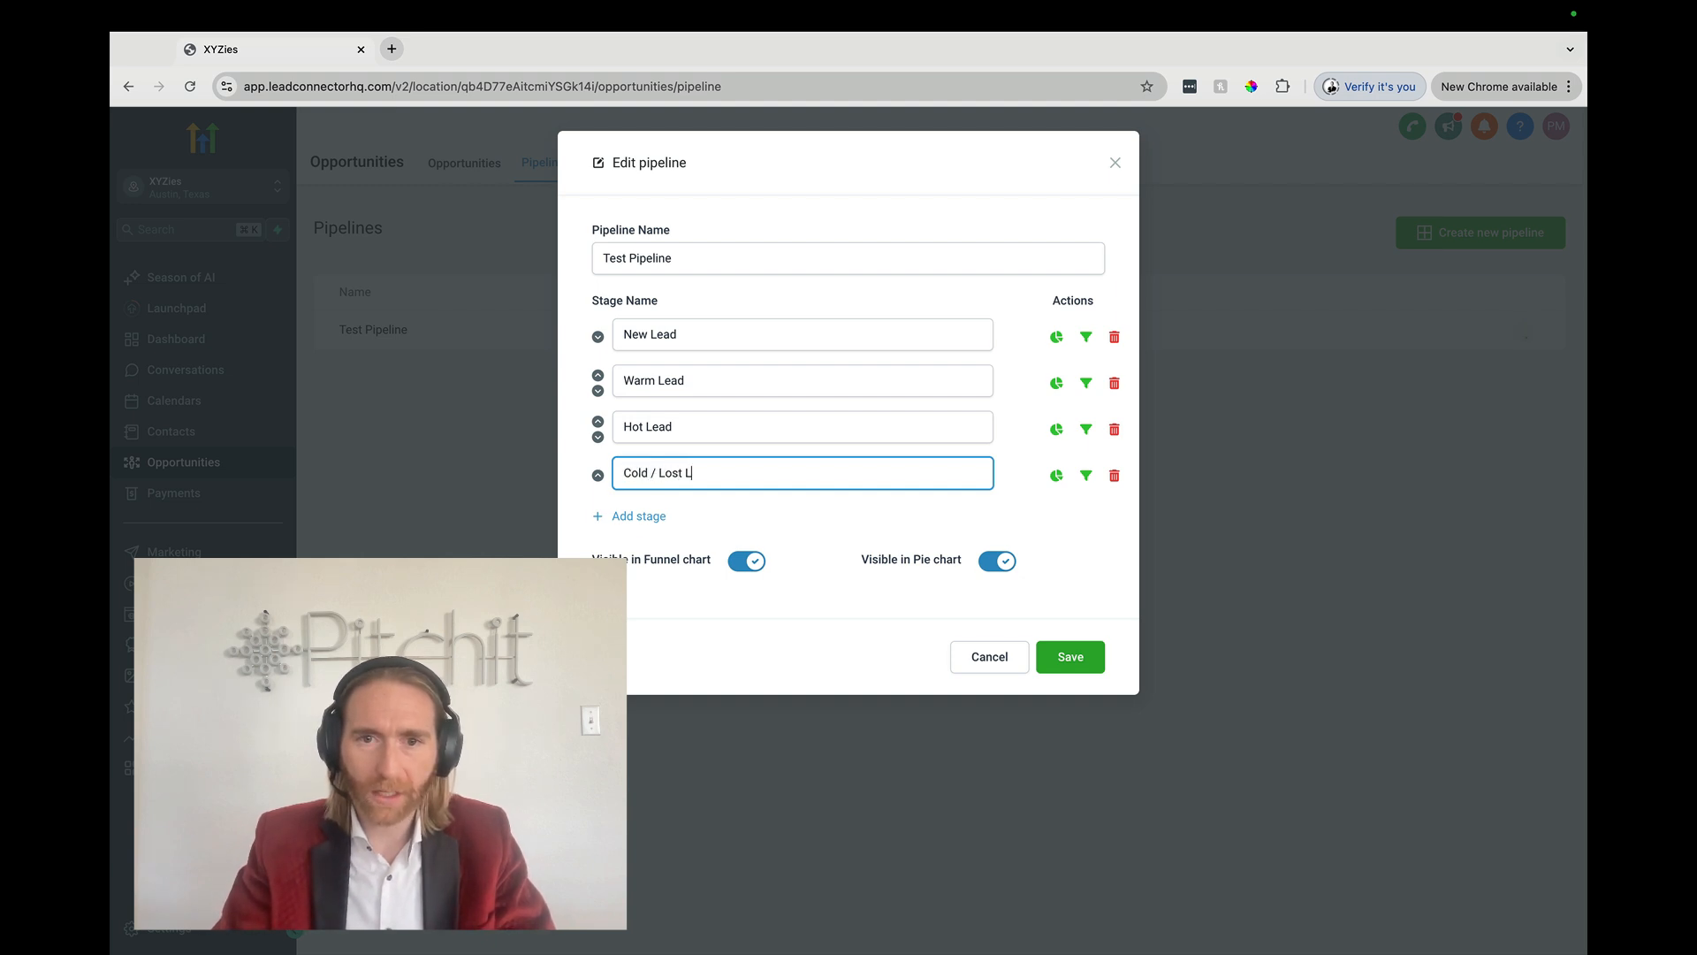
left_click(1089, 670)
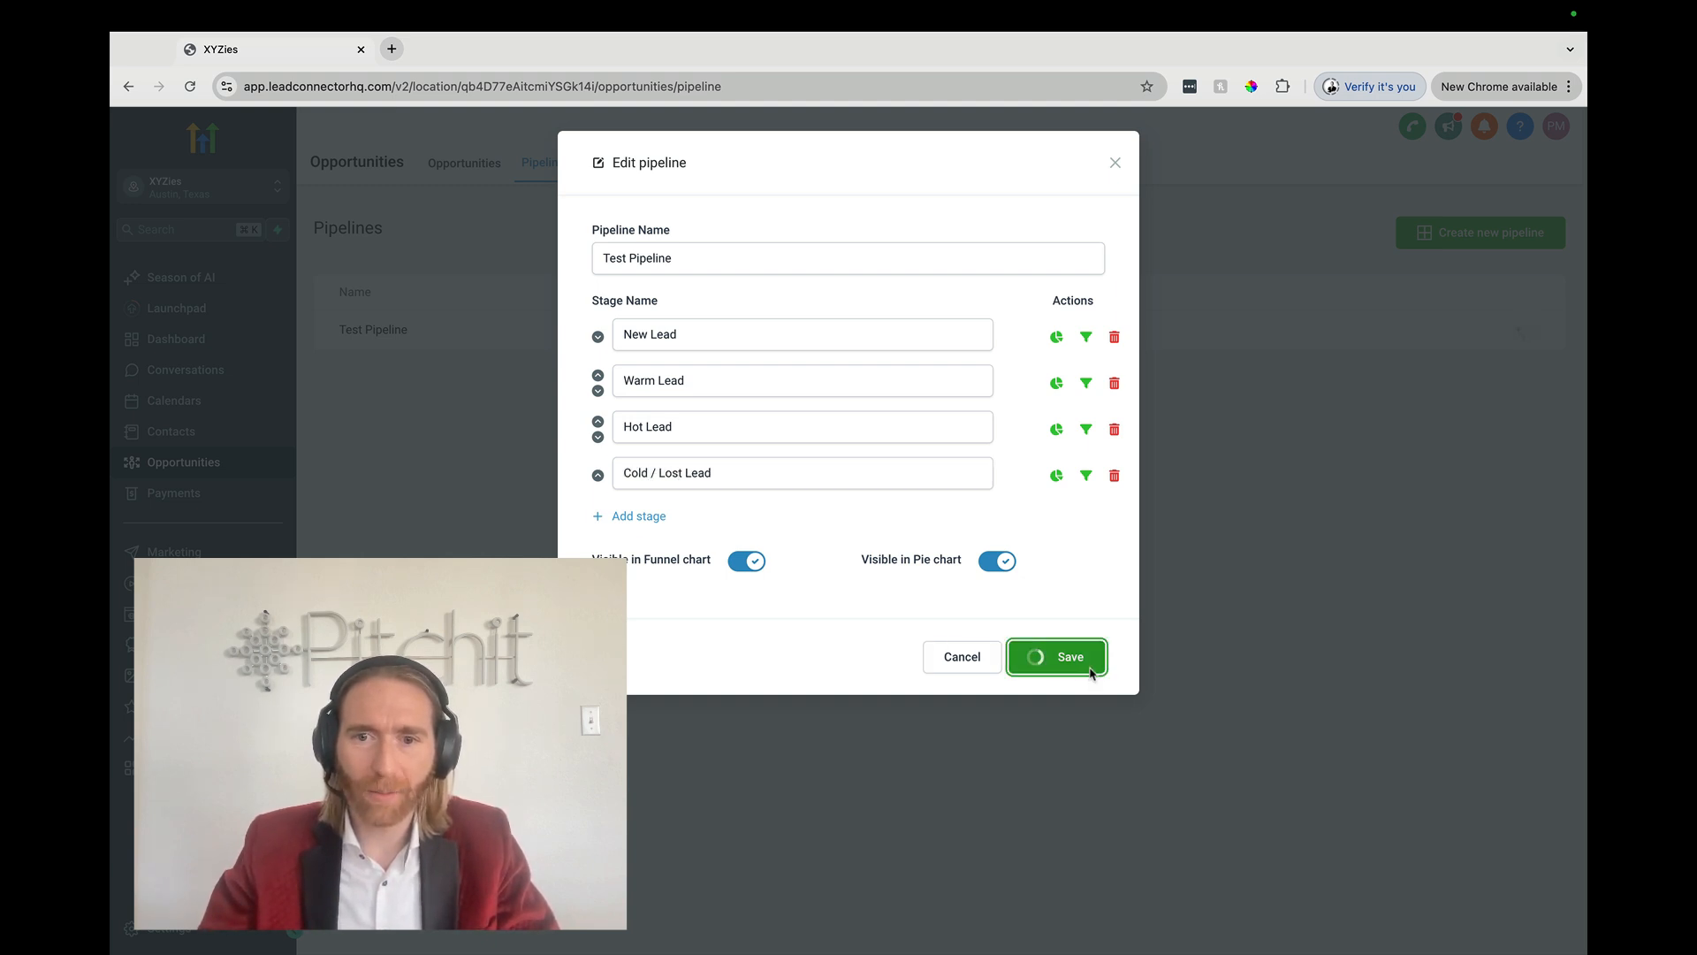
left_click(460, 167)
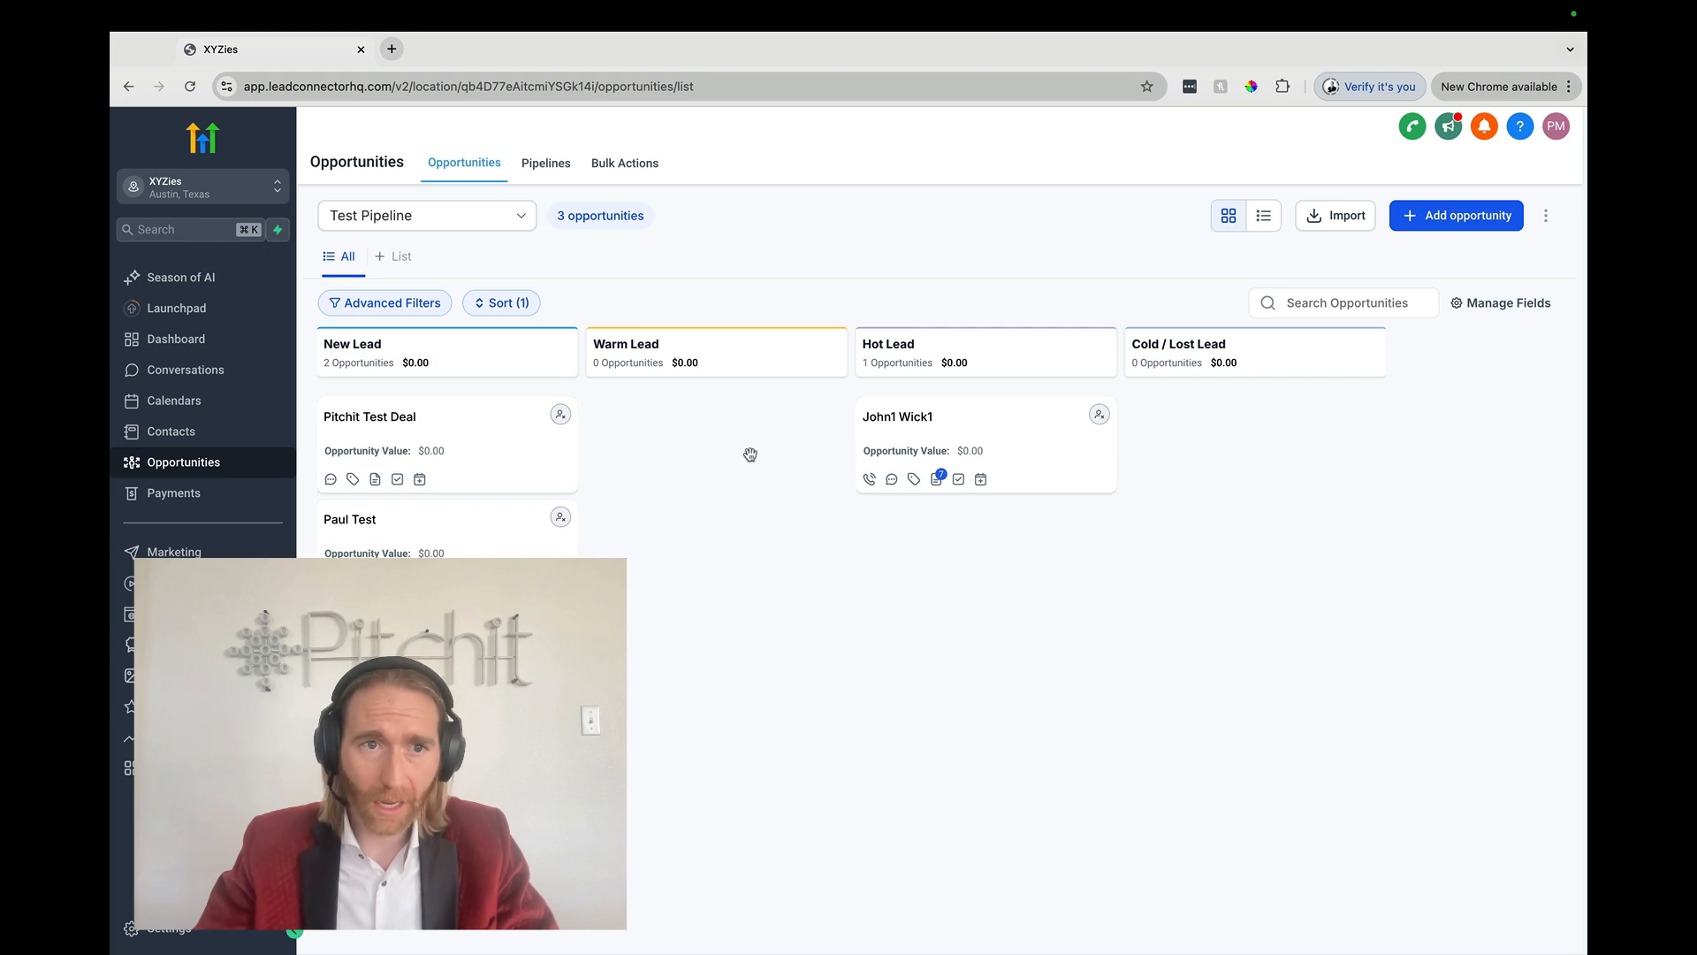
Step: After reviewing the renamed pipeline columns, switch over to the Zapier workspace
key("ctrl+Left")
key("ctrl+Left")
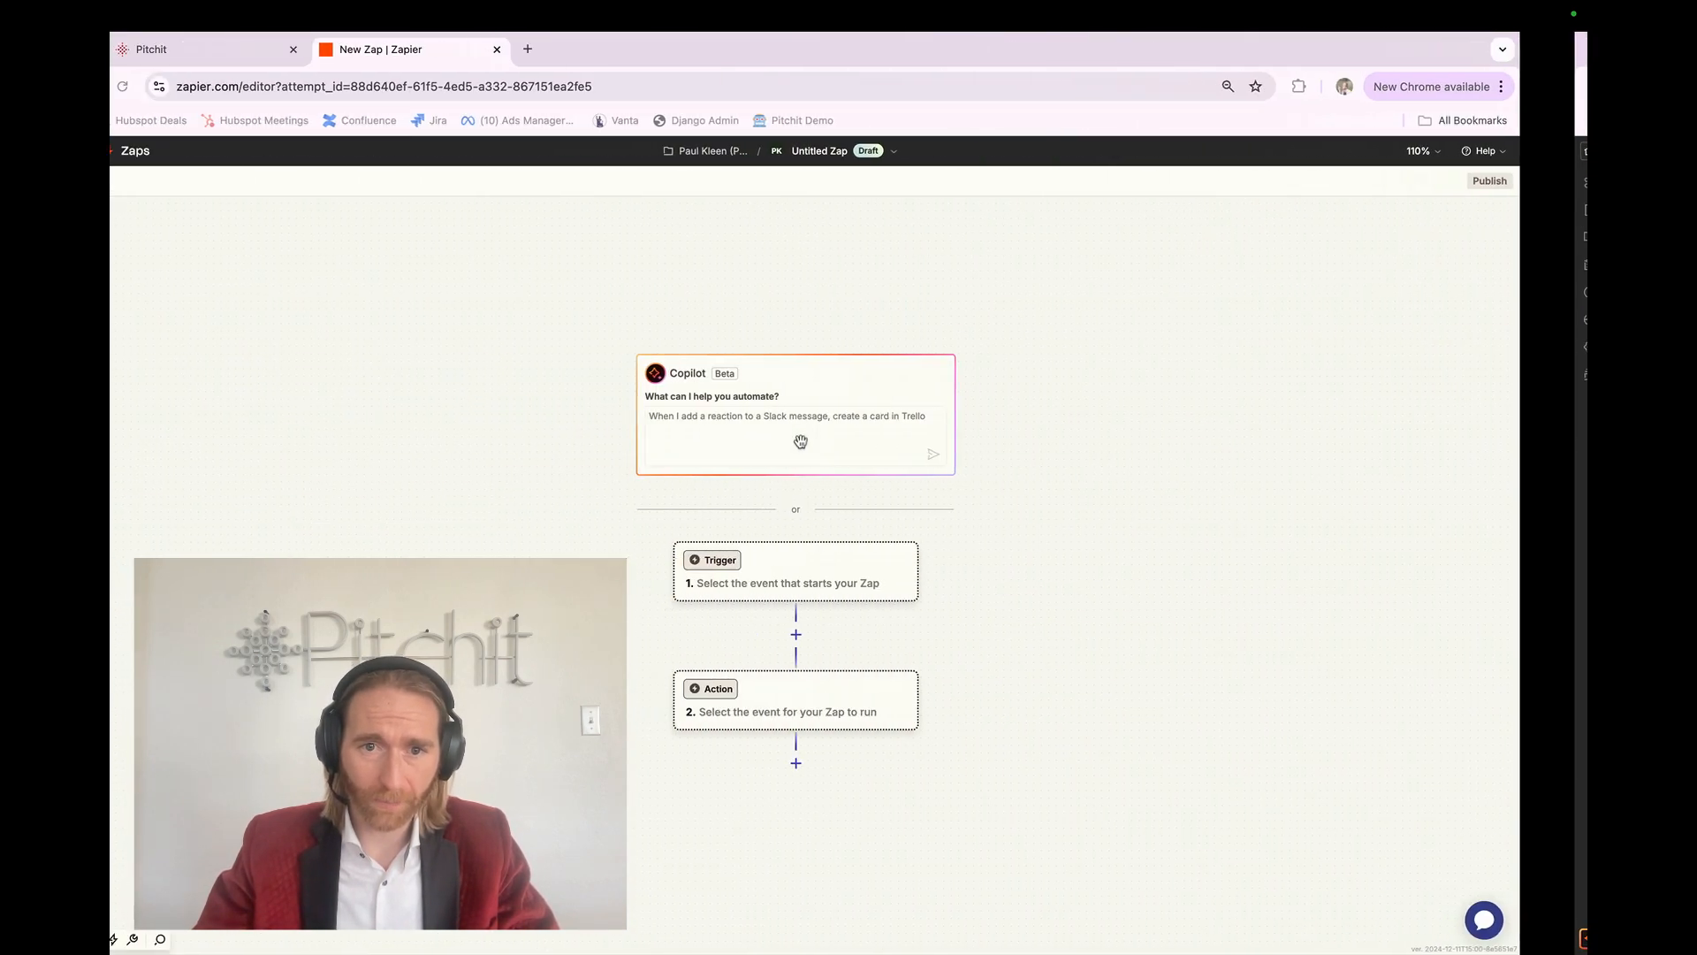
Step: Glance at the finished paths zap for reference, then return to the blank zap
key("ctrl+Right")
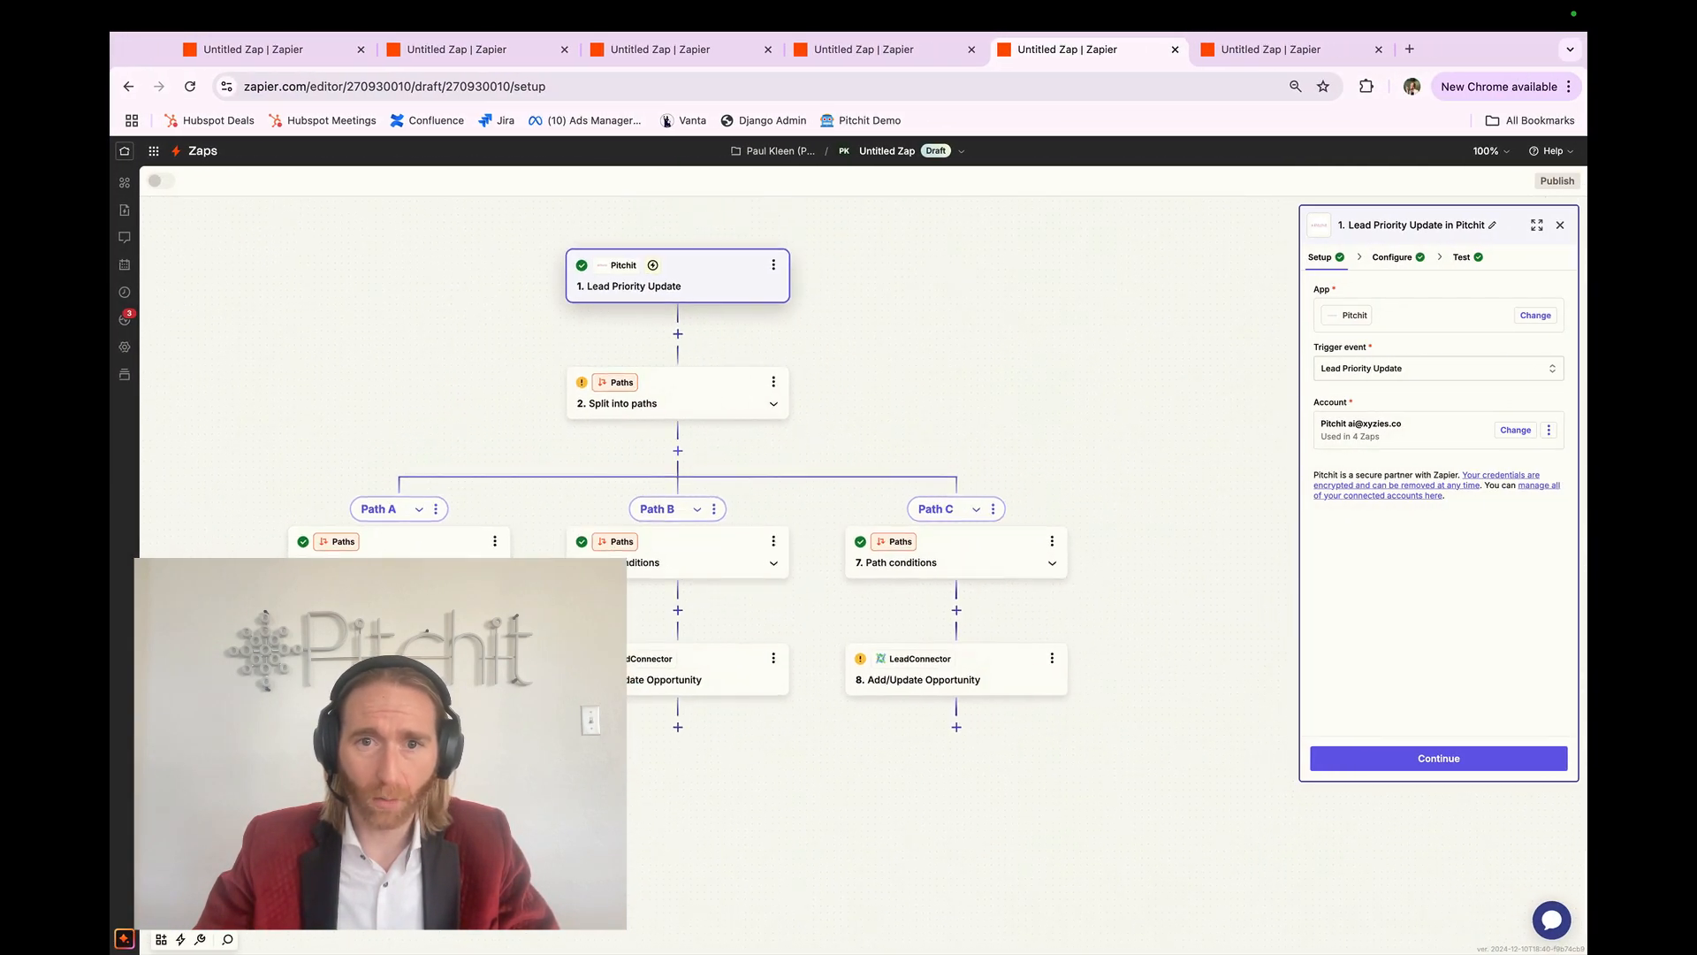
scroll(309, 594, "down", 1)
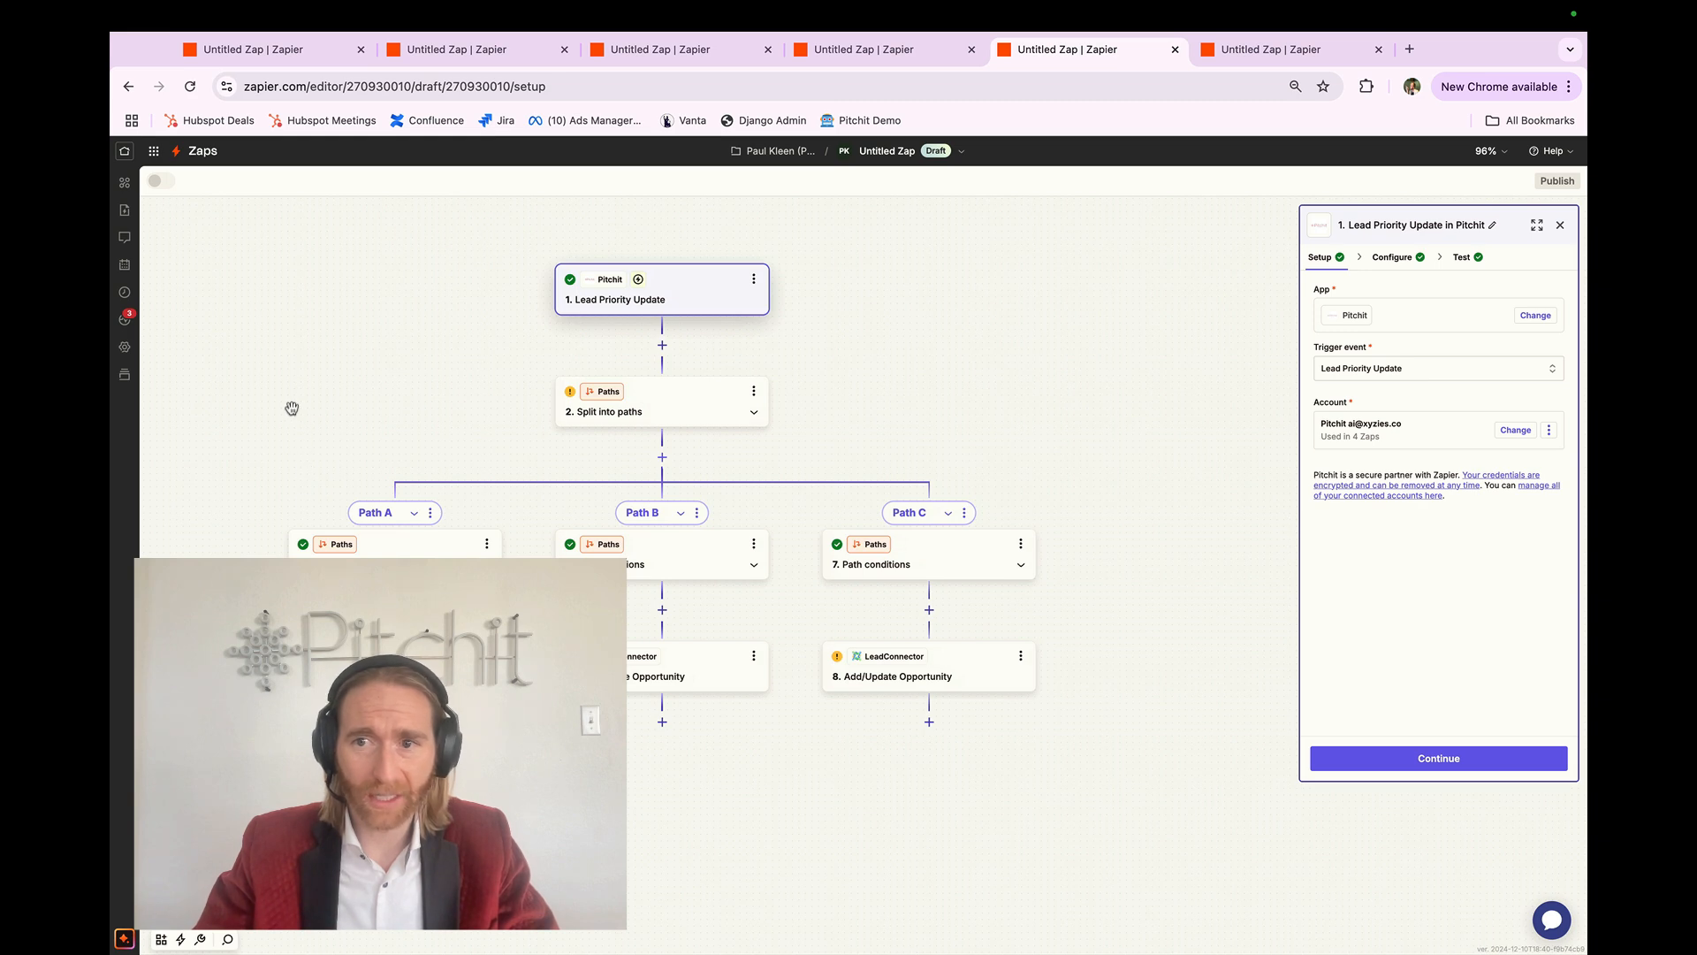
key("ctrl+Left")
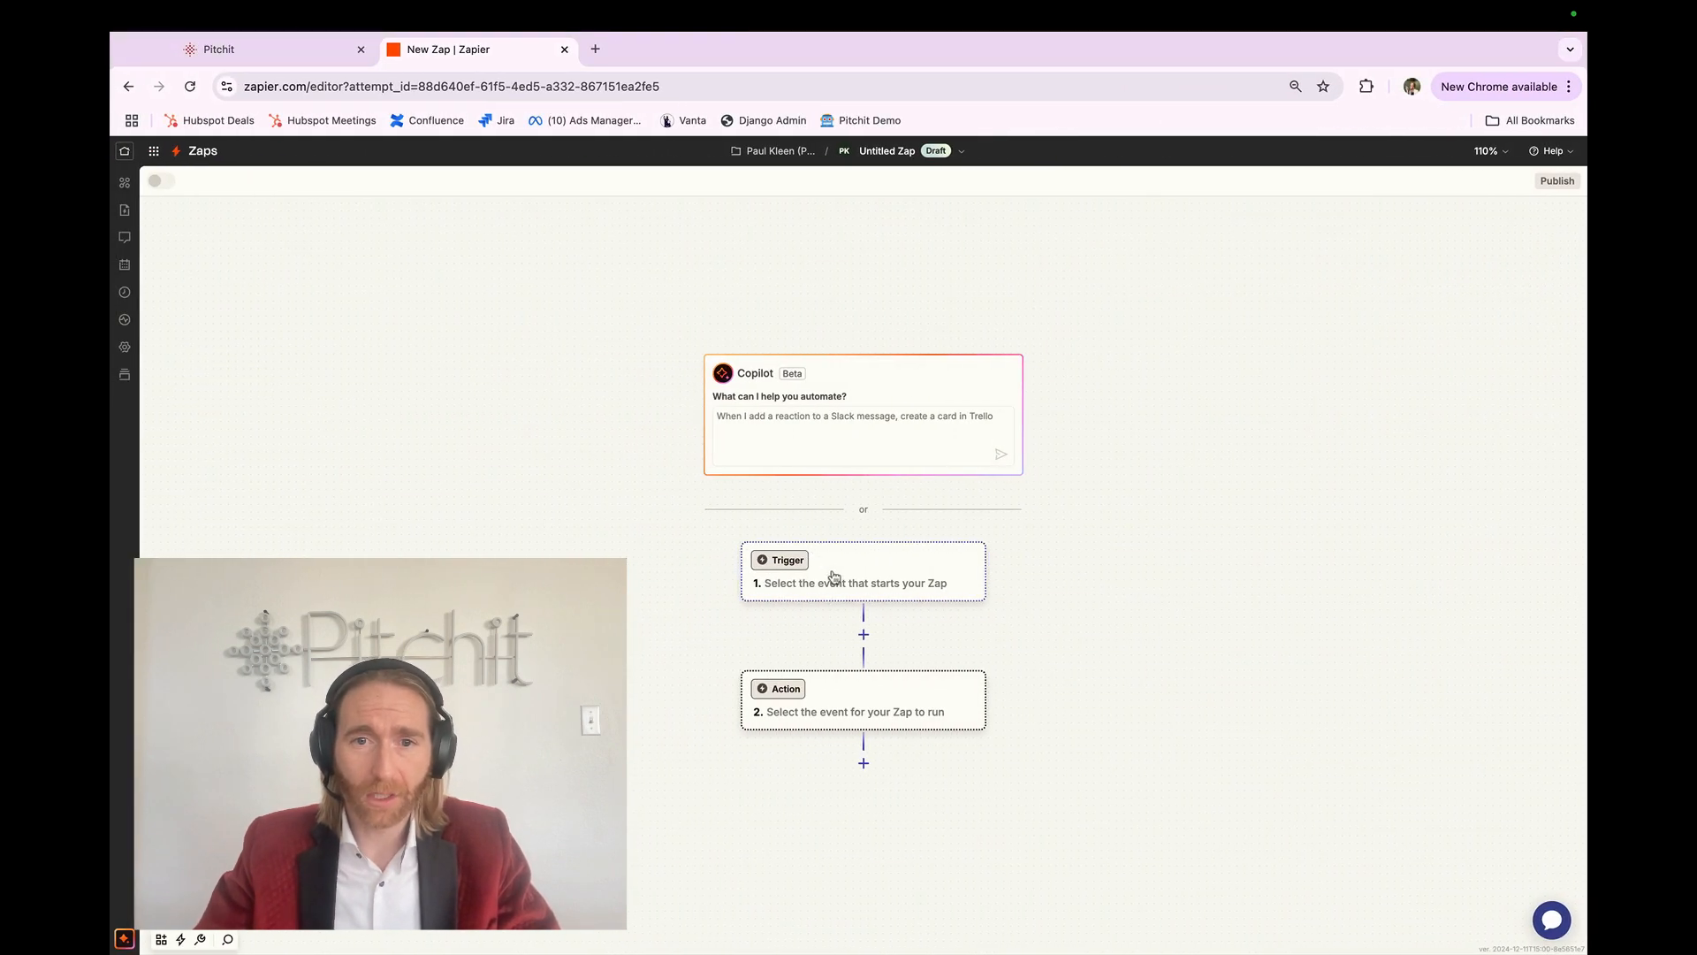
Step: Choose Pitchit as the trigger app with the Lead Priority Update event
left_click(834, 575)
type("pitchit")
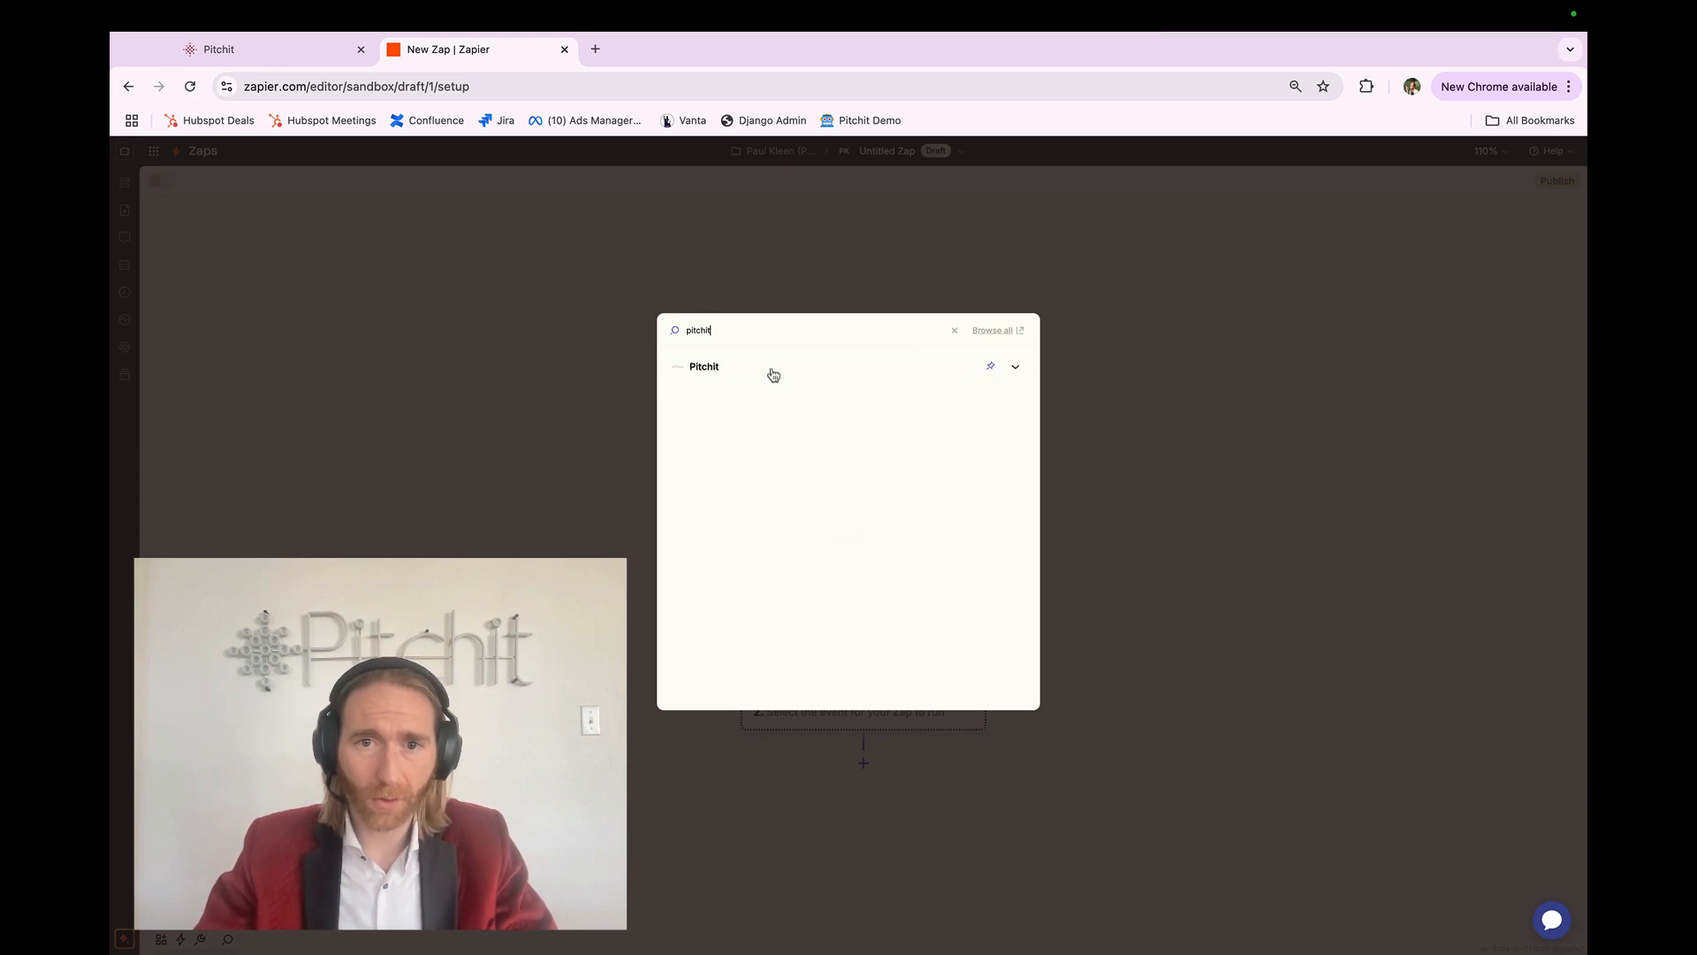
left_click(769, 369)
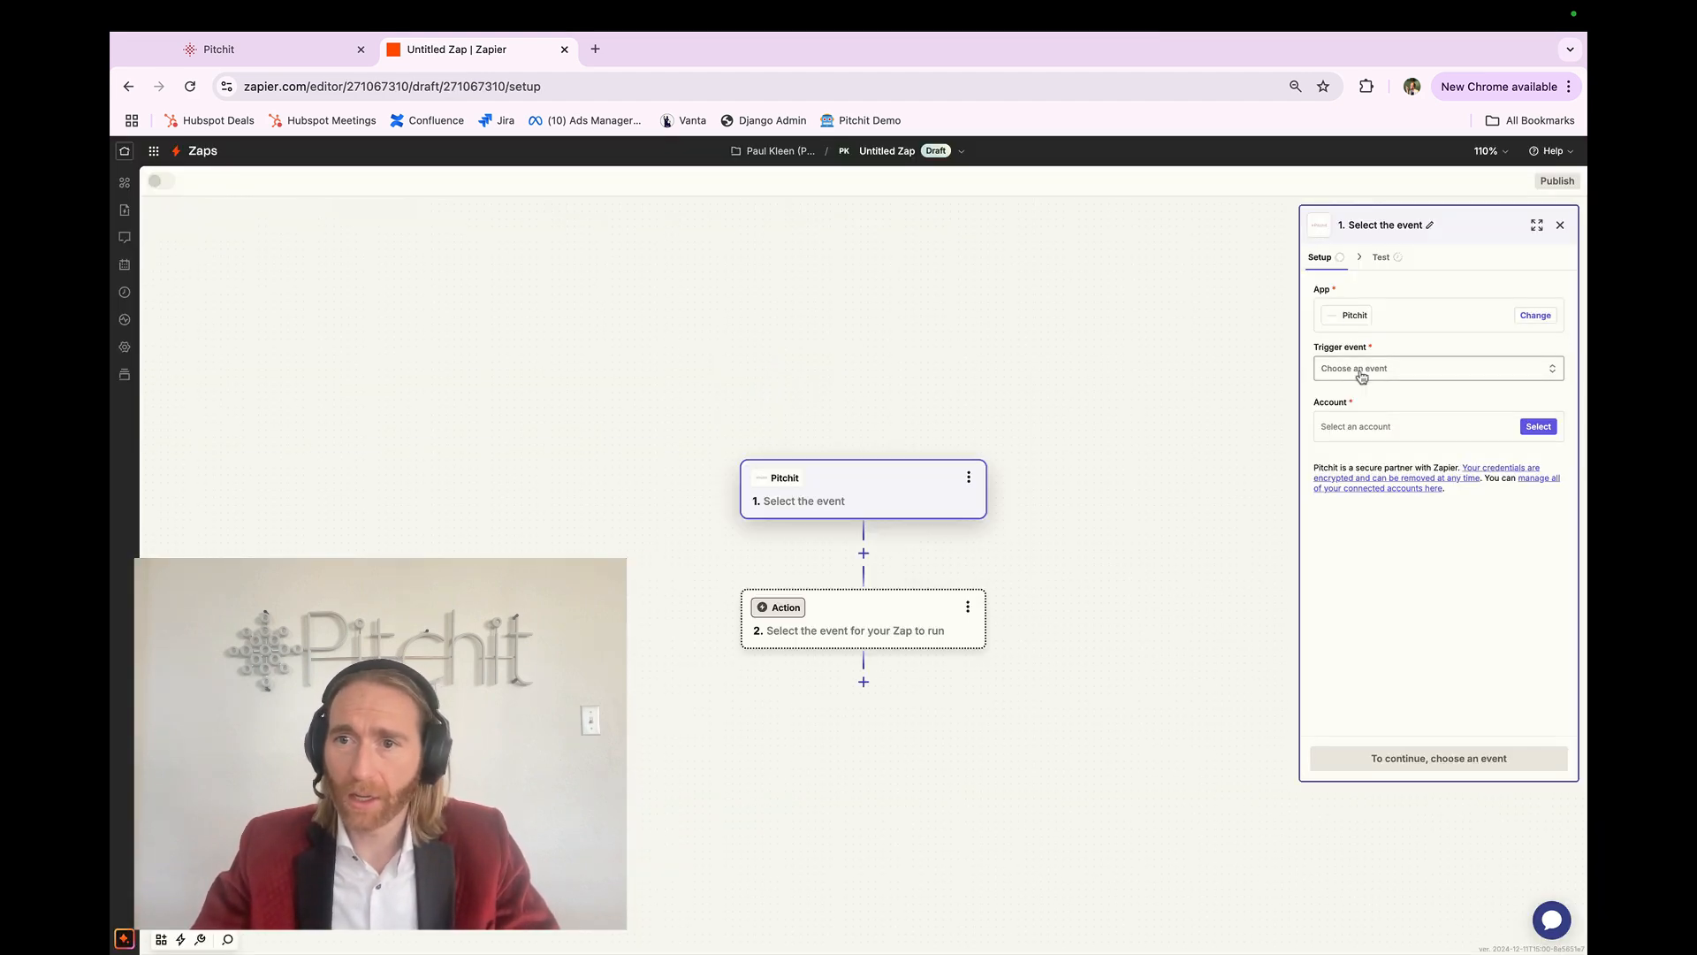
left_click(1361, 372)
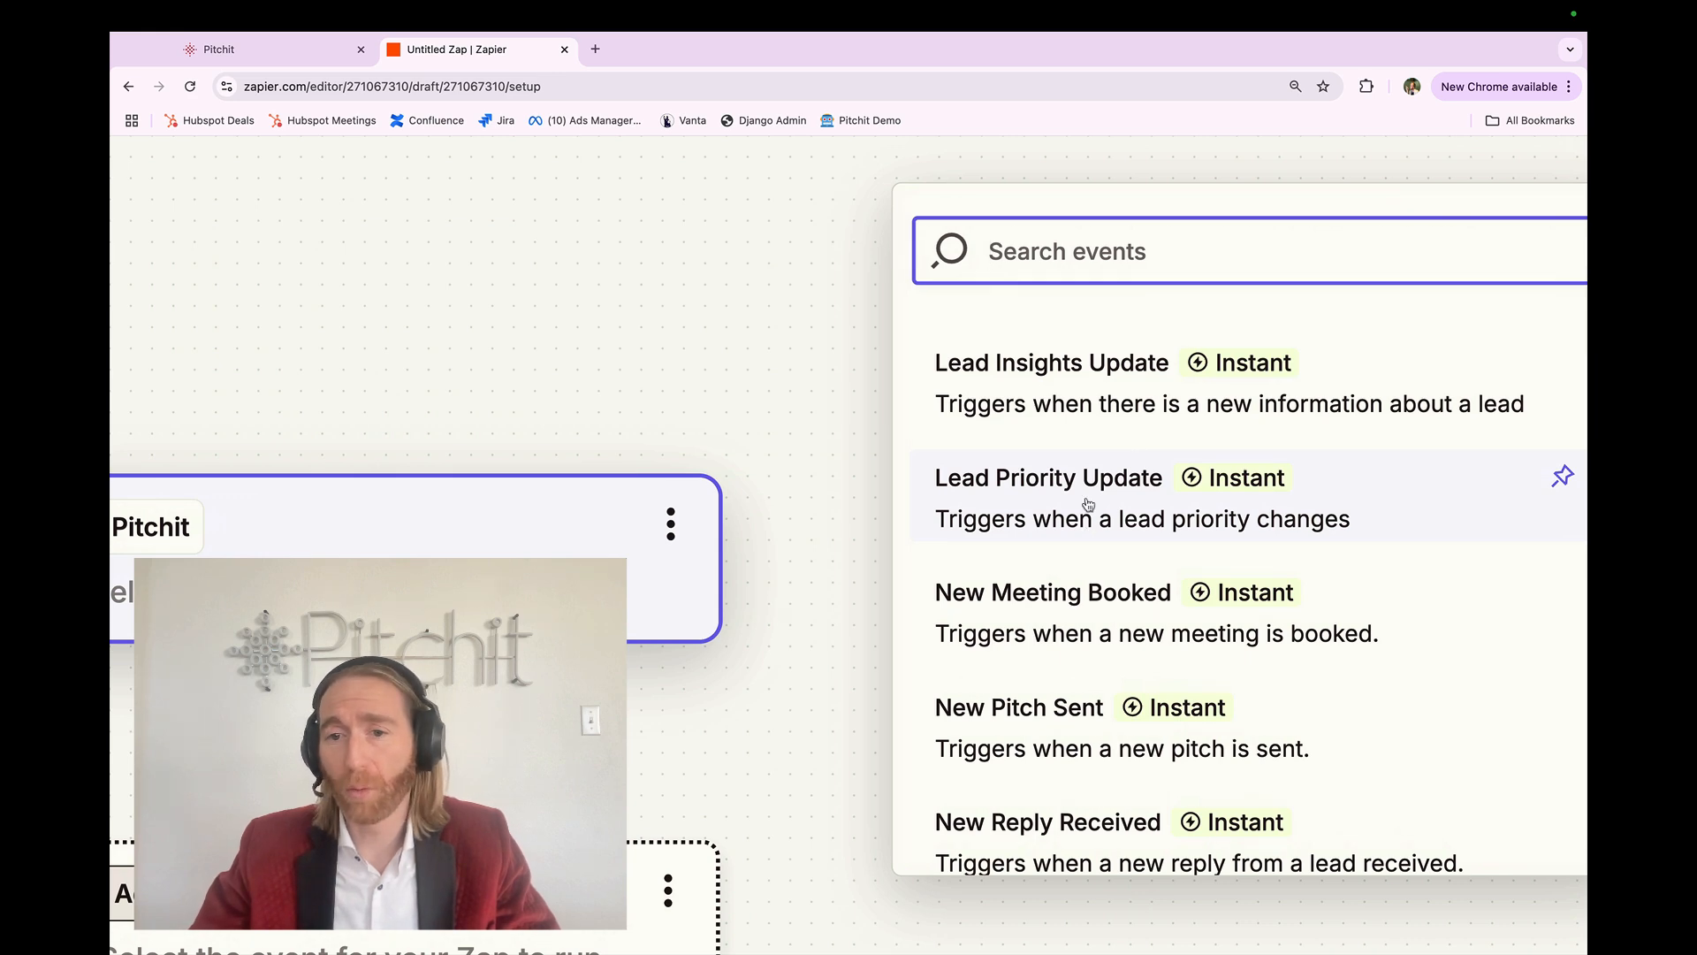
scroll(1087, 508, "down", 2)
scroll(1113, 565, "up", 1)
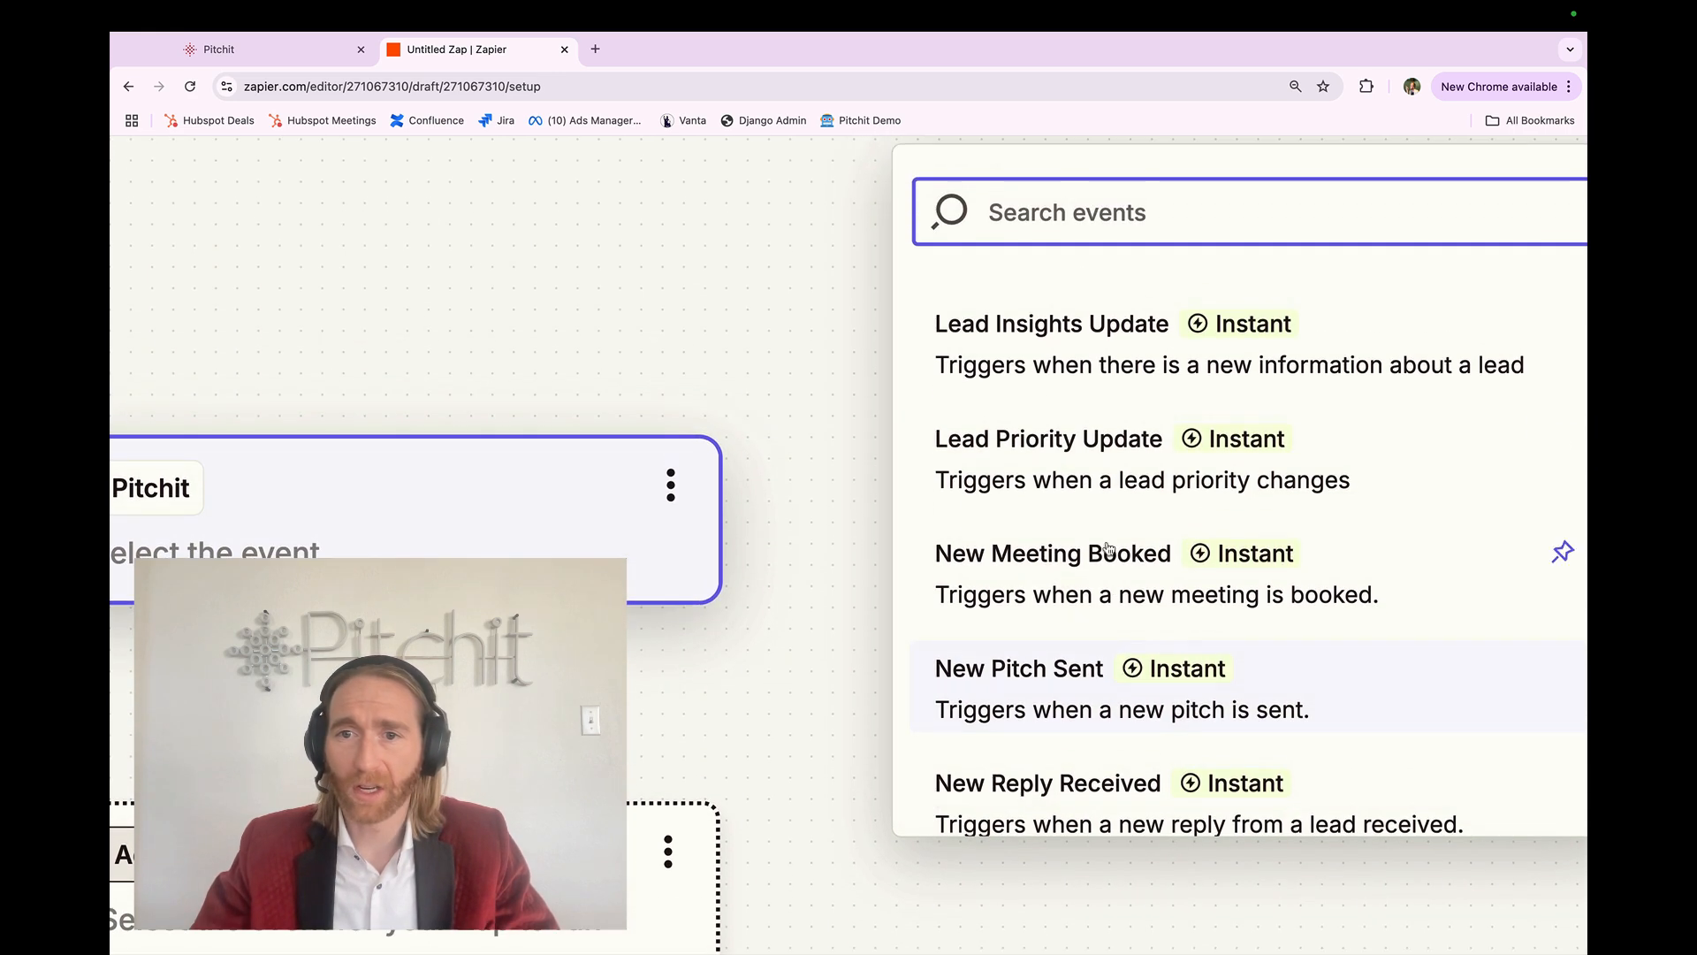
left_click(1103, 468)
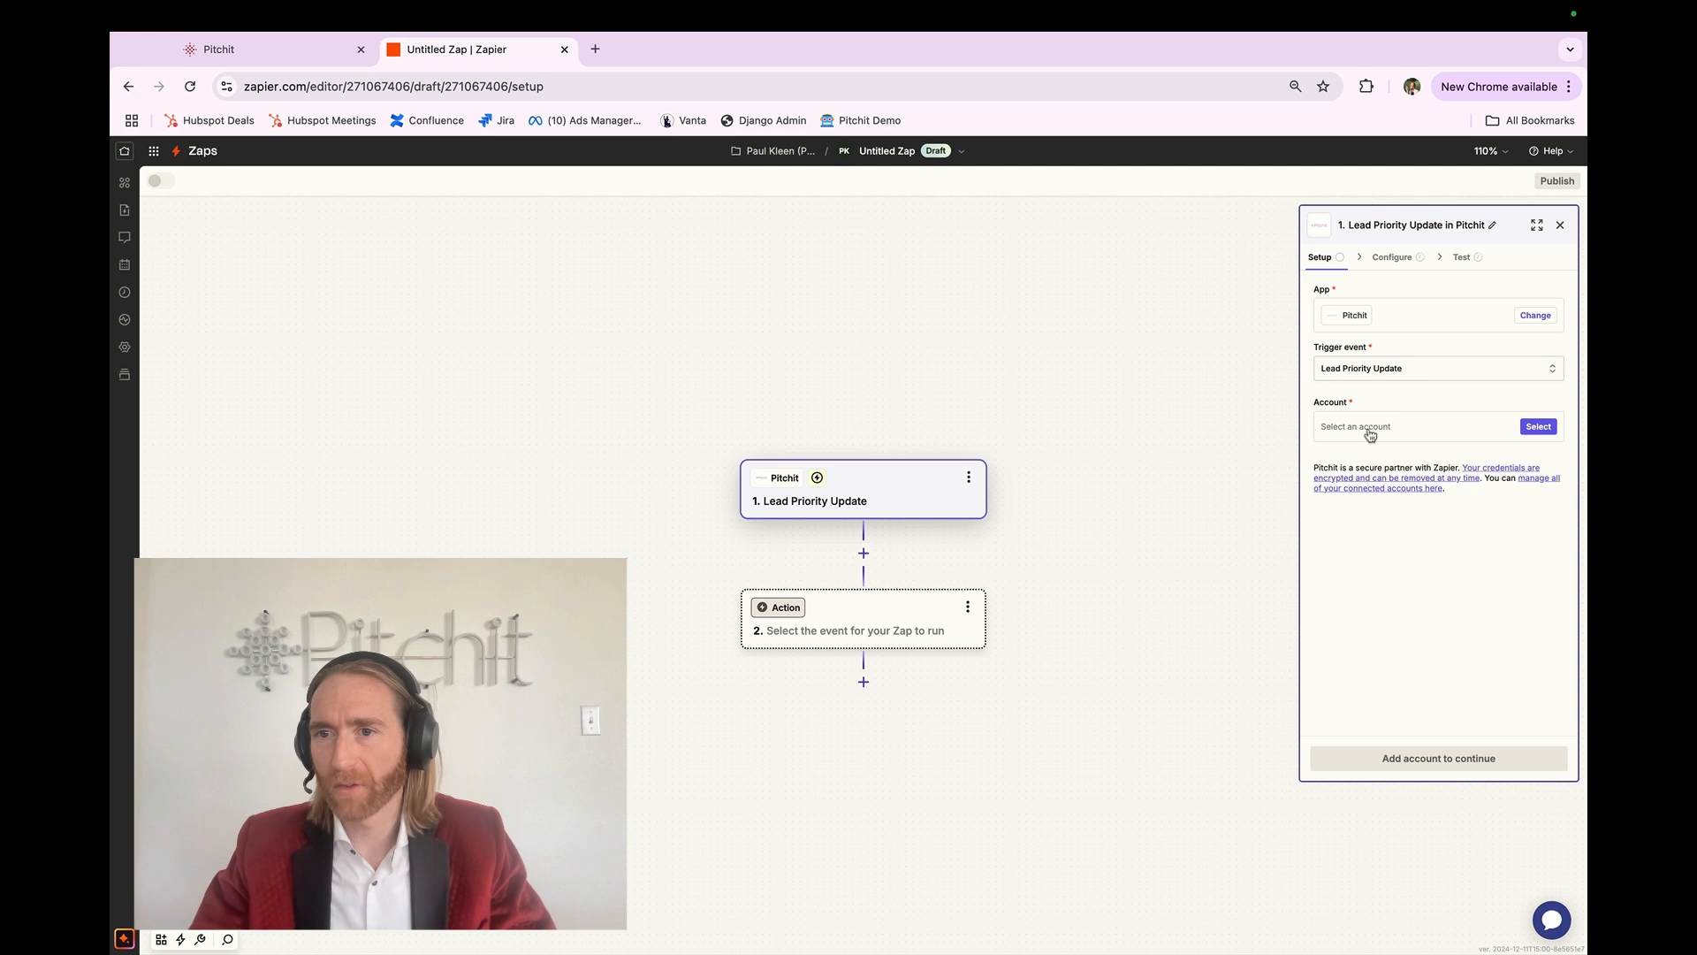
Step: Start connecting a new Pitchit account and copy the Zapier API key from Pitchit's integrations settings
left_click(1369, 428)
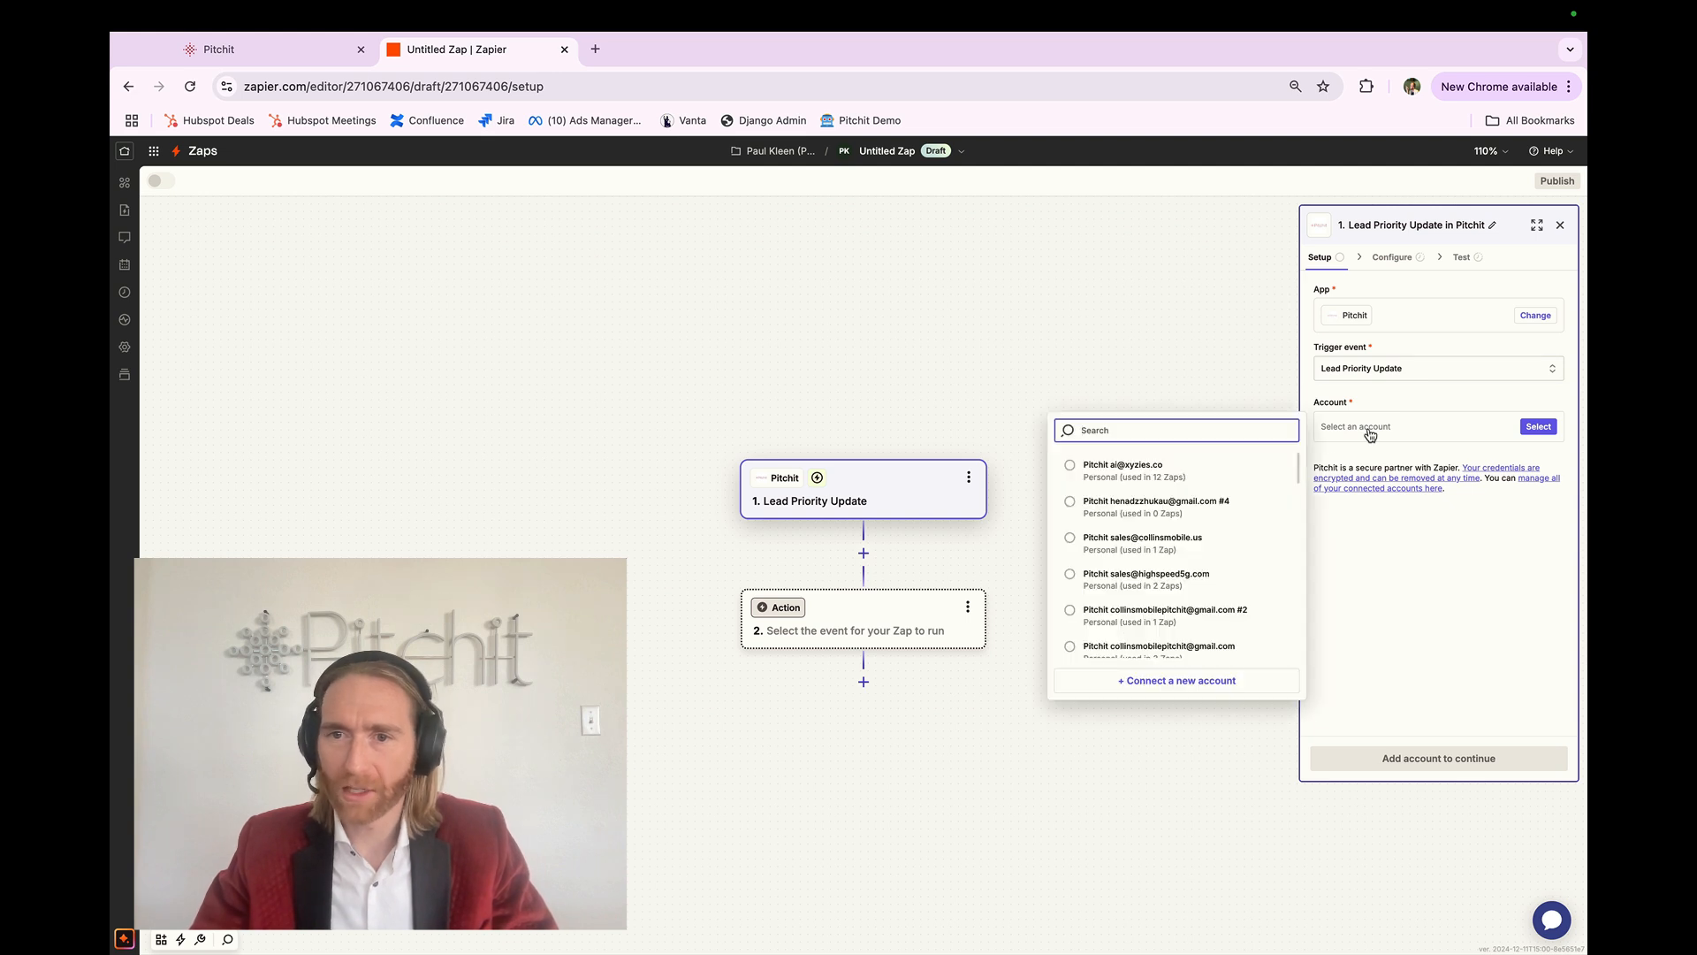
left_click(1214, 678)
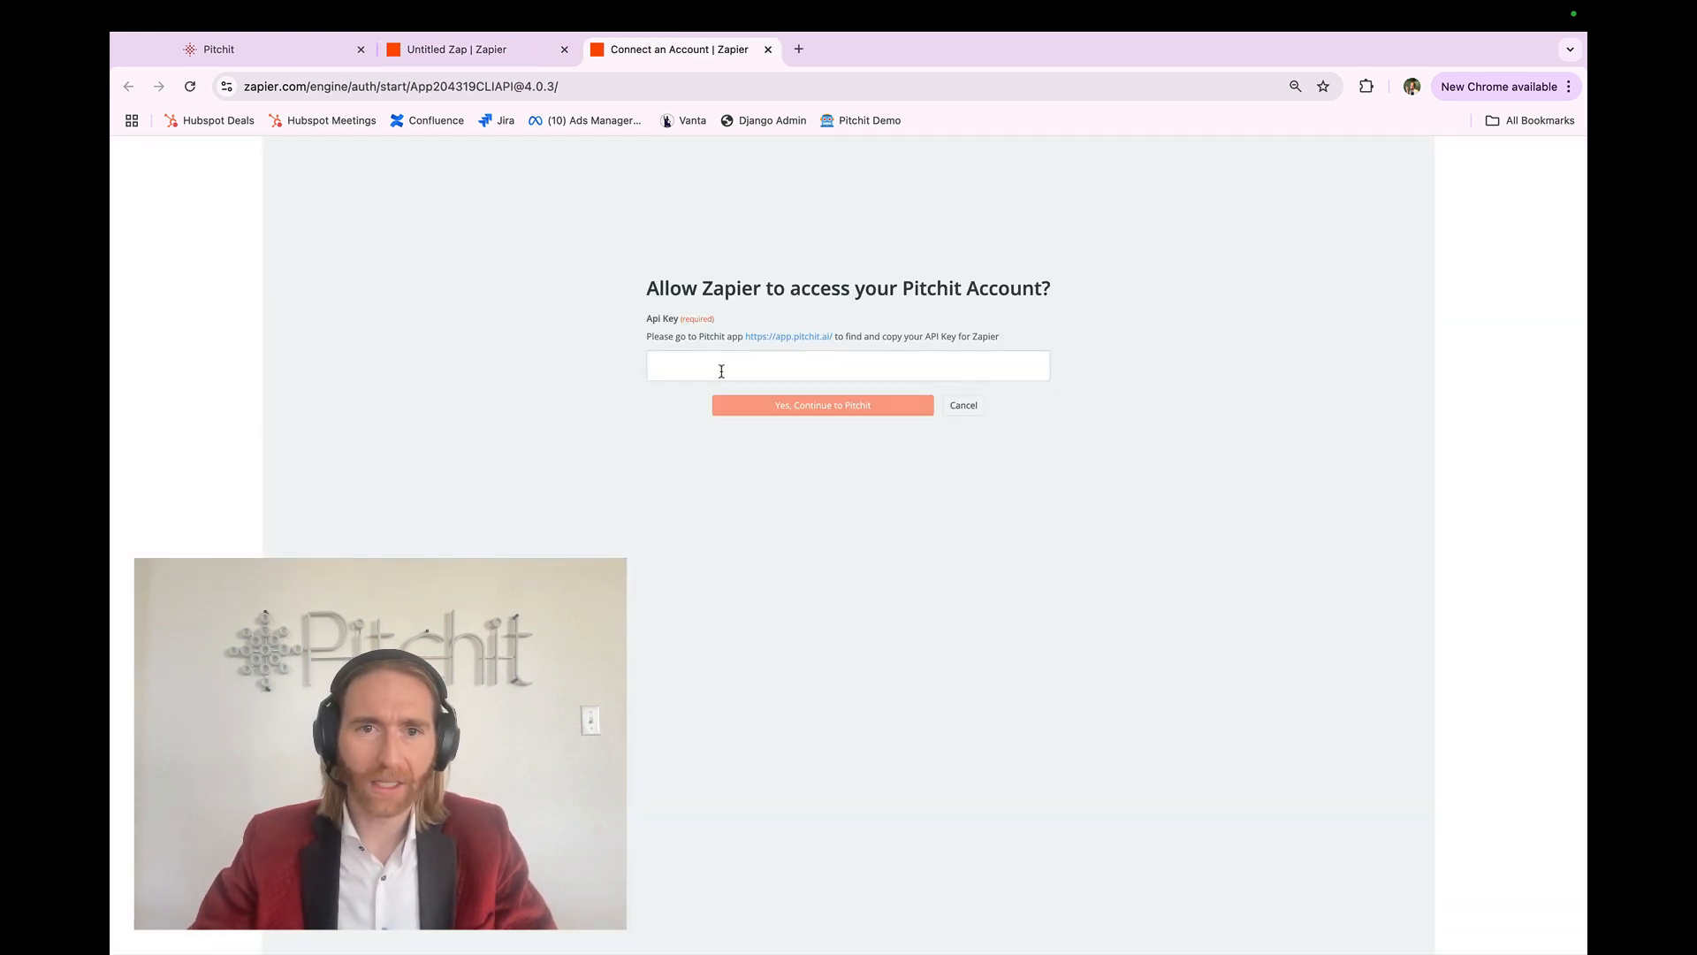
key("ctrl+Tab")
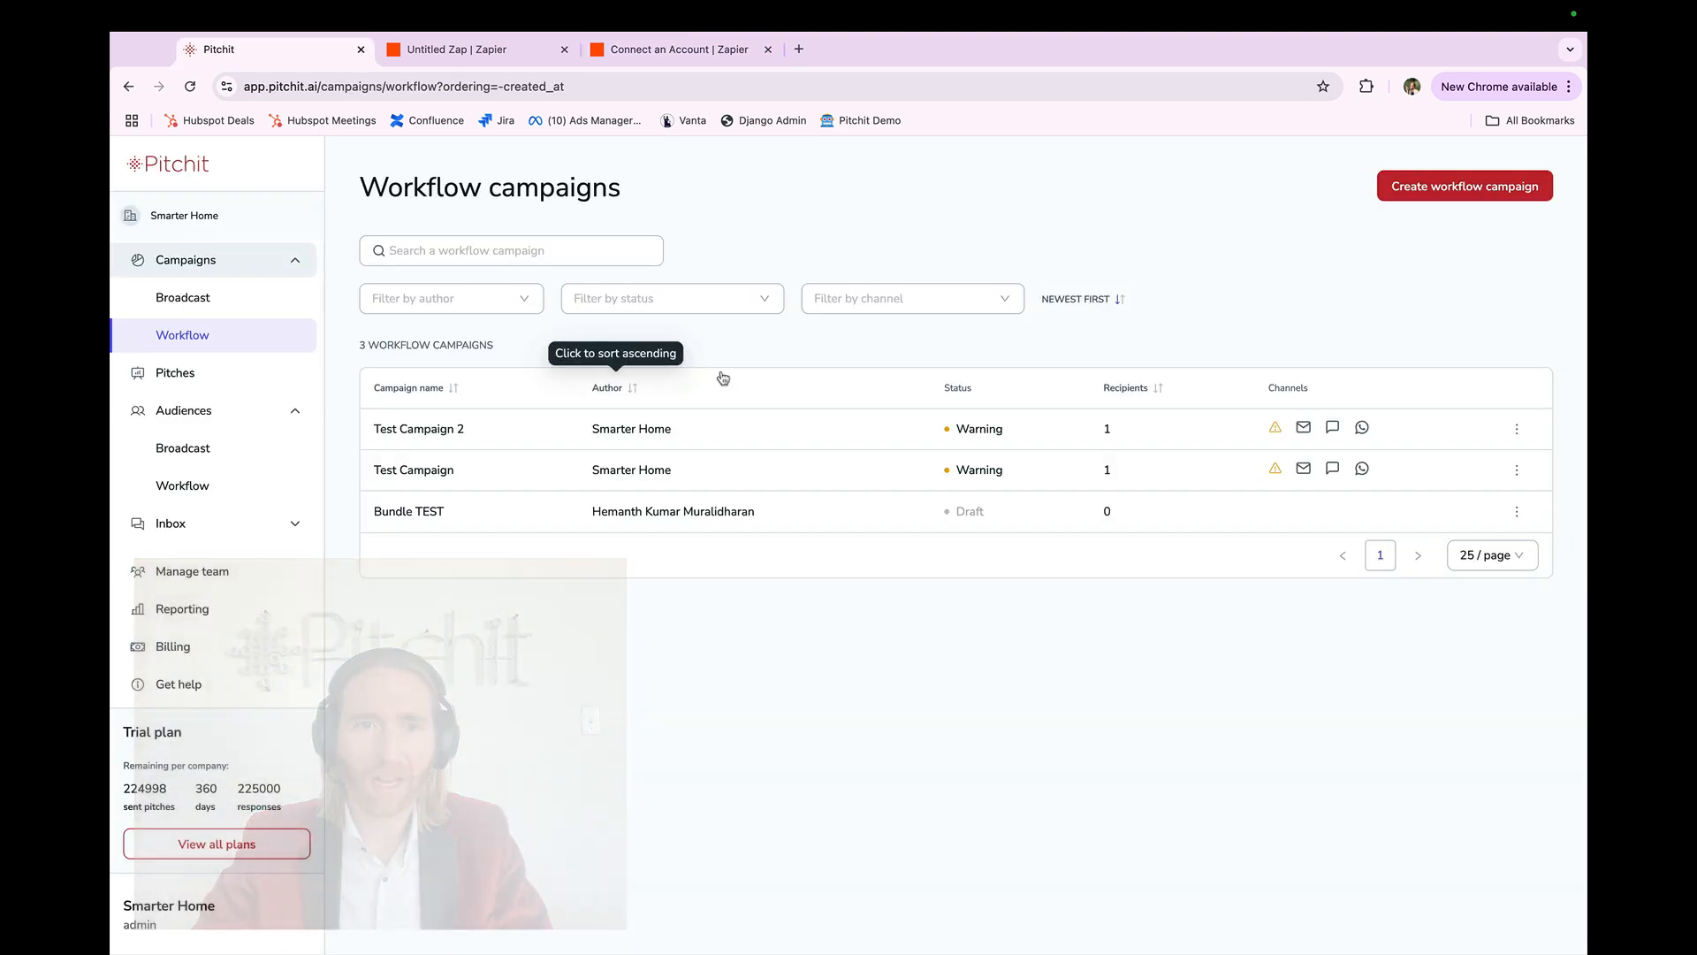
left_click(156, 916)
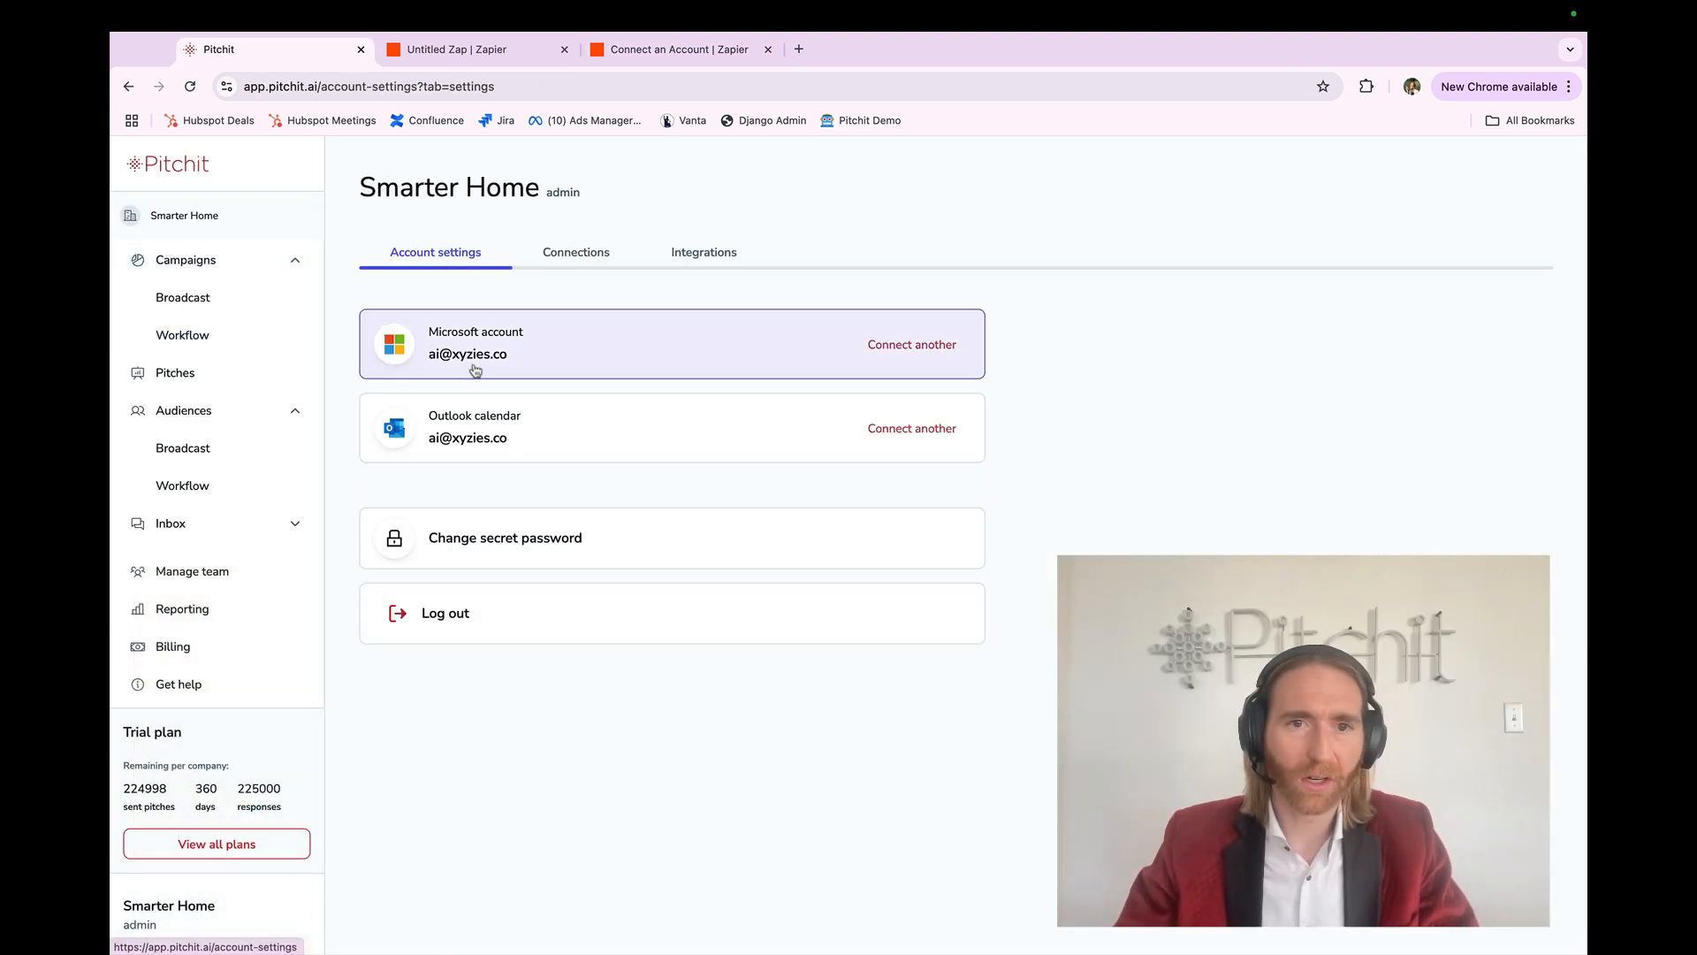
left_click(698, 254)
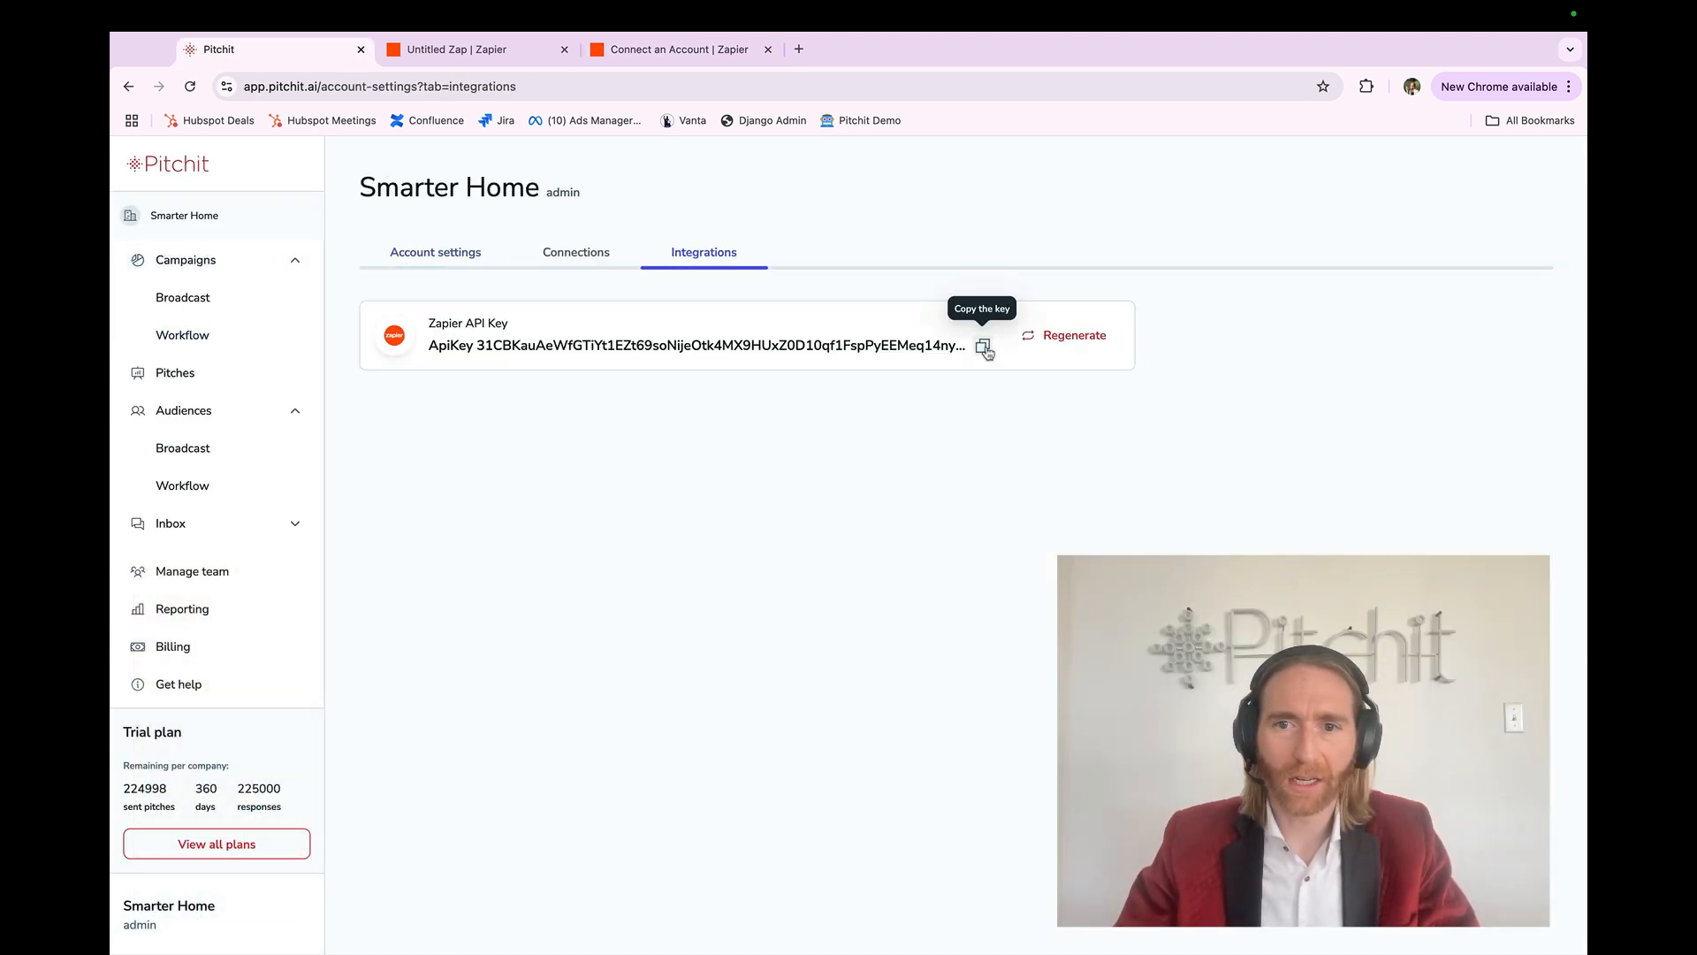
left_click(982, 345)
Step: Close the connection form and select the existing Pitchit account for the trigger instead
left_click(231, 346)
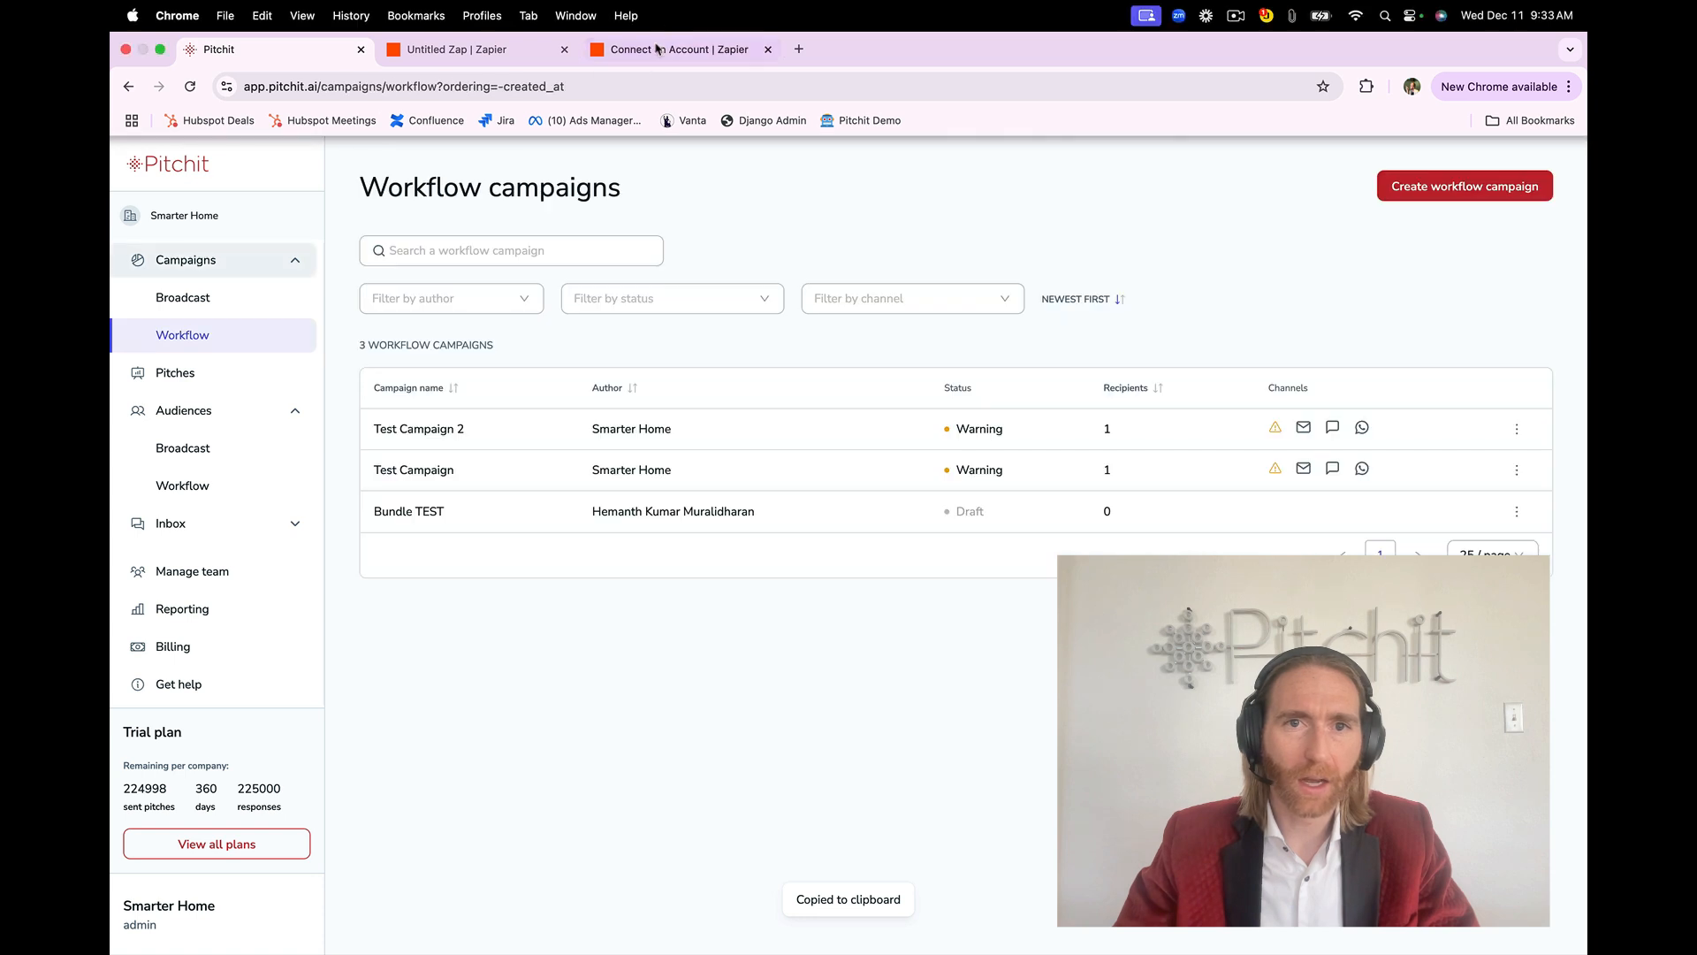
key("ctrl+shift+Tab")
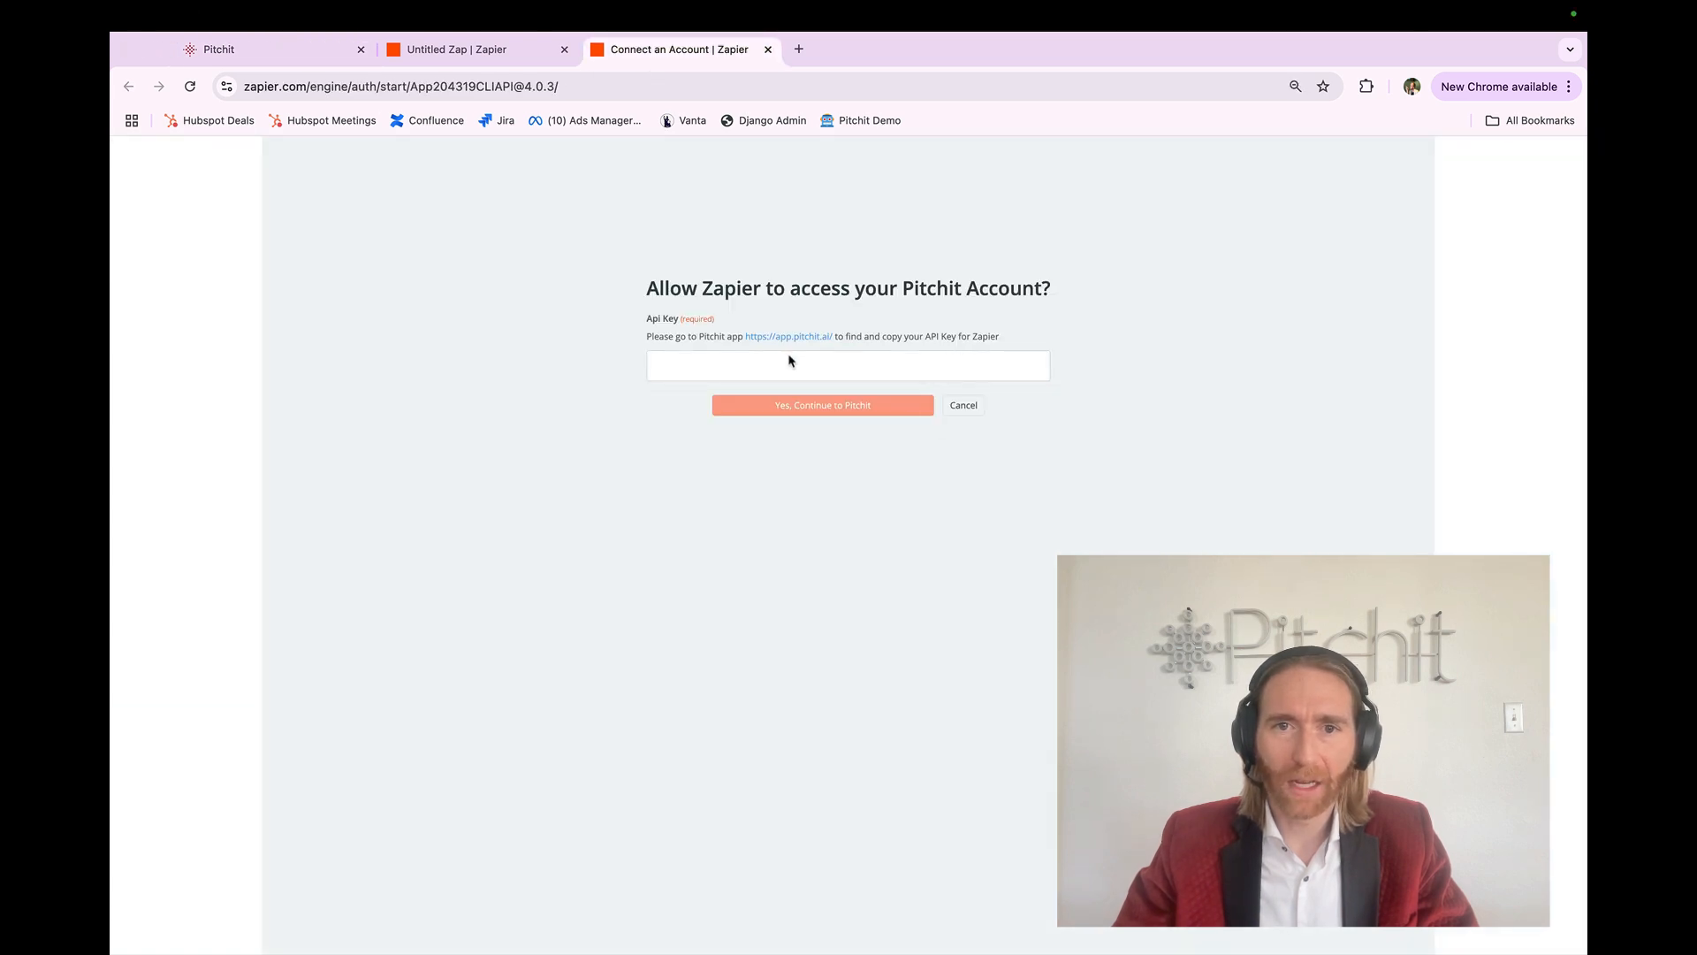
key("super+w")
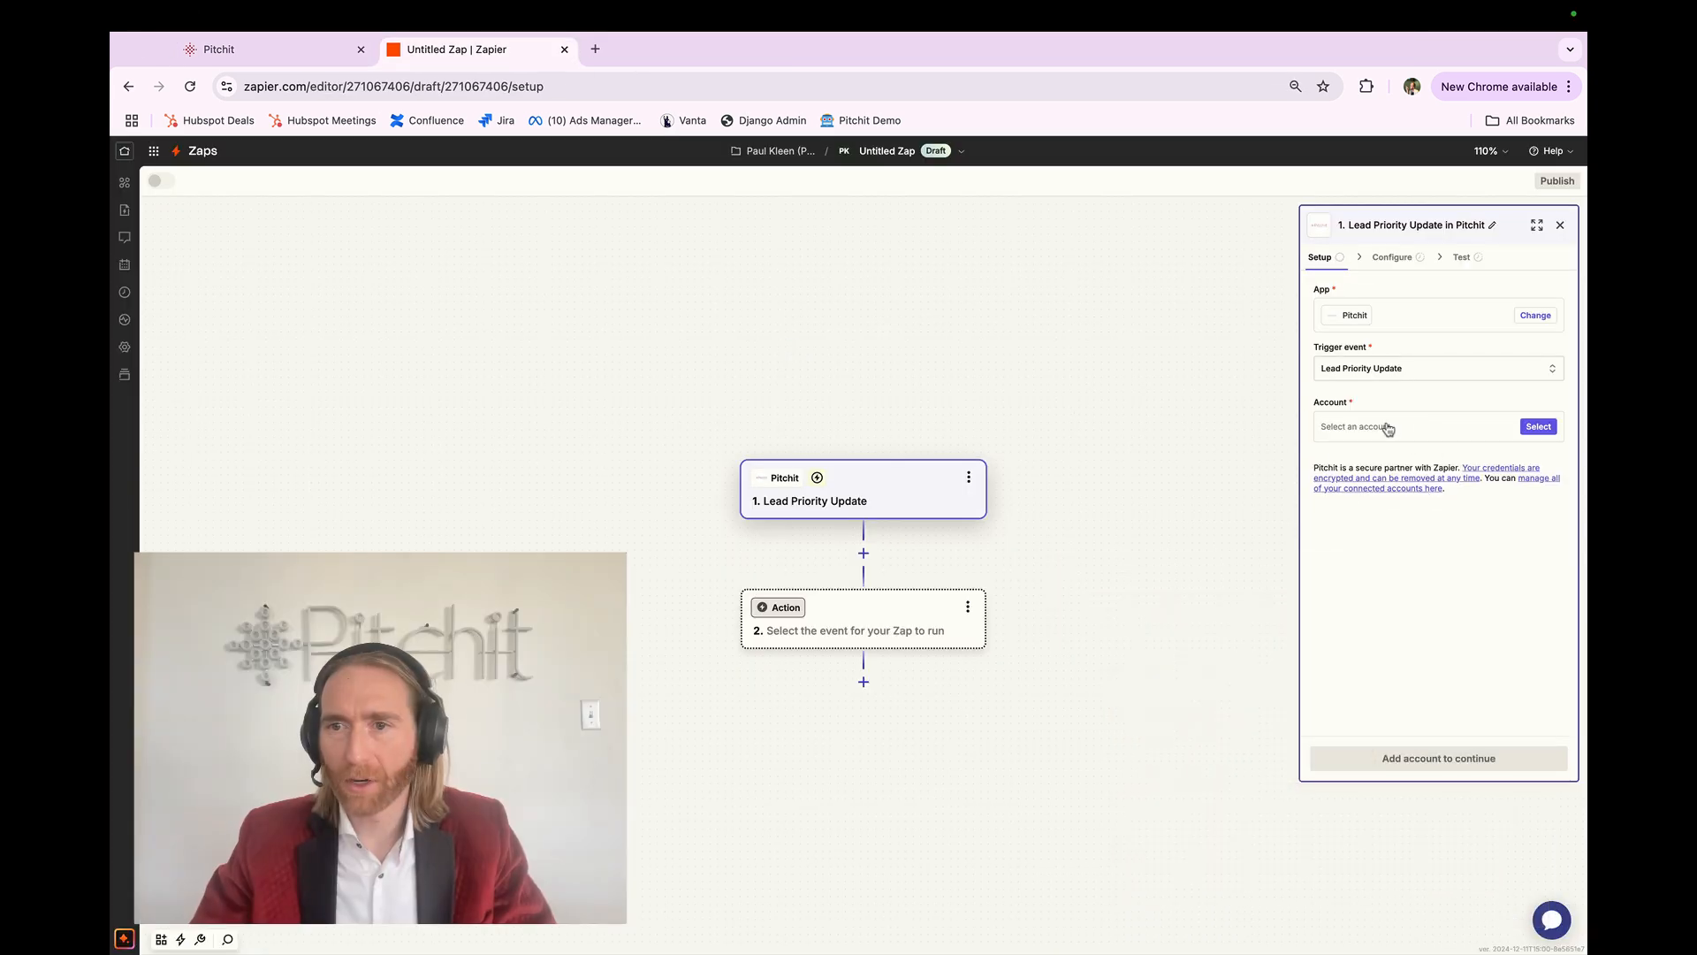
left_click(1386, 429)
left_click(1164, 481)
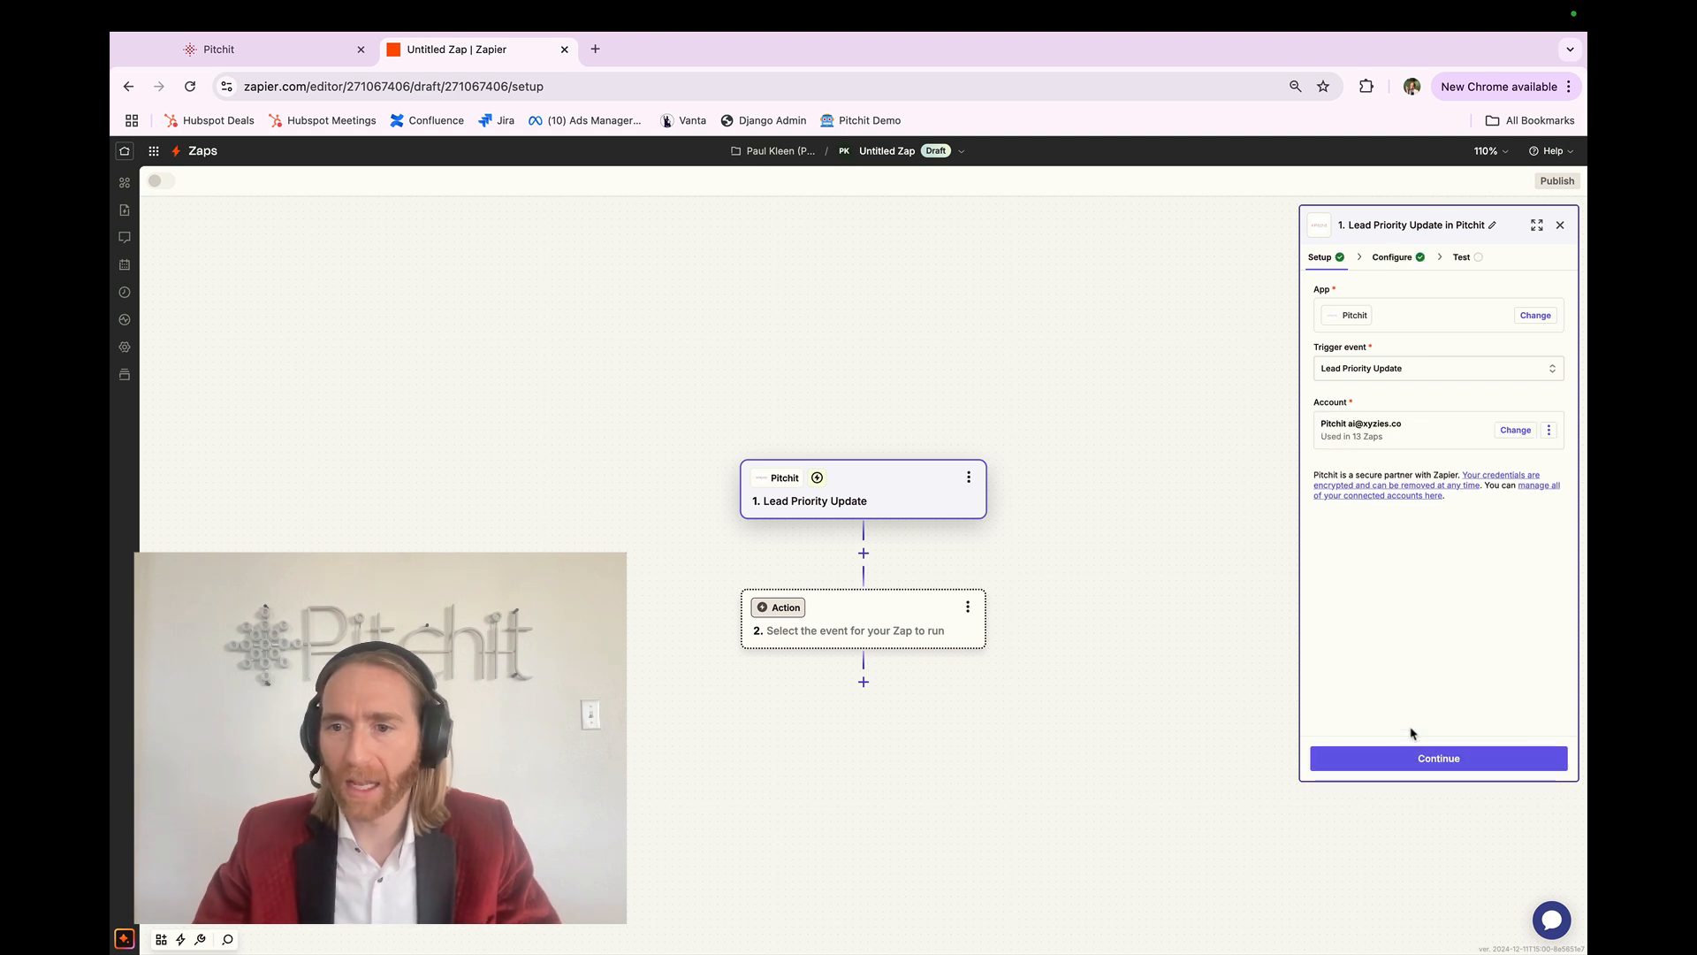
Step: Continue to the Configure step and look through the Campaigns, Facebook and Instagram page choices
left_click(1414, 757)
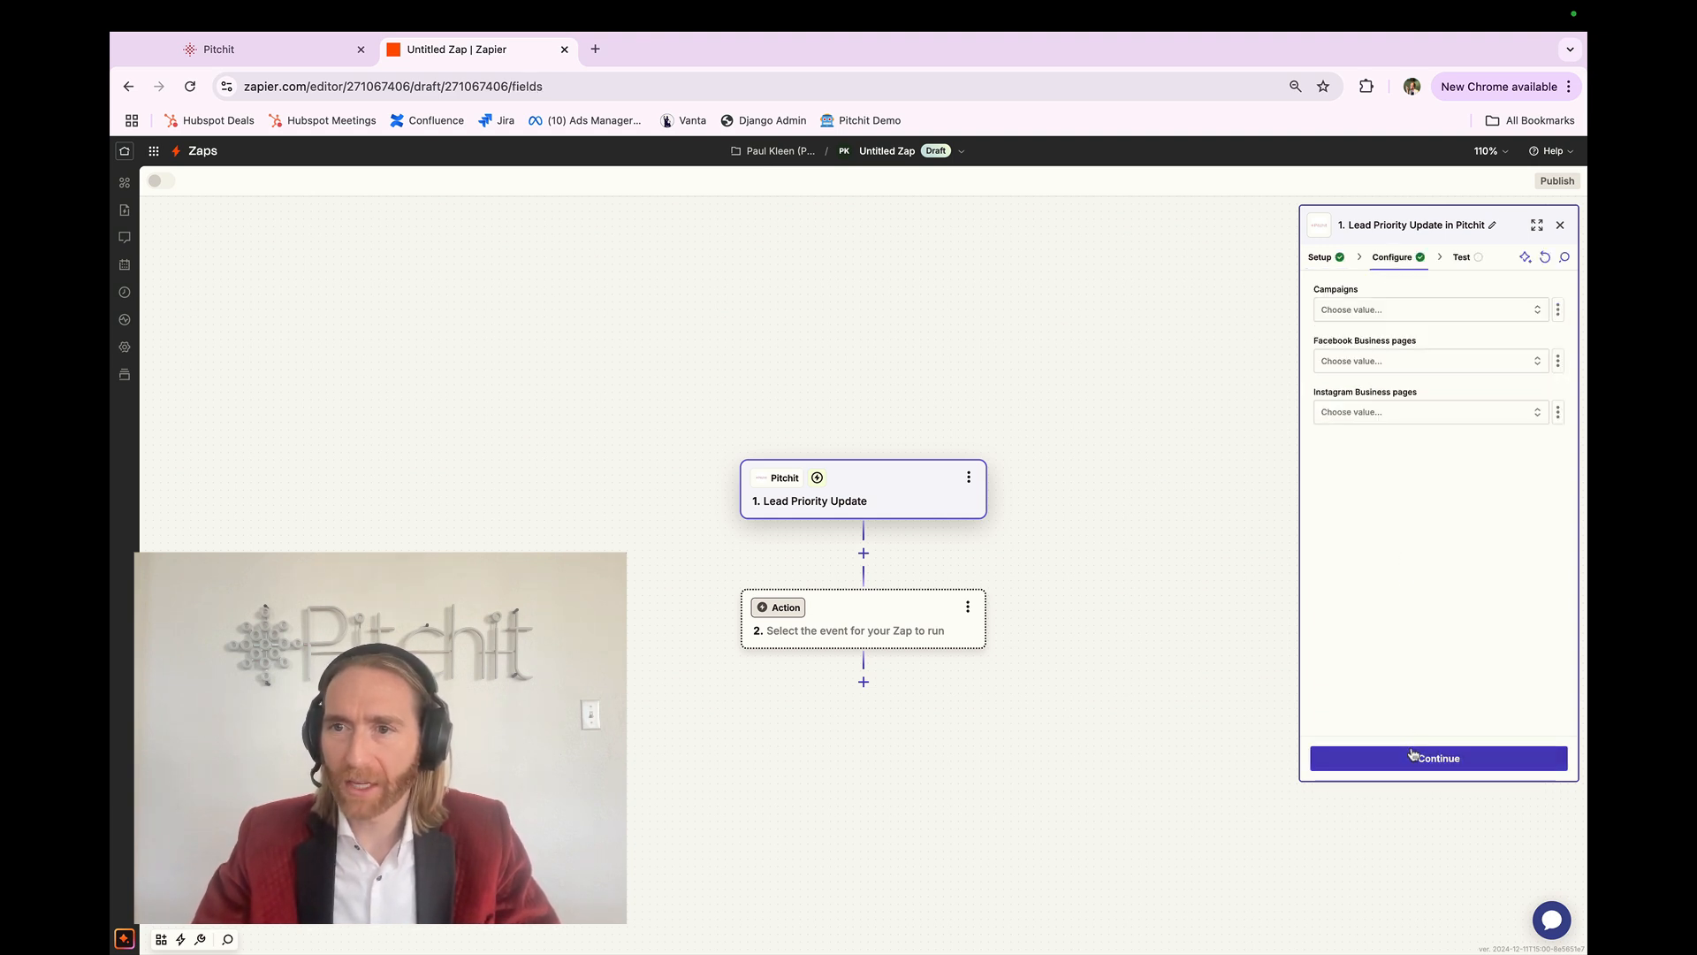
left_click(1409, 311)
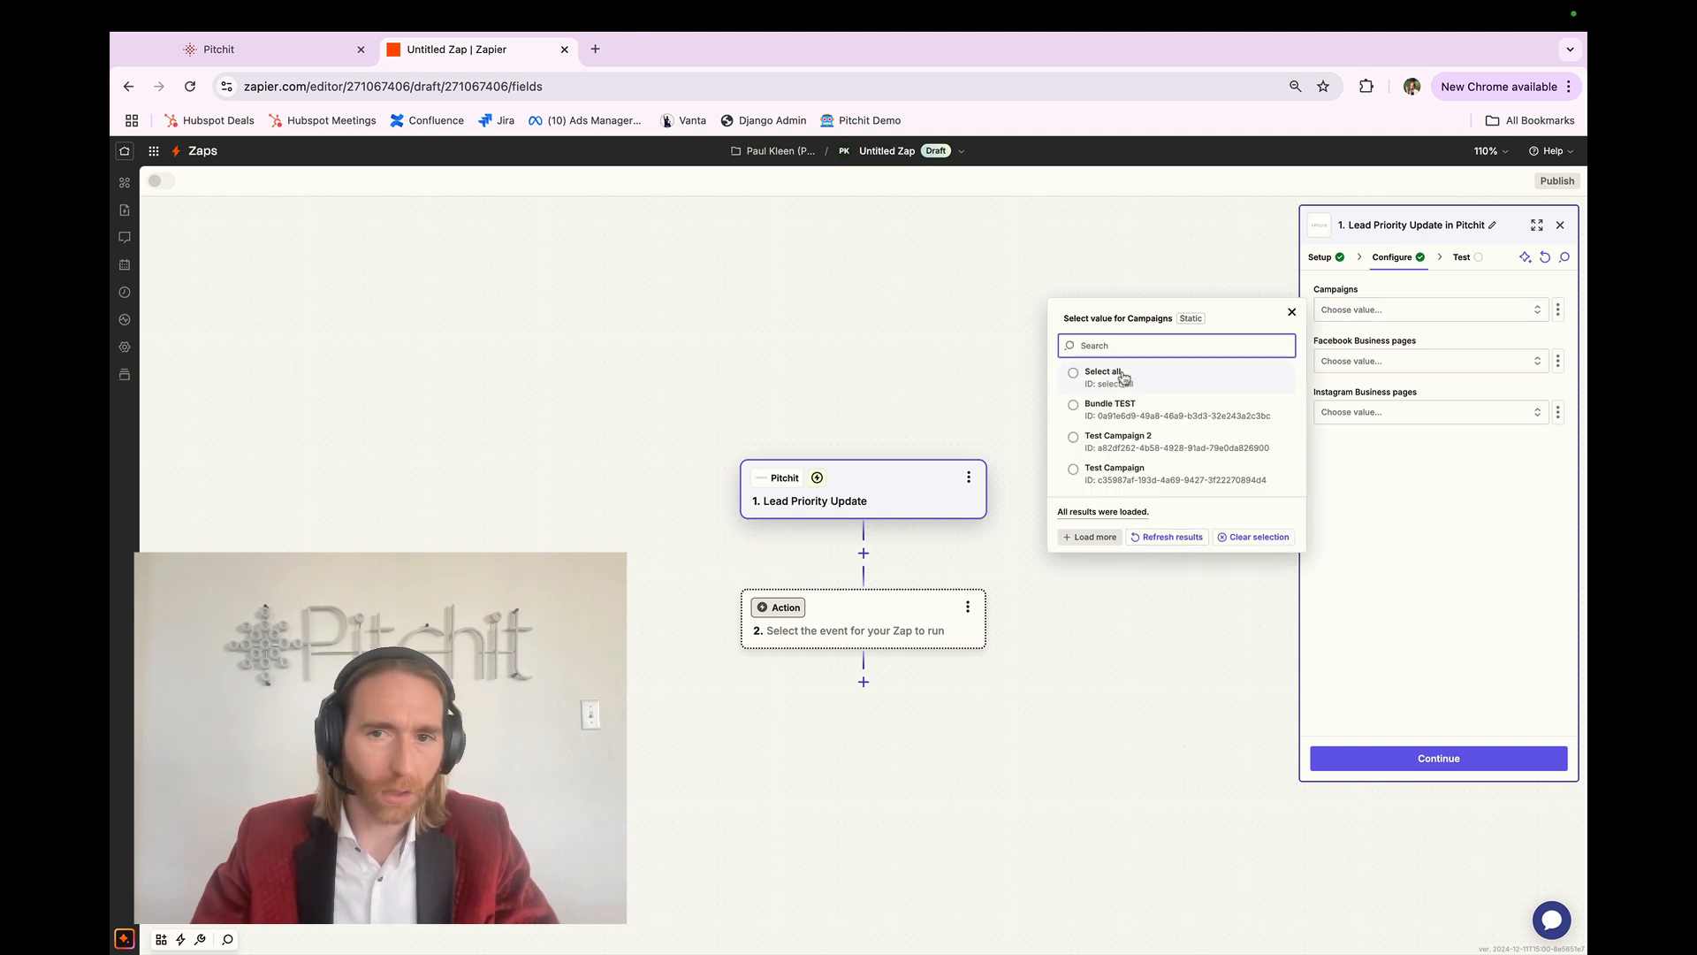
left_click(1363, 361)
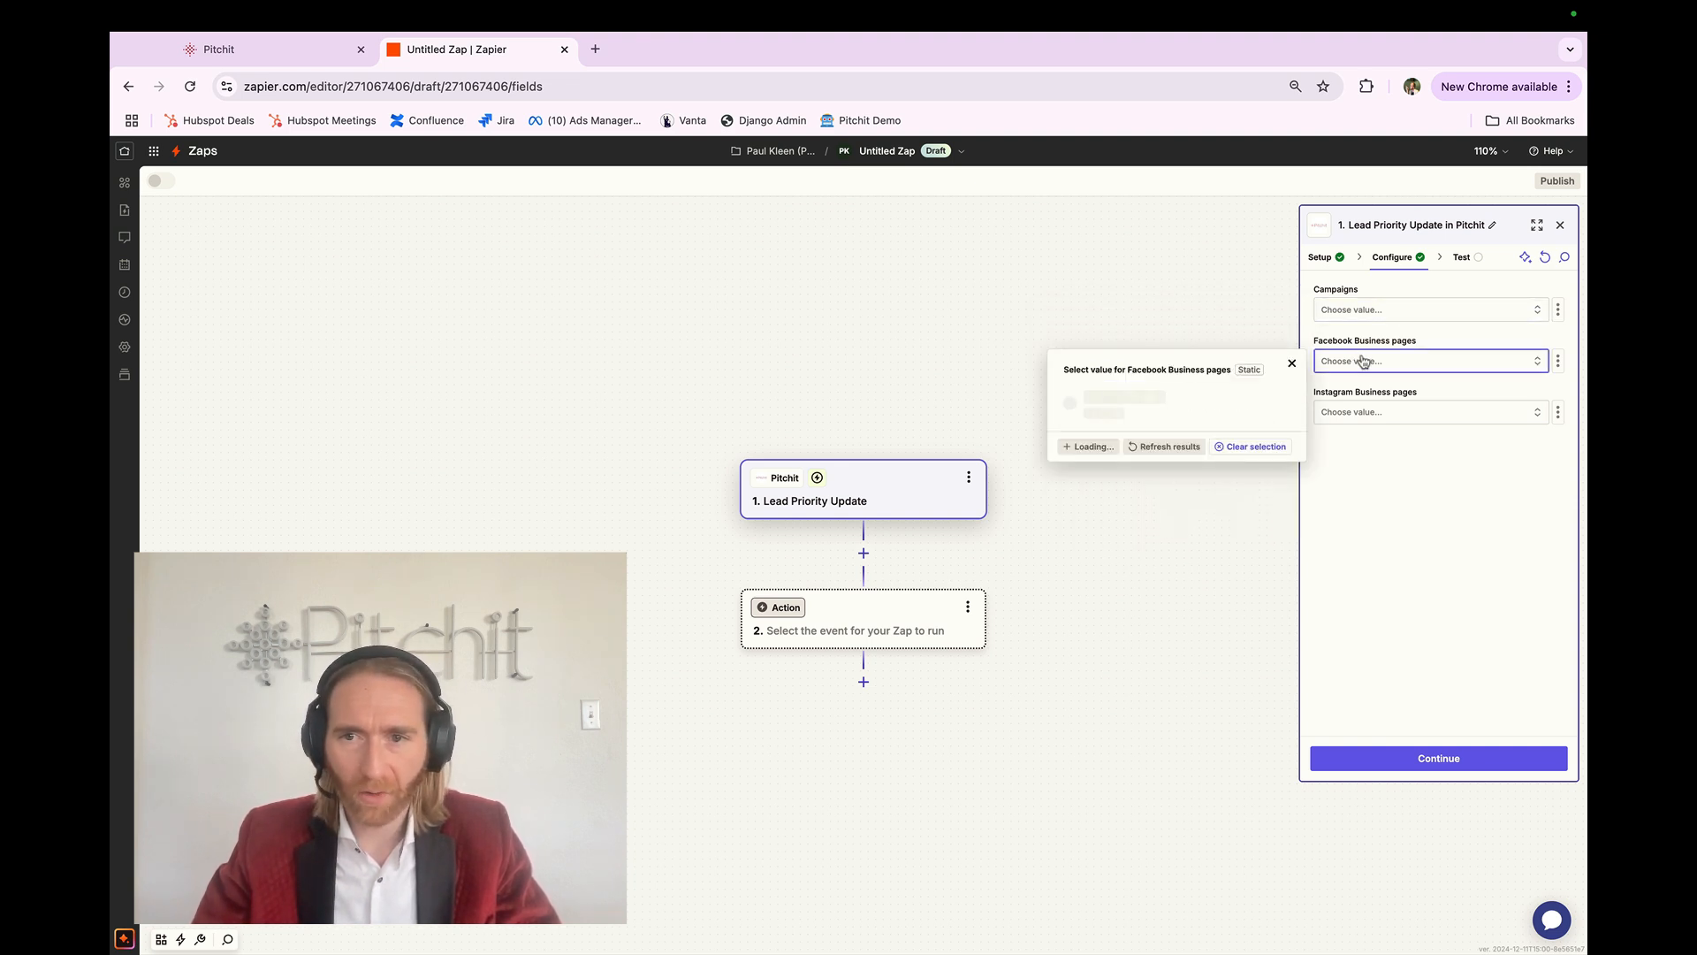
left_click(1369, 413)
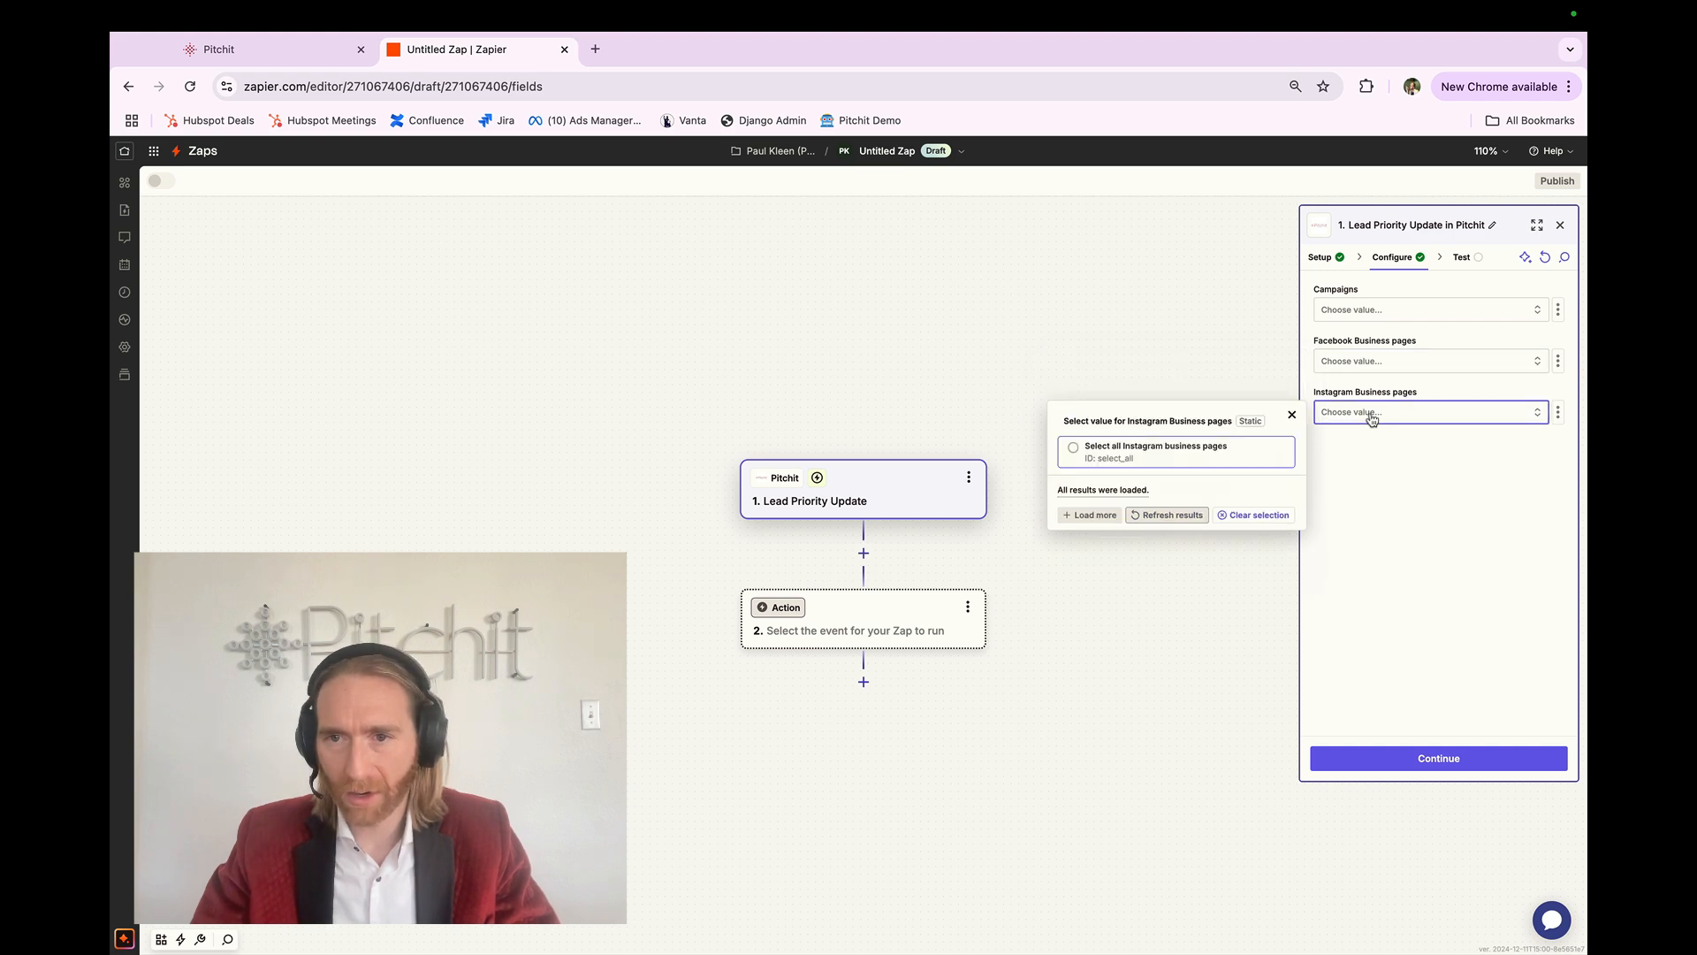
left_click(1383, 313)
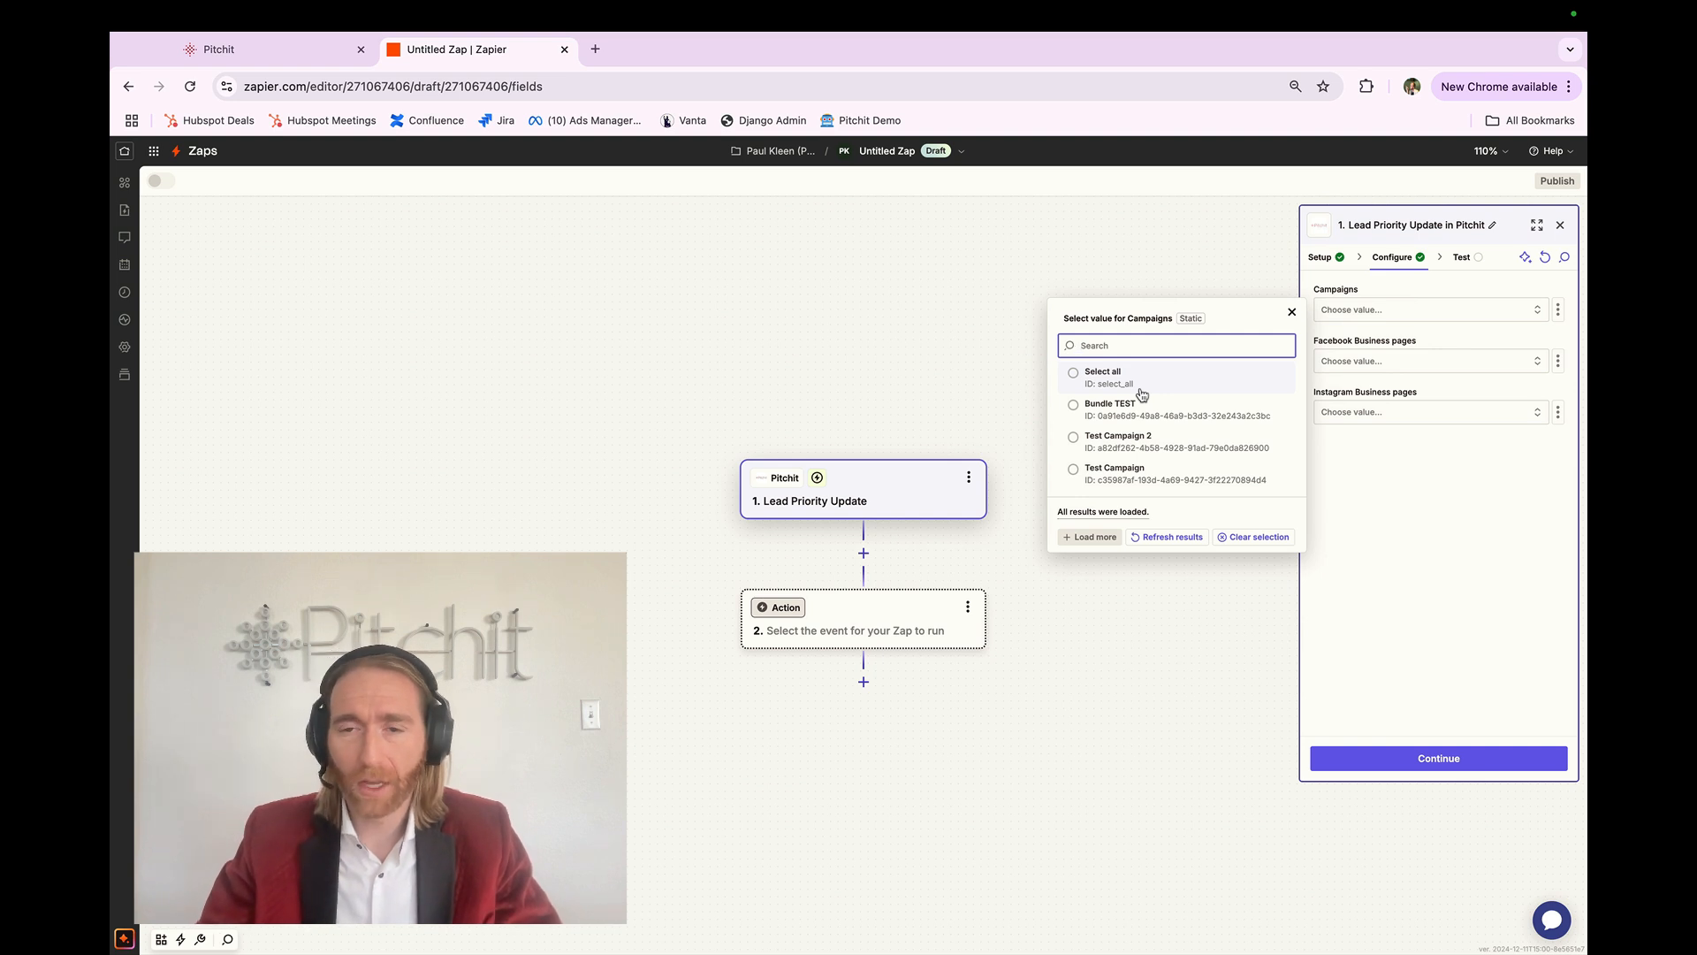
Step: In Pitchit's Manage team > Groups, start a 'company X' group, then cancel without creating it
left_click(216, 48)
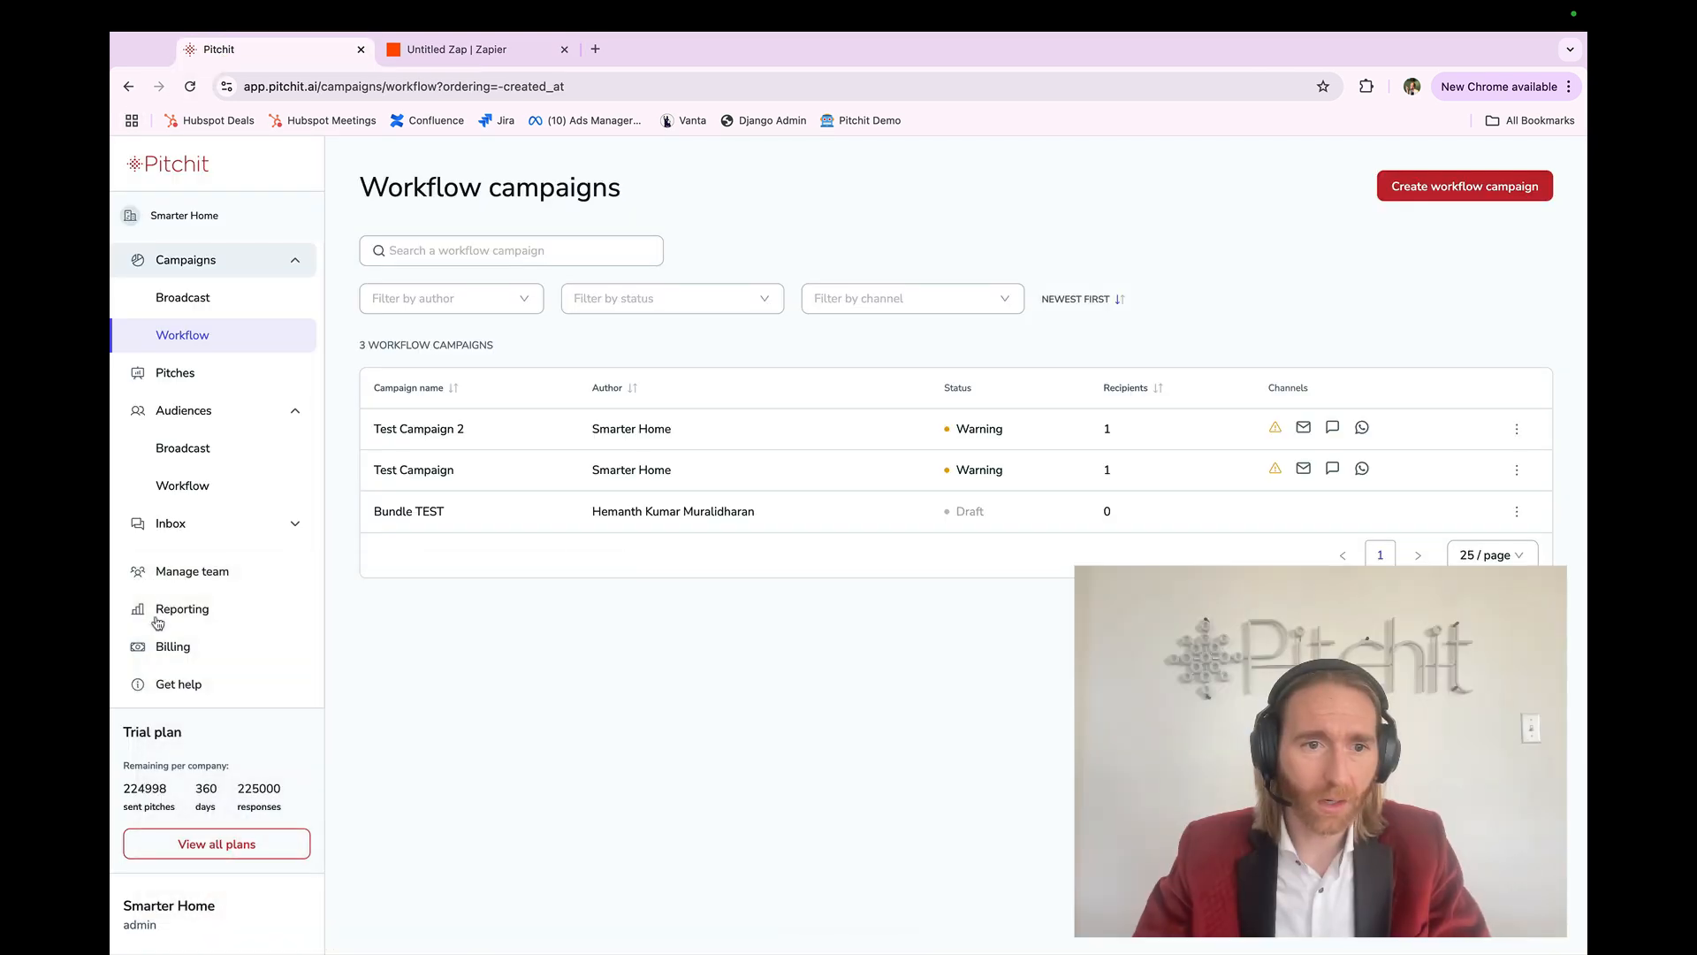
left_click(179, 572)
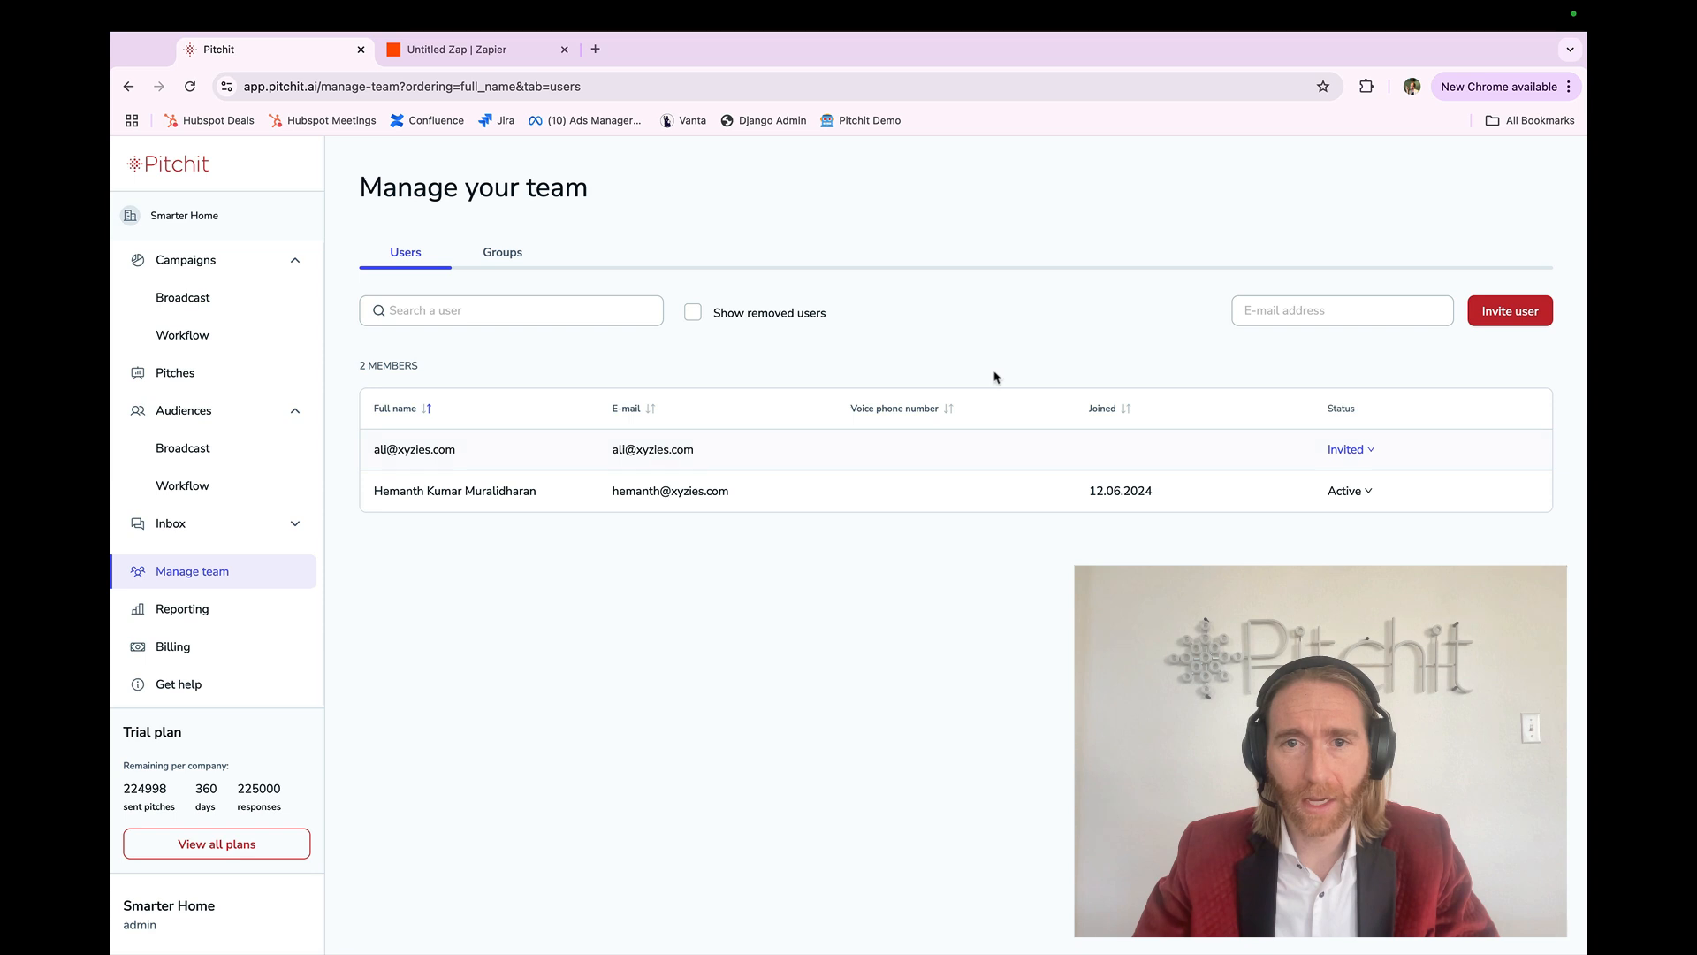
left_click(496, 257)
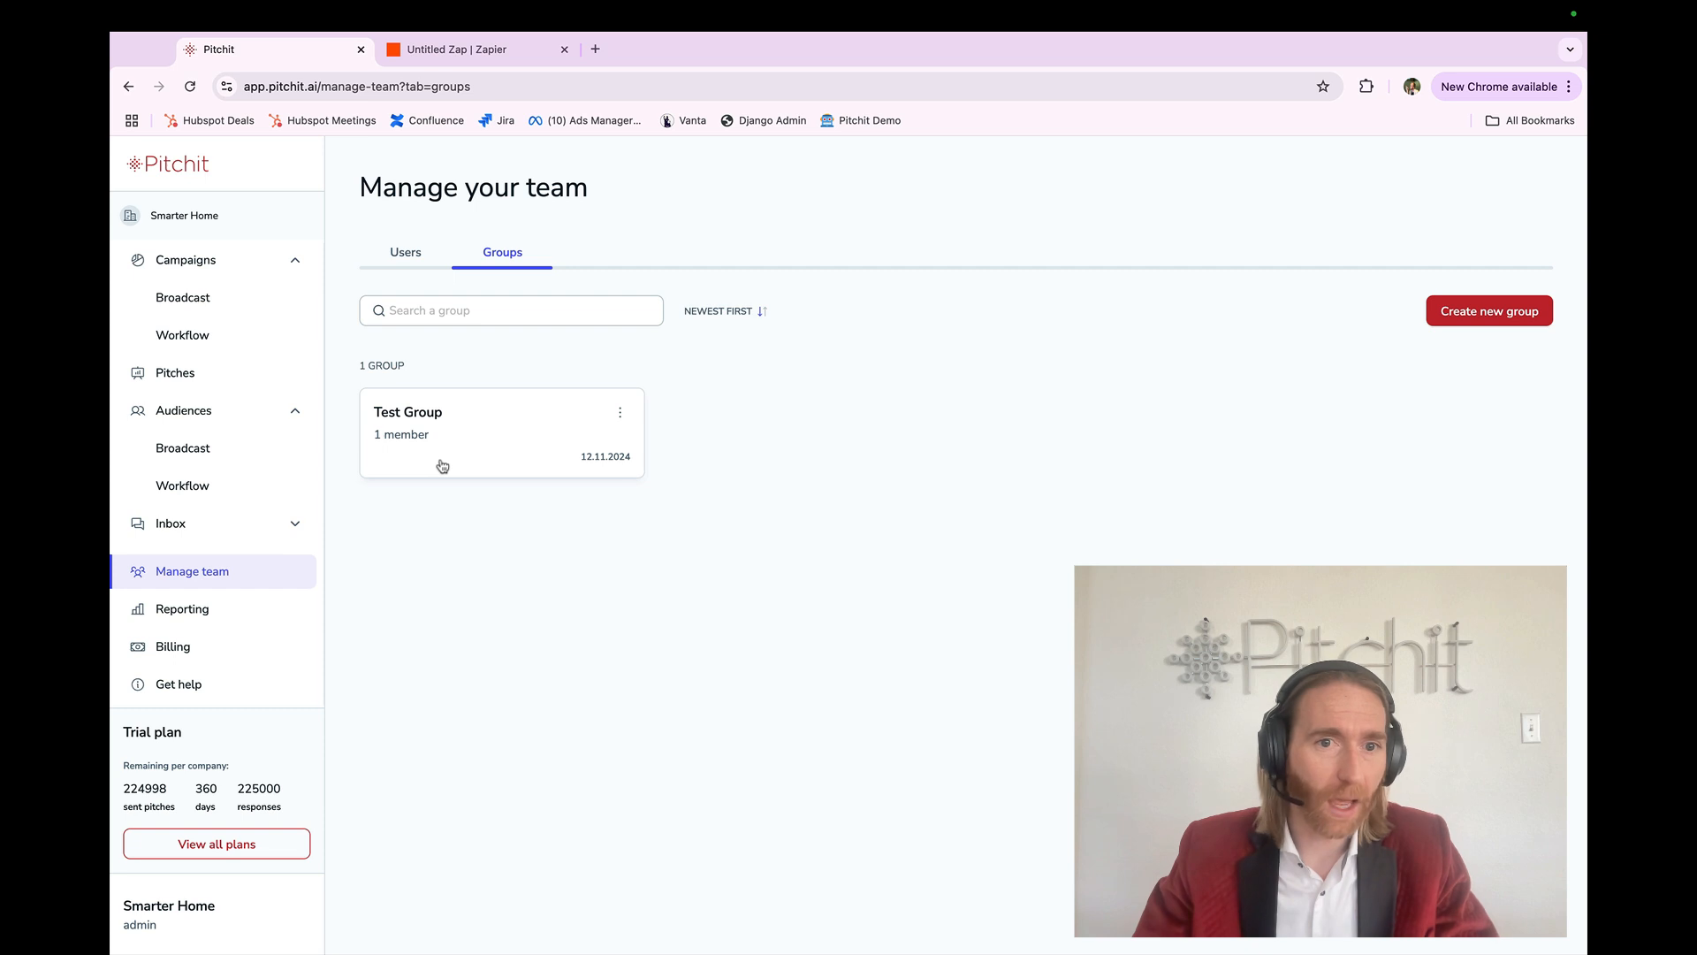
left_click(1440, 321)
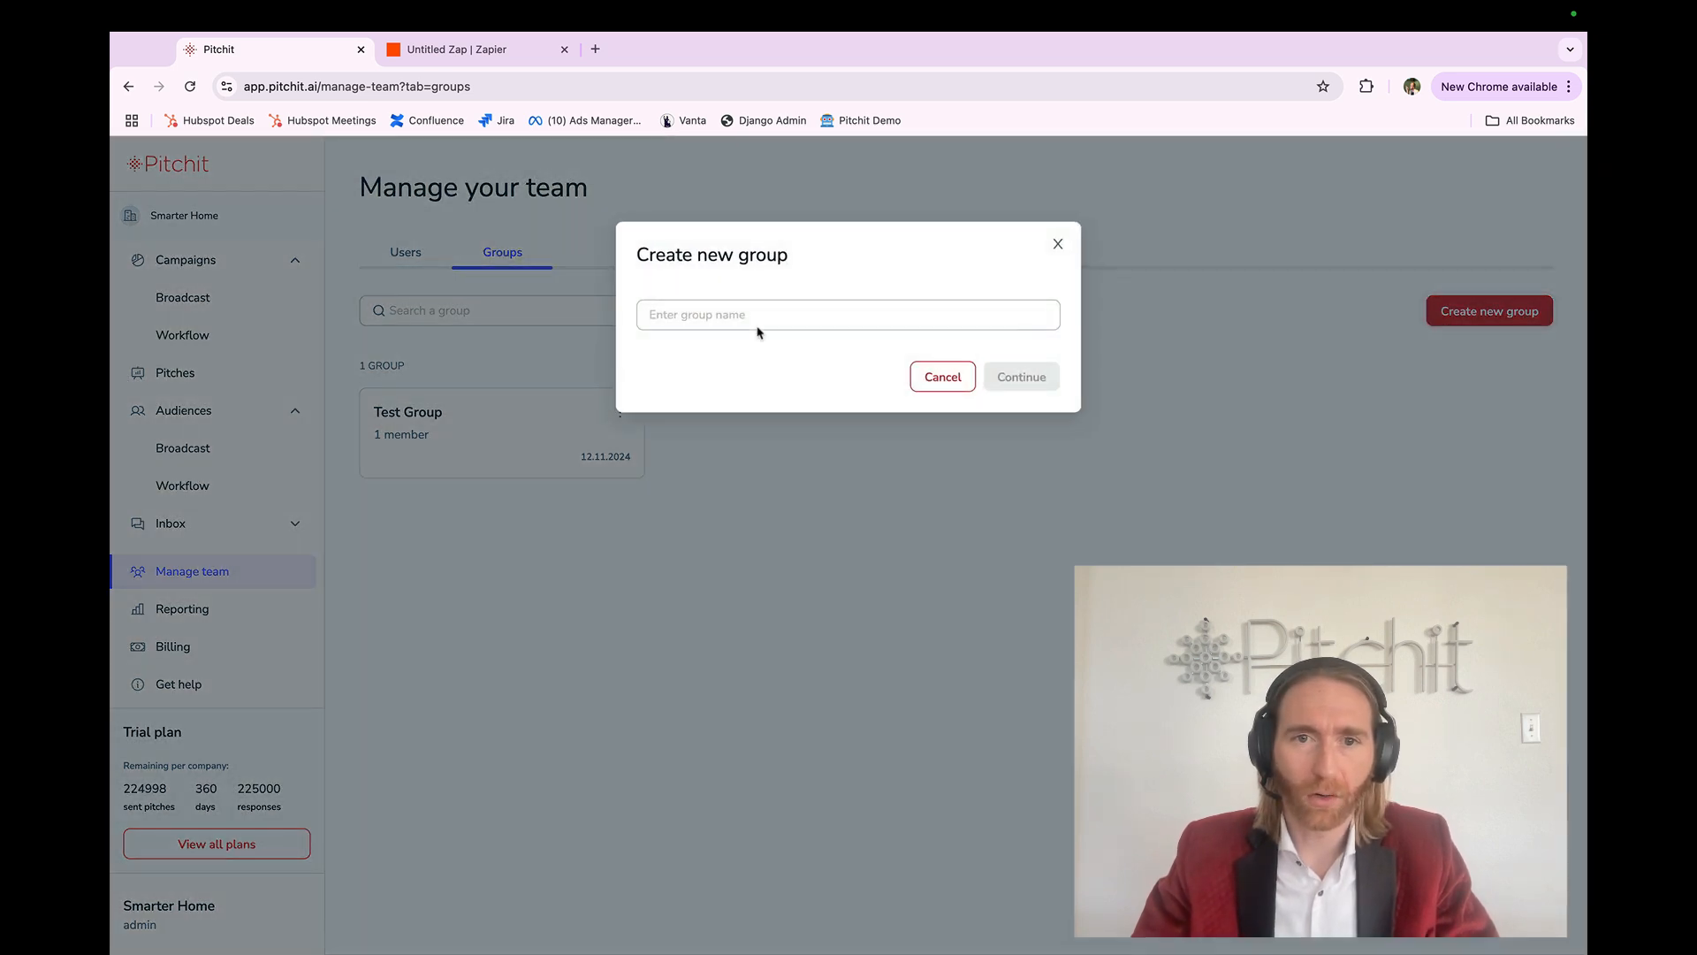
left_click(758, 314)
type("company X")
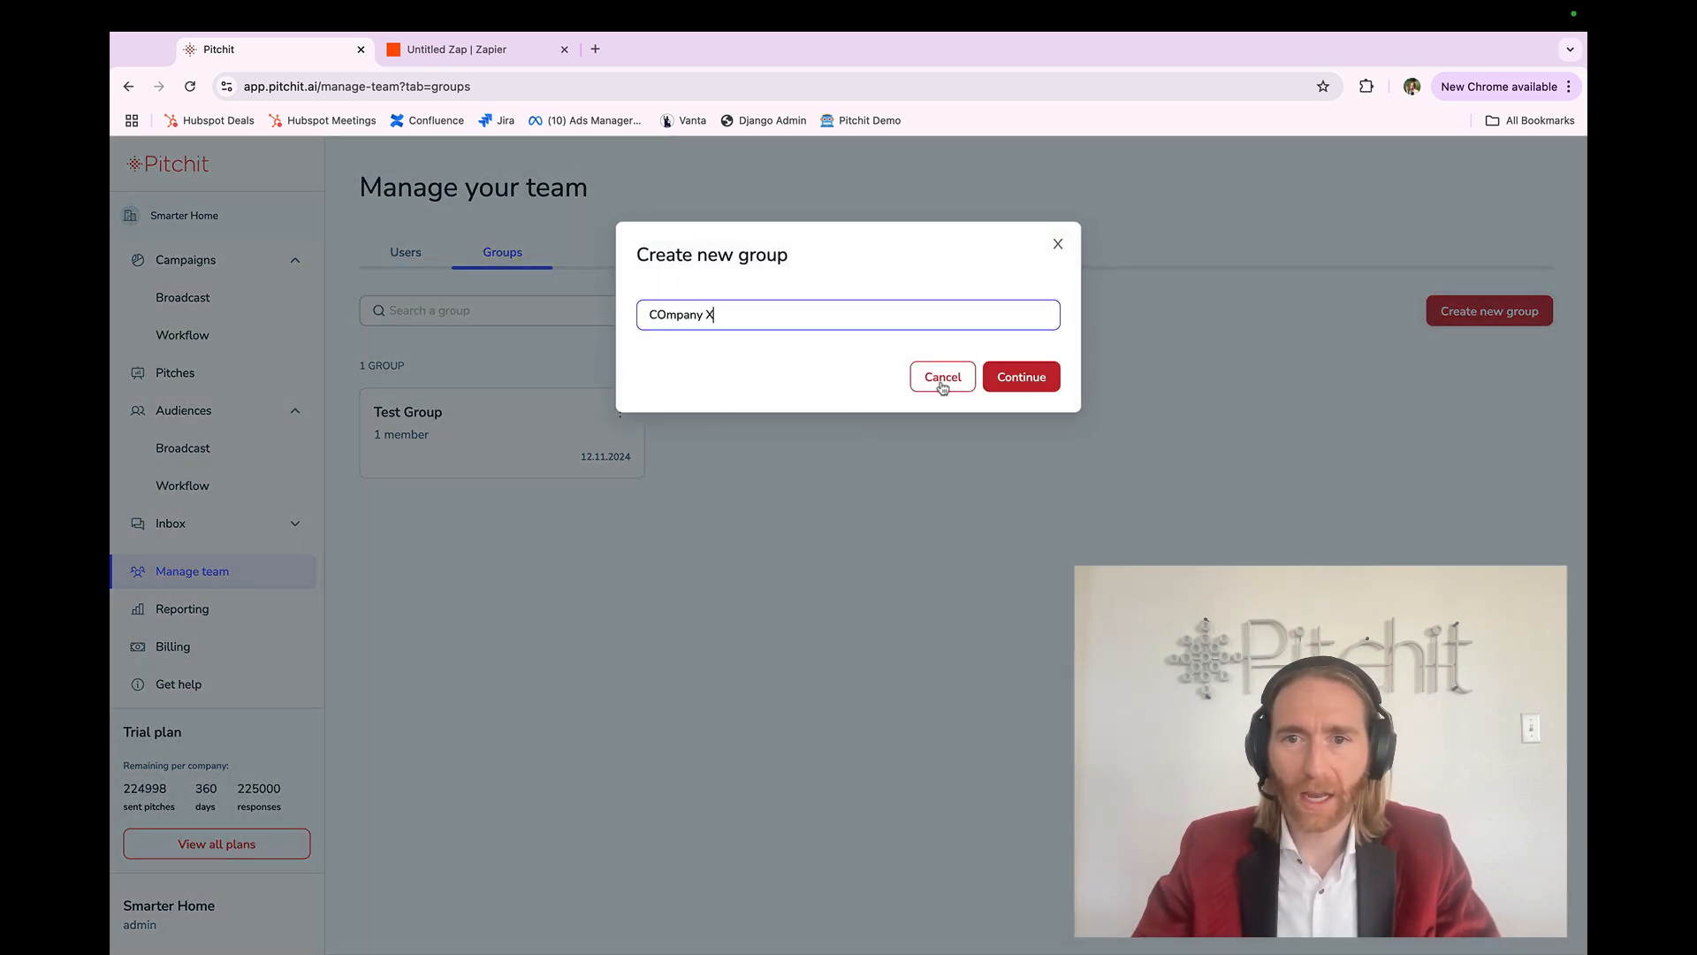
left_click(1005, 389)
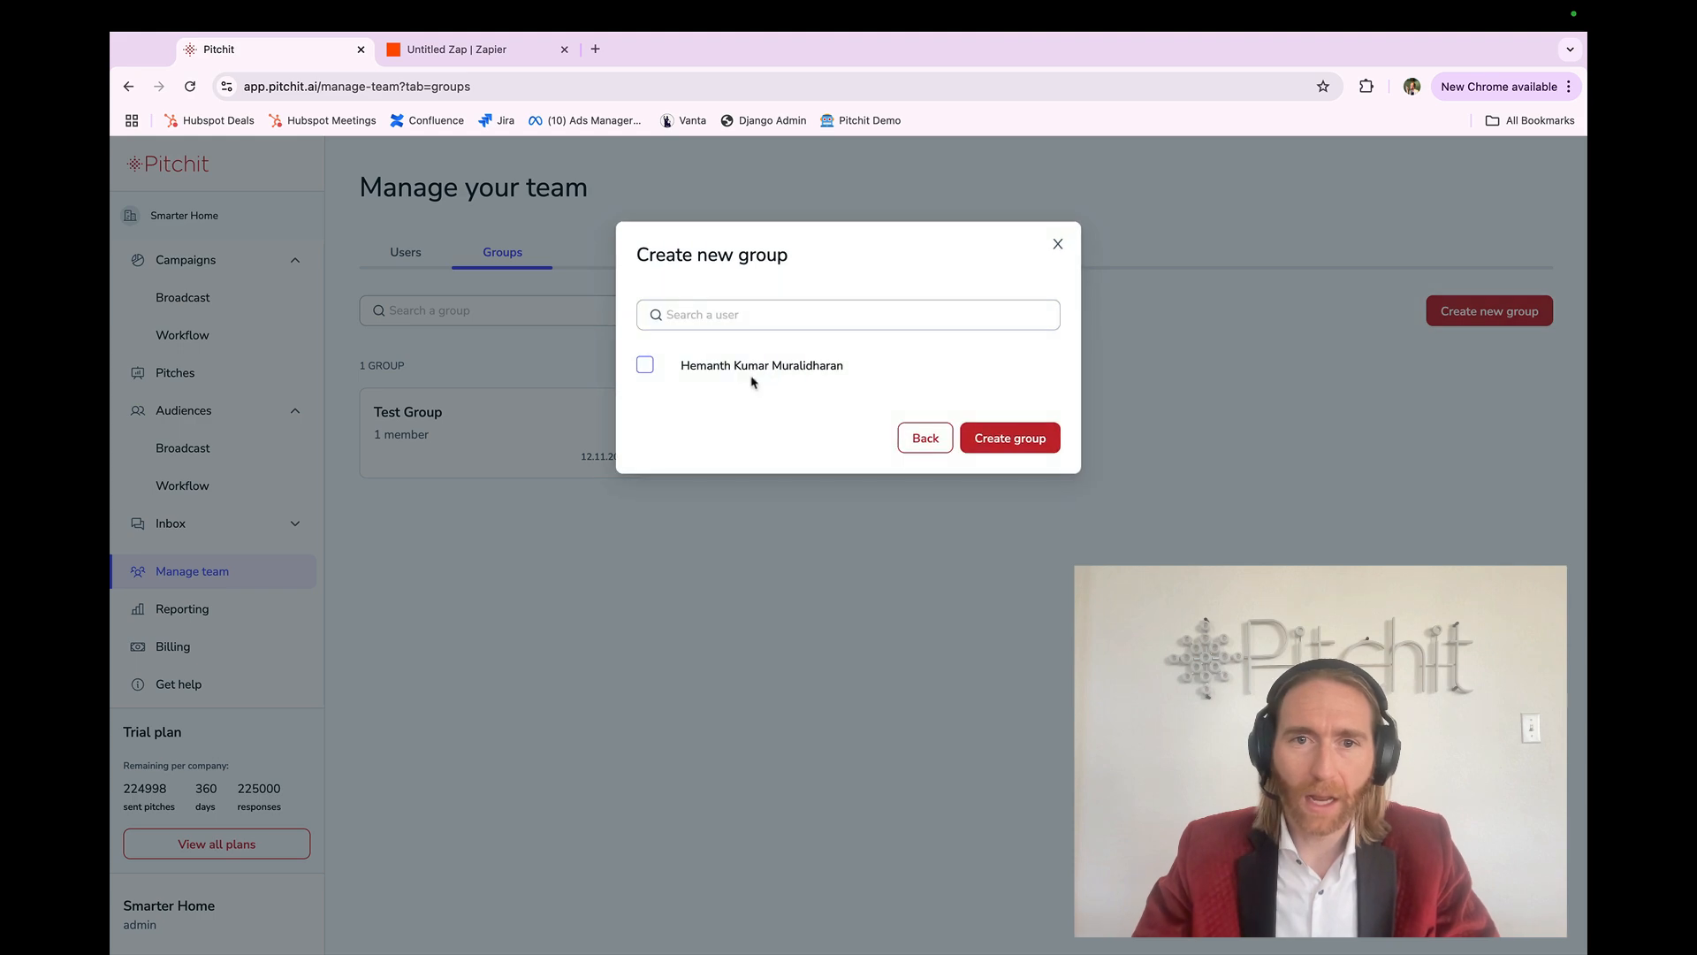
left_click(750, 376)
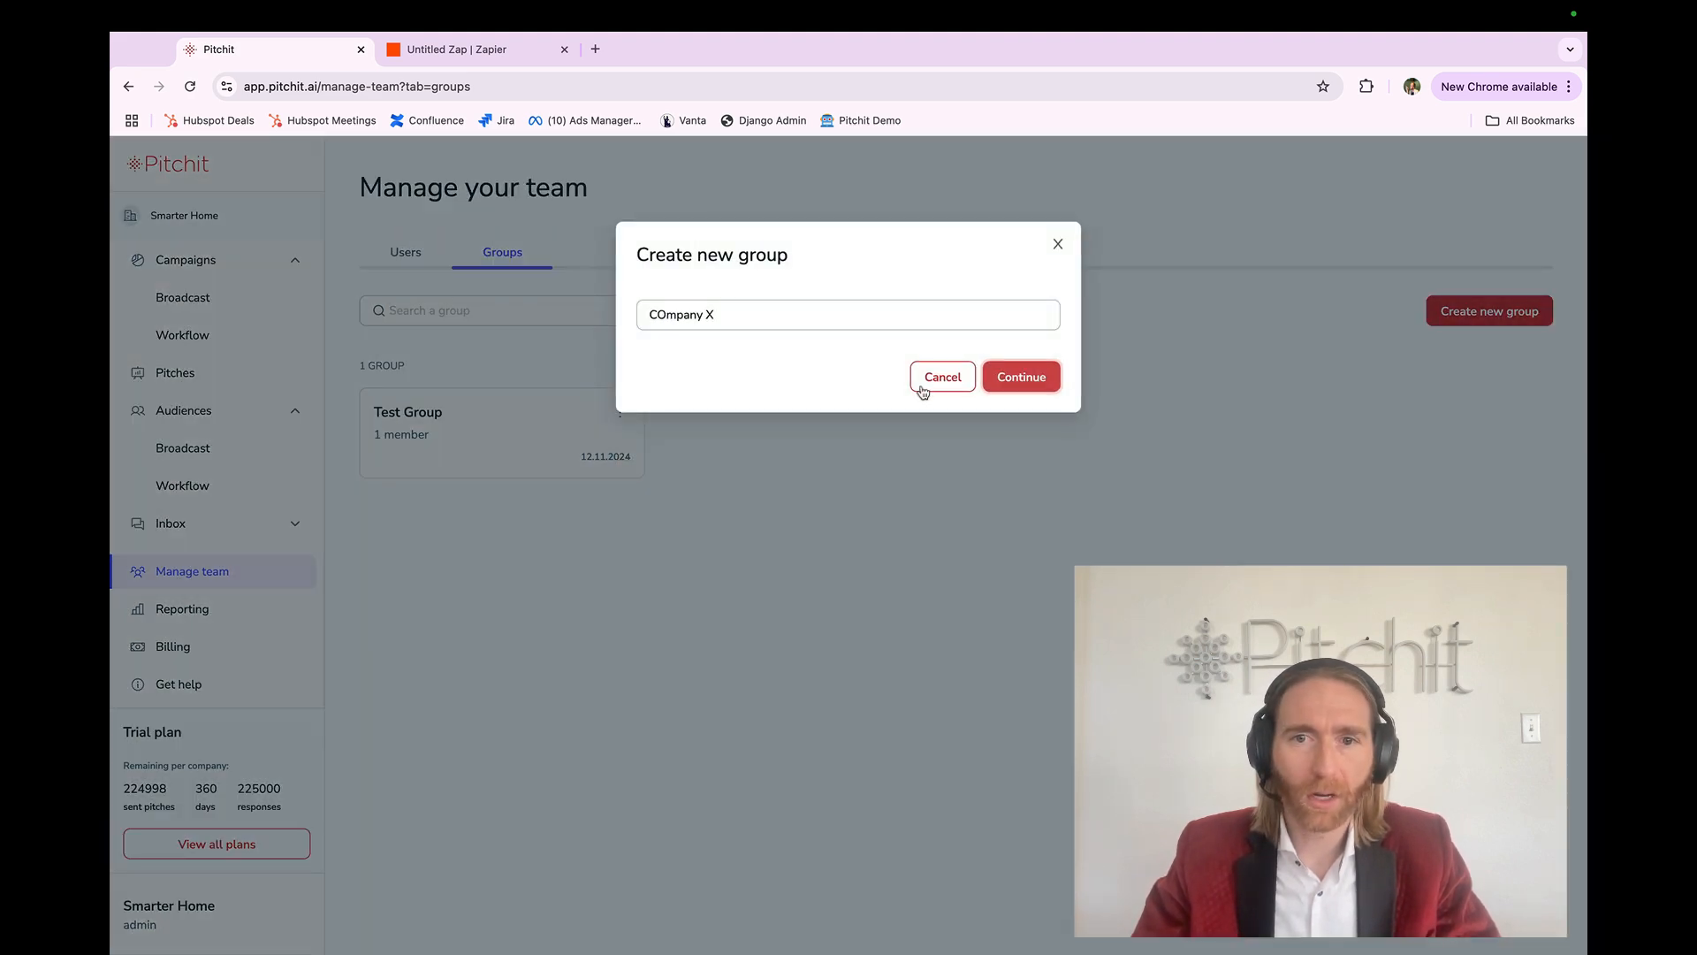
left_click(923, 392)
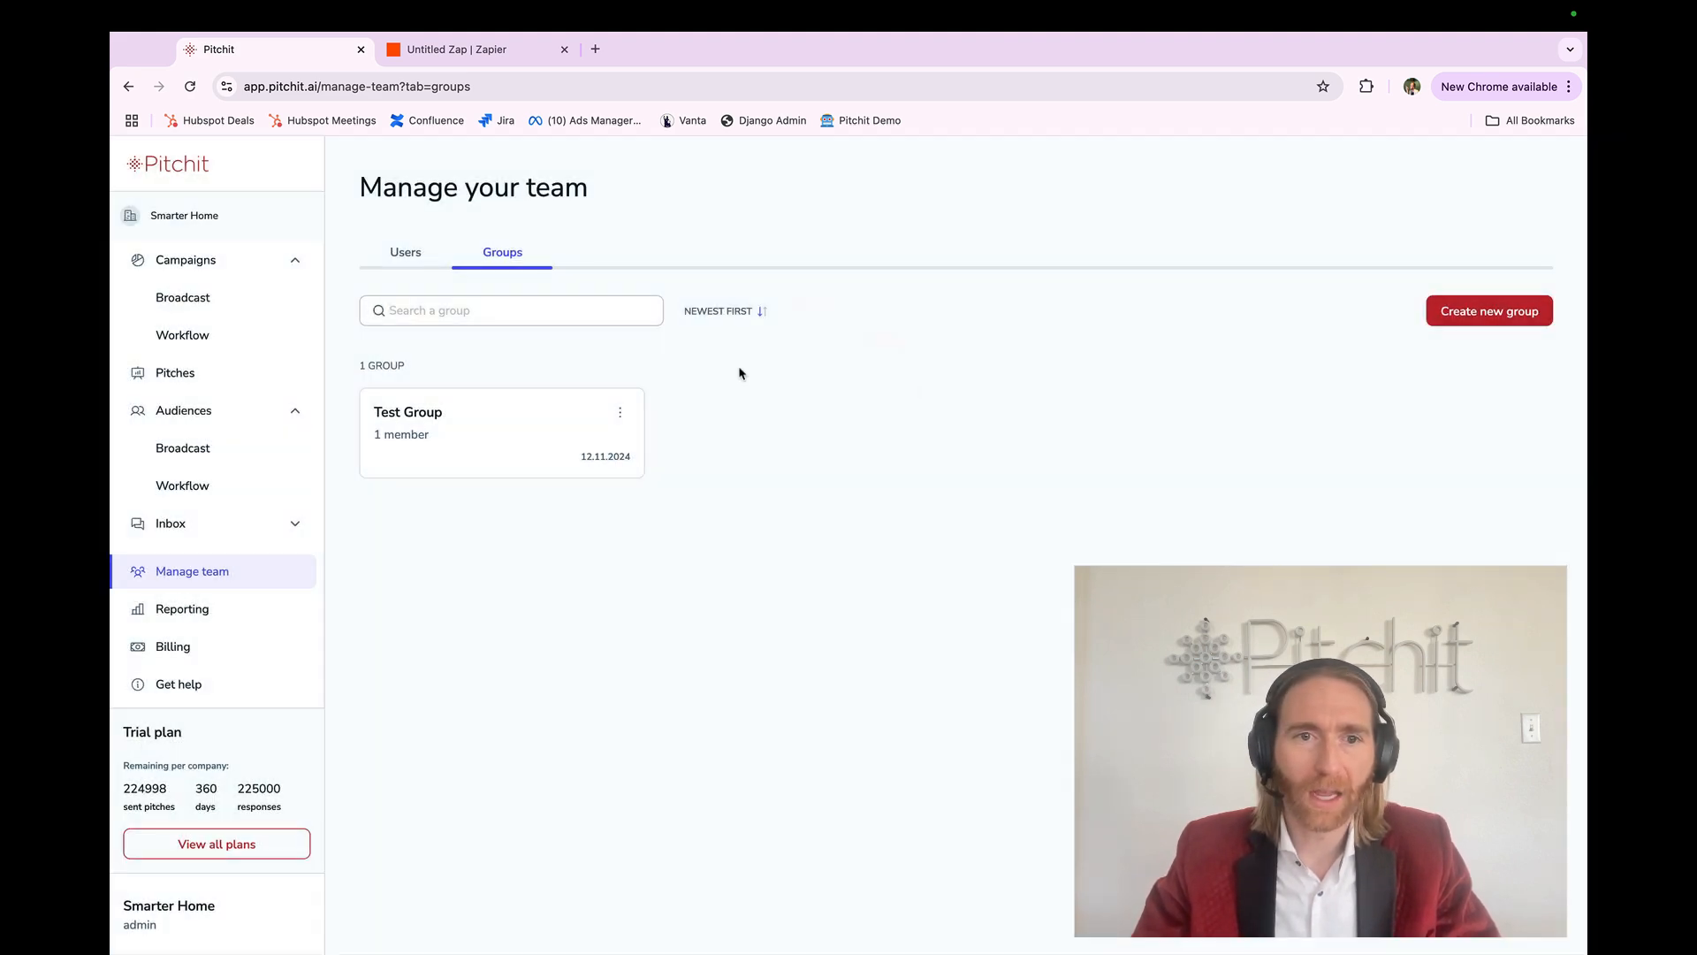
Step: Review the workflow campaigns list, checking the Test Campaign 2 and Test Campaign names
left_click(231, 341)
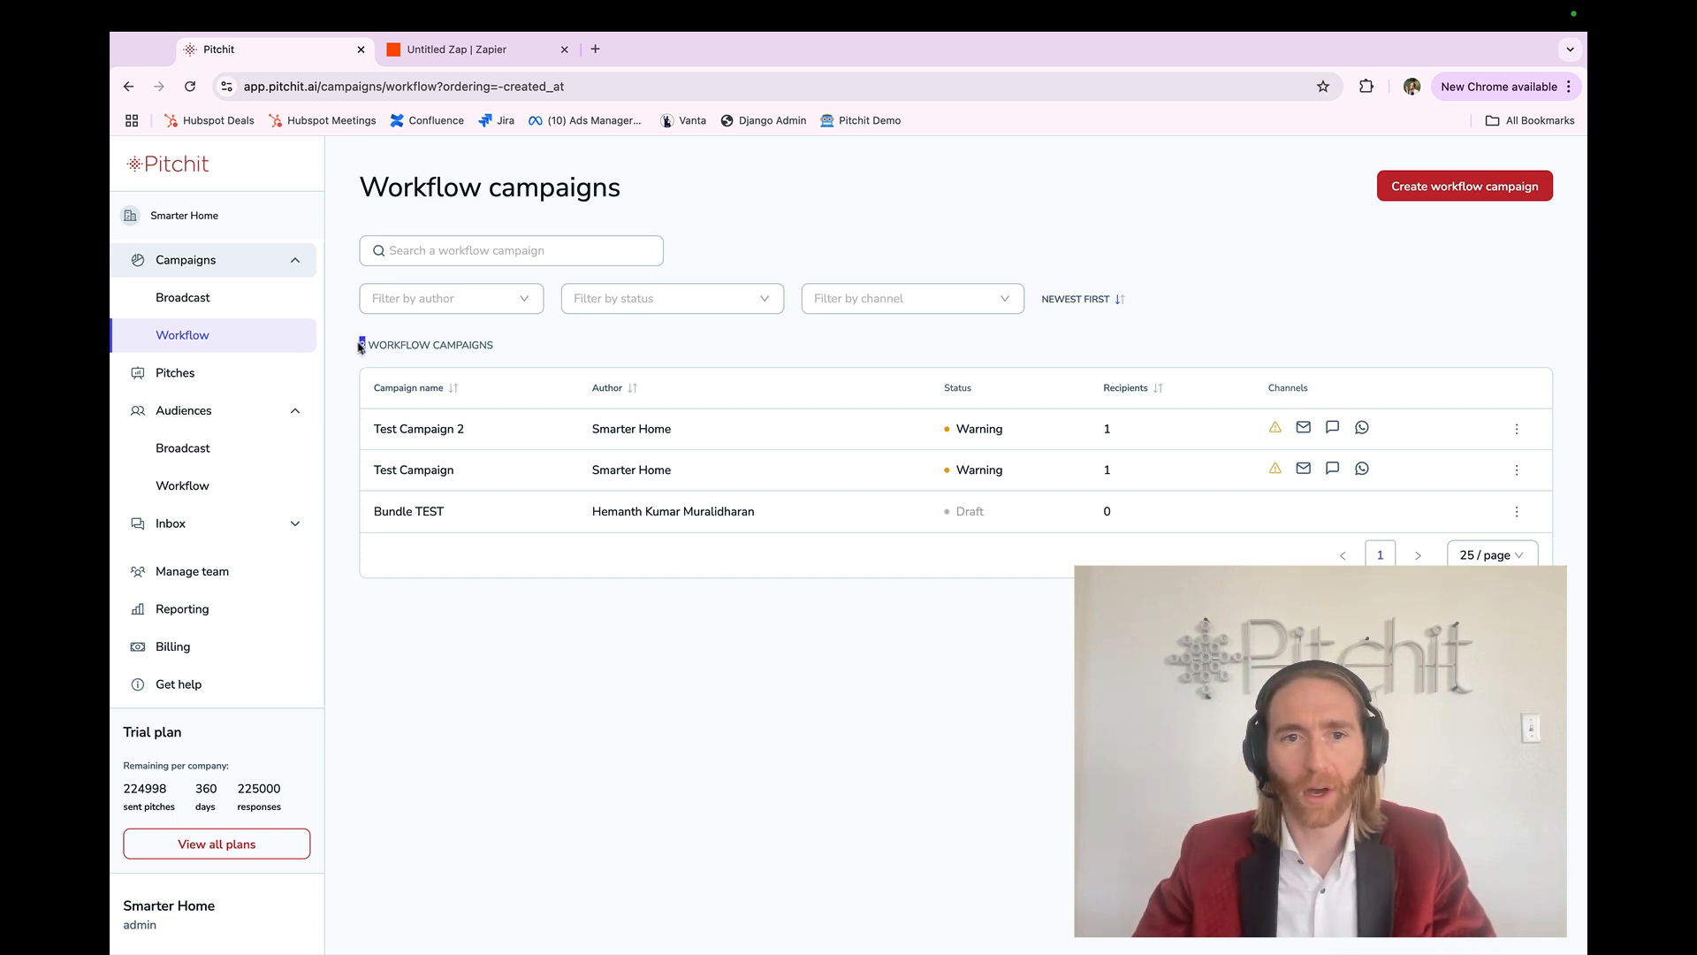
triple_click(374, 436)
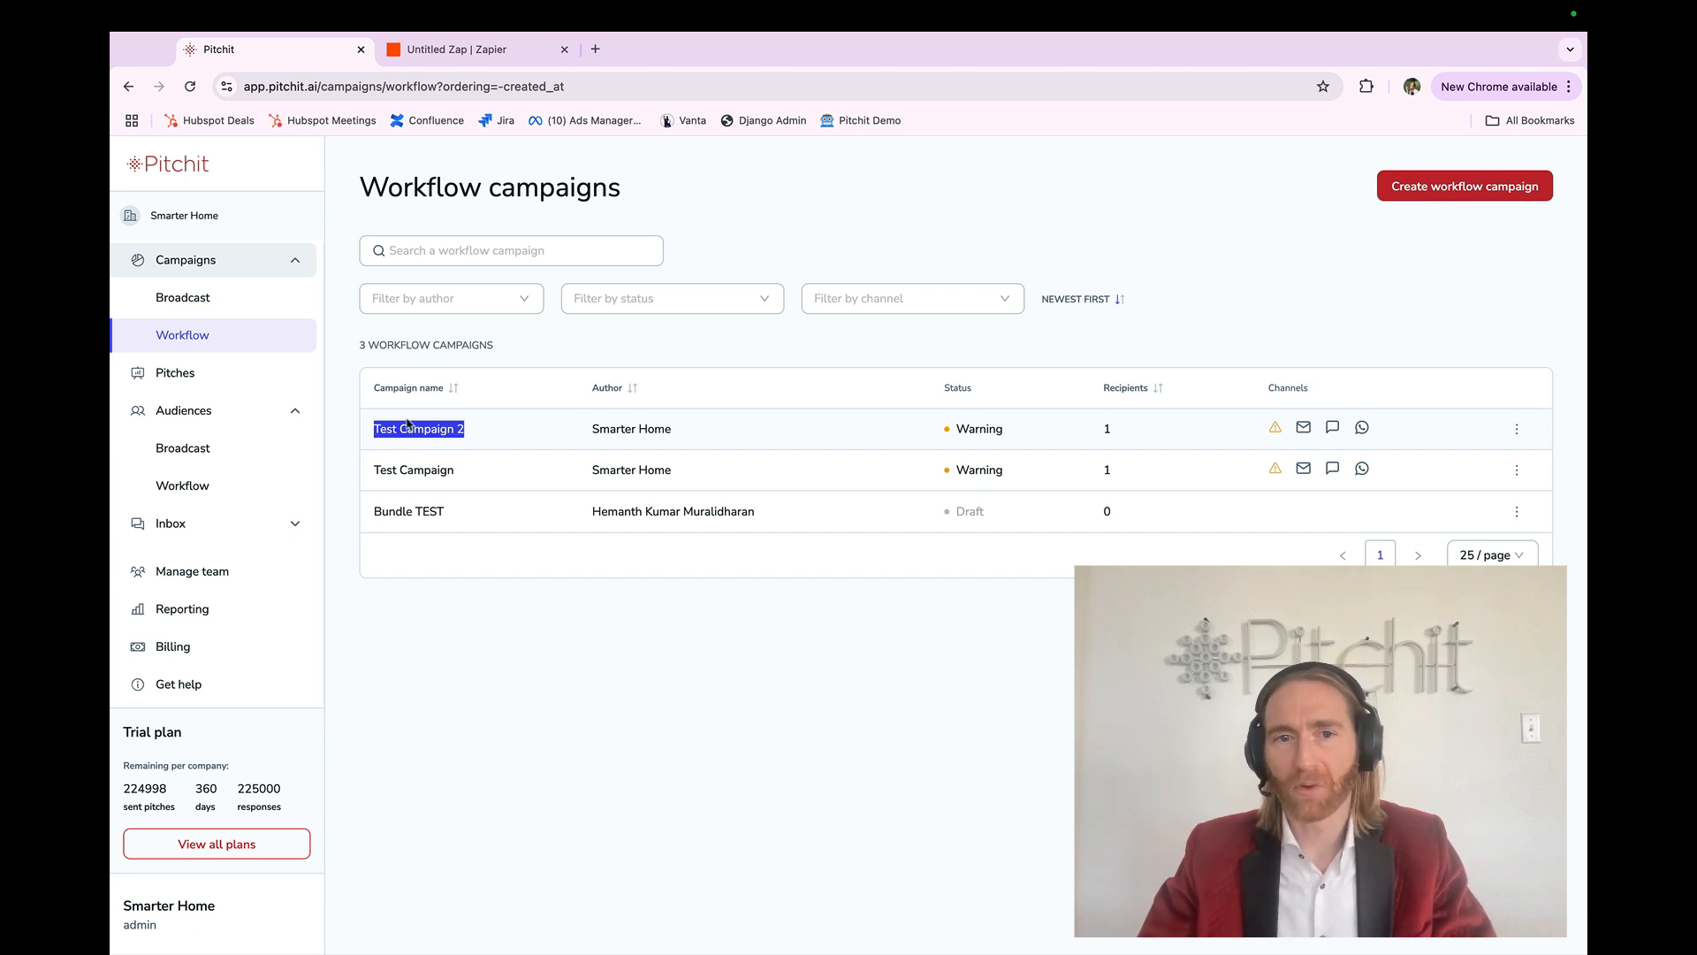
left_click(402, 426)
triple_click(392, 468)
left_click(392, 468)
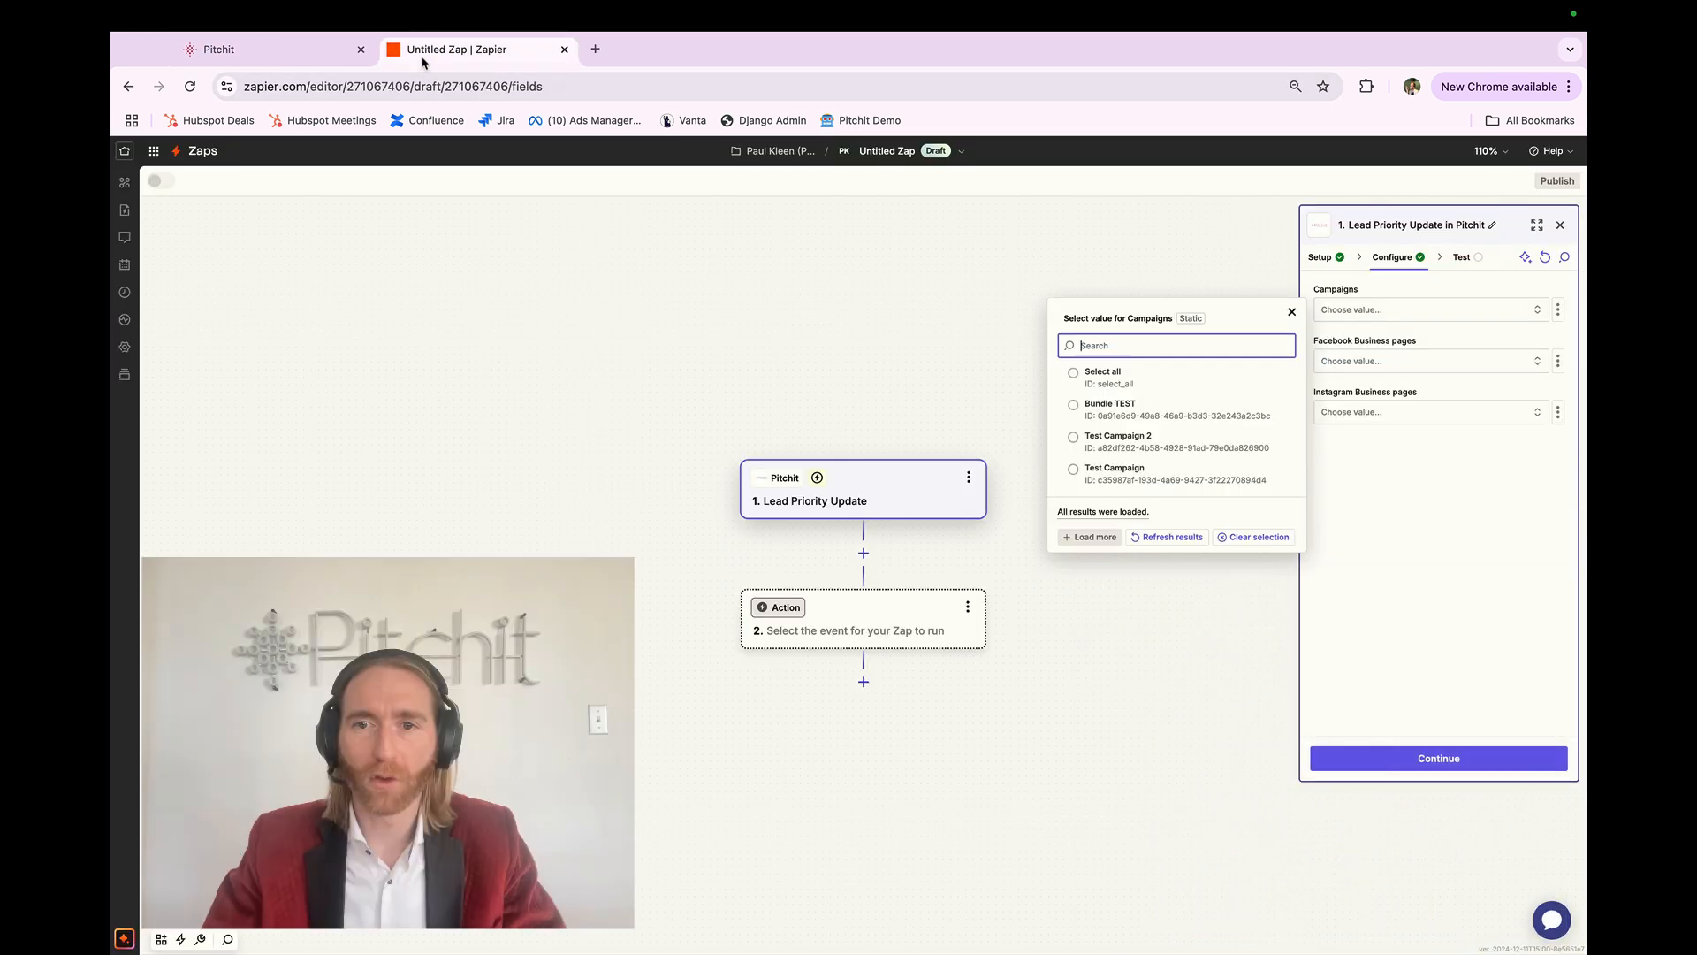
Step: Select all campaigns, all Facebook Business pages and all Instagram Business pages, then continue to testing
left_click(1158, 381)
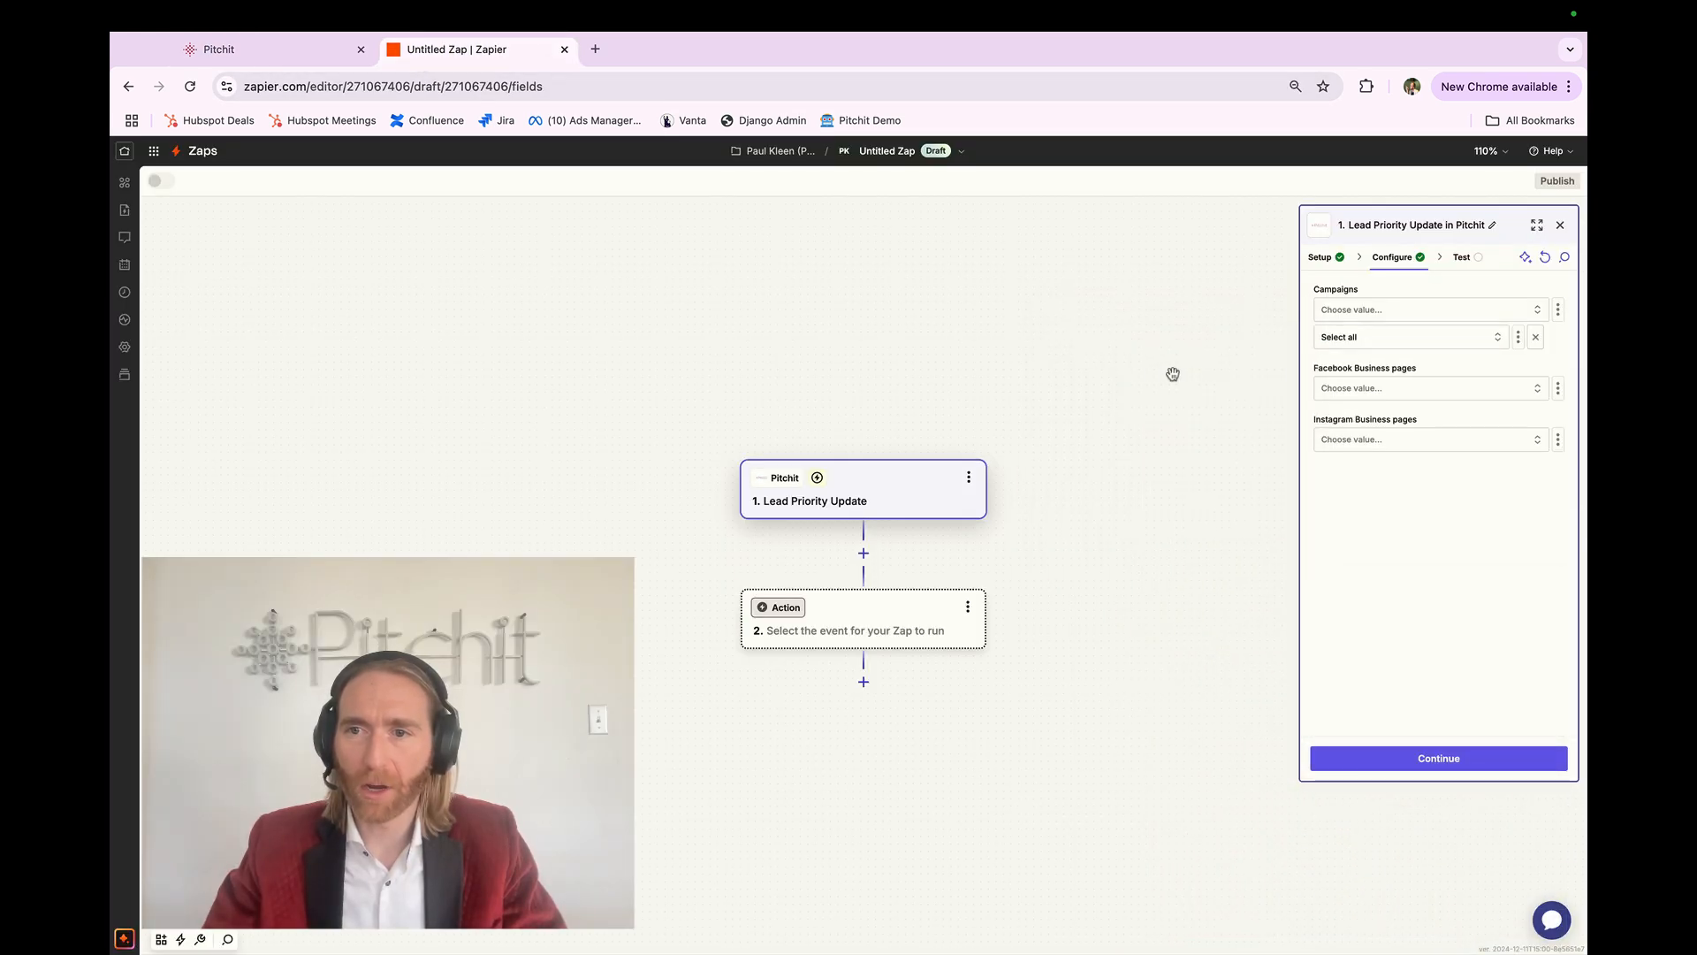
left_click(1368, 392)
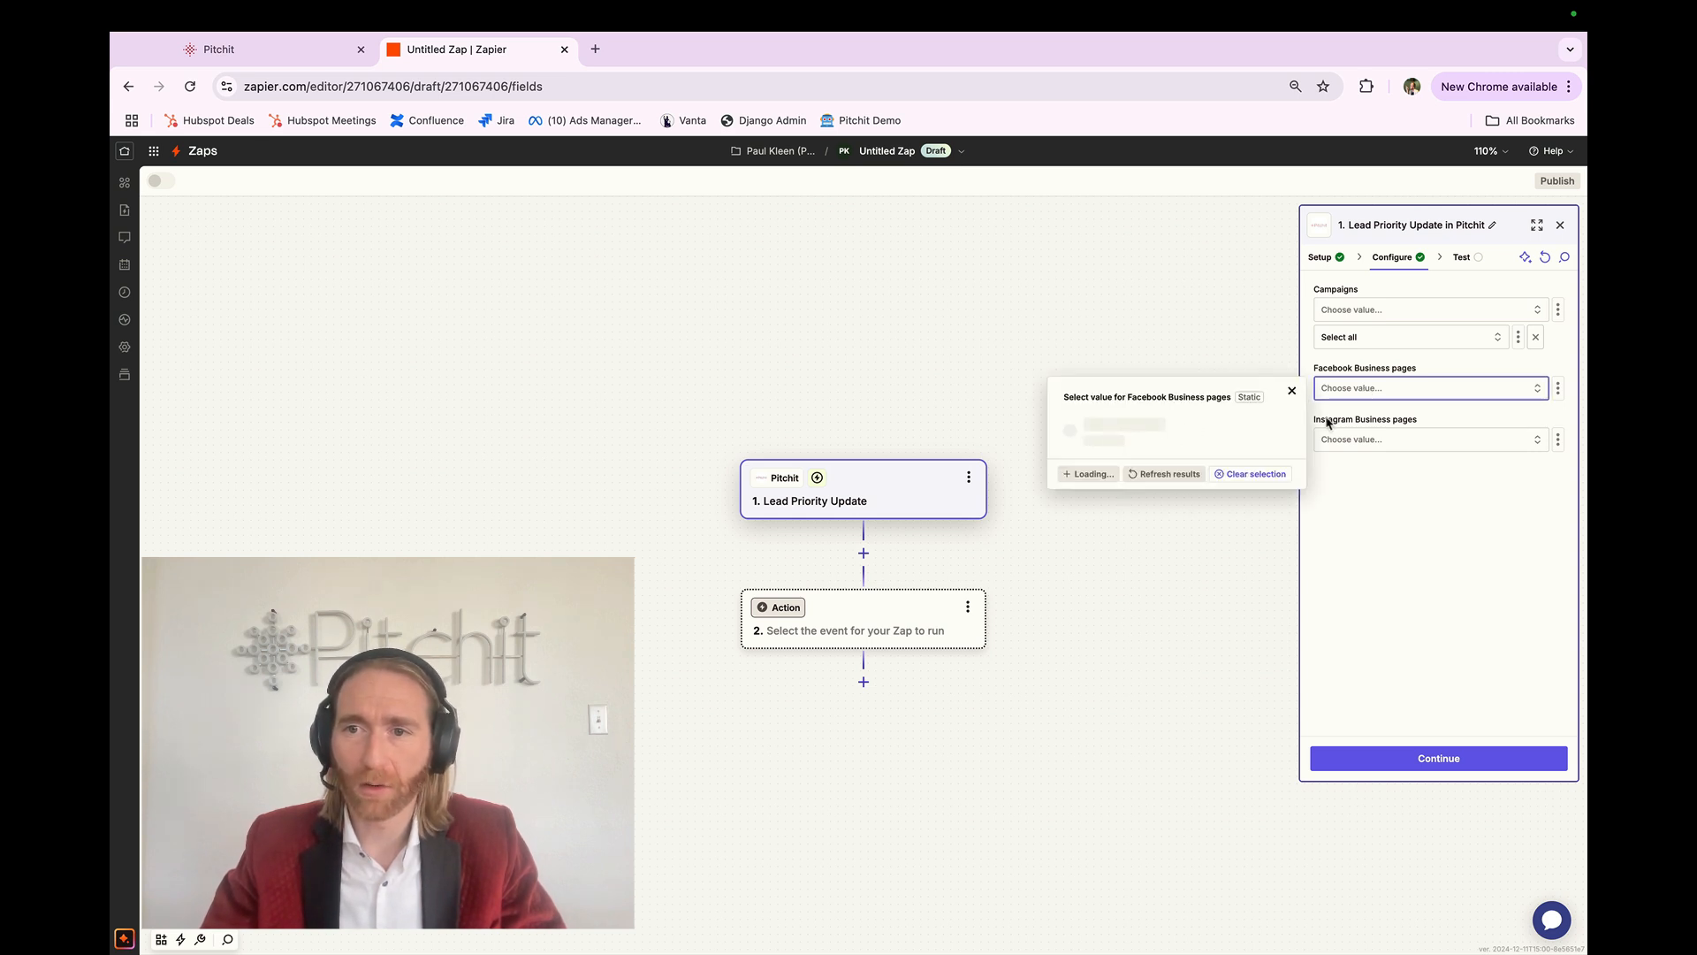
left_click(1243, 427)
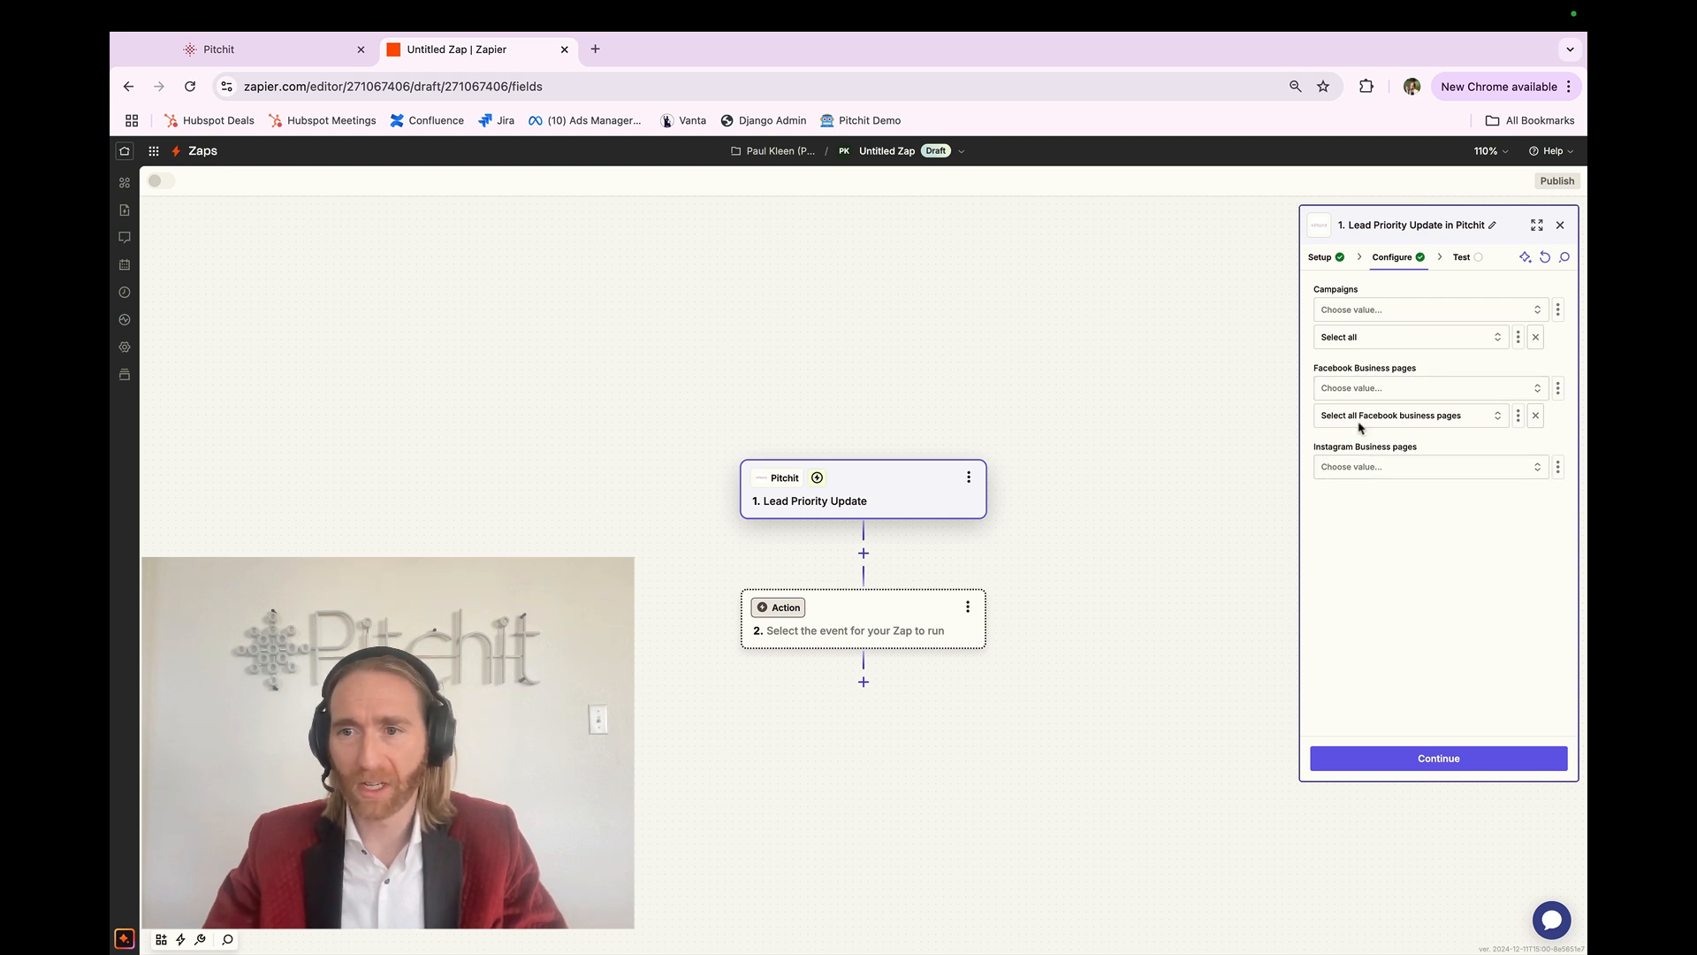
left_click(1365, 468)
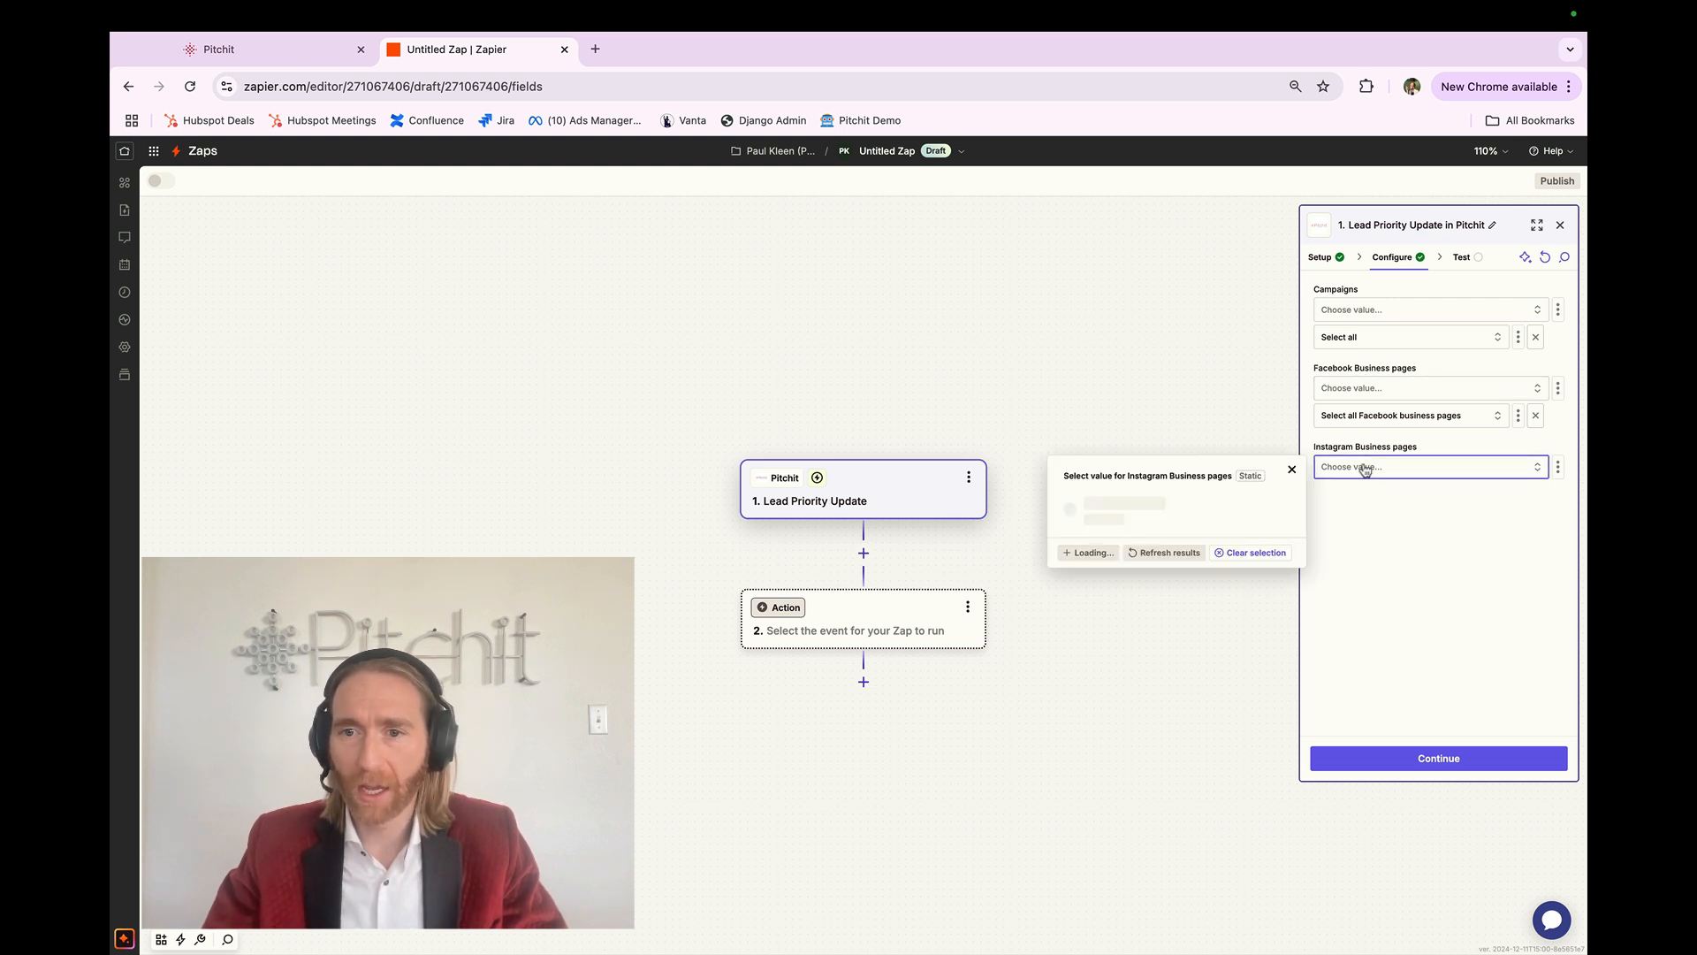
left_click(1171, 510)
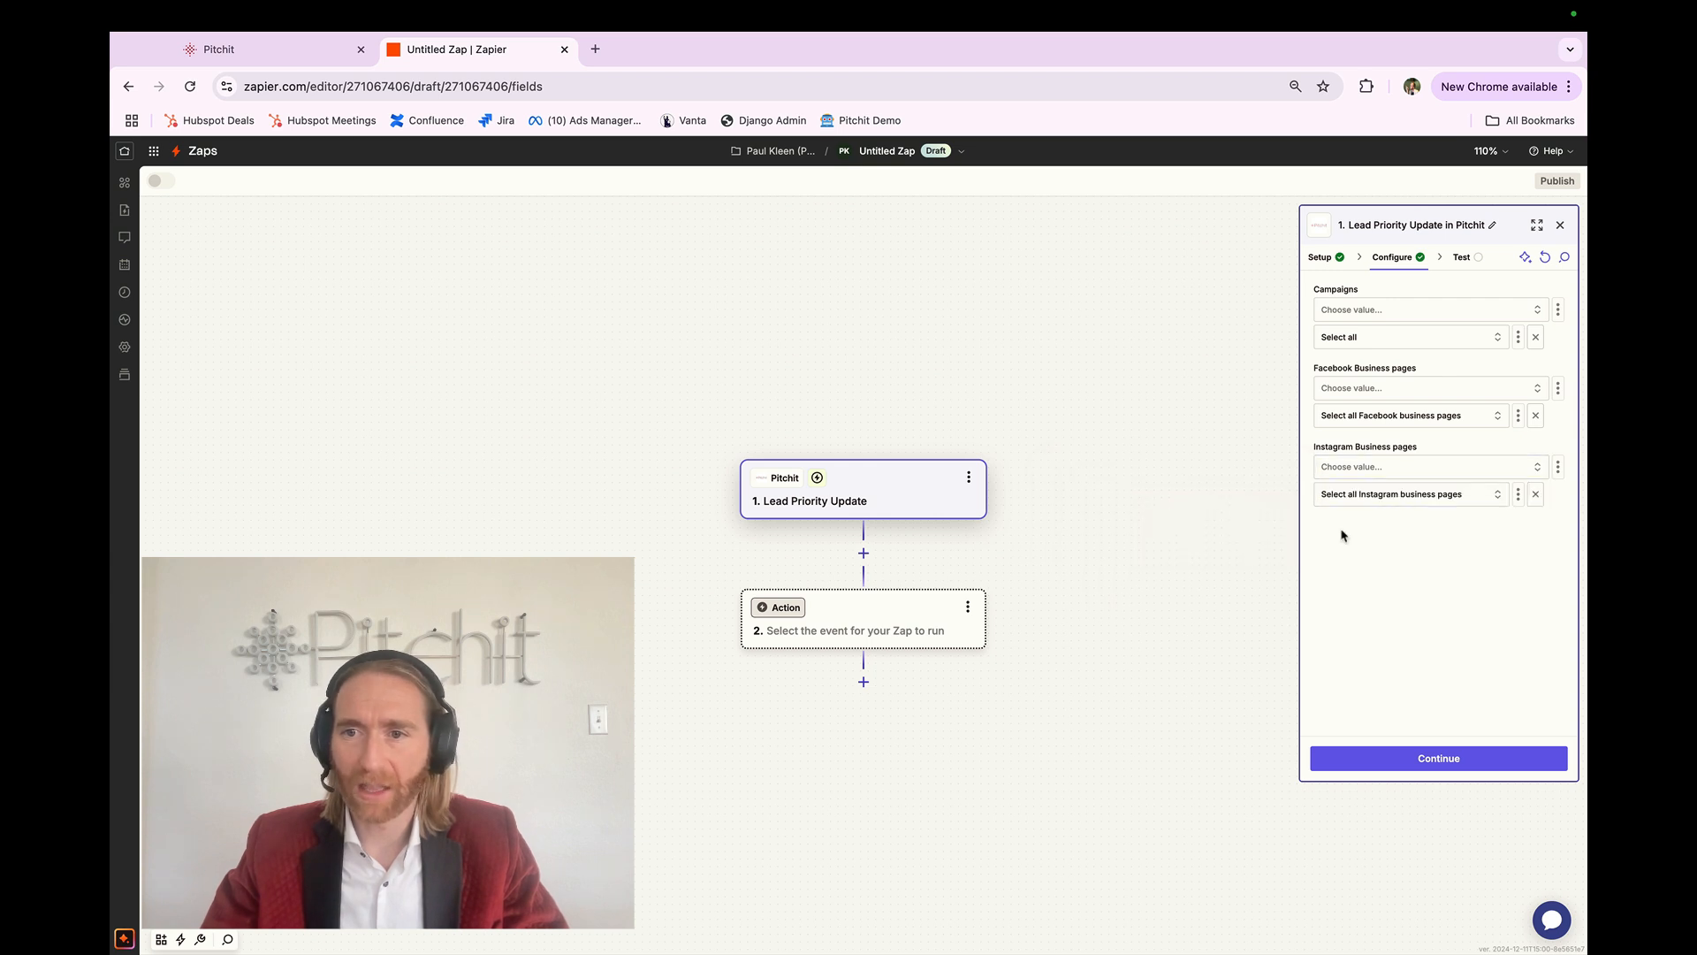
left_click(1404, 771)
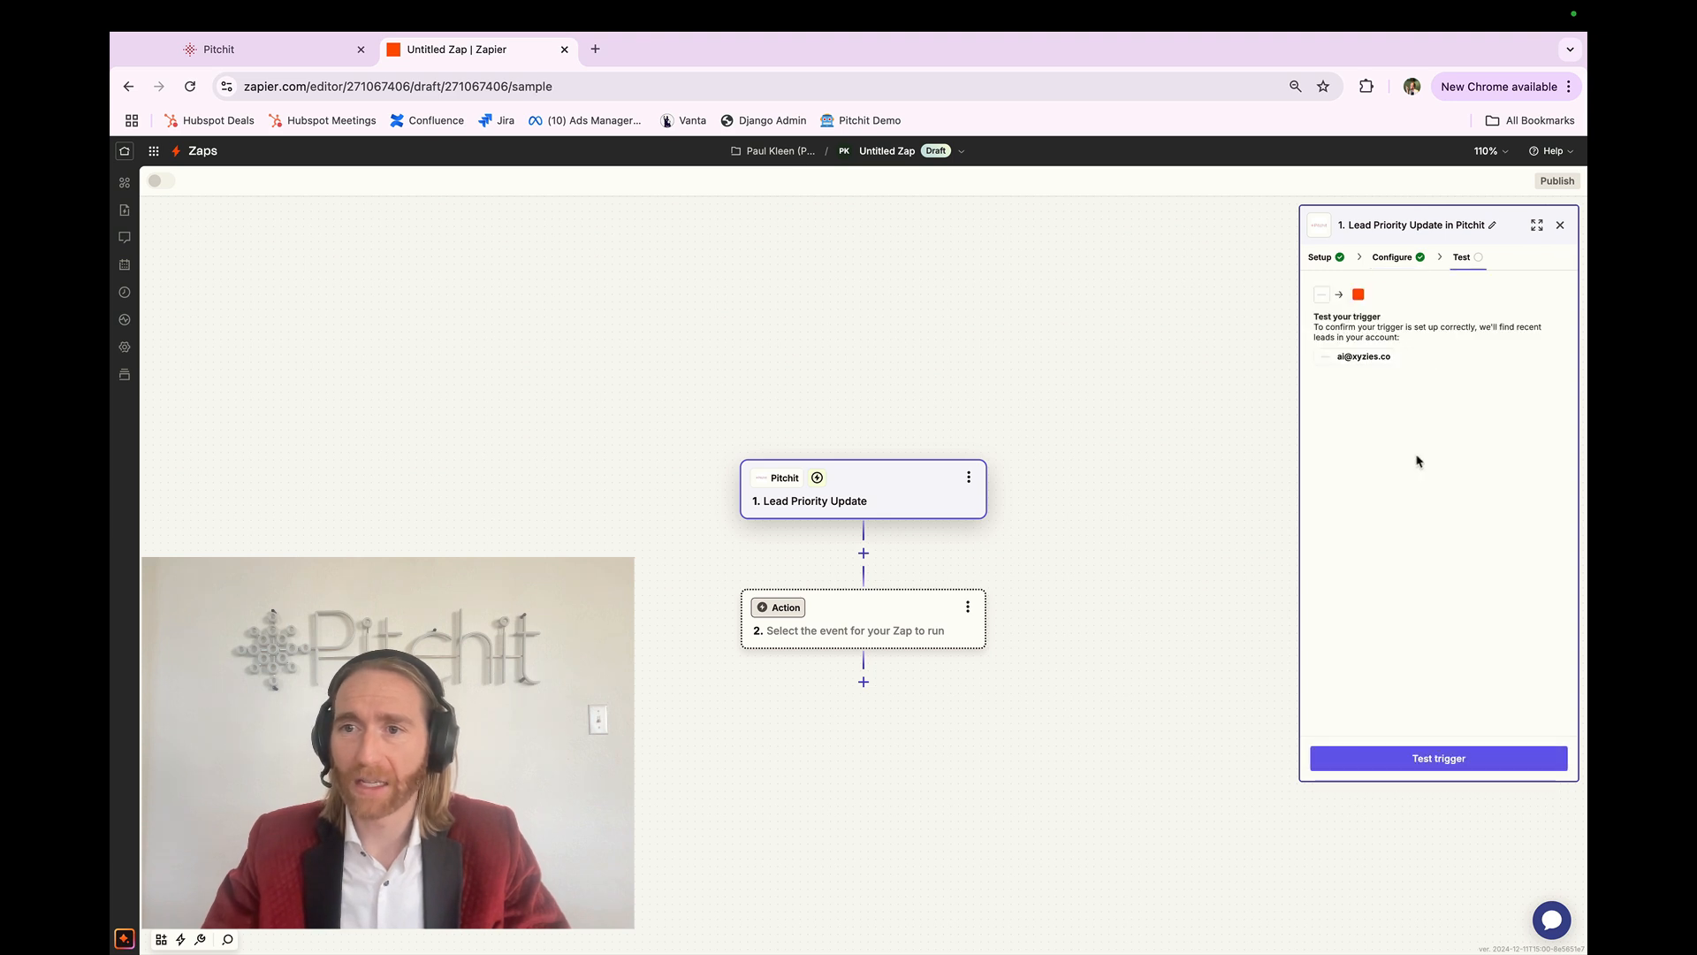
Step: Test the trigger, compare Lead A and Lead B, and continue with Lead B as the sample
left_click(1424, 761)
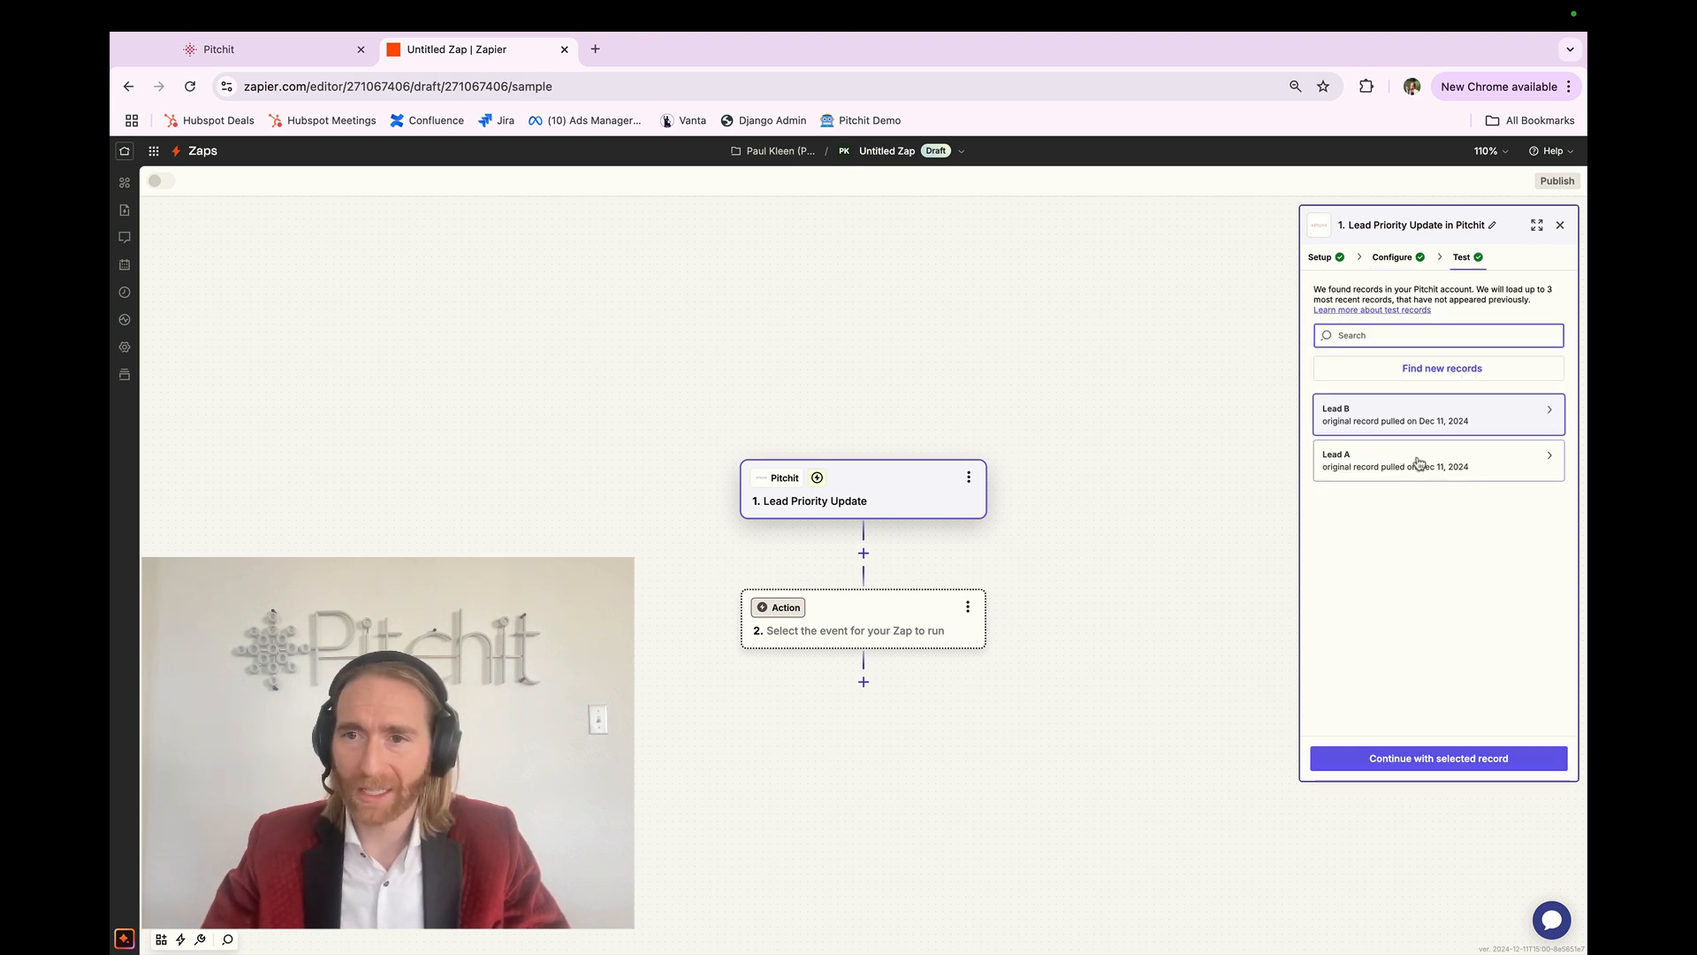
left_click(1406, 425)
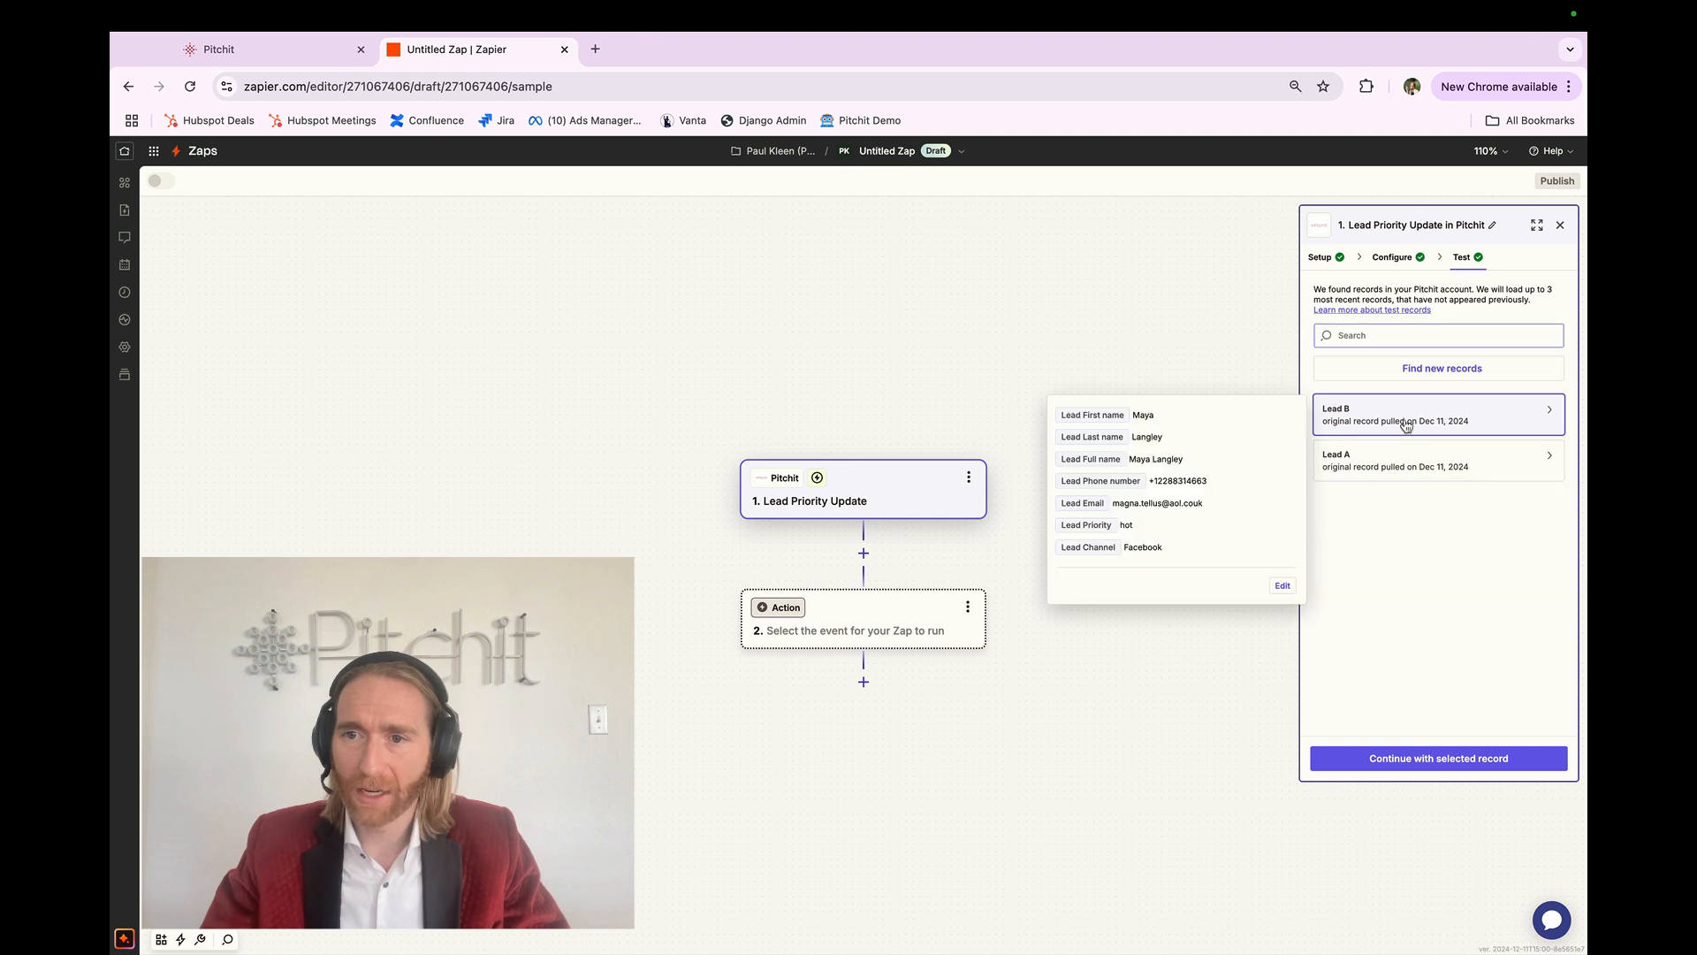
left_click(1399, 468)
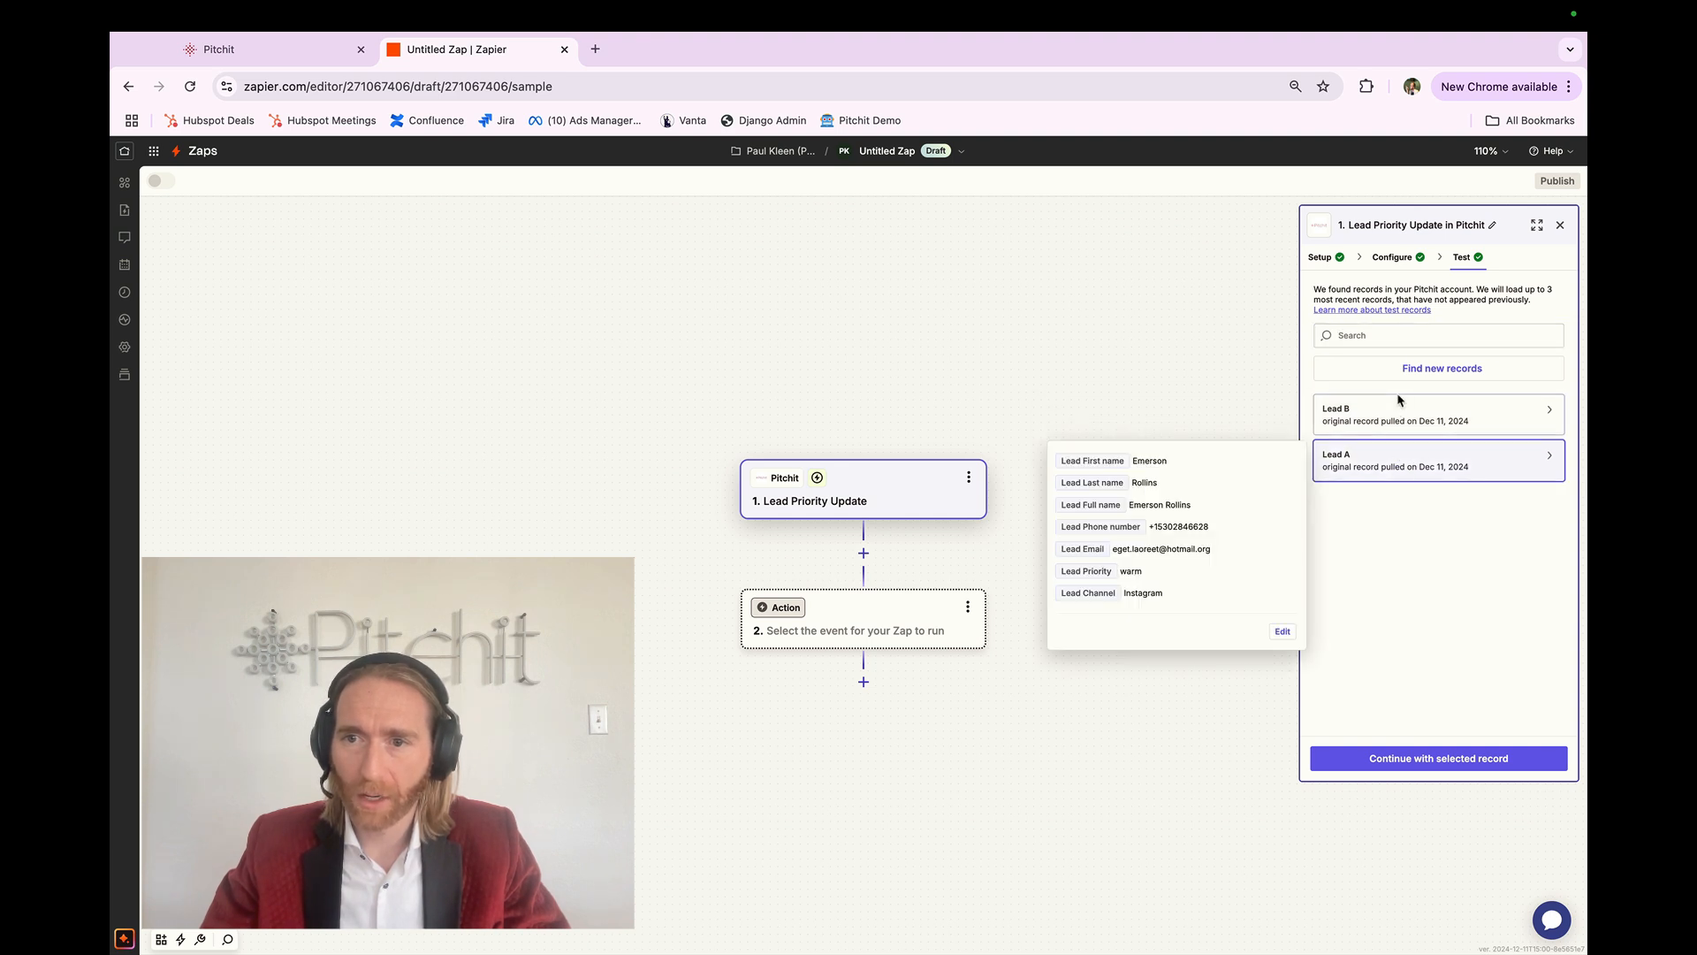
left_click(1397, 415)
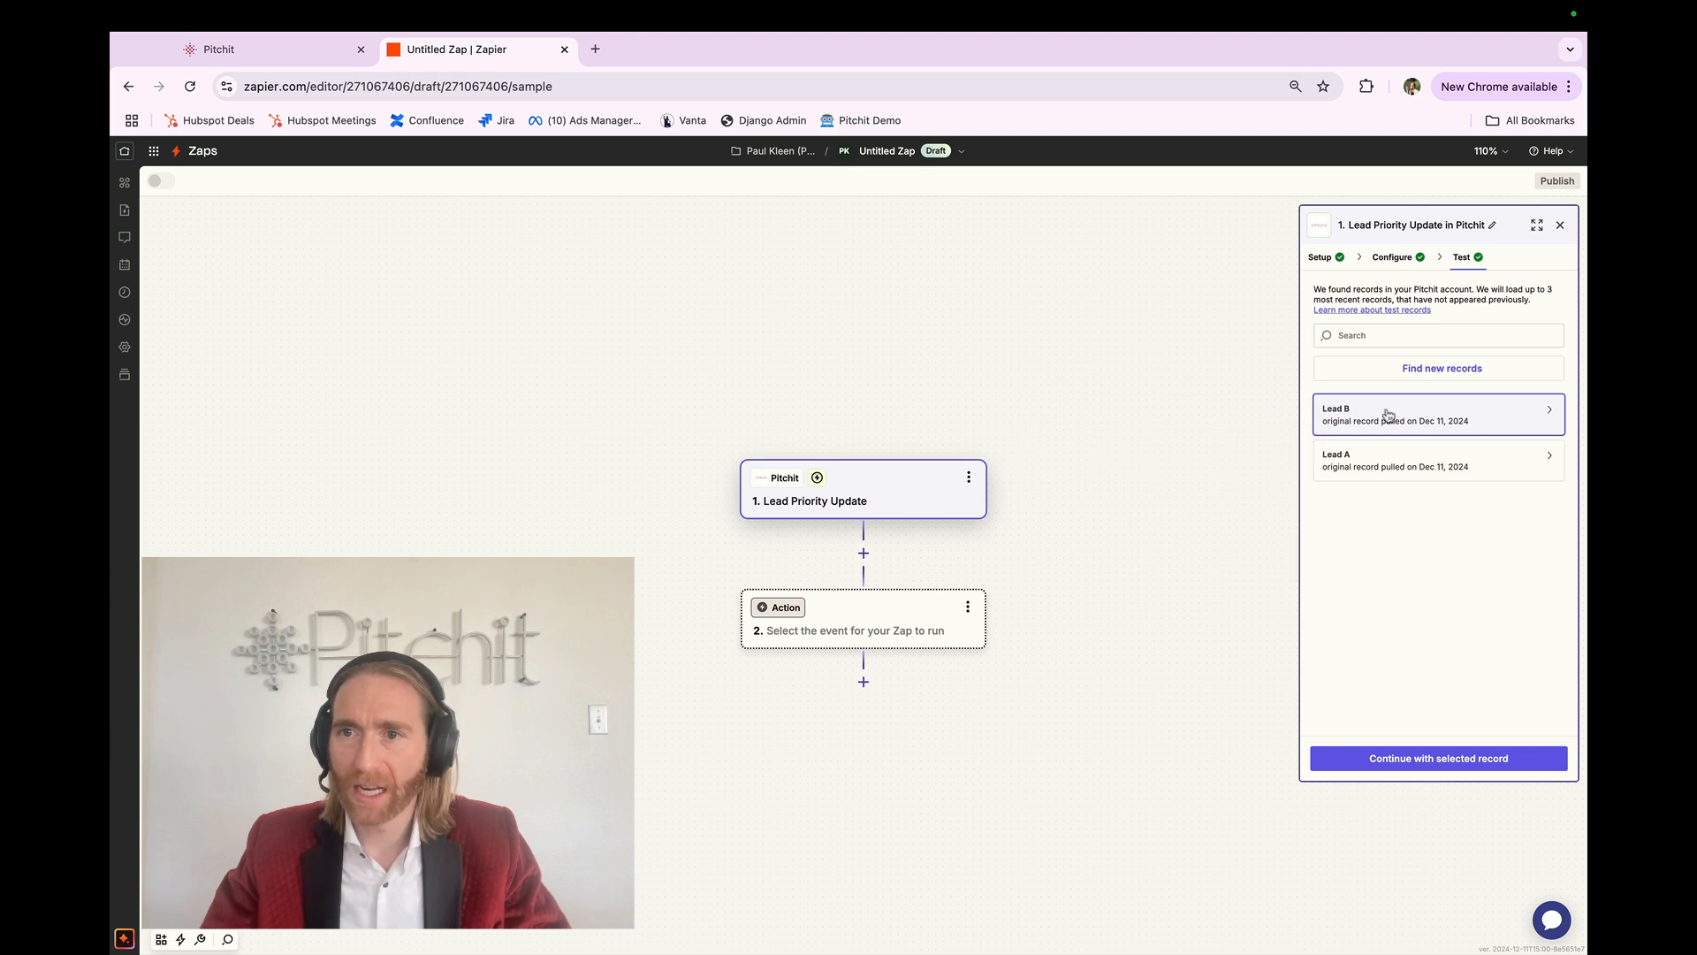
mouse_move(1387, 414)
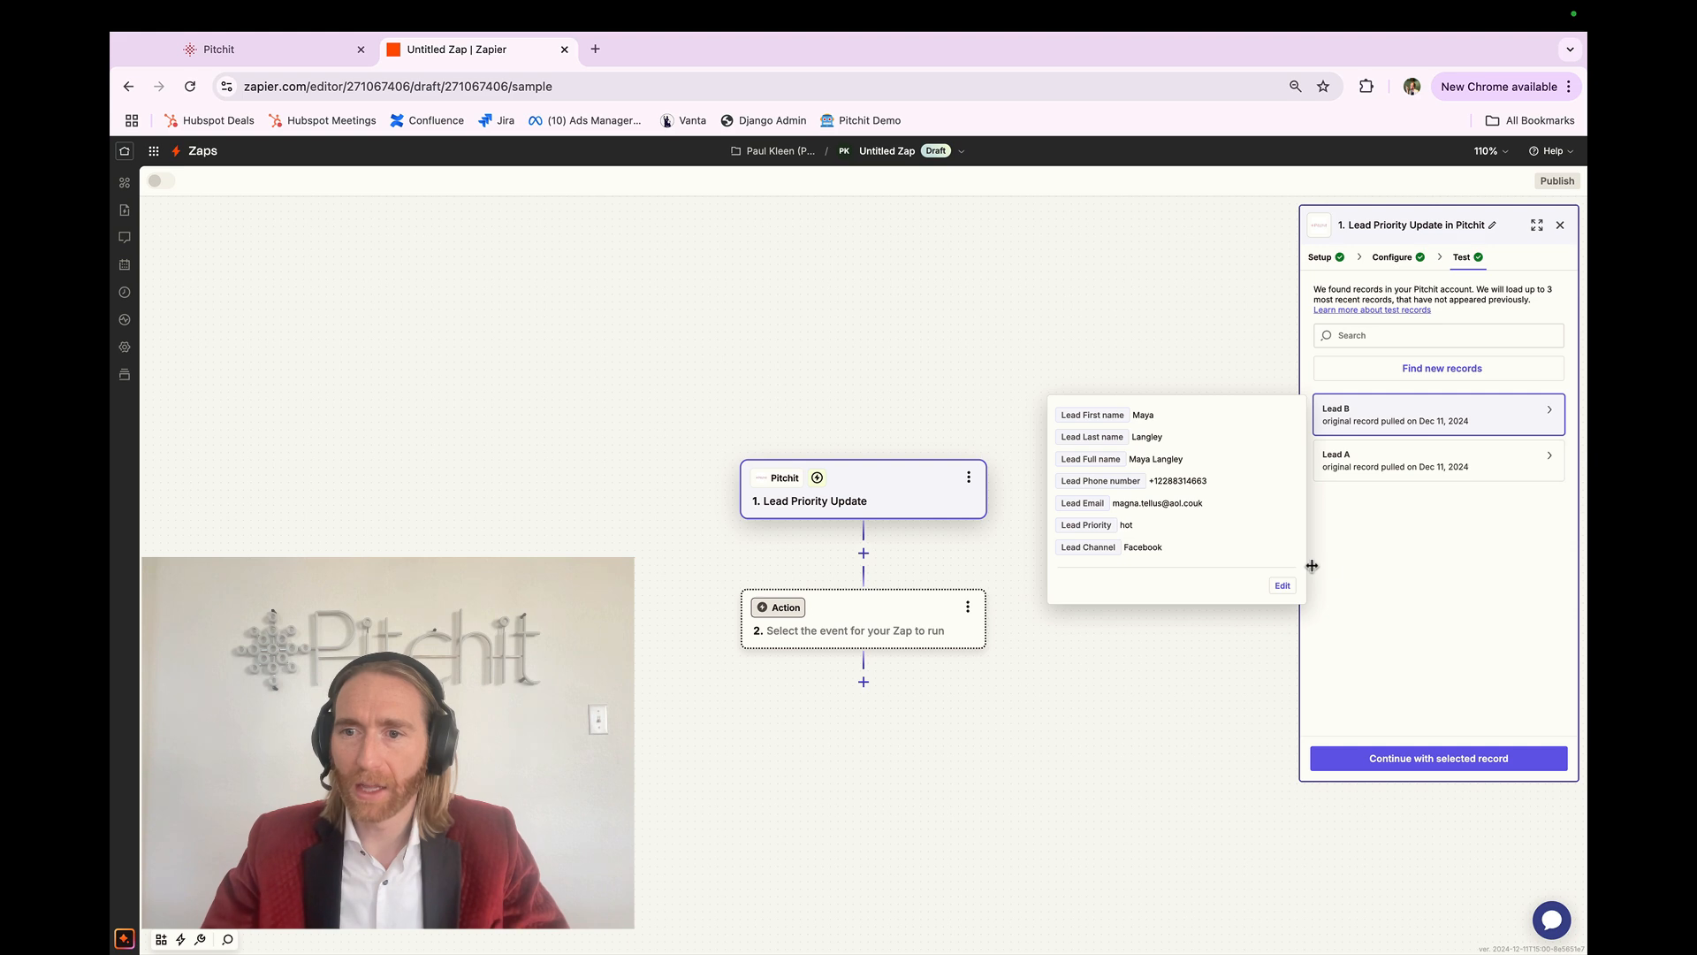
left_click(1407, 757)
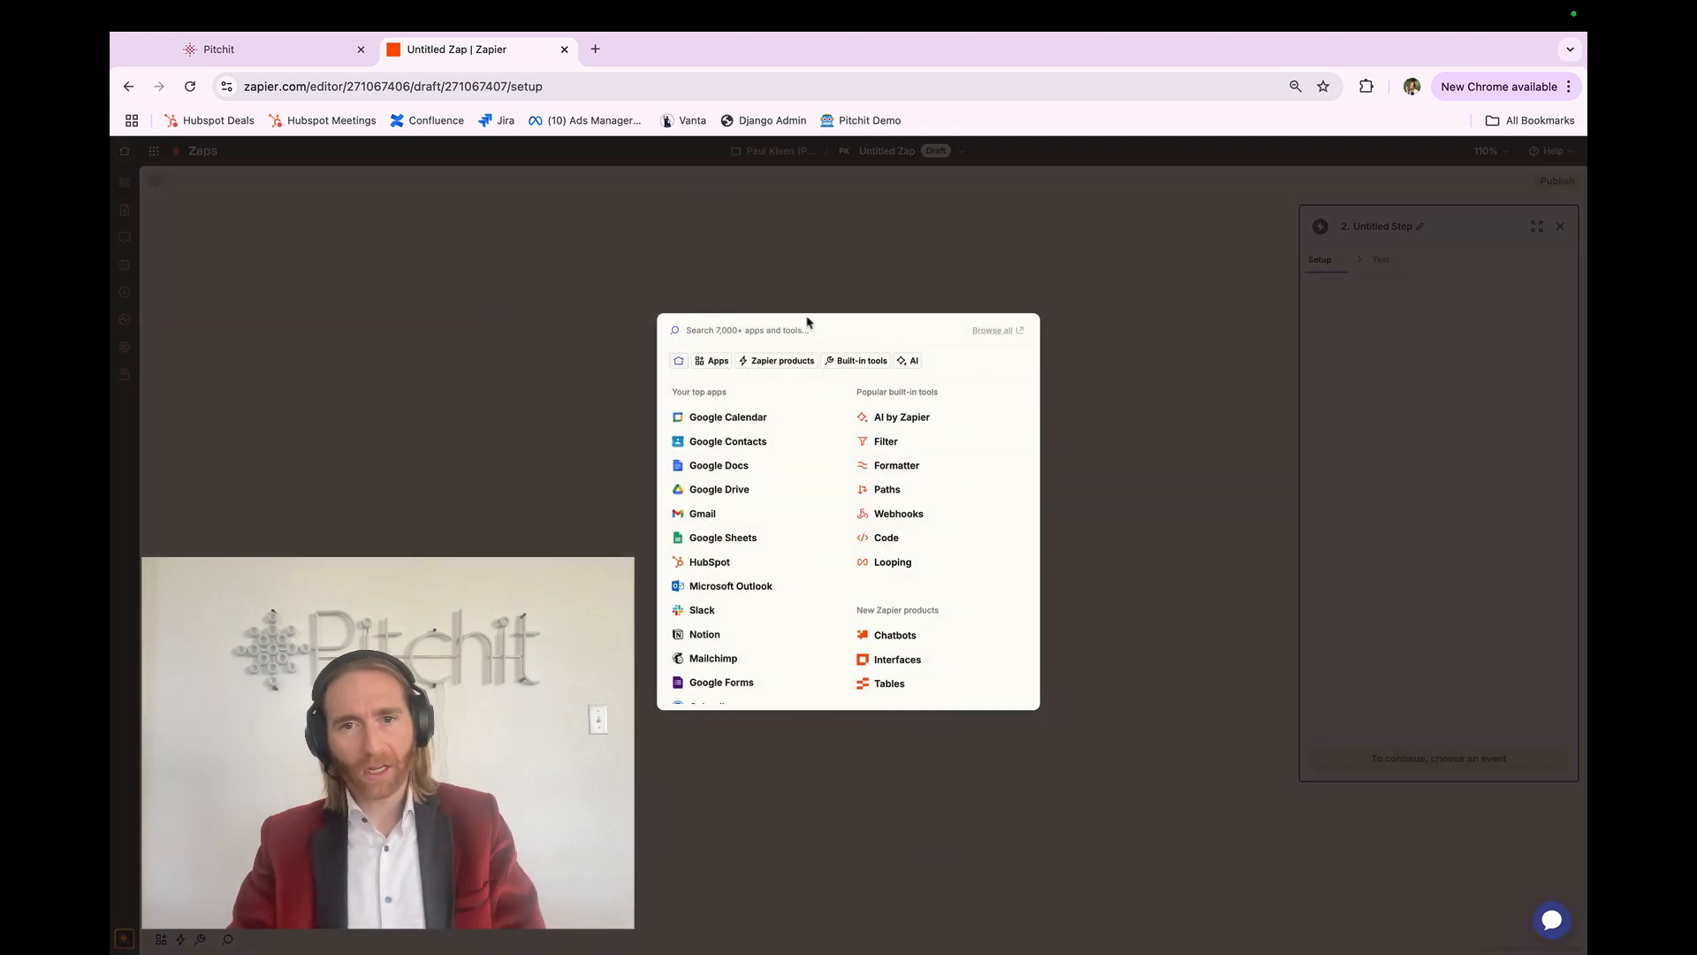
Step: Search apps for 'lead' and pick LeadConnector as the step 2 app
type("lead")
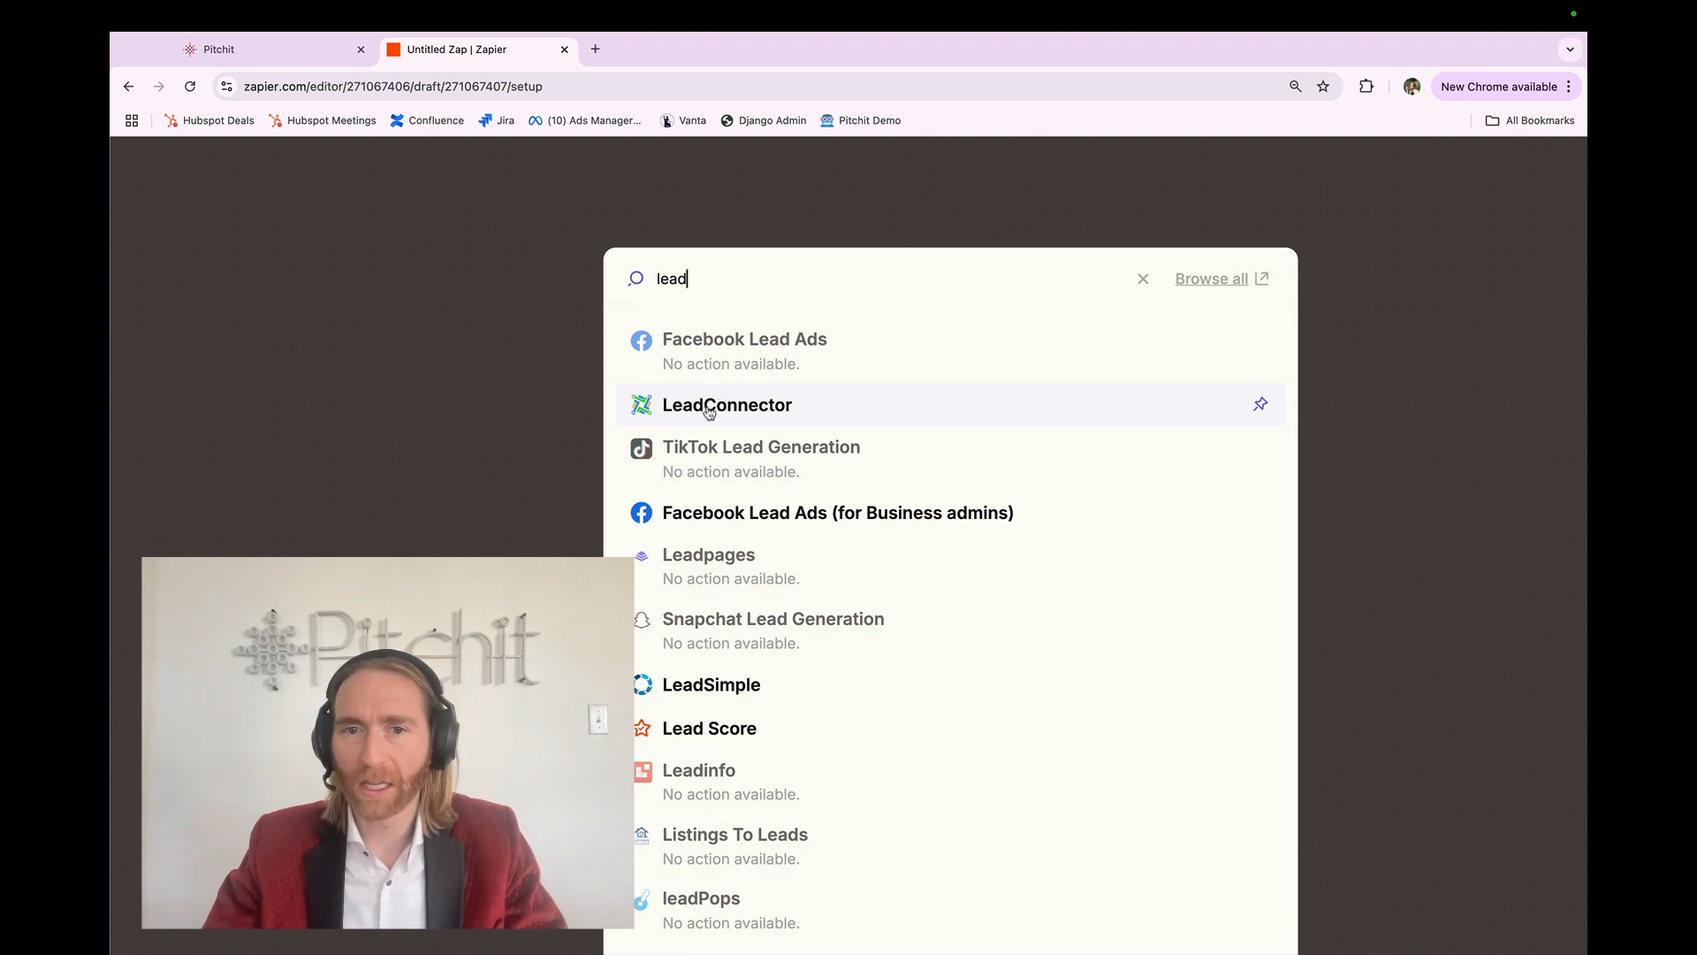
left_click(708, 408)
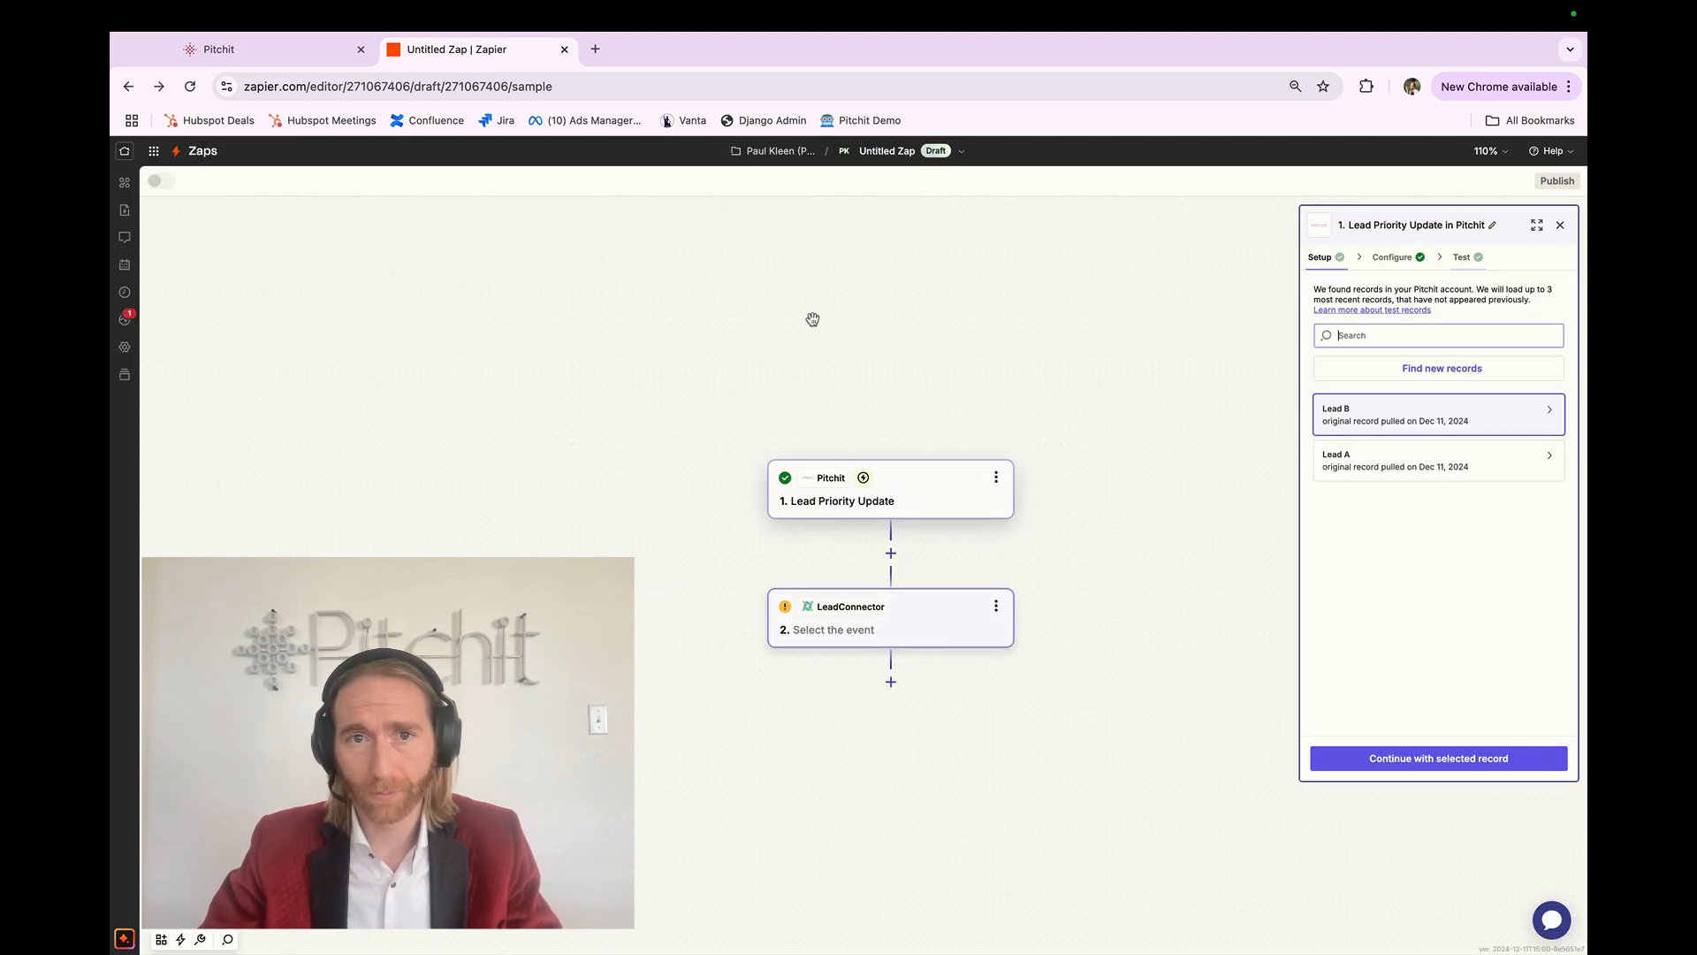
Step: Set step 2's LeadConnector event to Add/Update Opportunity and start connecting a new account
left_click(909, 627)
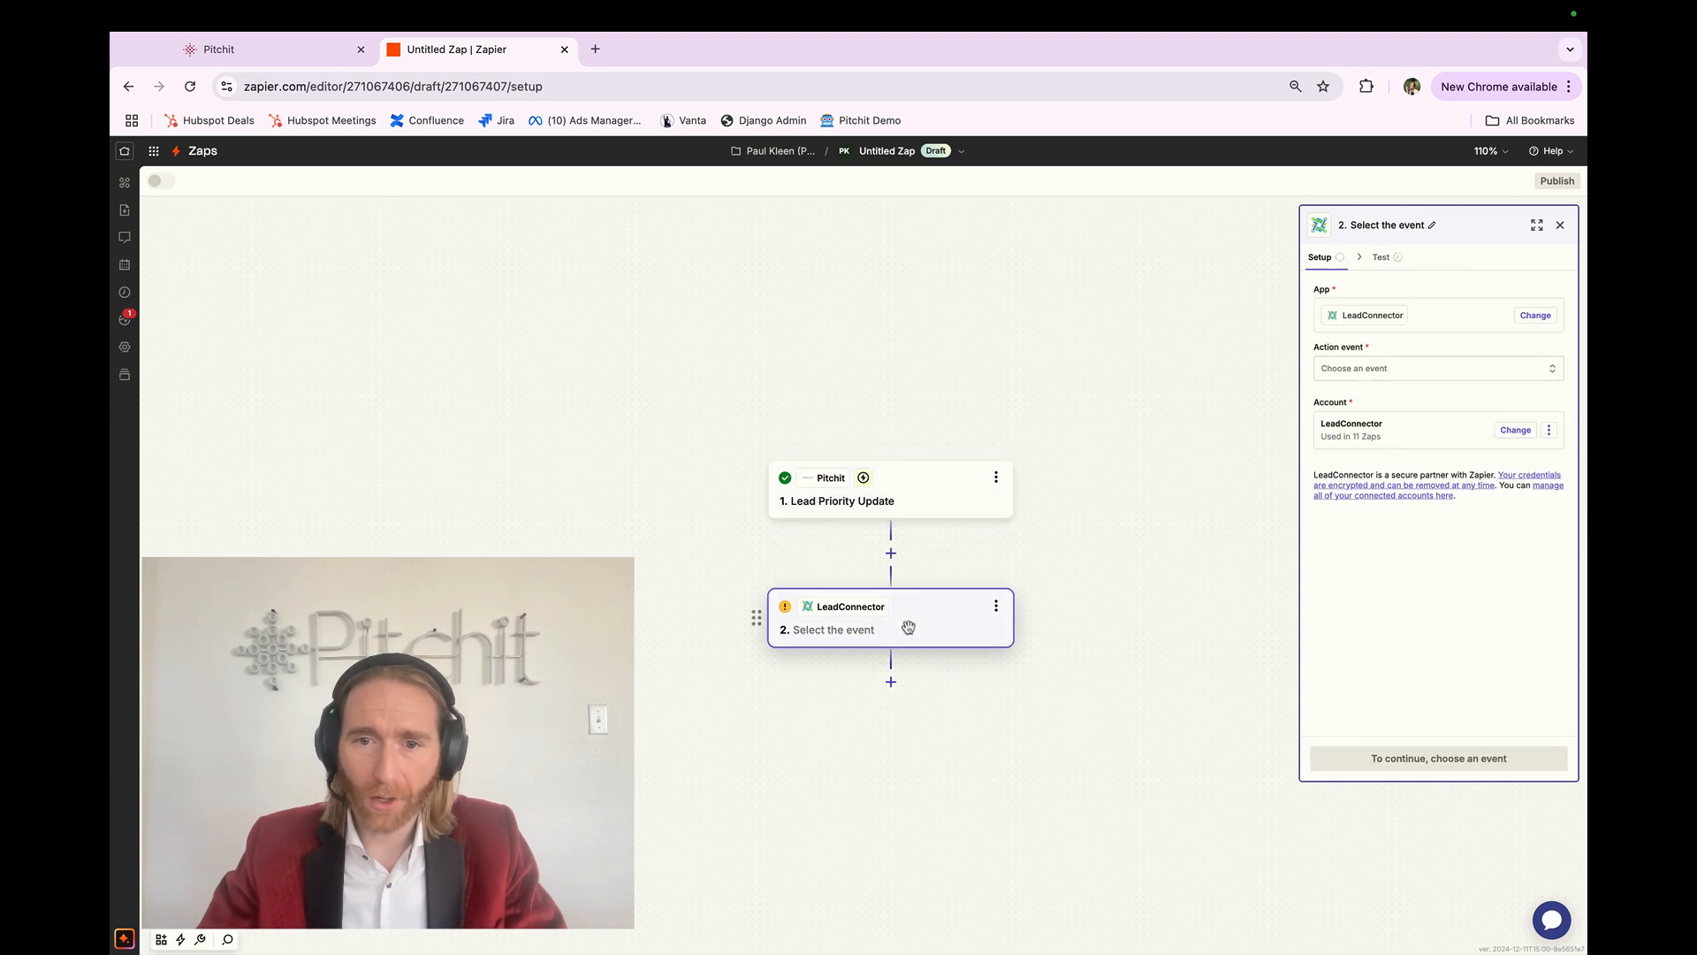
left_click(1375, 369)
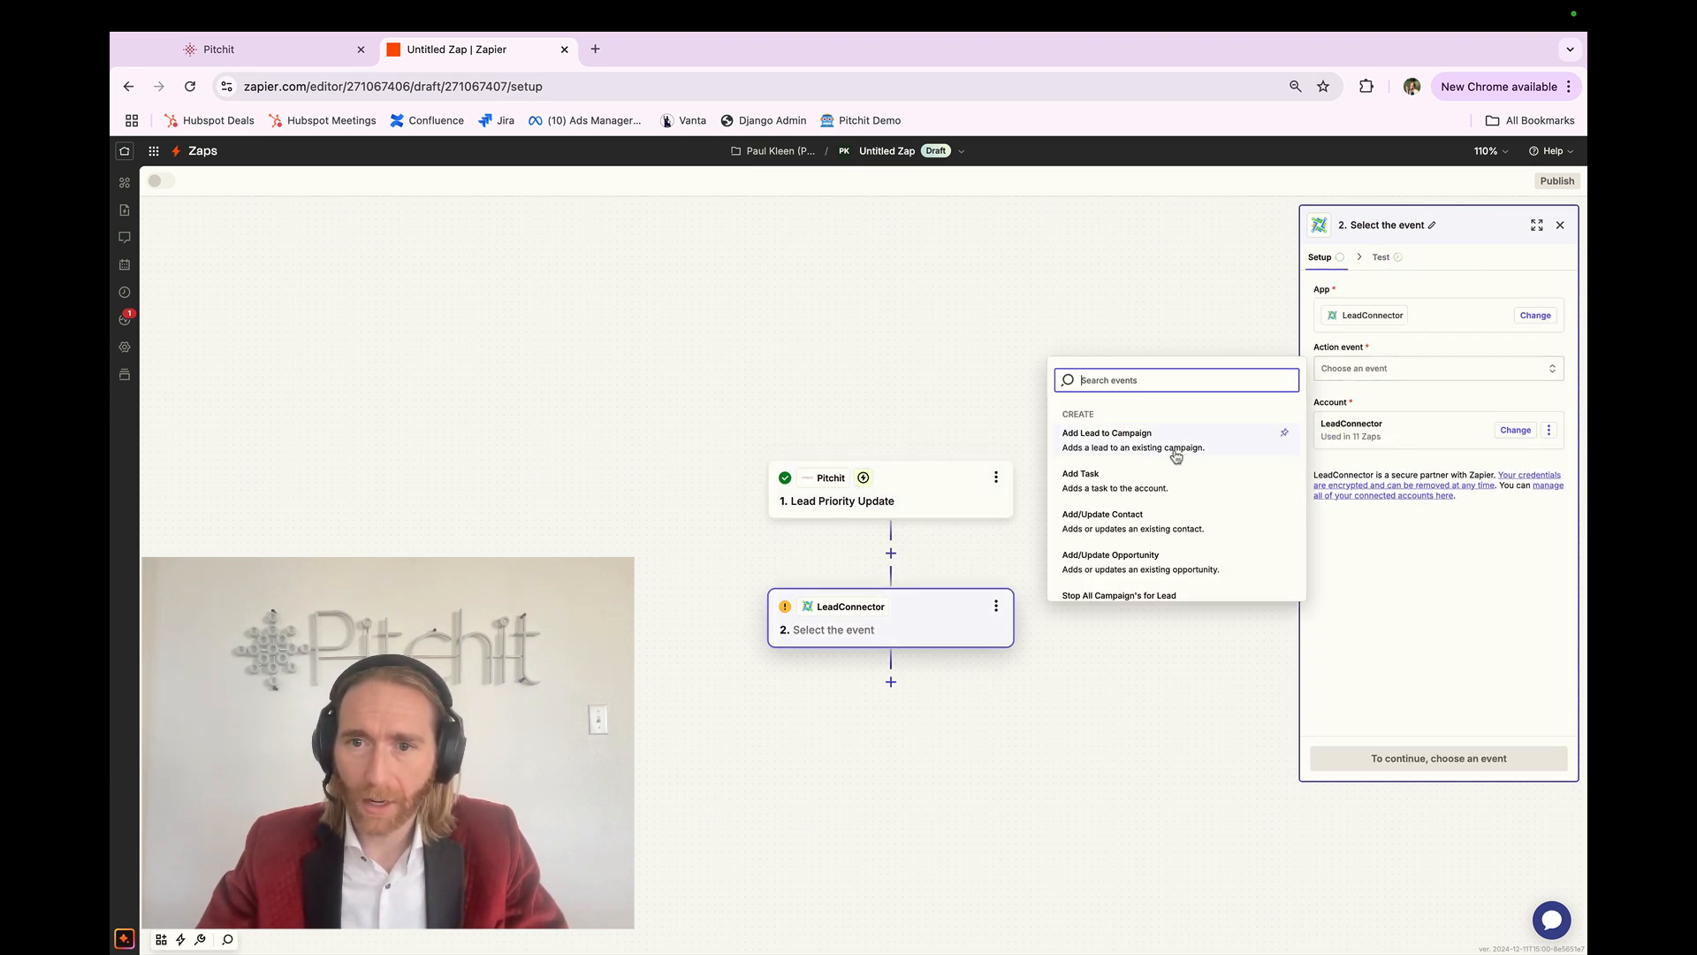
scroll(1153, 578, "down", 1)
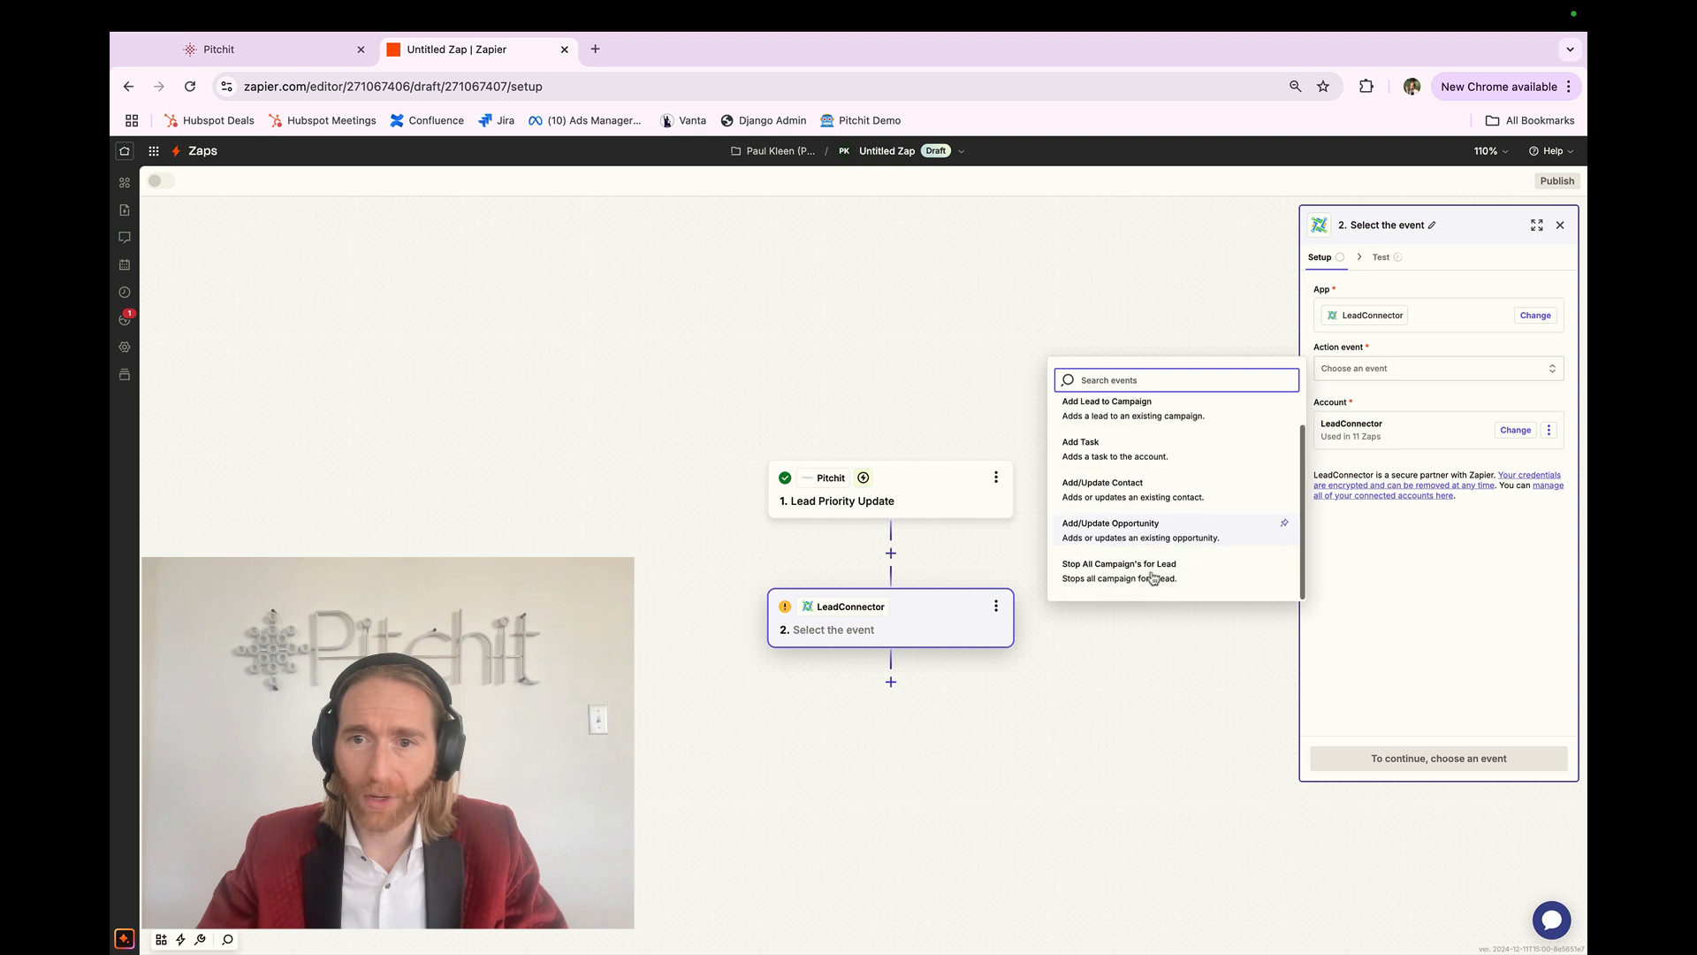
left_click(1124, 533)
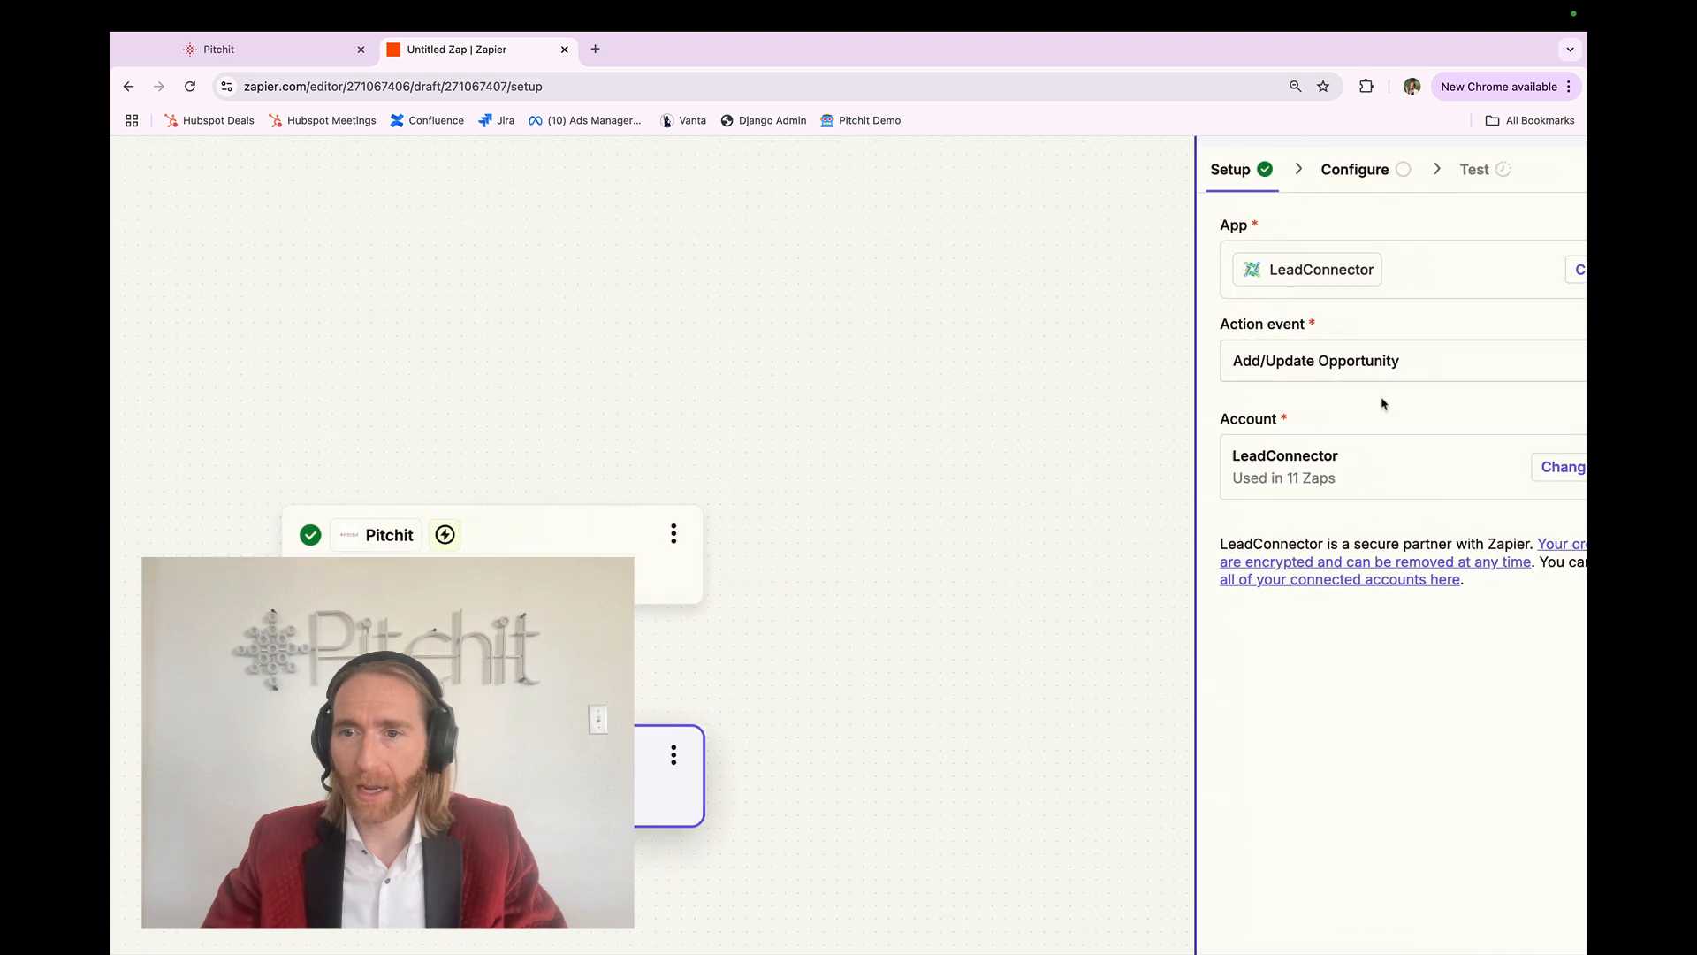
scroll(1303, 480, "left", 12)
scroll(1302, 481, "down", 5)
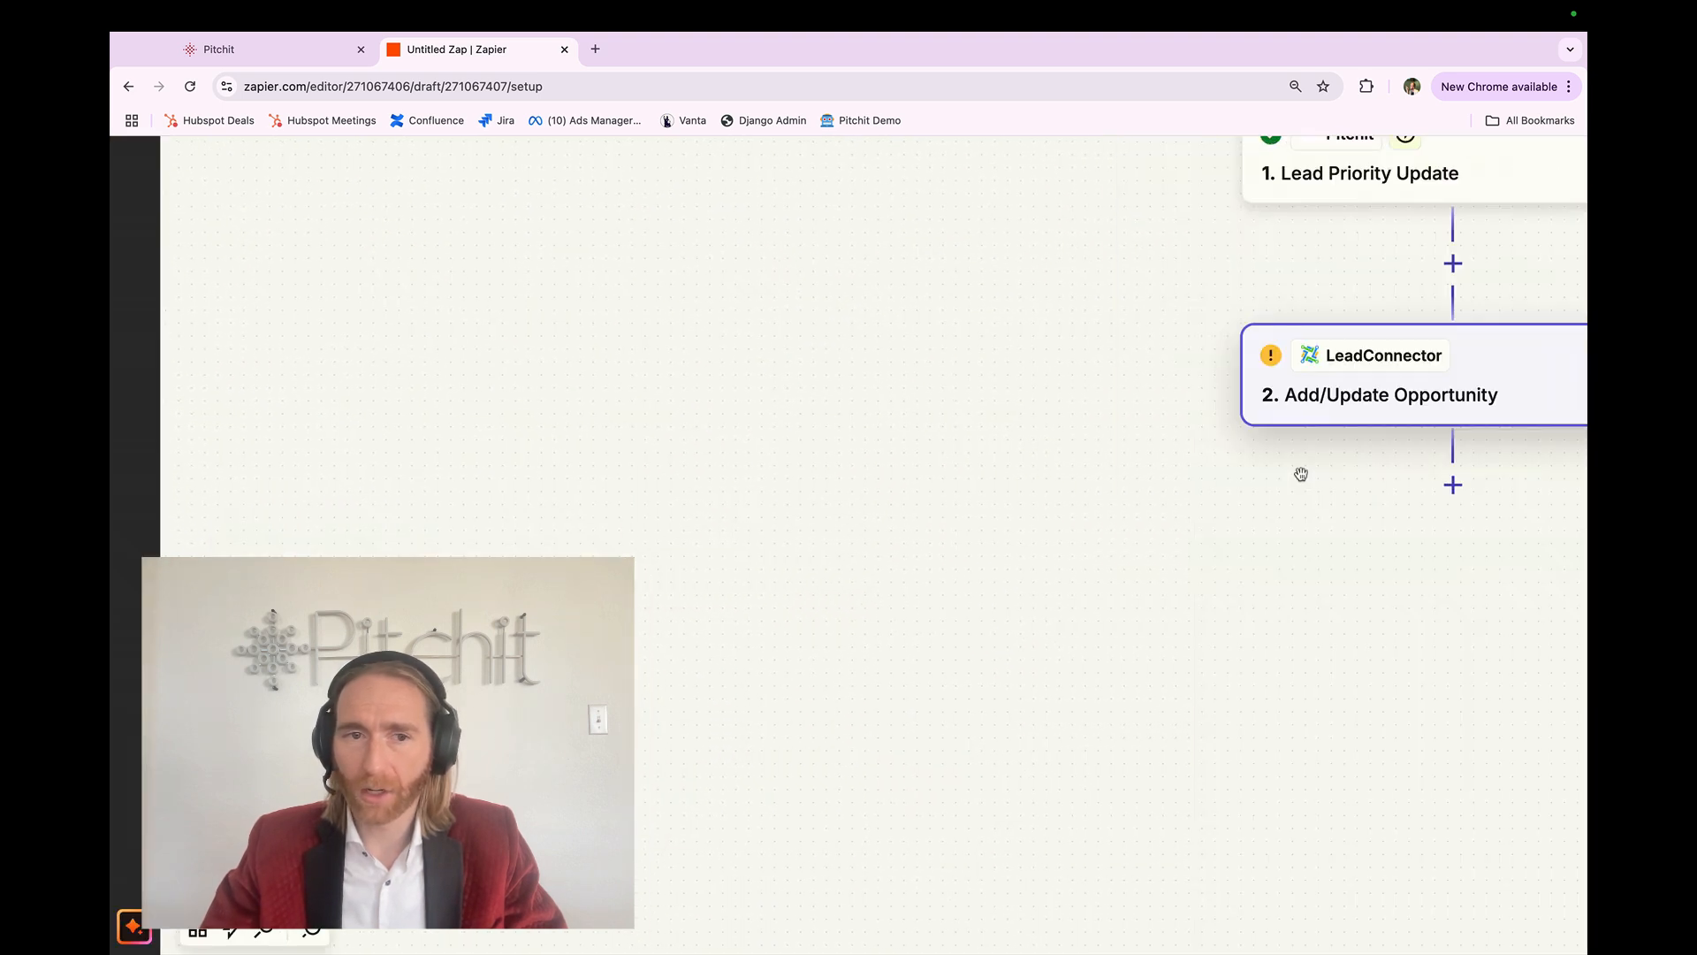
scroll(113, 505, "down", 5)
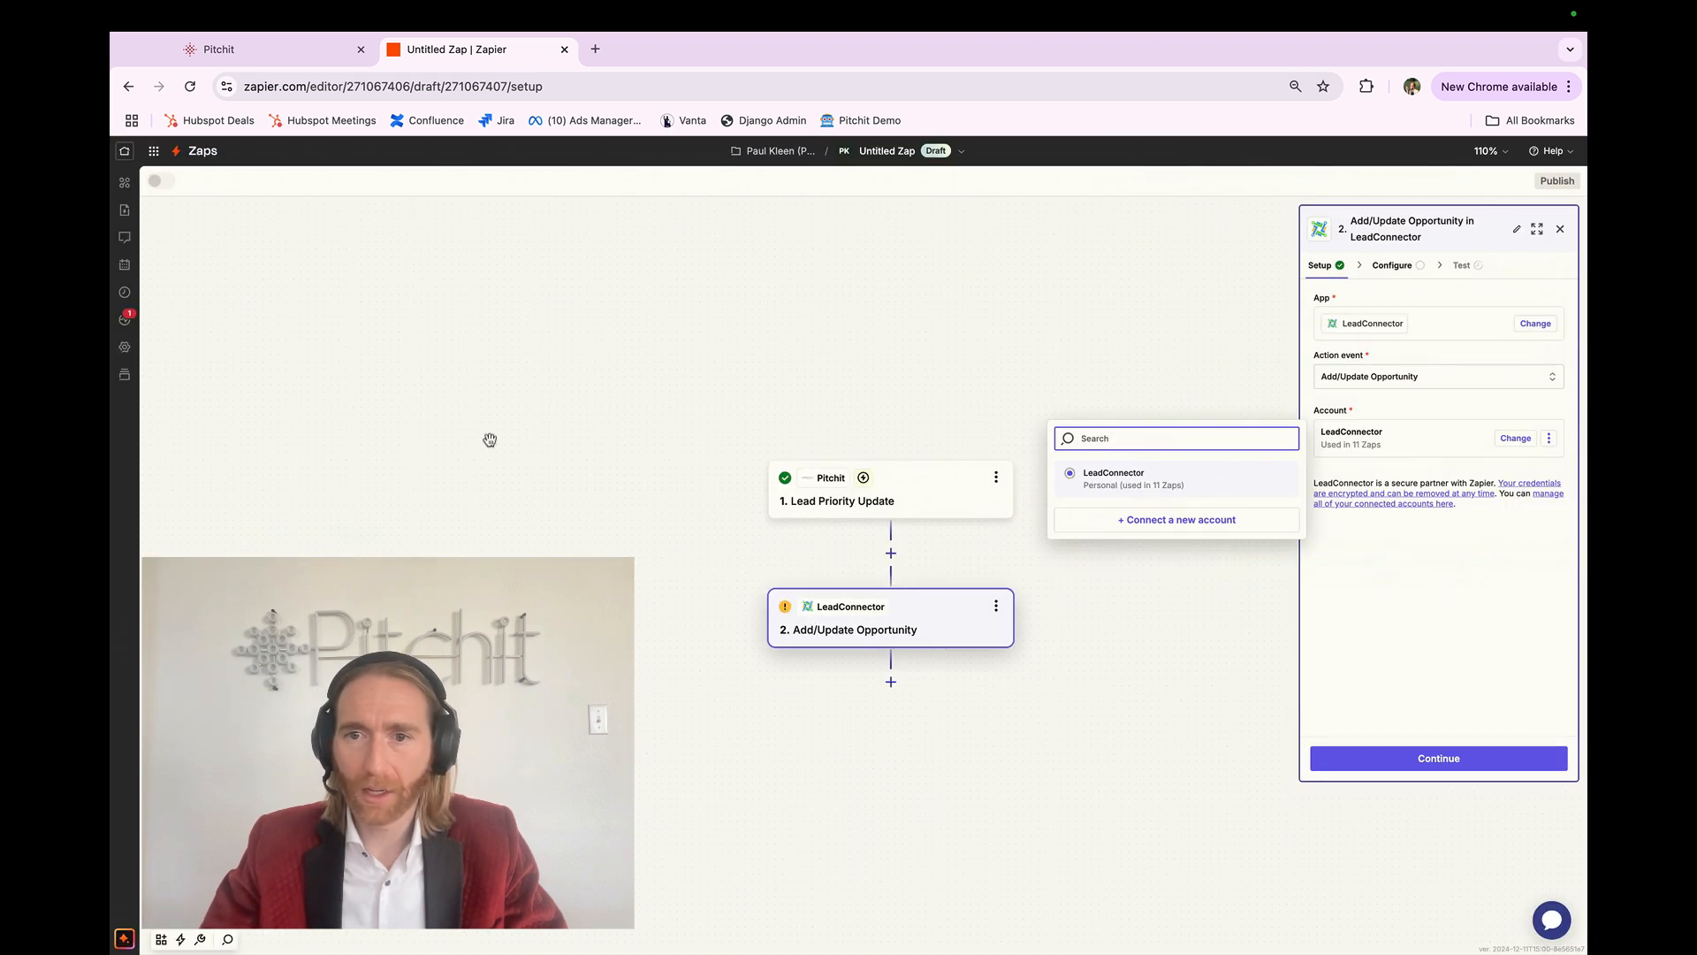
left_click(1128, 522)
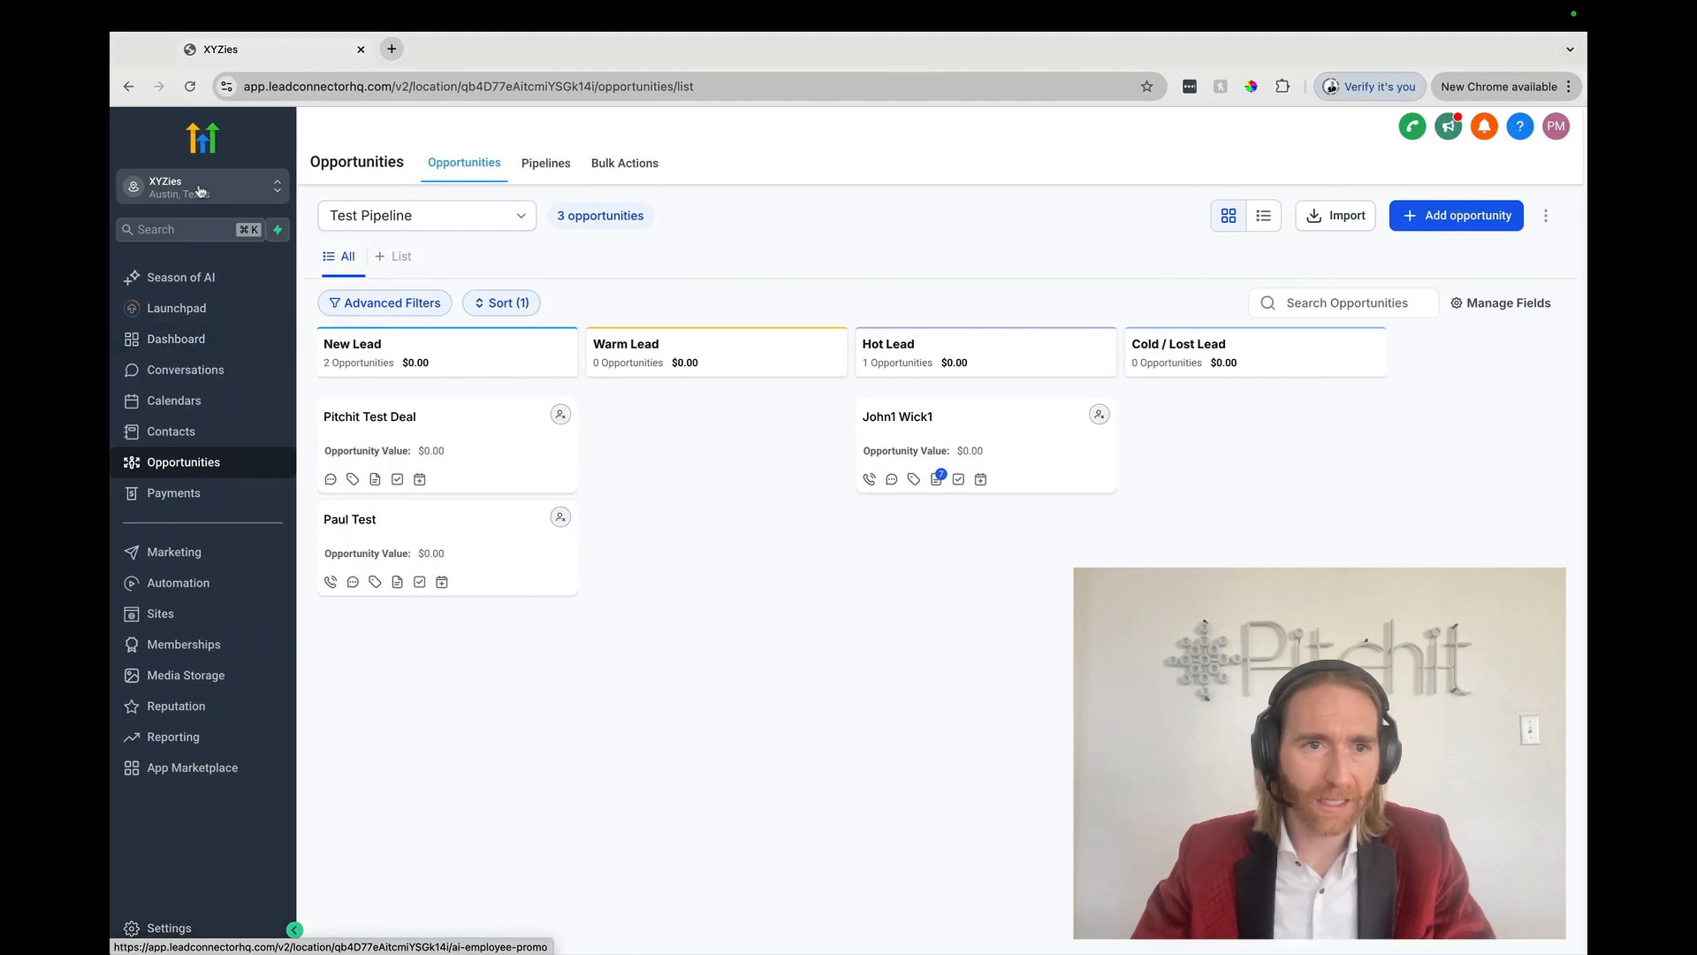
Step: Look at the agency-level API key in LeadConnector's agency settings, checking Zapier's connection page
left_click(277, 187)
left_click(376, 237)
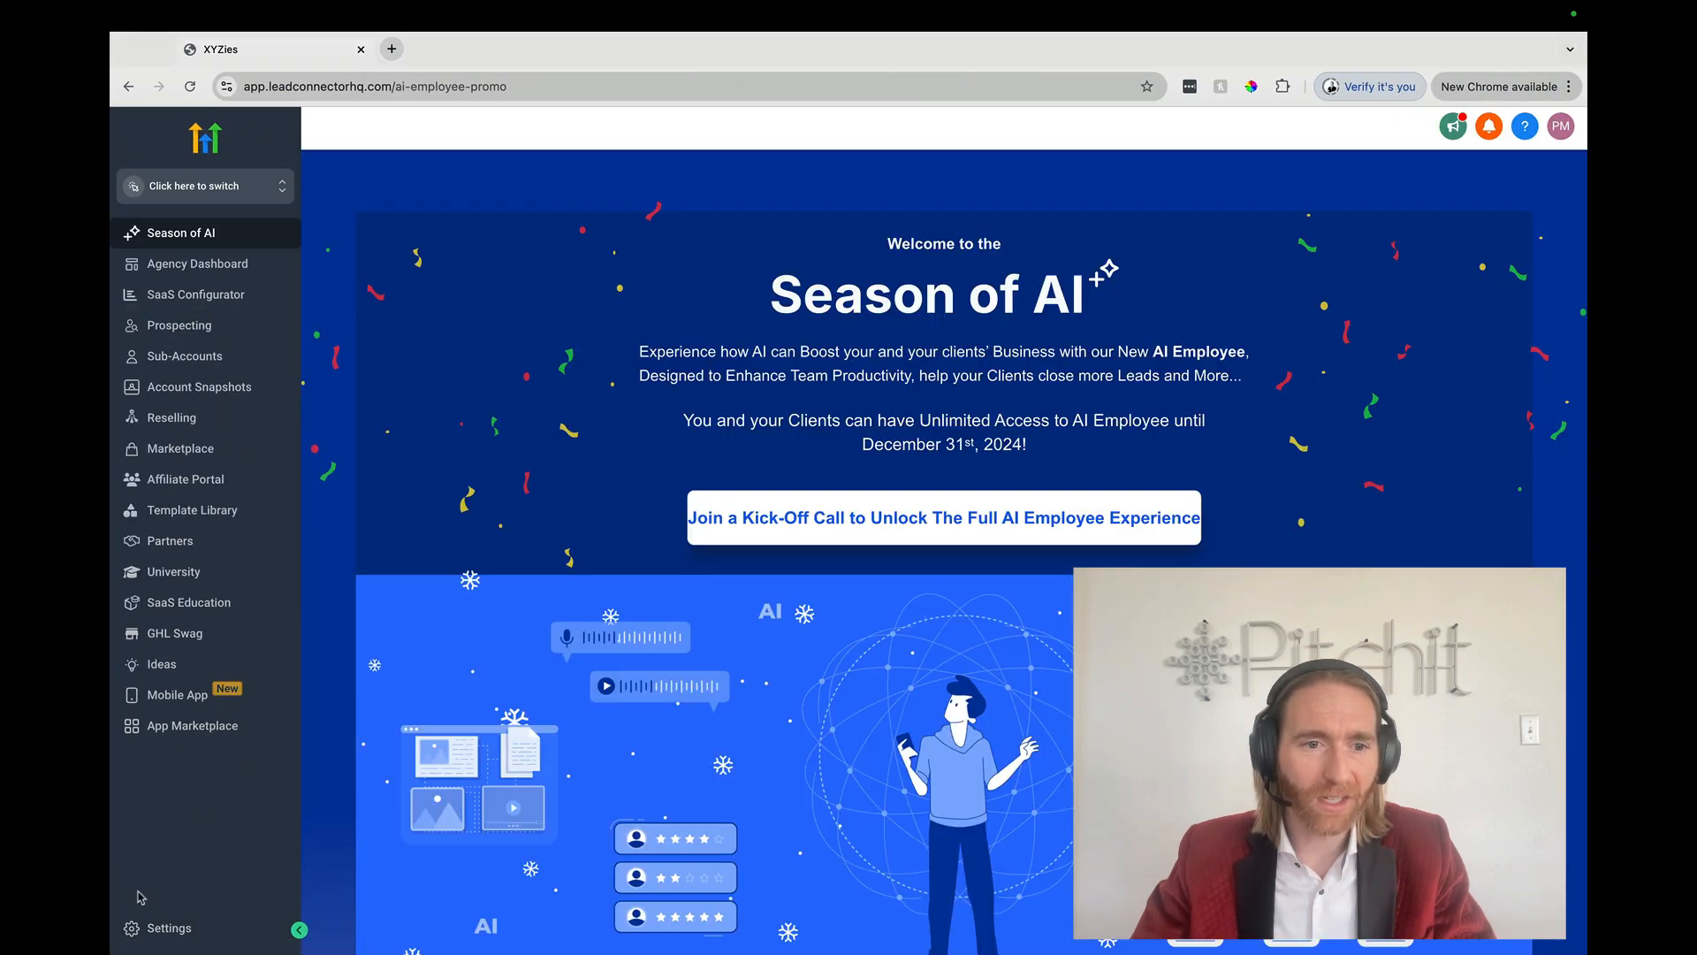
left_click(154, 927)
left_click(165, 771)
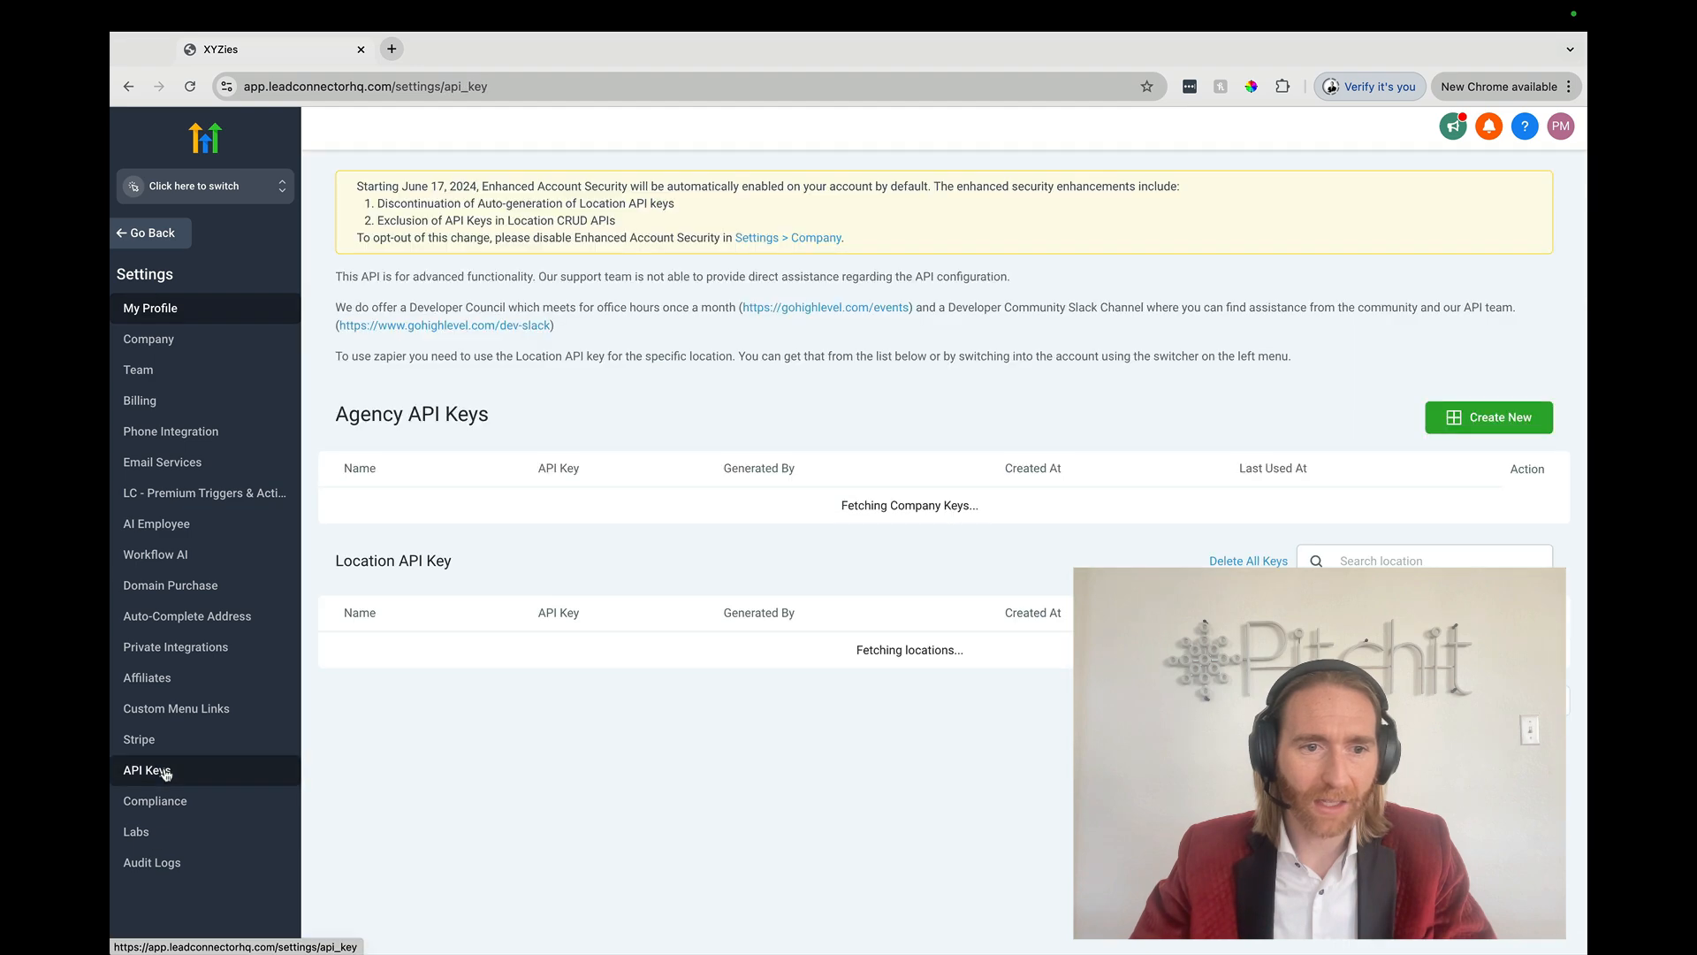
scroll(540, 493, "up", 5)
double_click(567, 538)
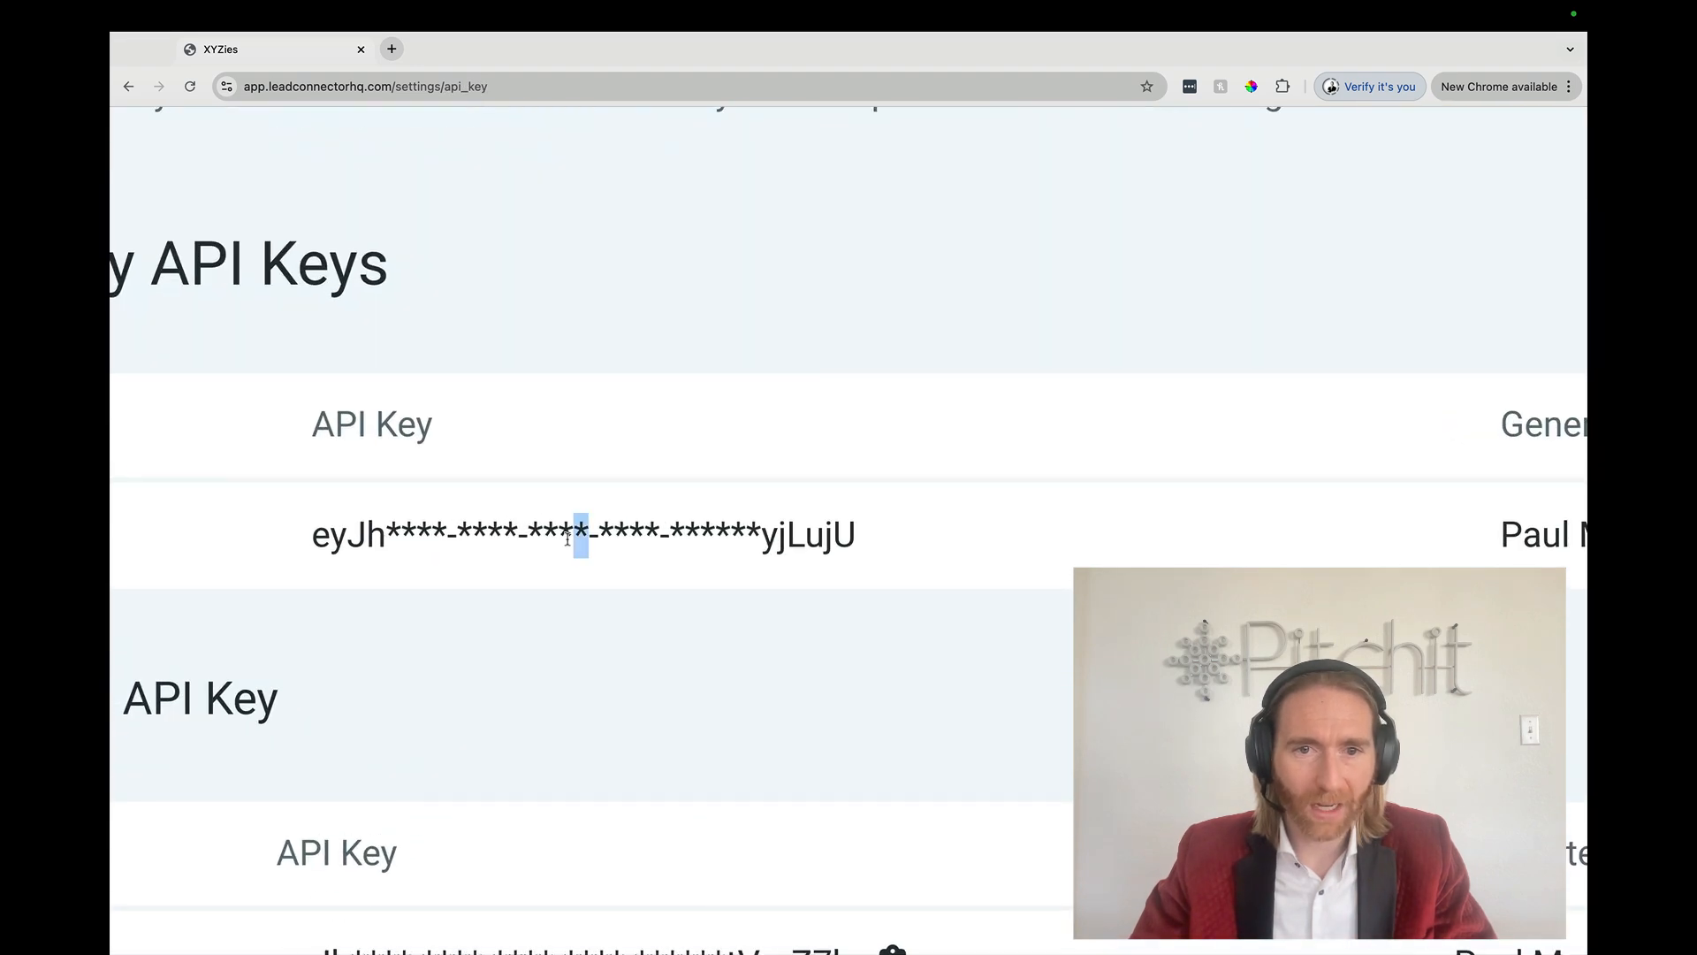
triple_click(567, 538)
left_click(575, 585)
scroll(576, 585, "down", 5)
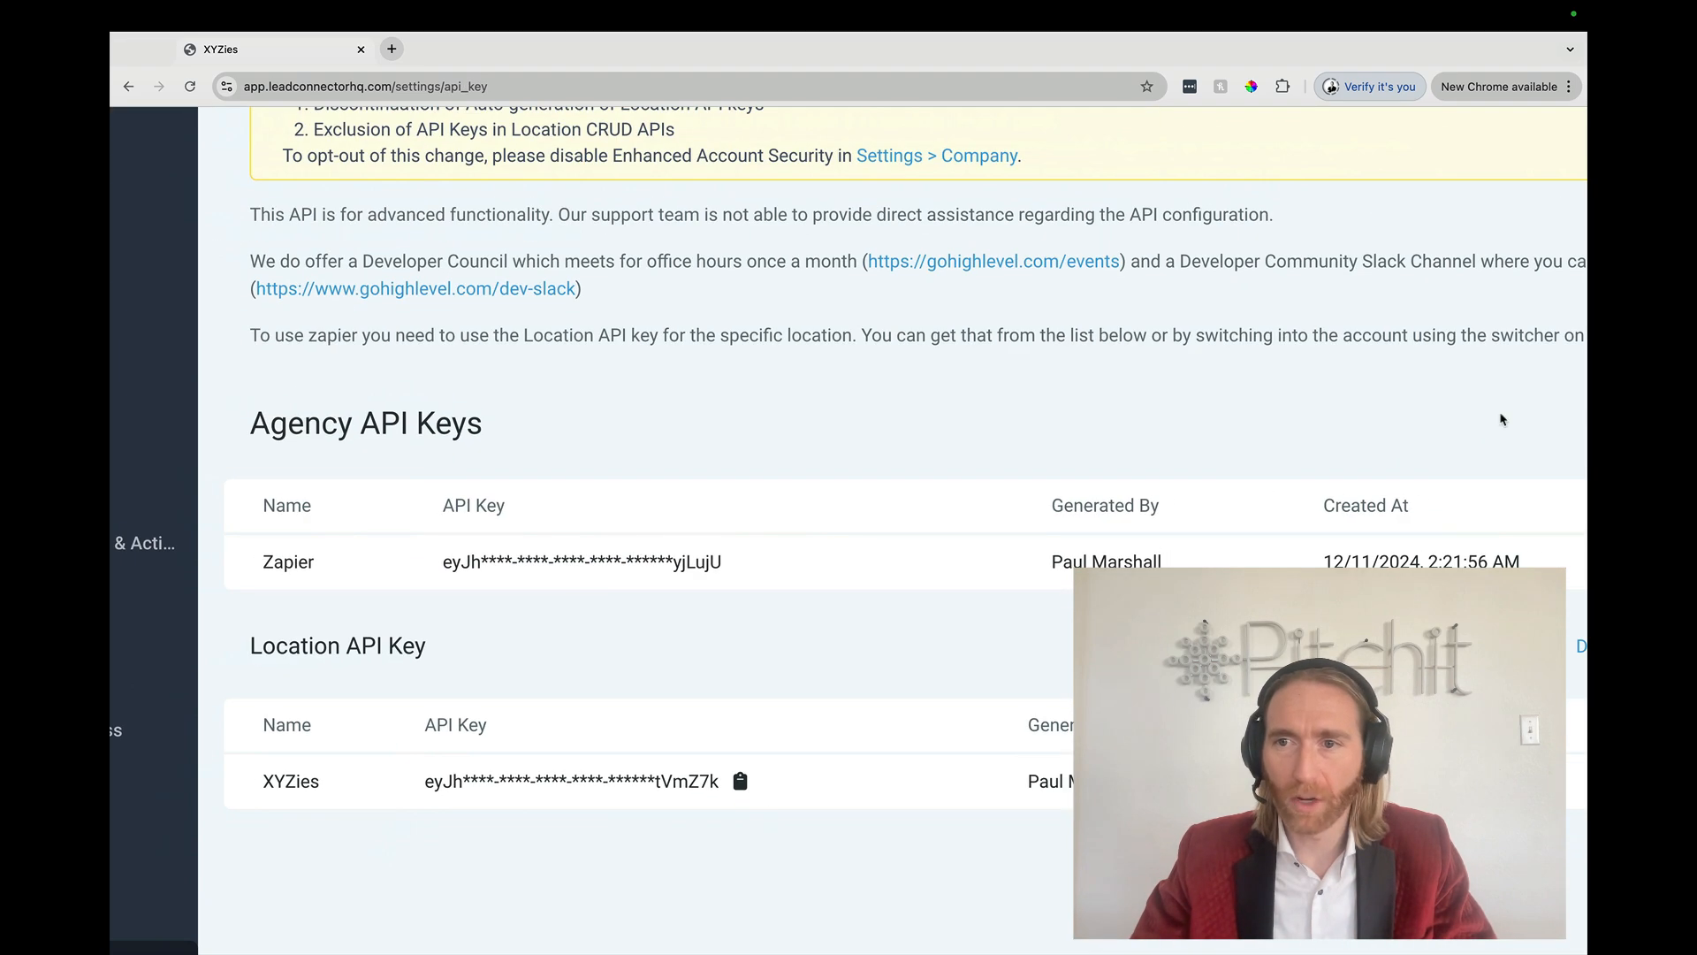
scroll(1502, 420, "down", 3)
key("ctrl+Left")
key("ctrl+Left")
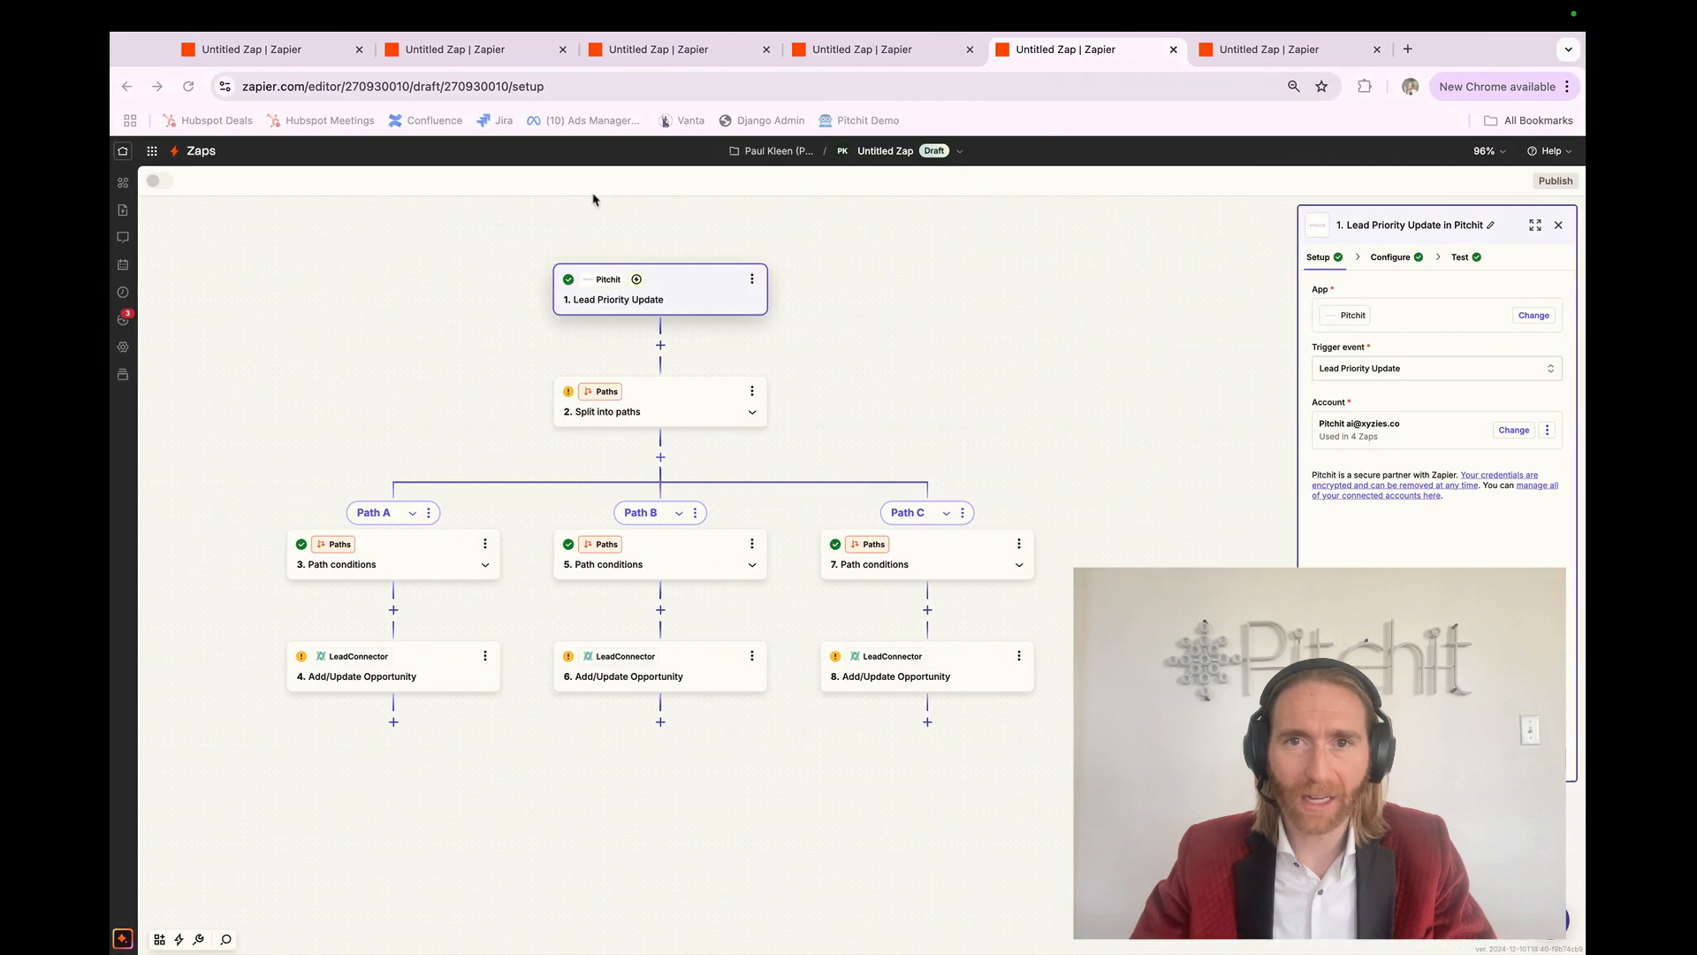
left_click(632, 362)
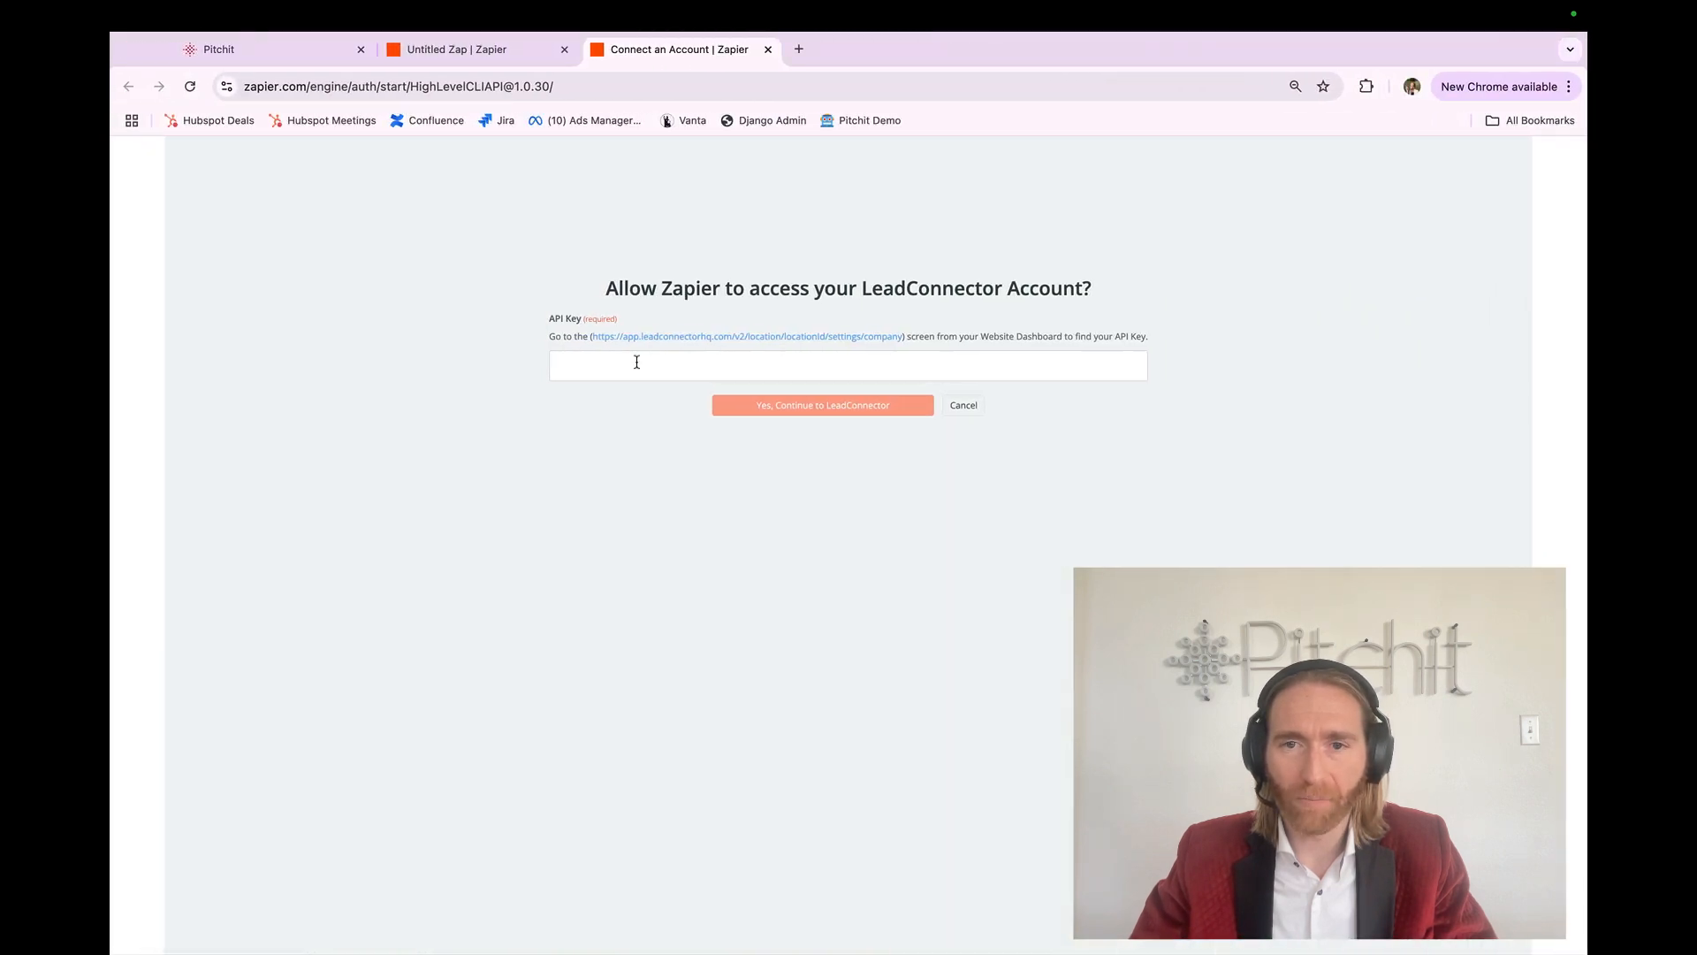
key("ctrl+Right")
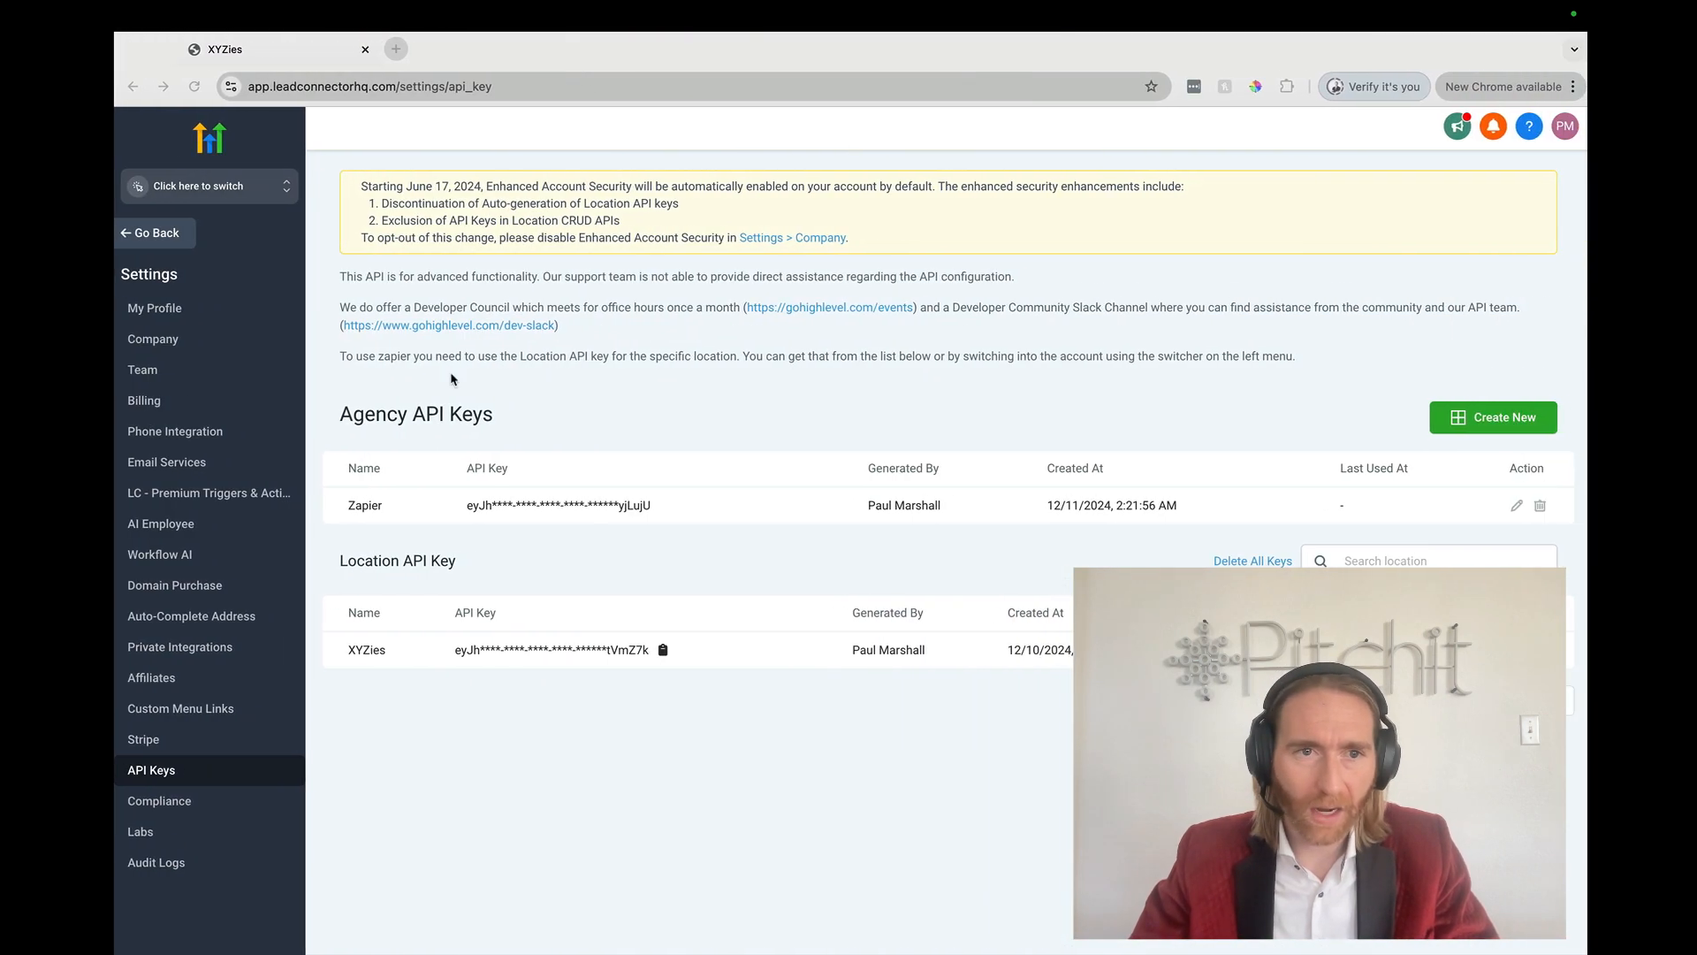
Step: Switch into the XYZies sub-account and copy its location API key from Business Profile
left_click(225, 195)
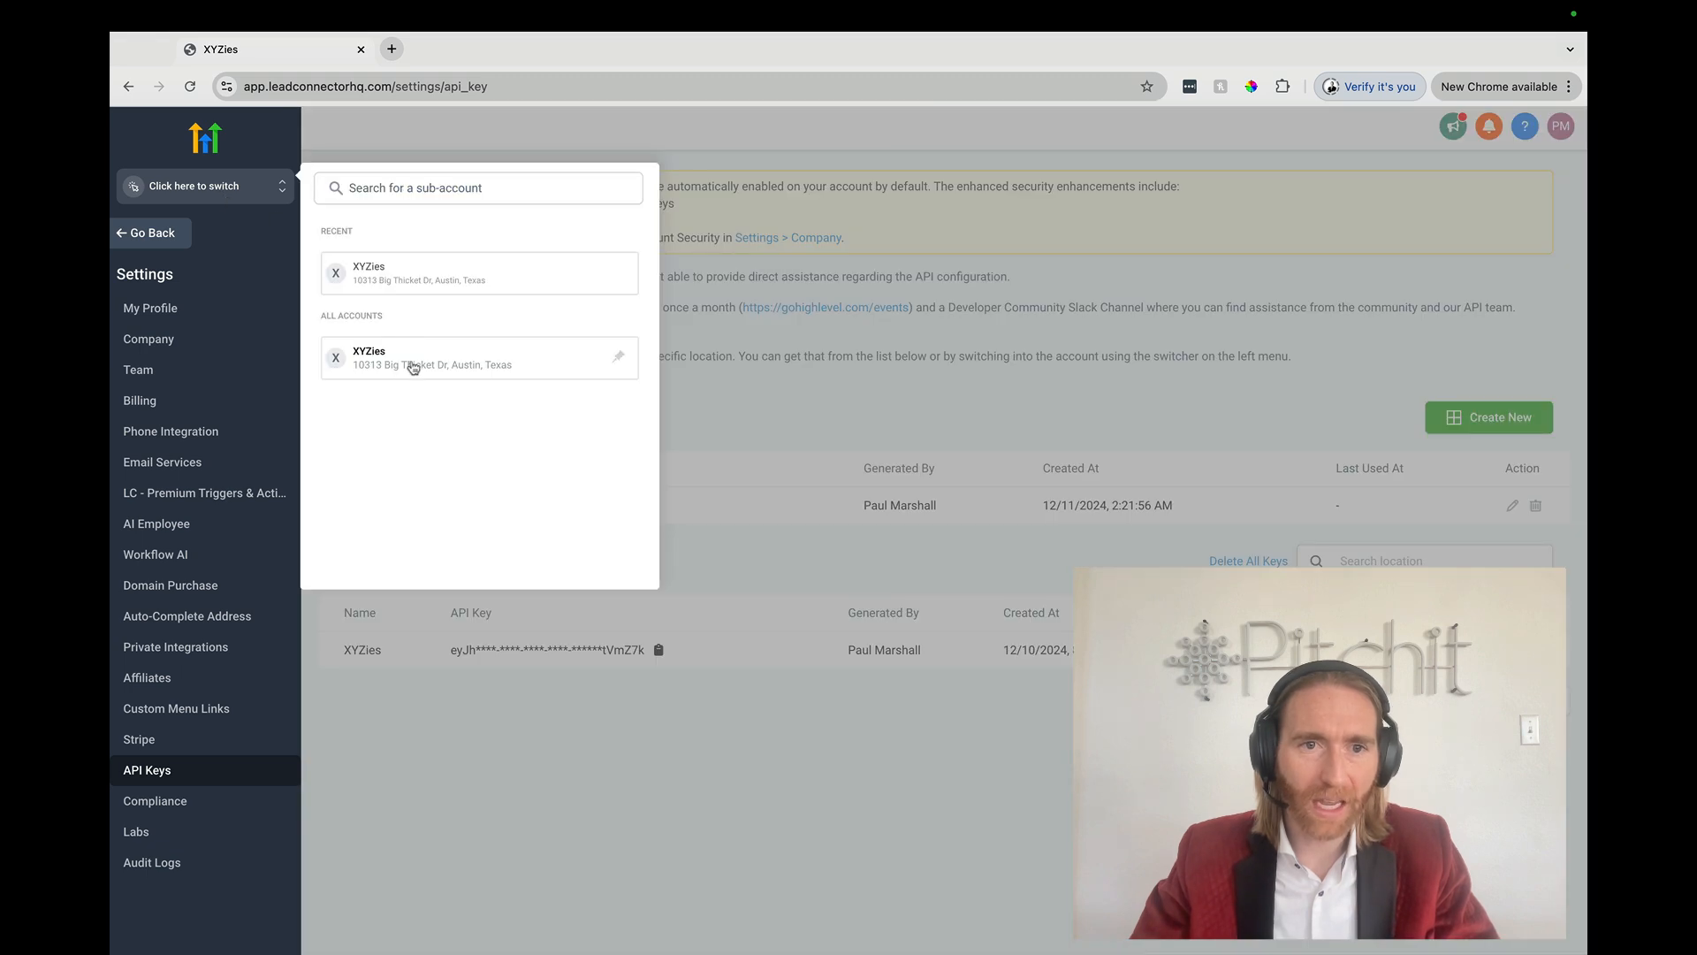
left_click(413, 368)
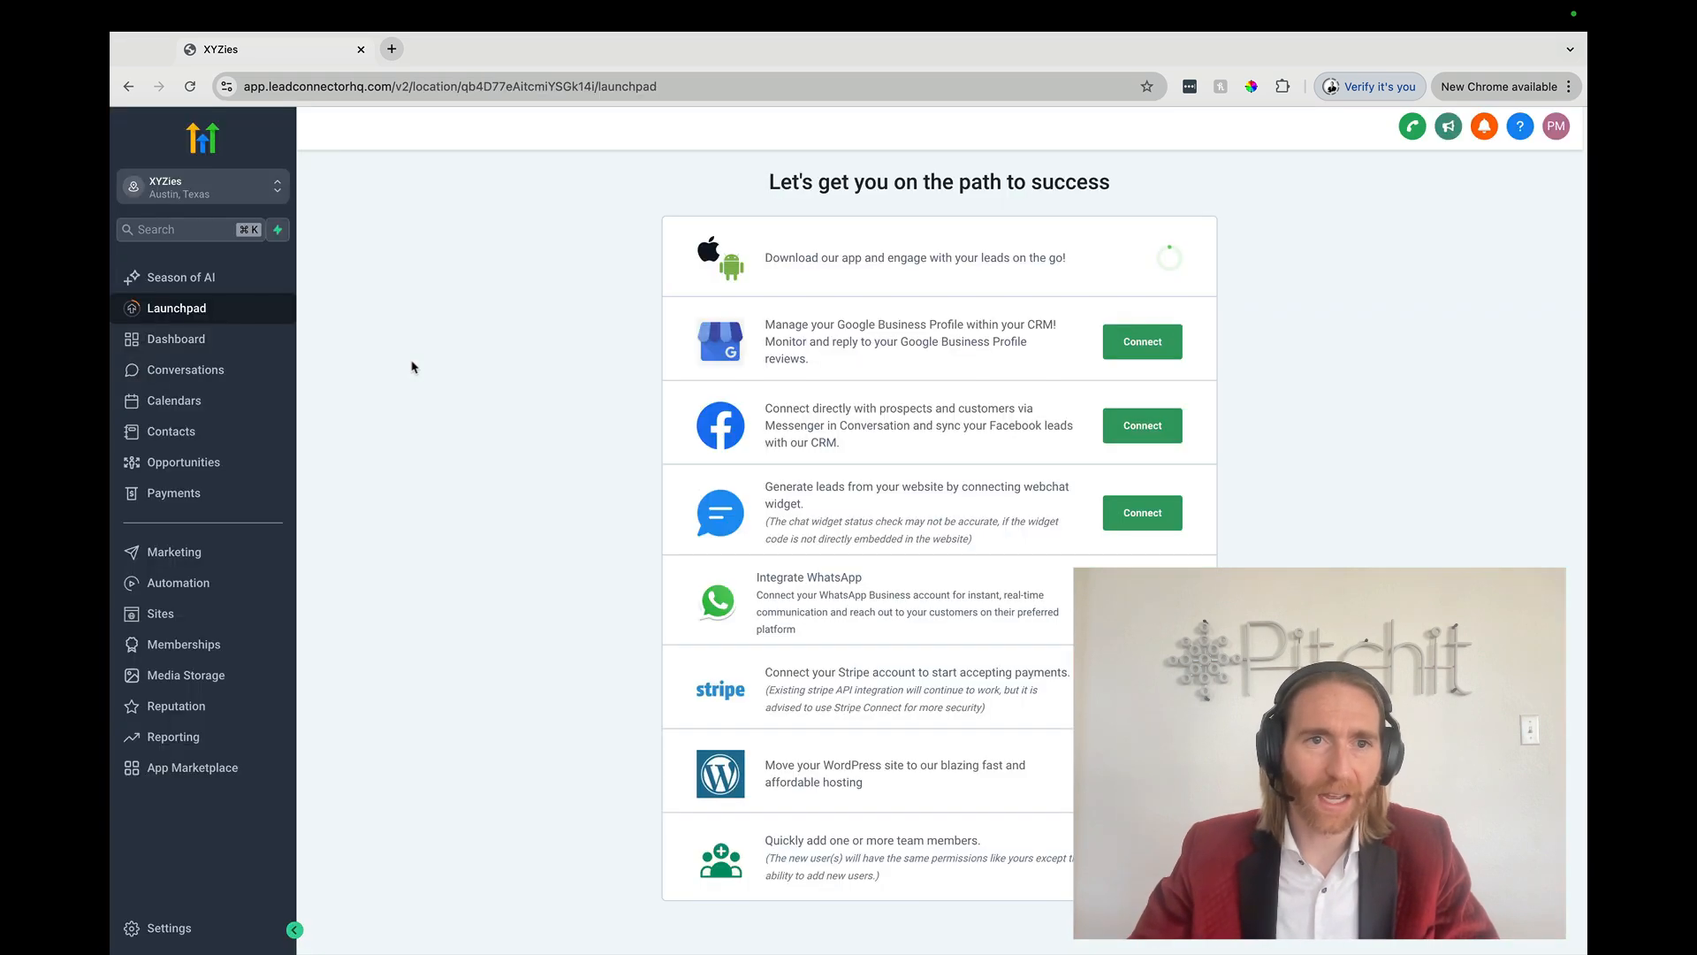
left_click(163, 927)
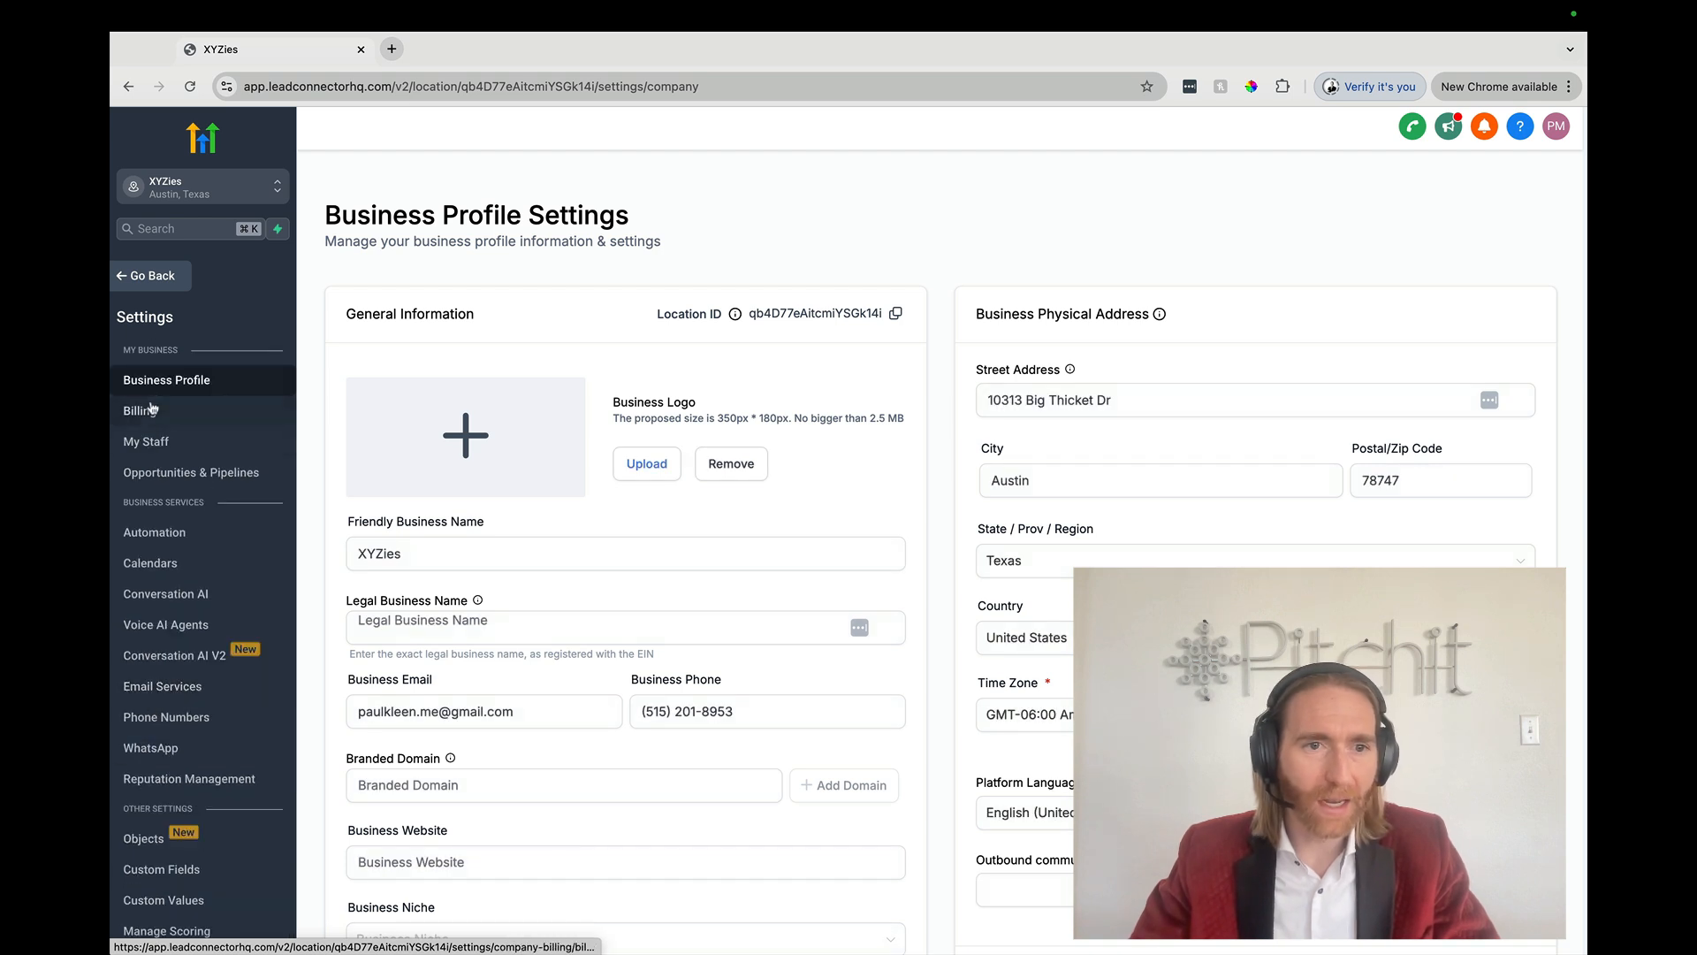
scroll(313, 405, "down", 1)
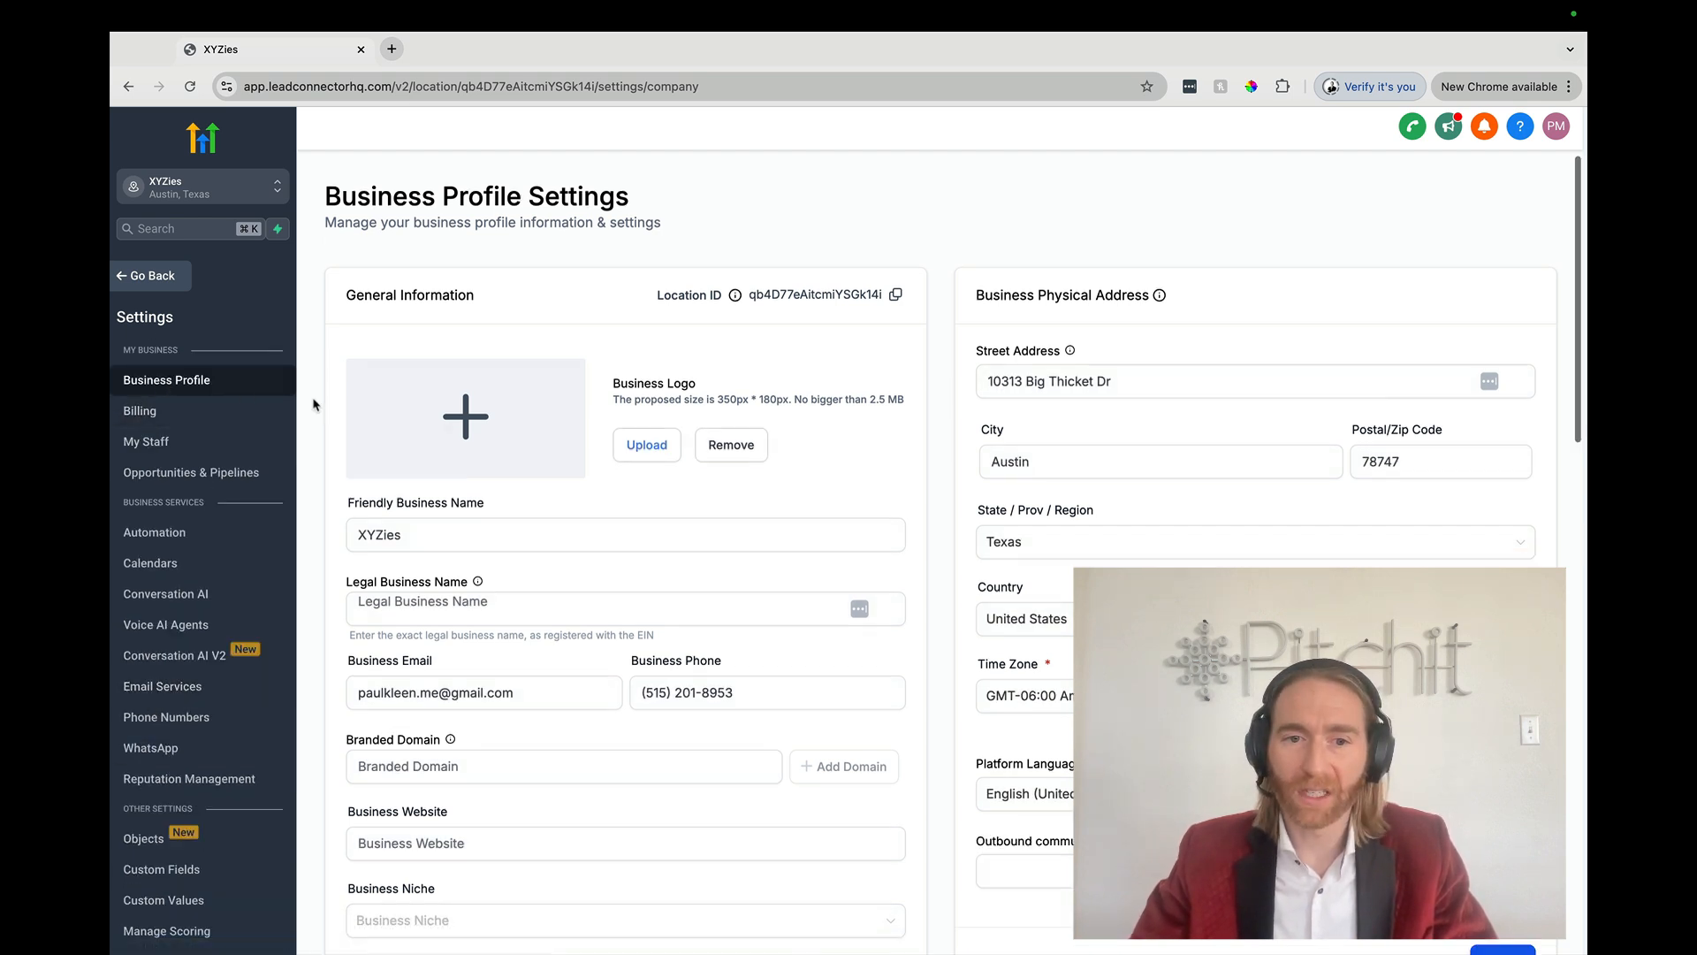
scroll(314, 404, "down", 5)
scroll(530, 530, "up", 1)
left_click(647, 590)
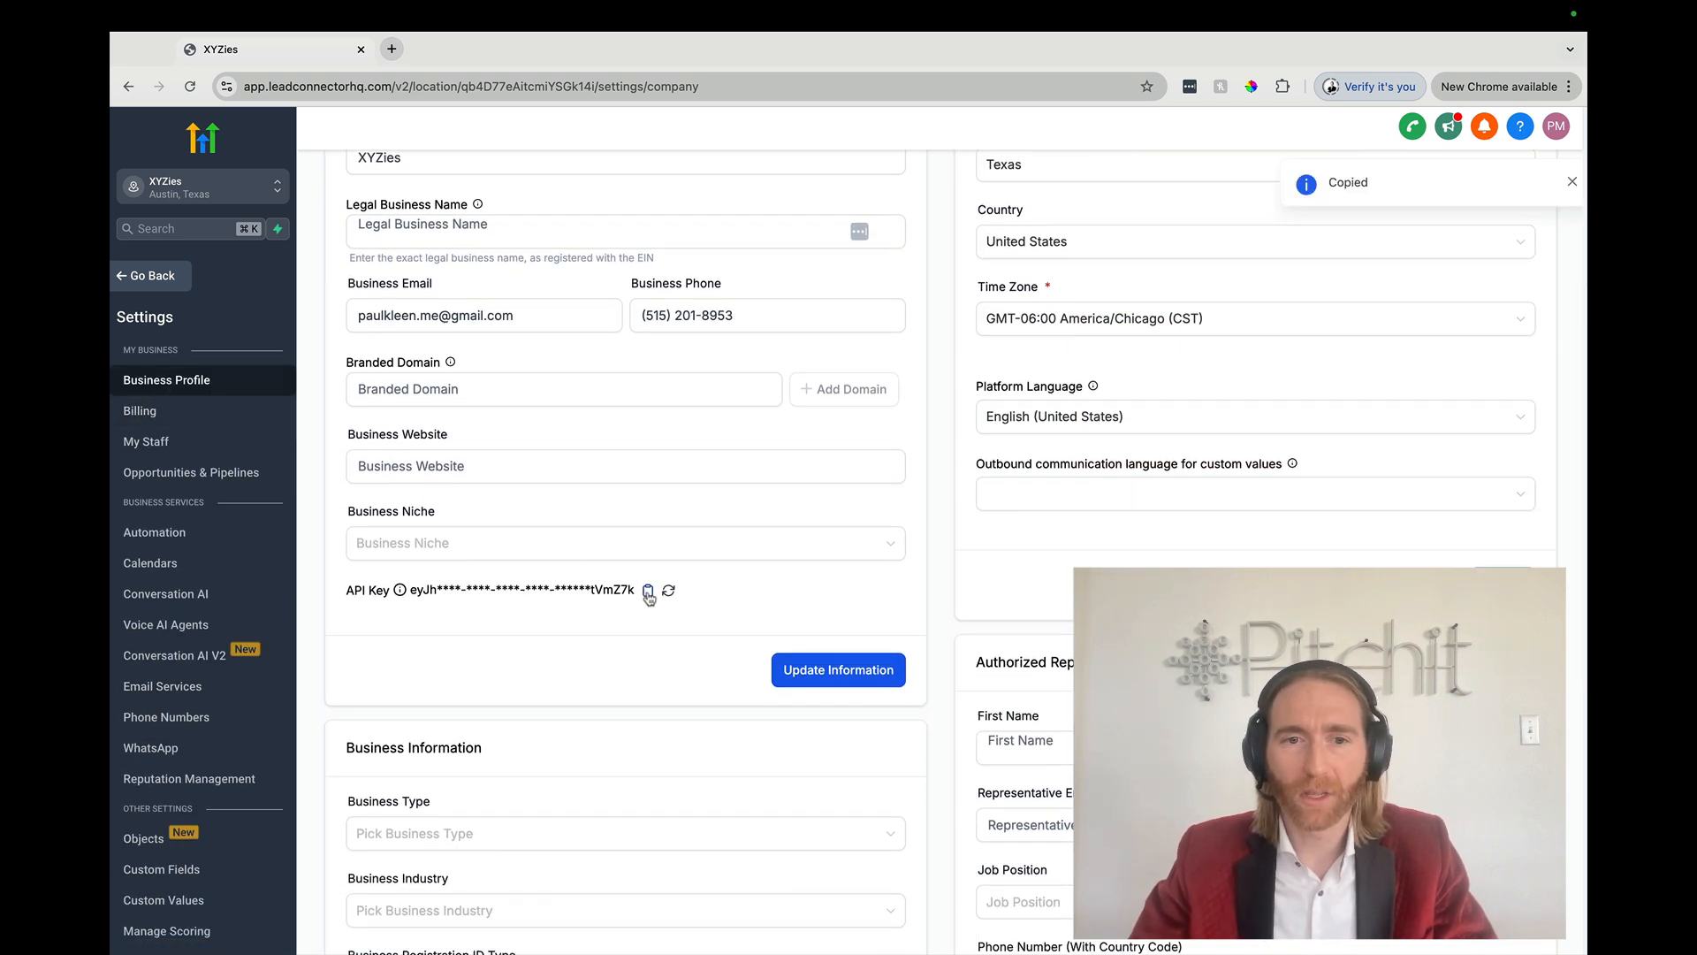
key("ctrl+Left")
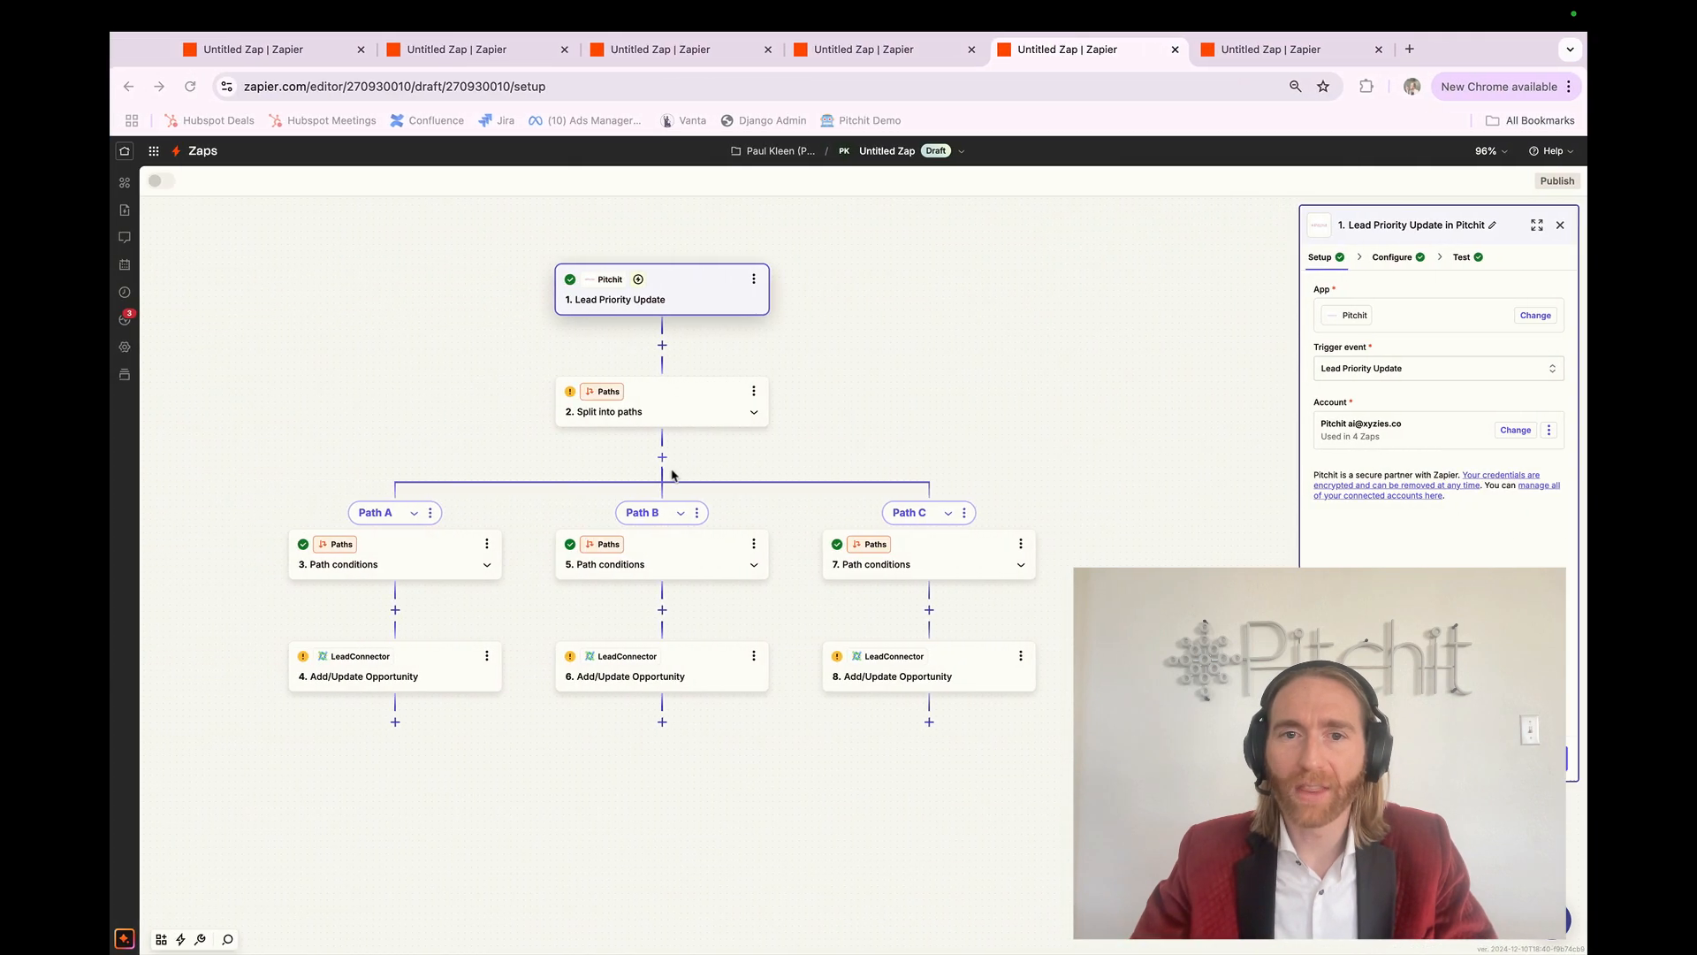
Step: Finish the account connection and map the lead's First Name, Last Name and Full Name
key("ctrl+Left")
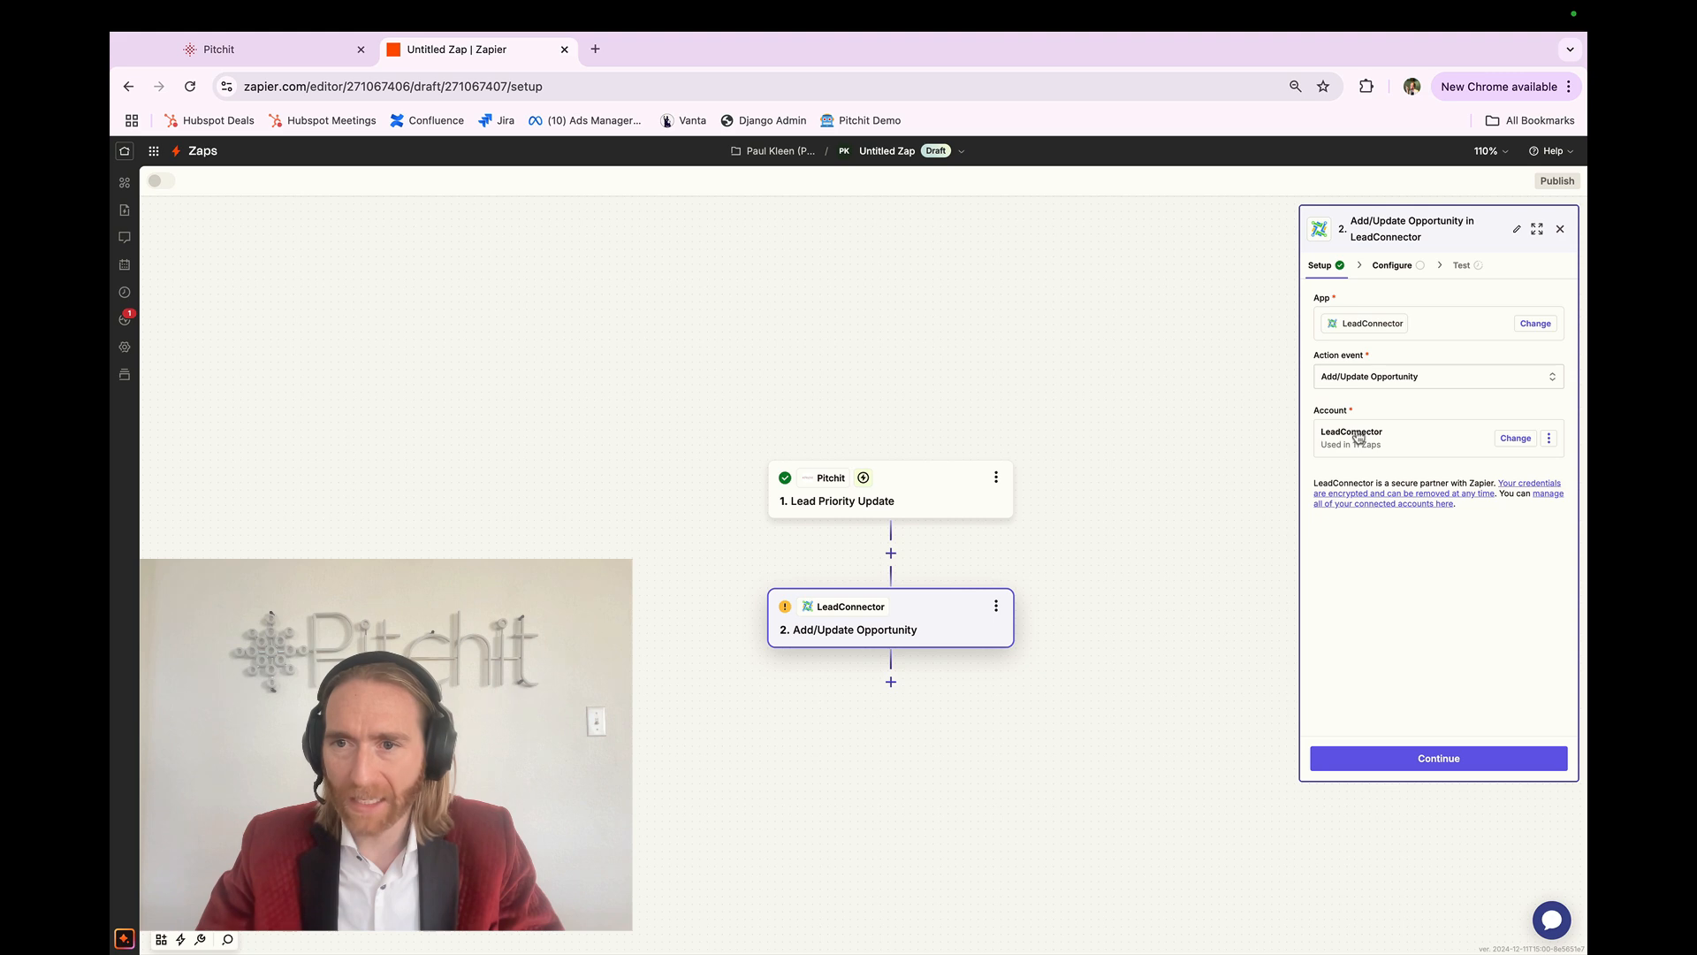
left_click(1436, 760)
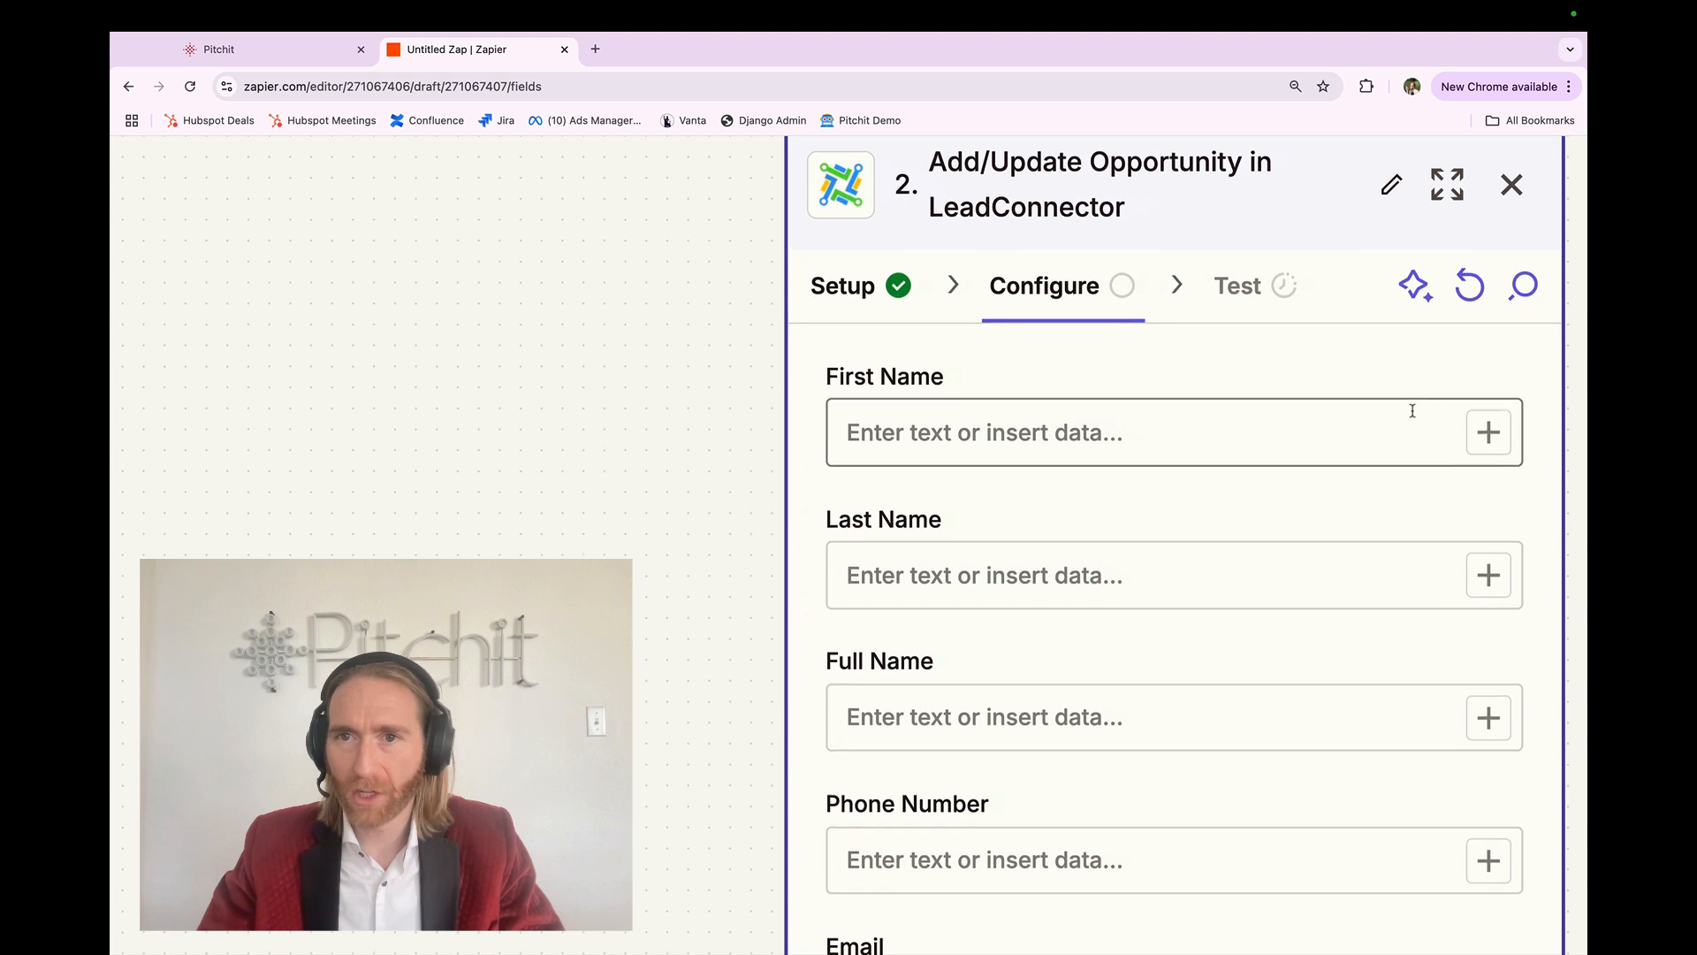
scroll(1413, 404, "up", 1)
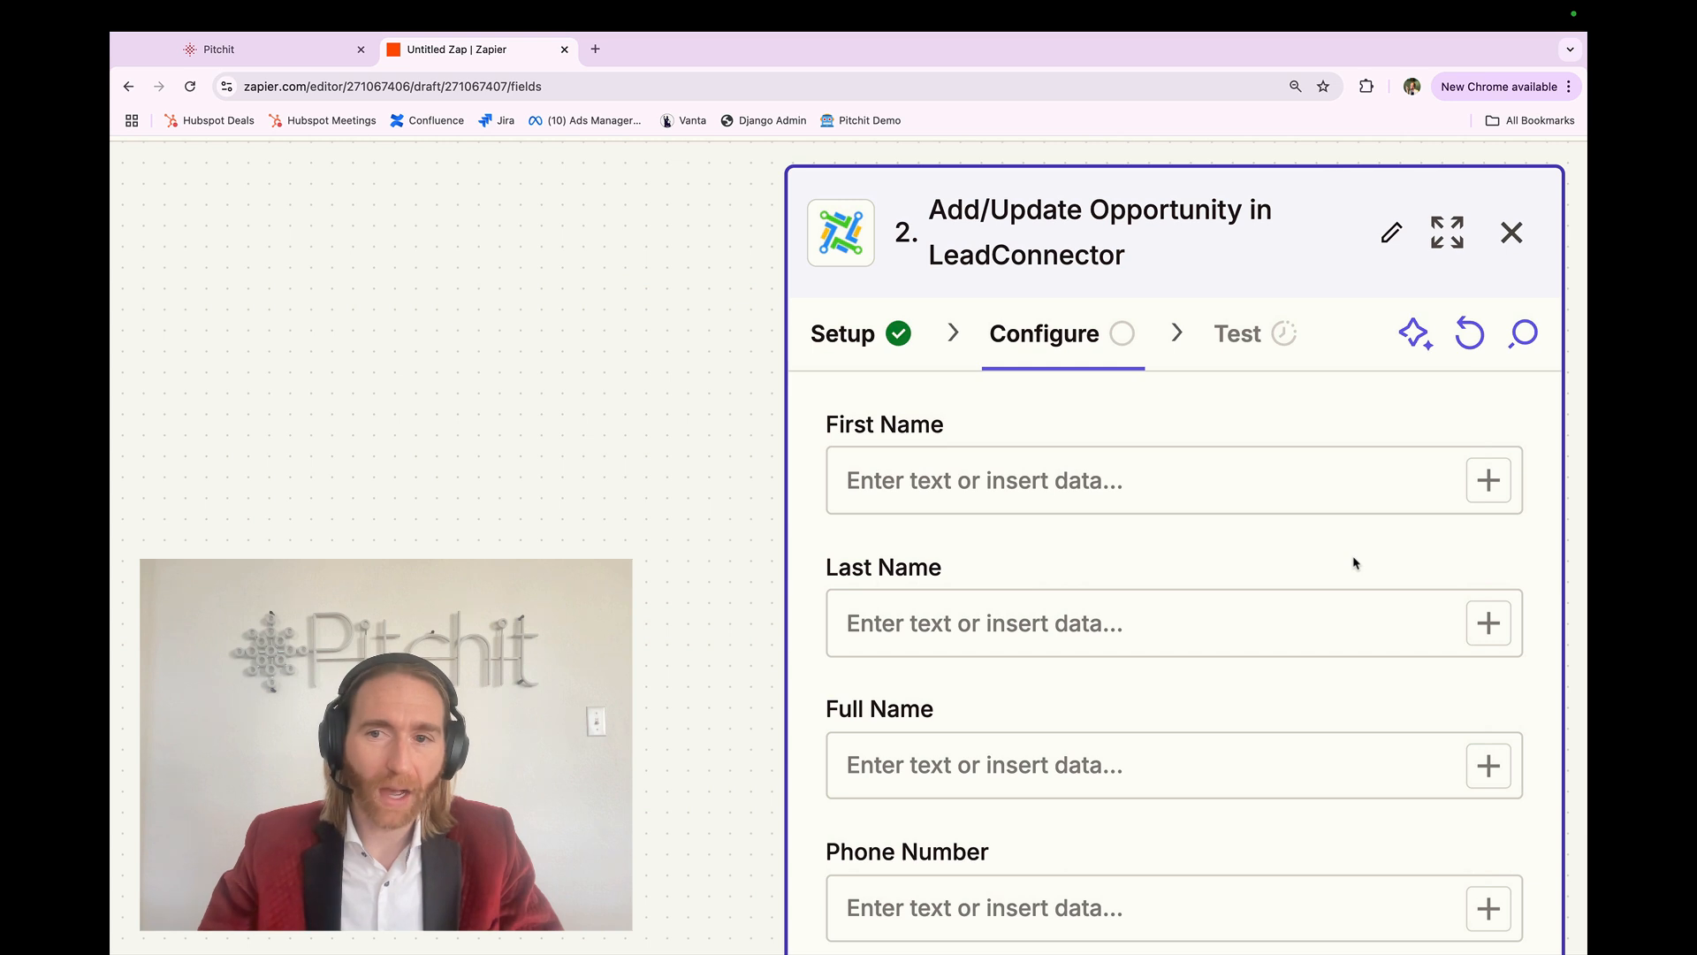
left_click(1485, 489)
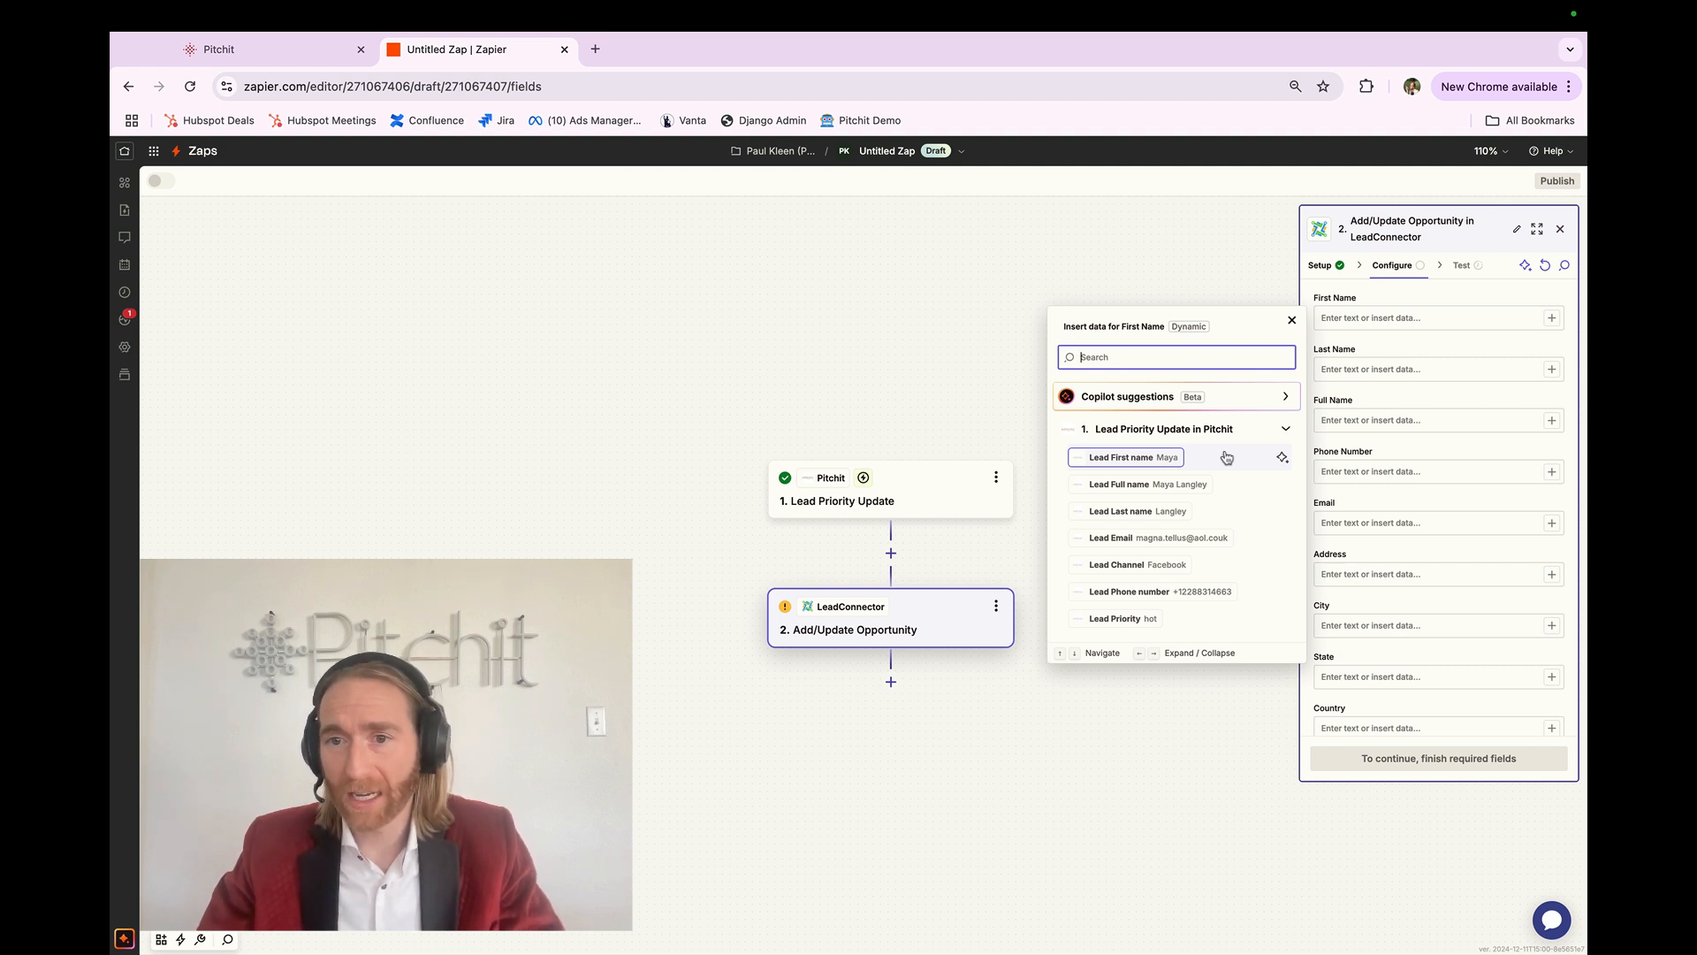
left_click(1227, 456)
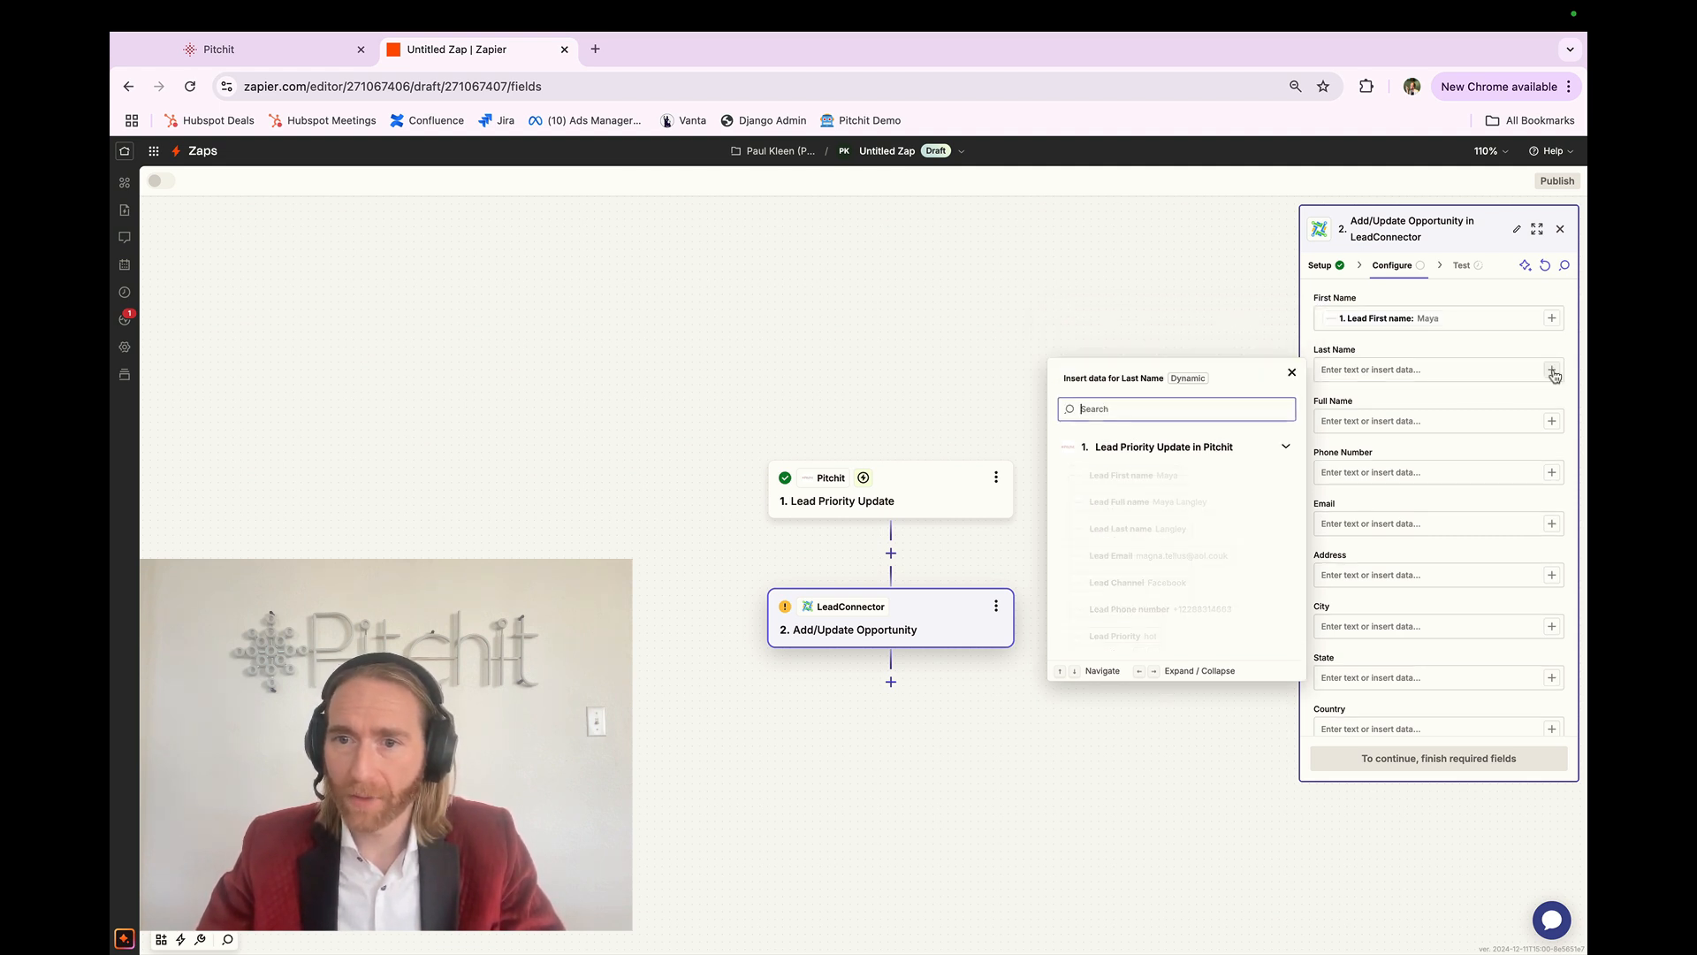
left_click(1209, 533)
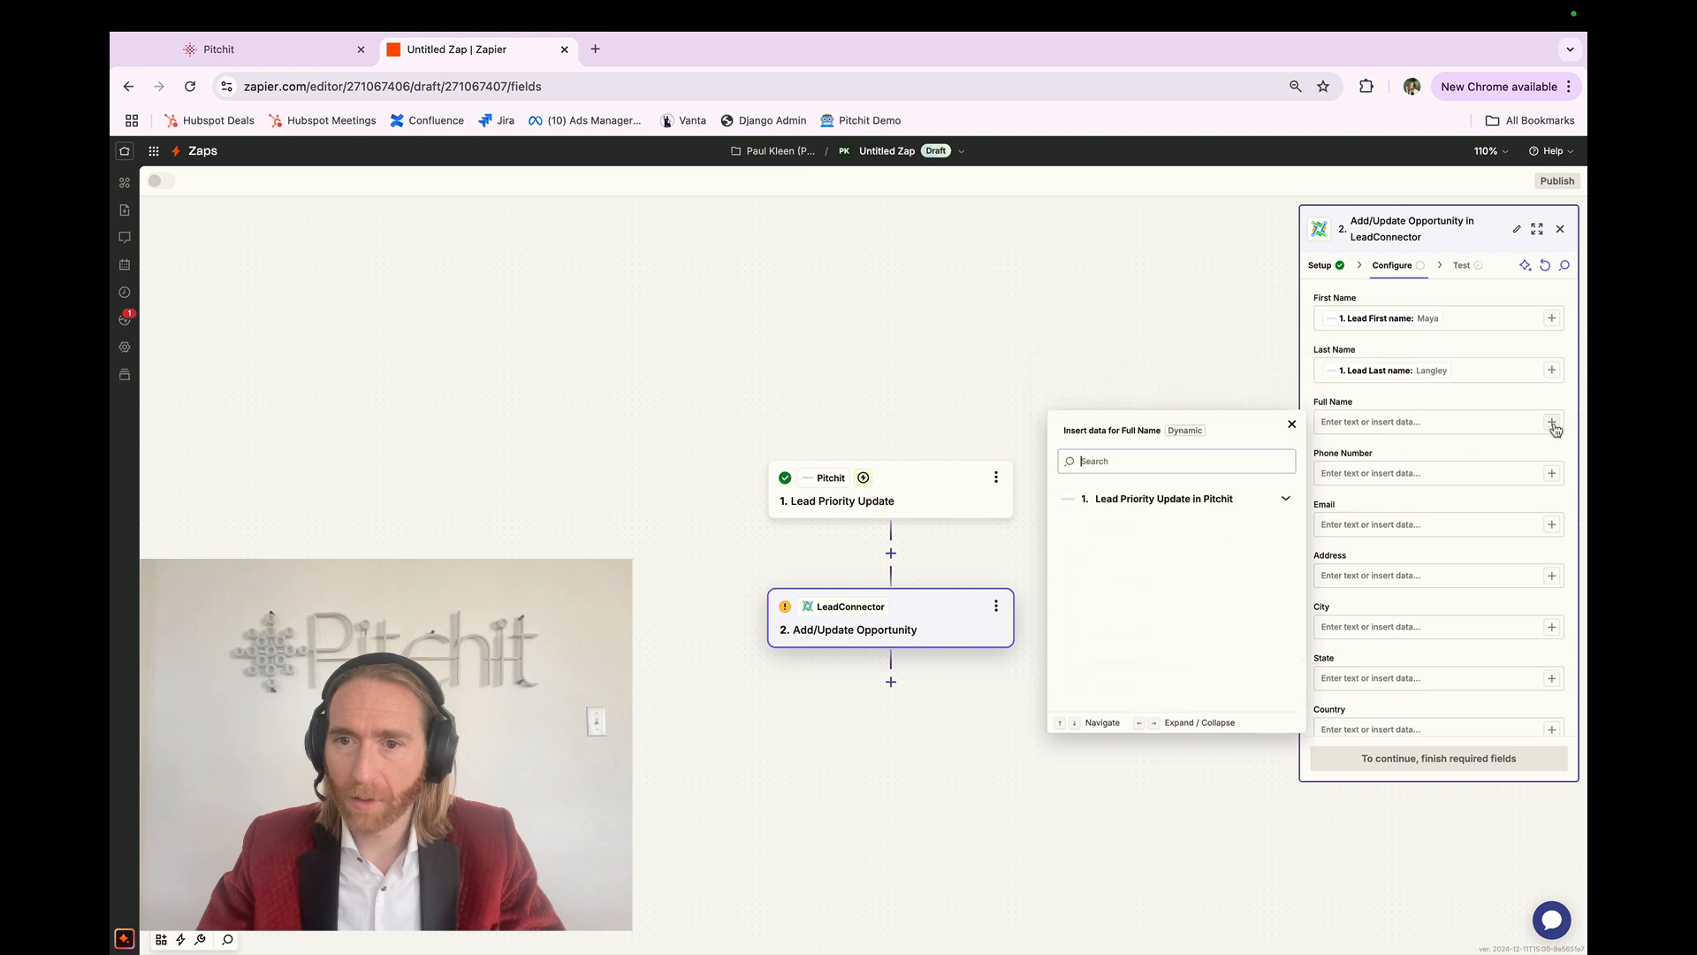
left_click(1229, 555)
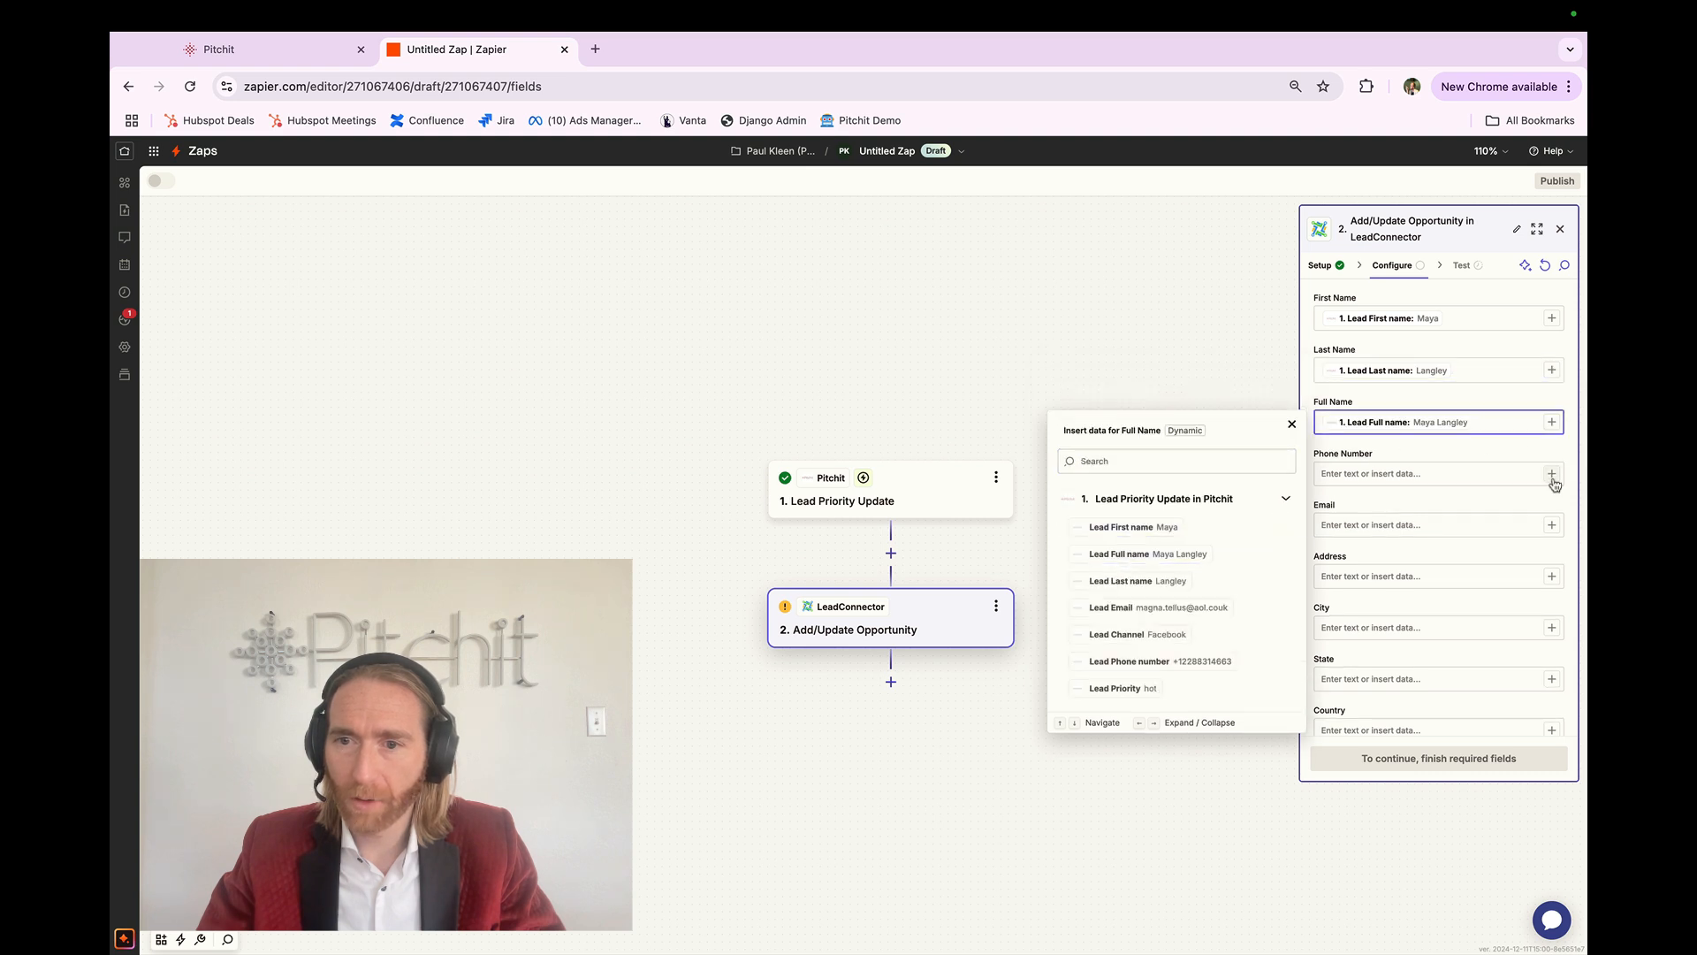
Step: Map Lead Phone number to Phone Number and Lead Email to Email
left_click(1552, 478)
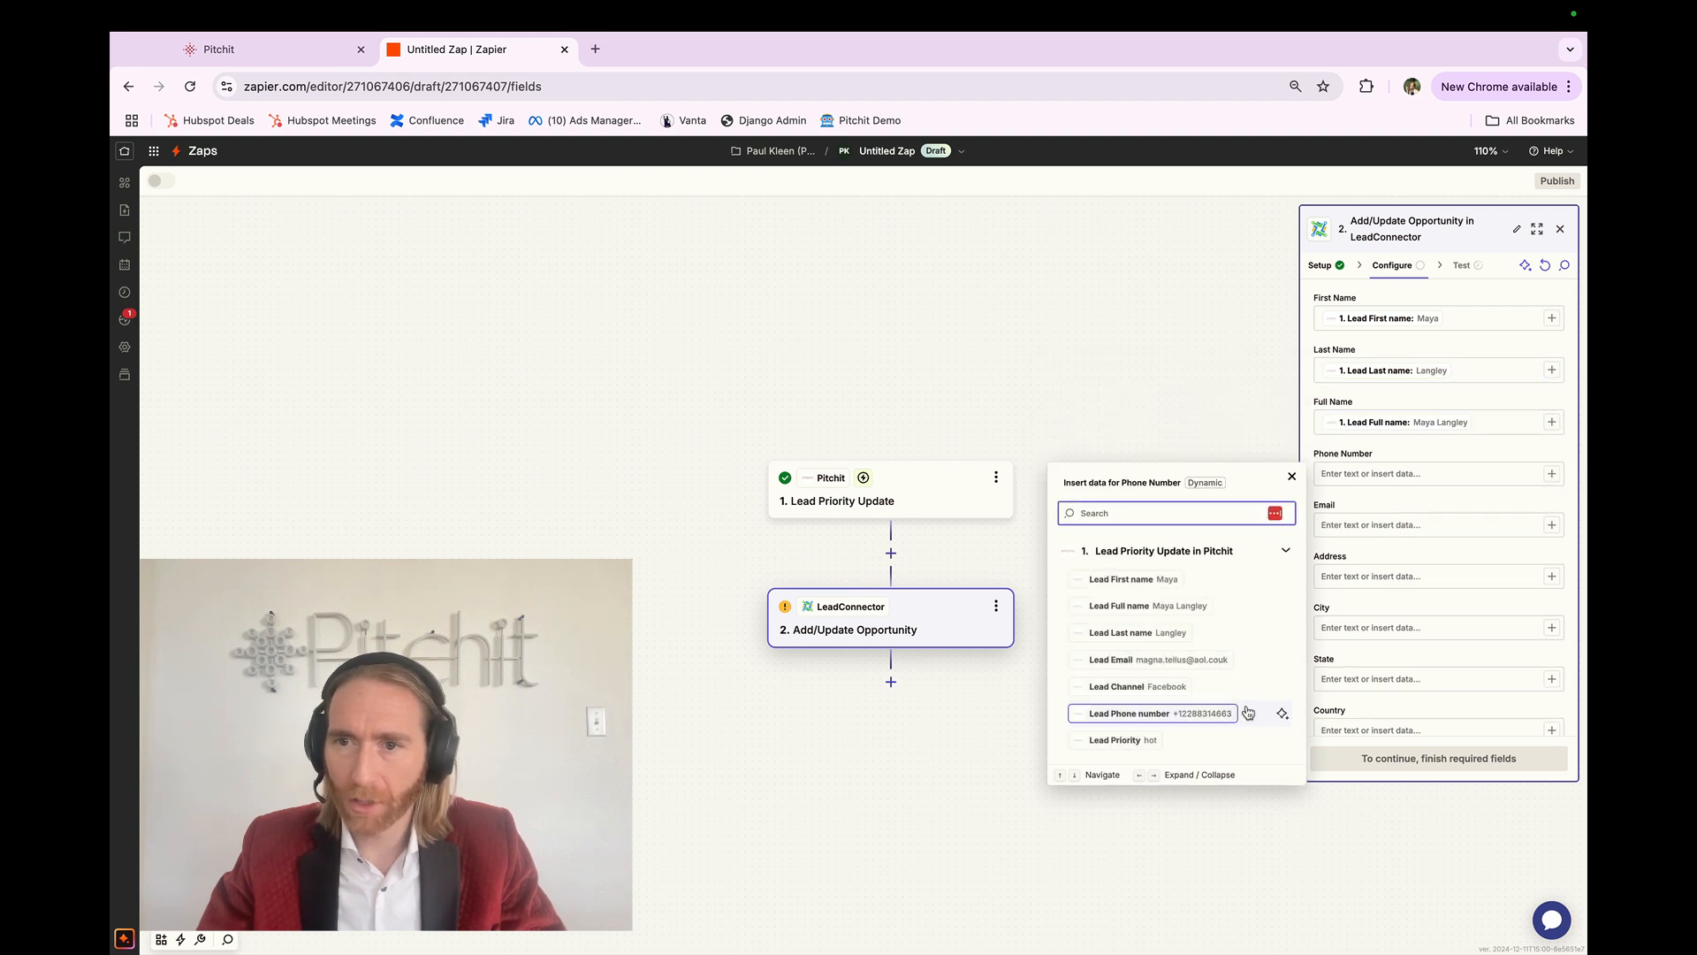
left_click(1248, 712)
left_click(1552, 525)
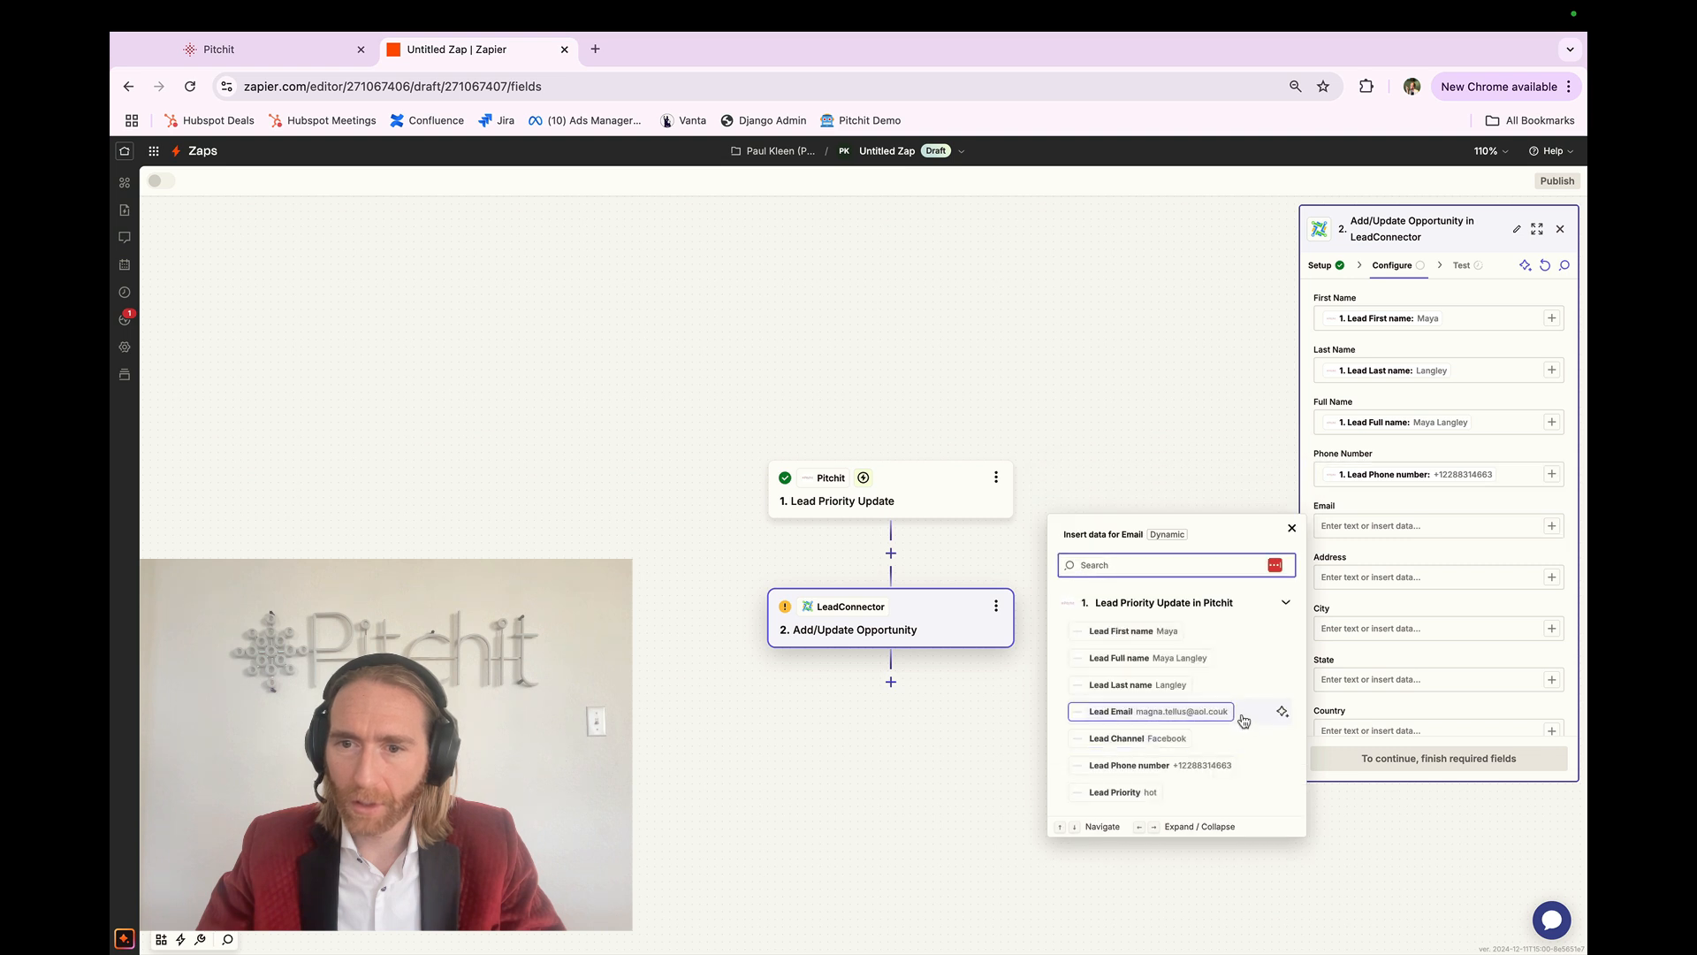
left_click(1243, 712)
left_click(1396, 556)
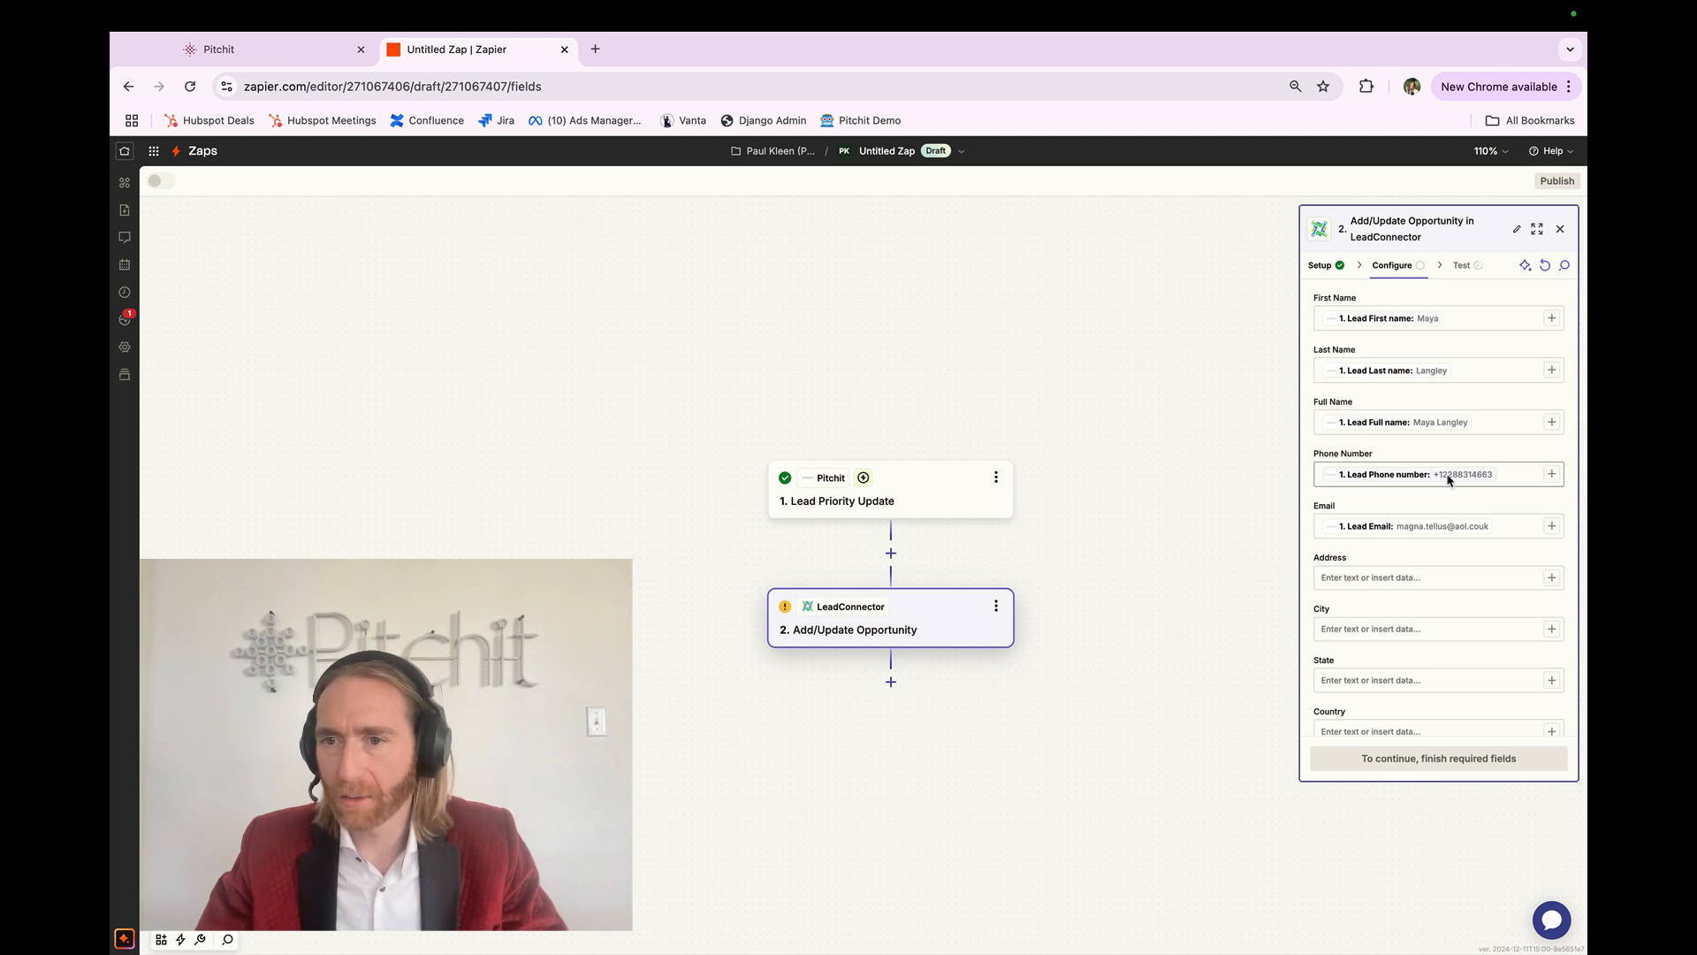
Step: Set Mark as Lead to True for the opportunity
scroll(1452, 508, "down", 8)
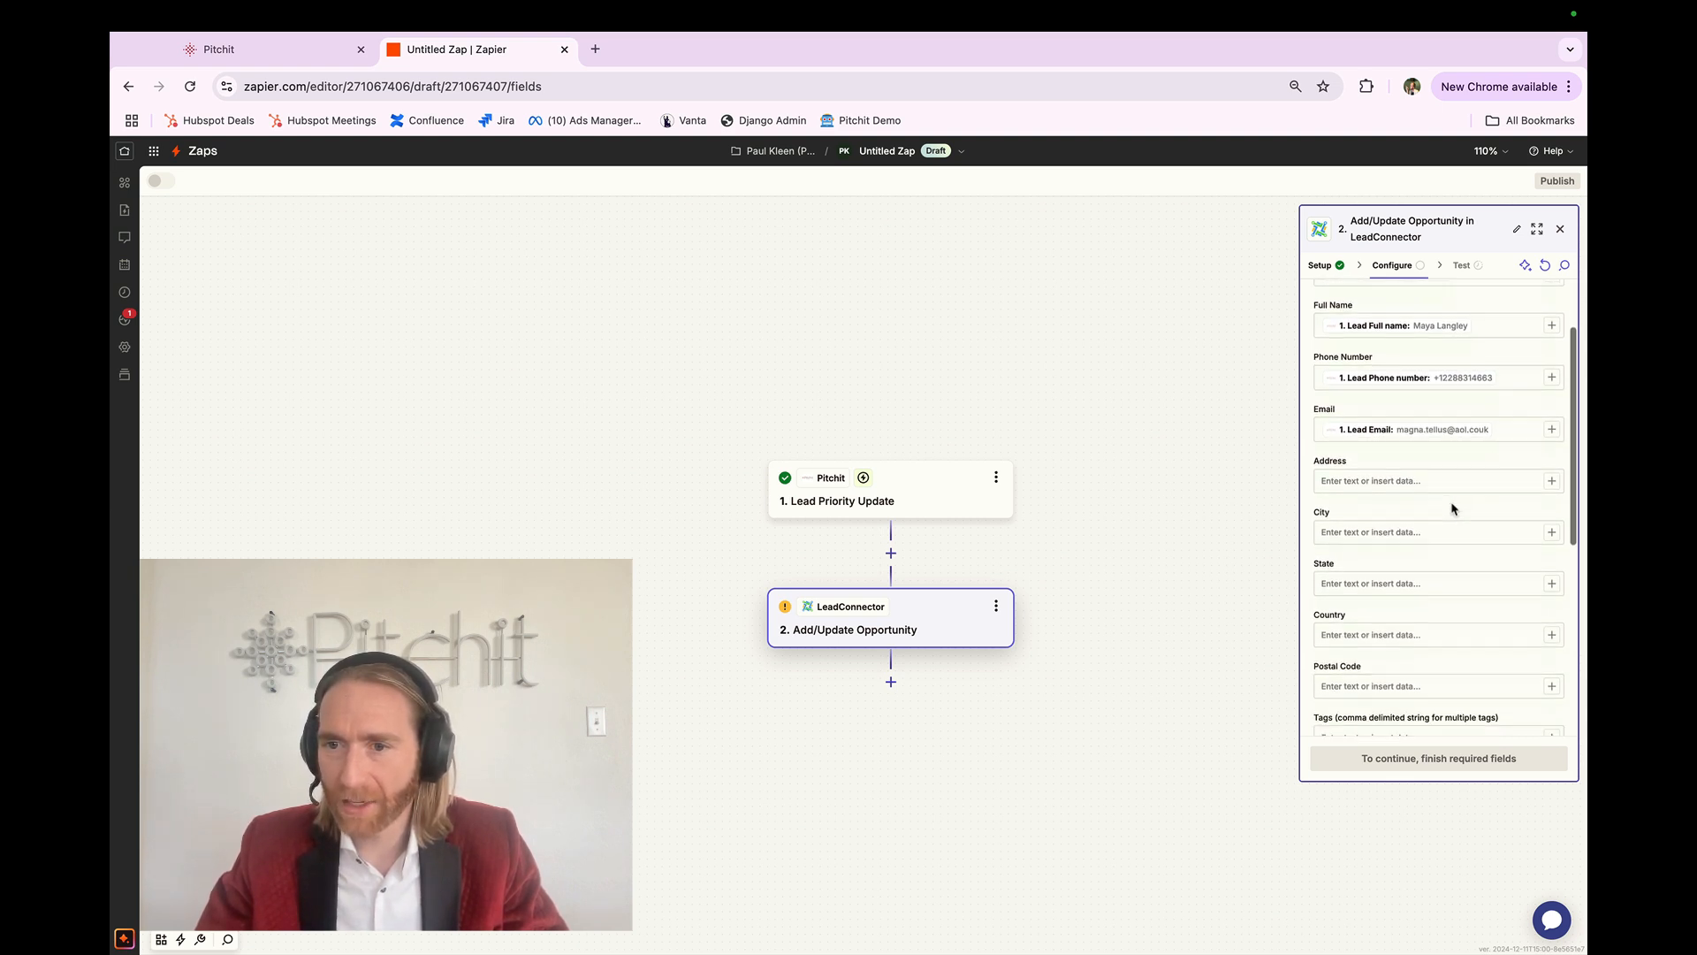
left_click(1343, 566)
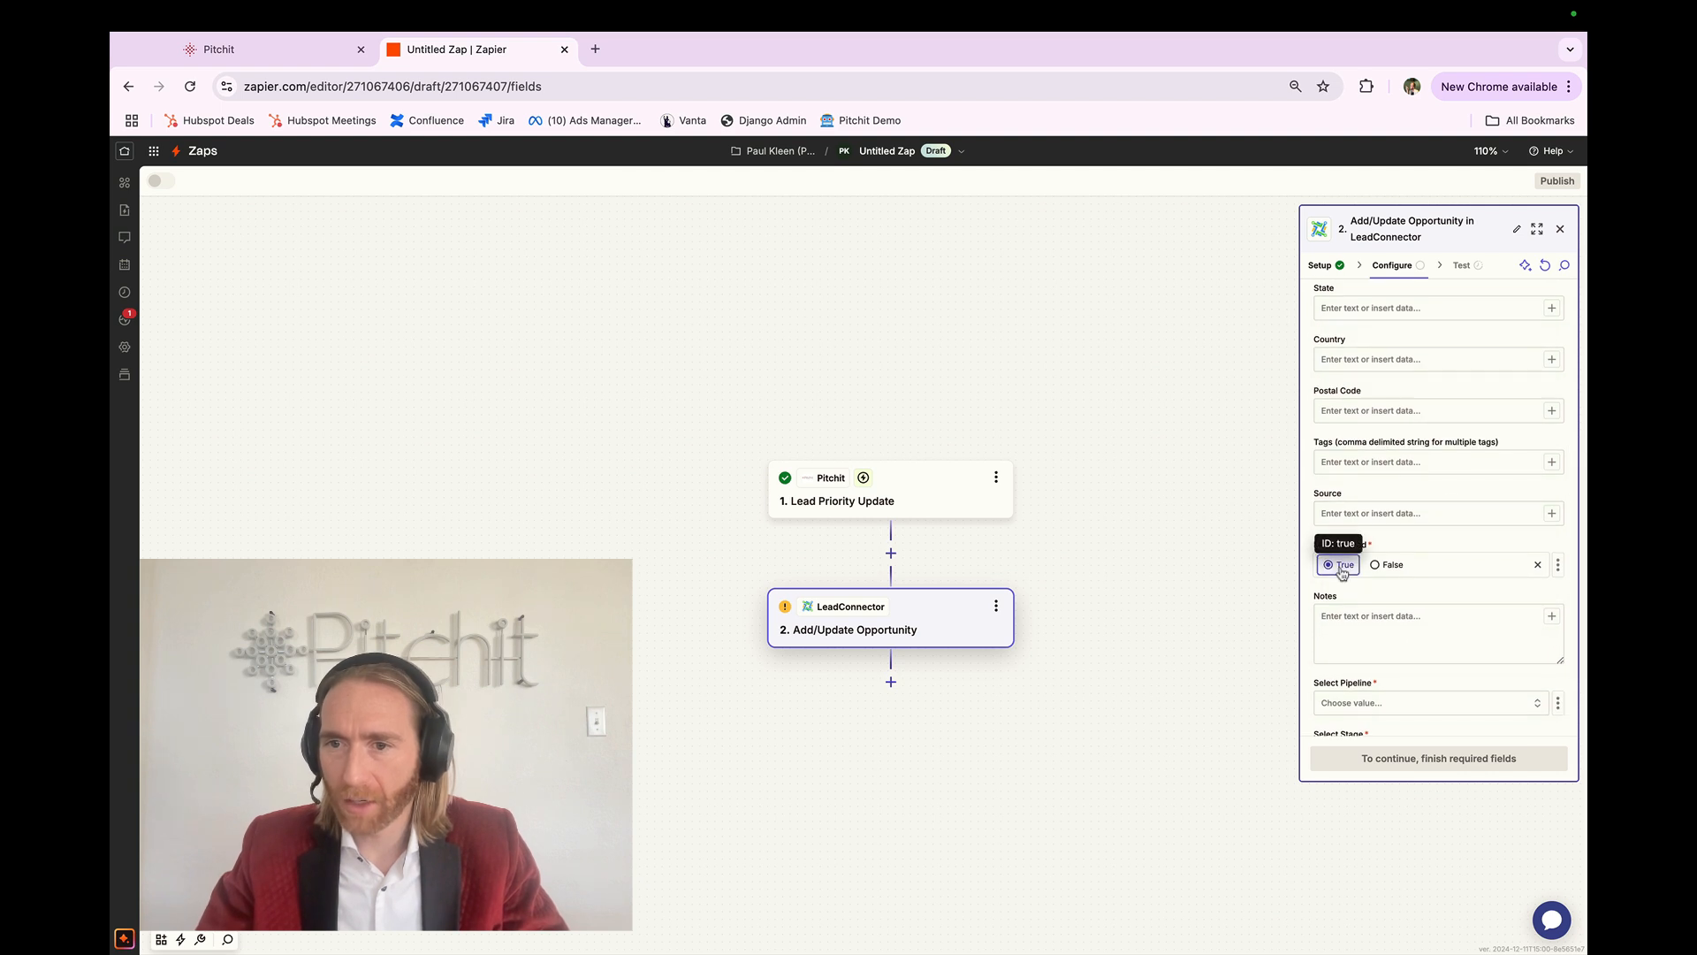
scroll(1342, 572, "down", 2)
Step: Fill Notes with 'lead channel:' and 'lead priority:' labels, each followed by its Pitchit value
left_click(1528, 511)
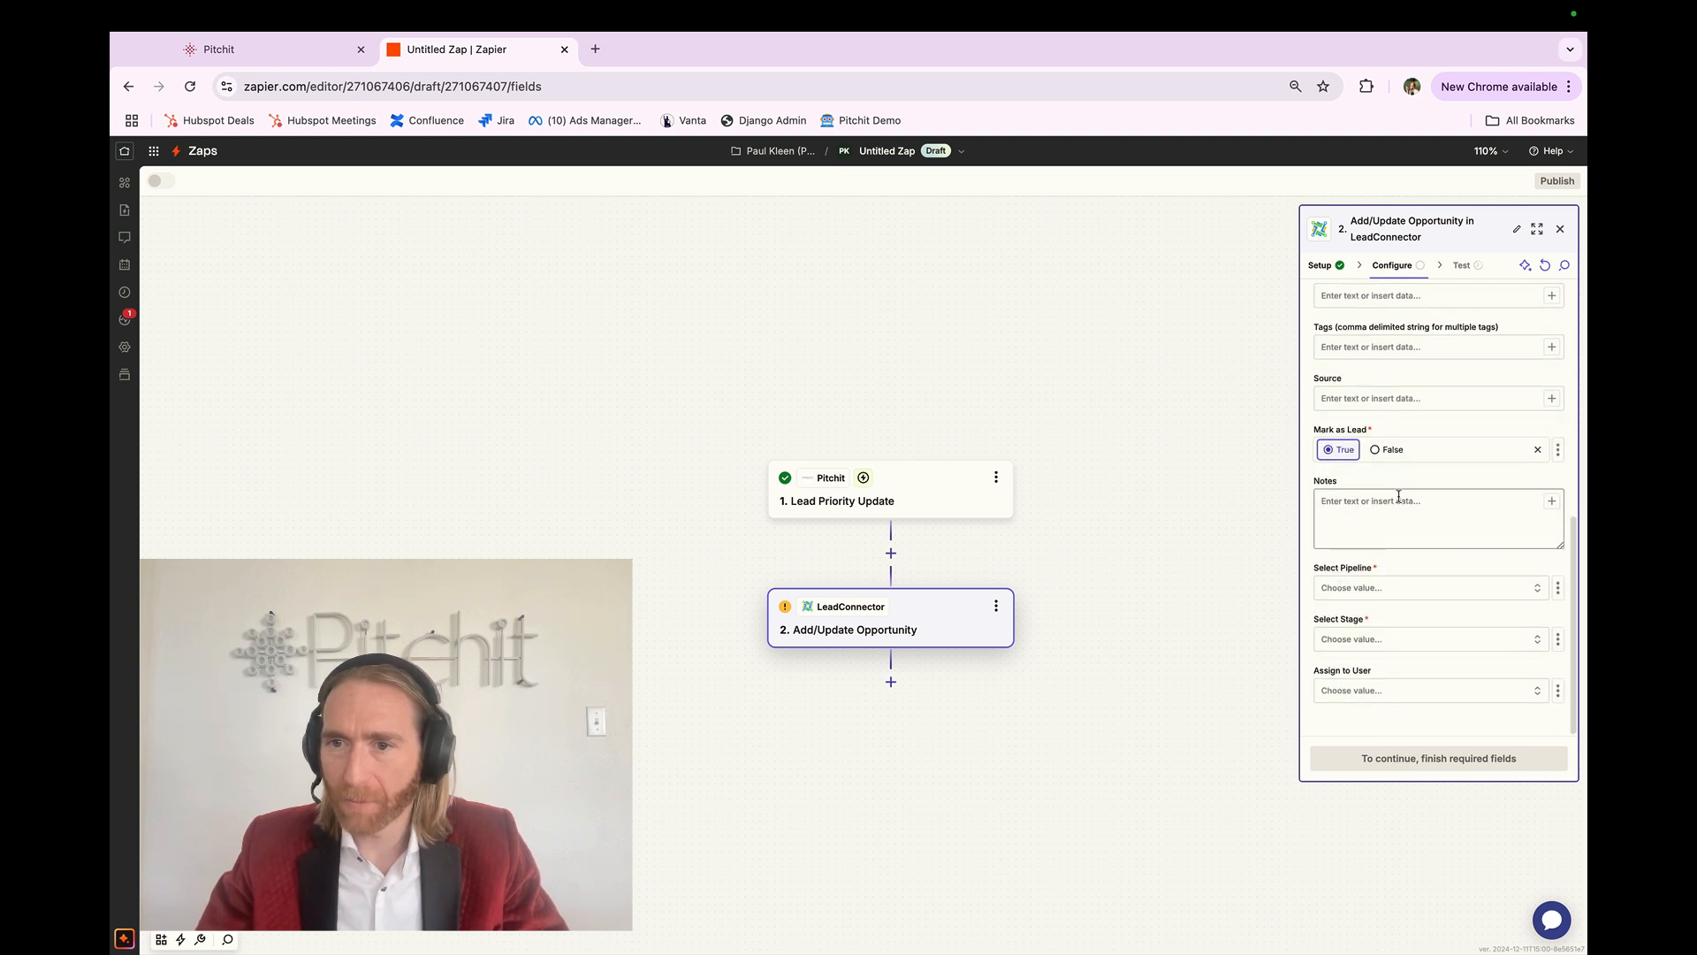
left_click(1552, 502)
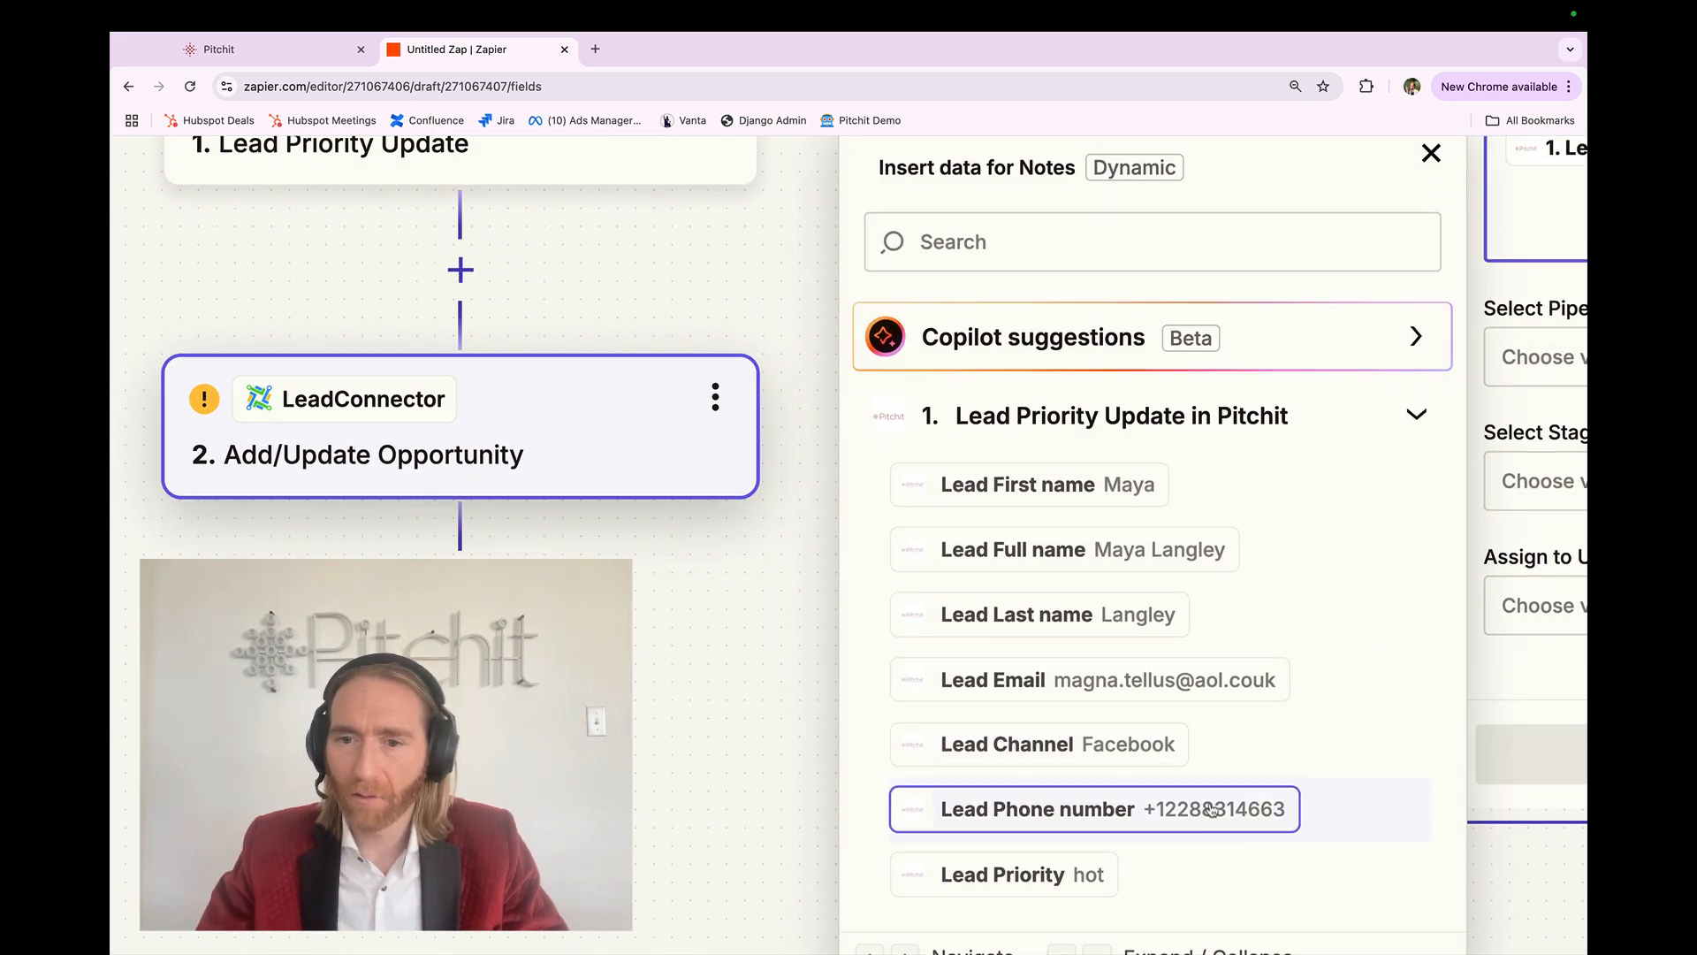
left_click(1207, 862)
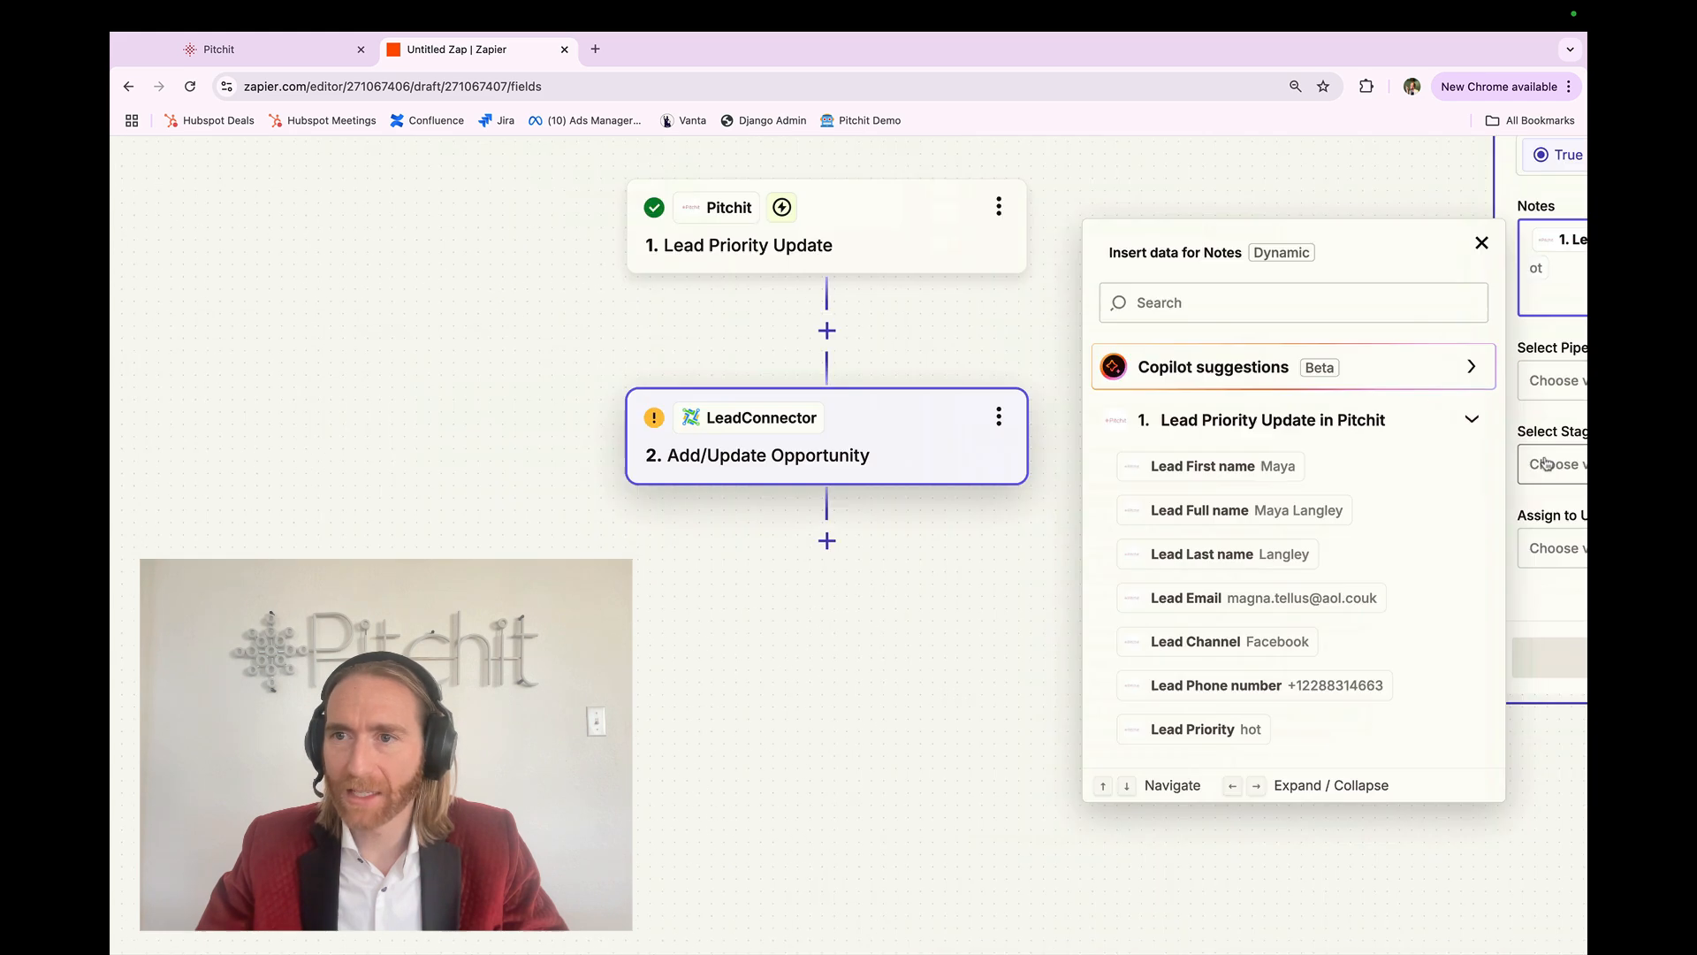
key("Up")
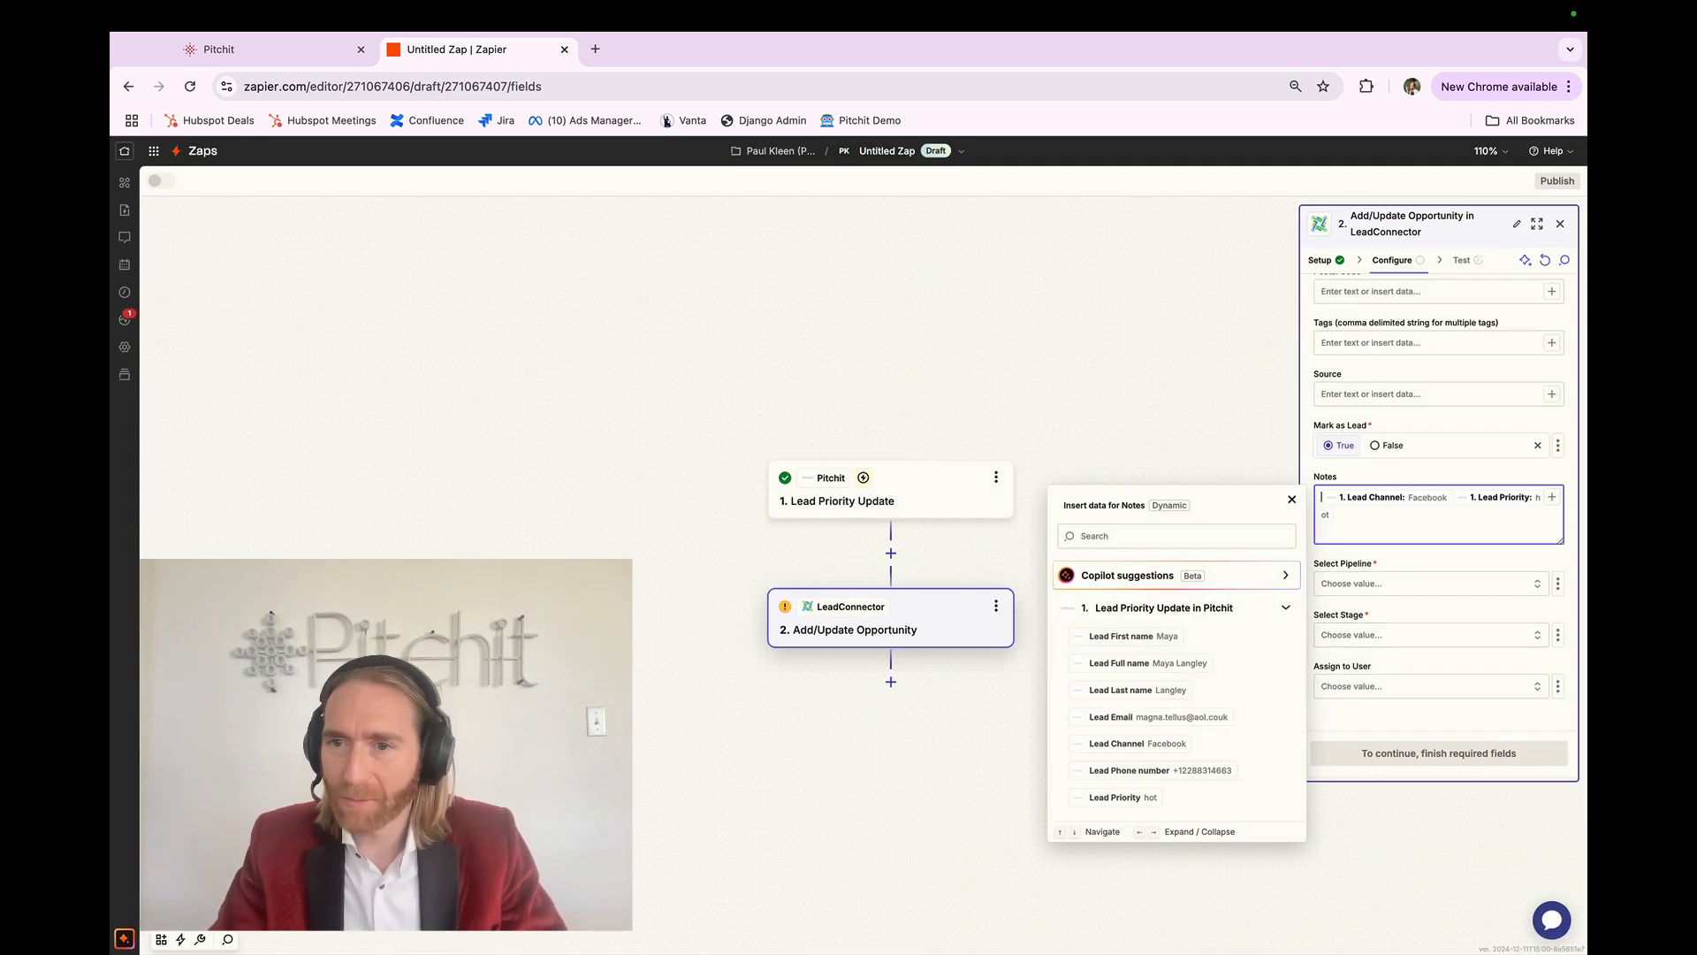
type("lead channel:")
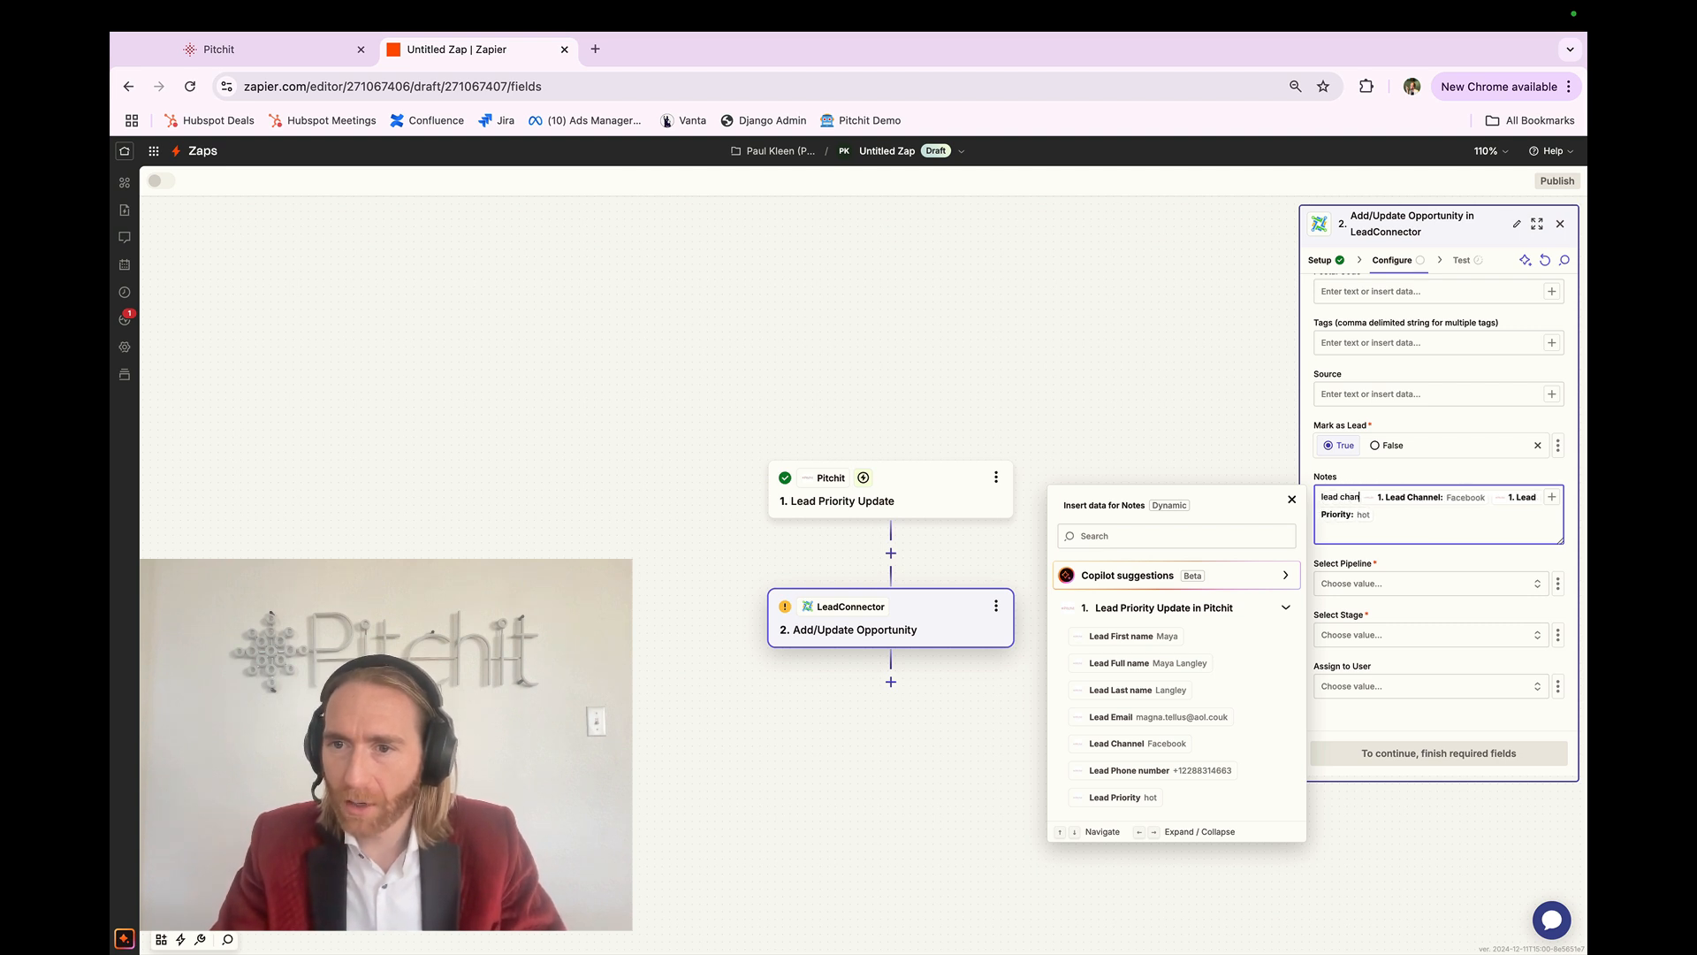
key("Right")
key("Right")
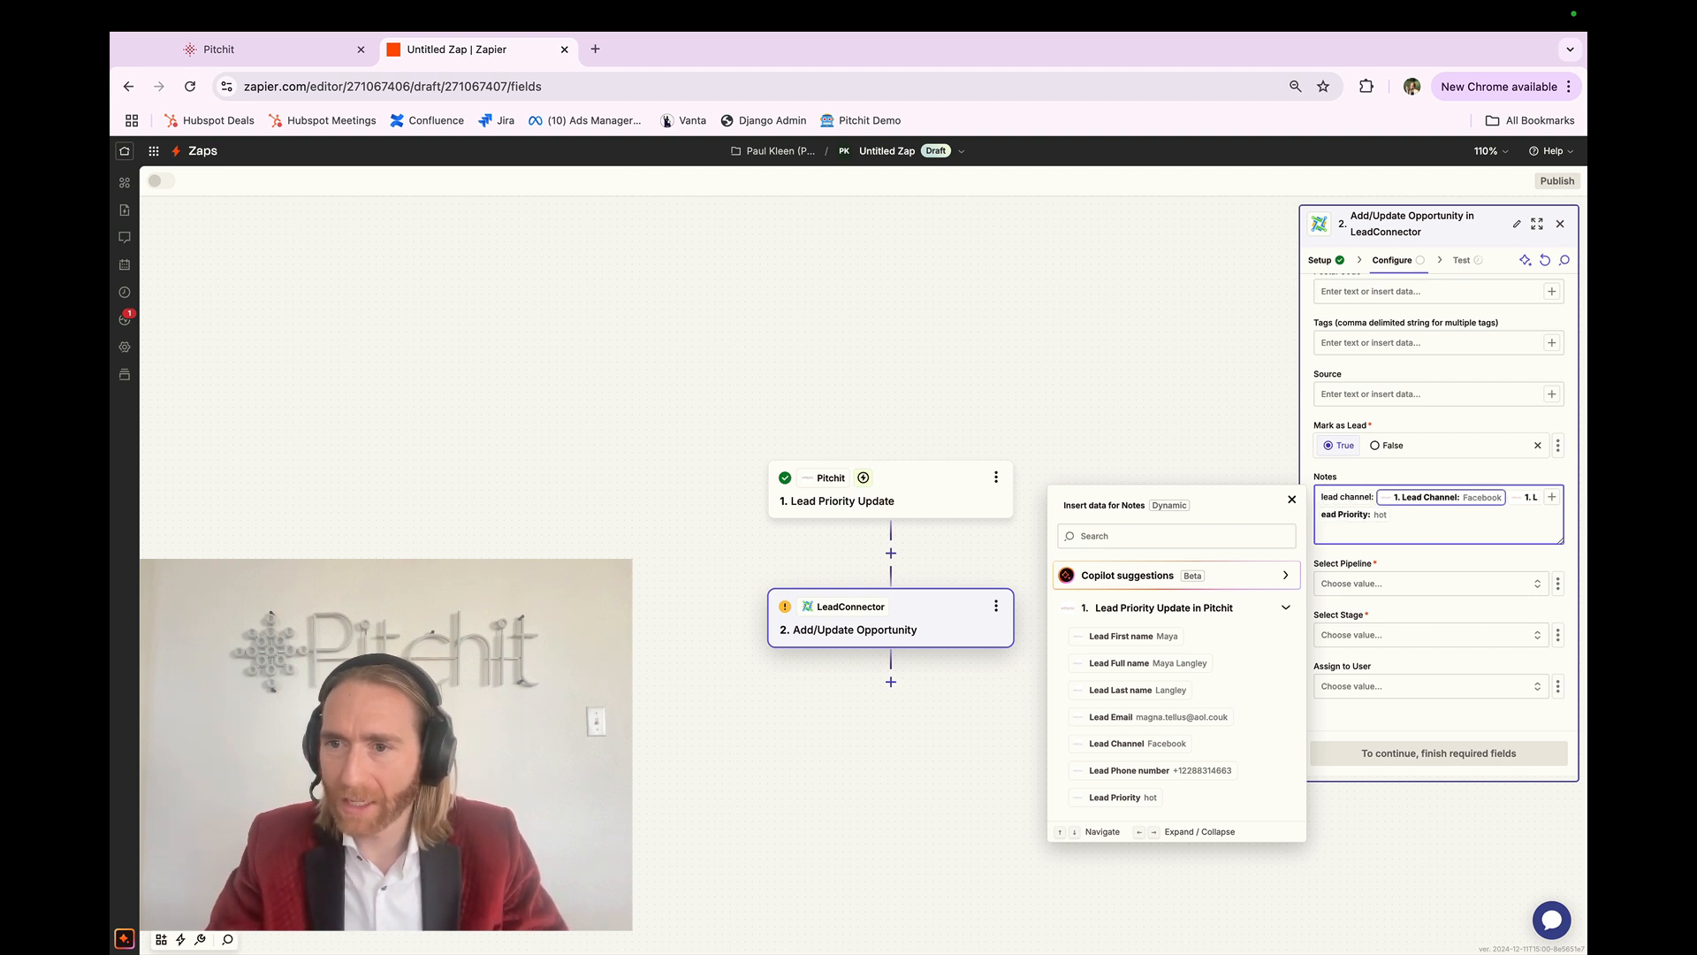
key("Return")
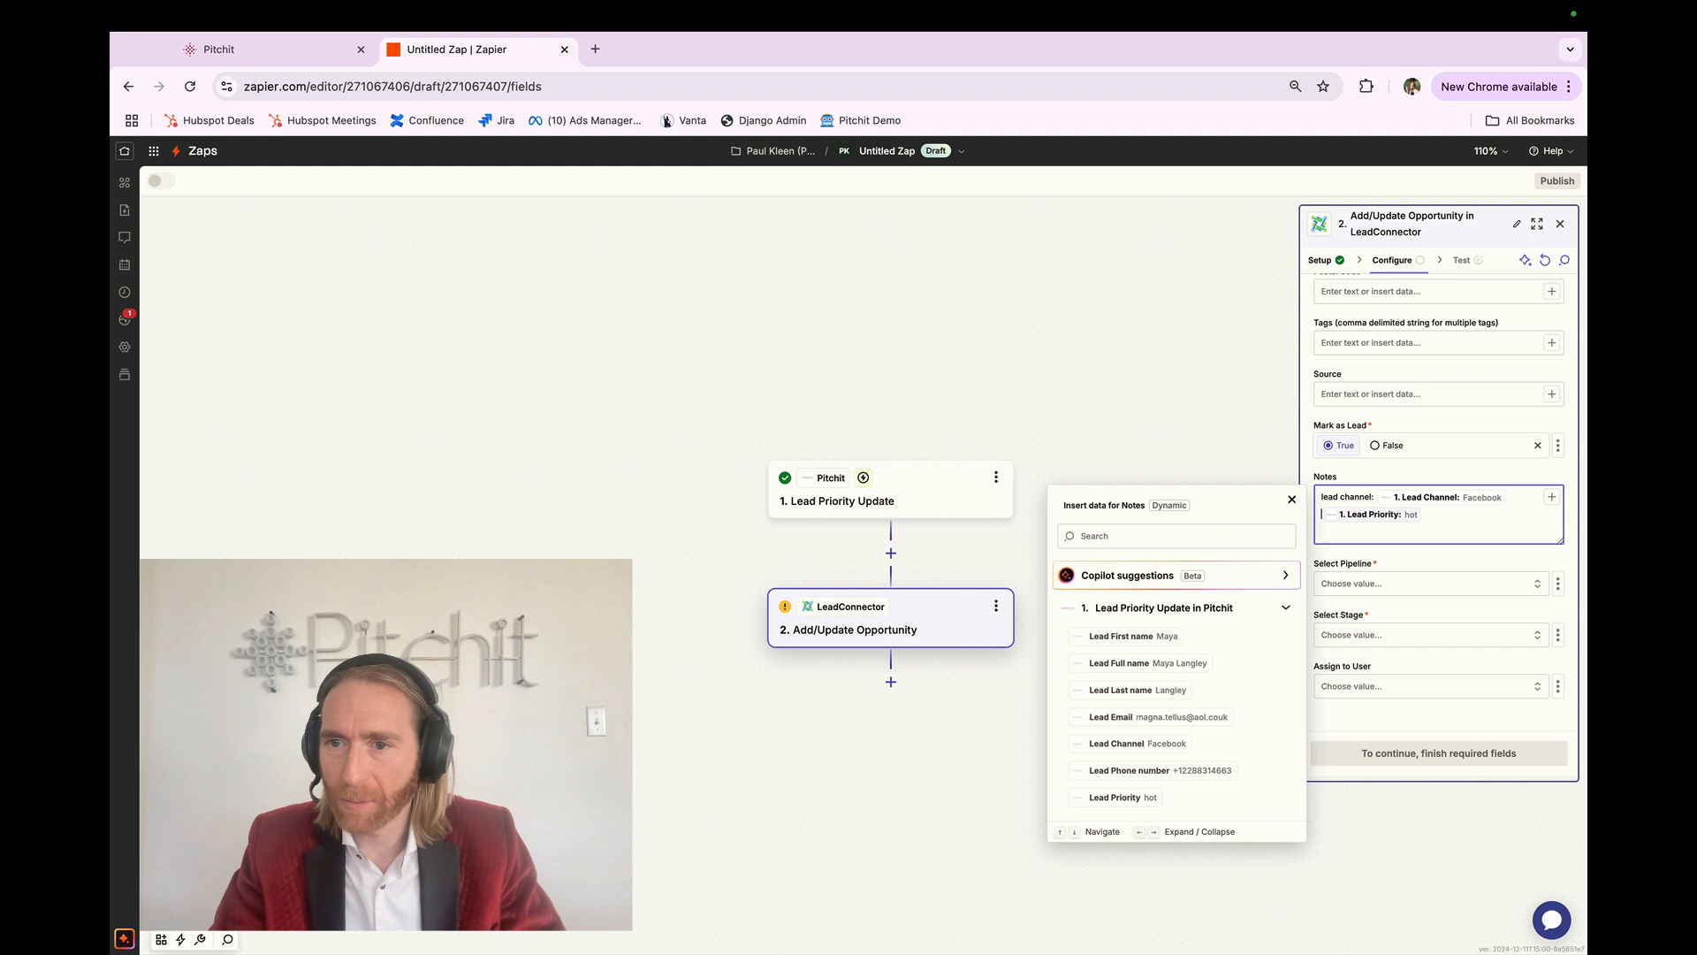
type("lead priority:")
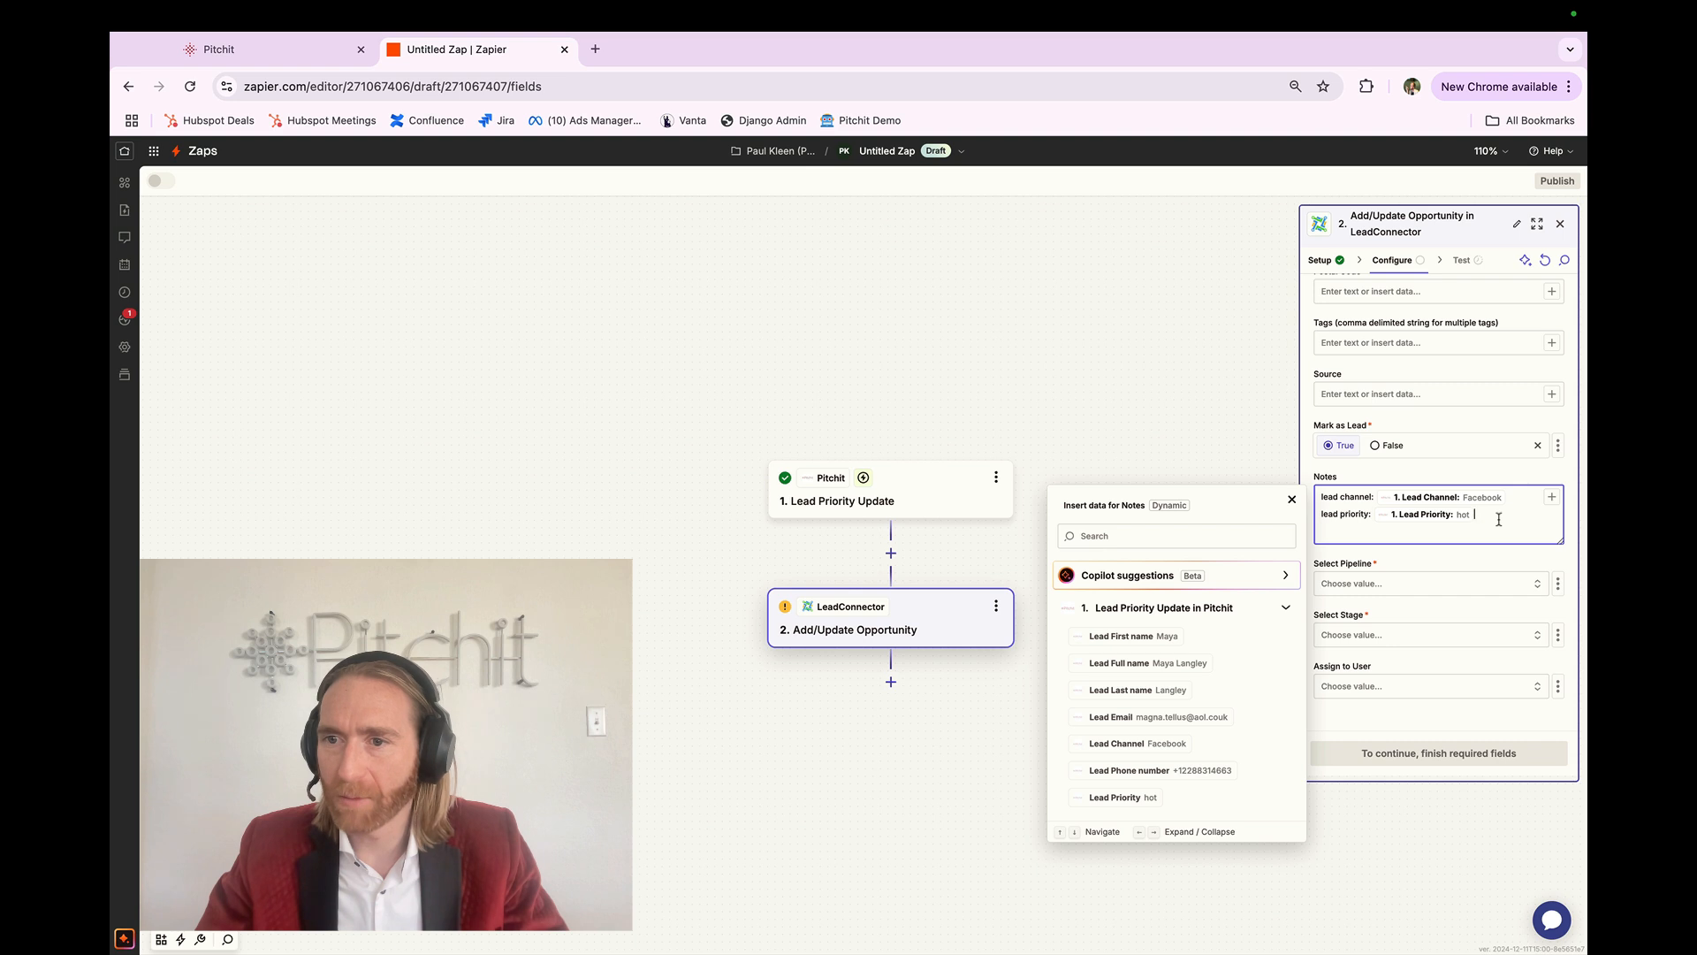
left_click(1485, 569)
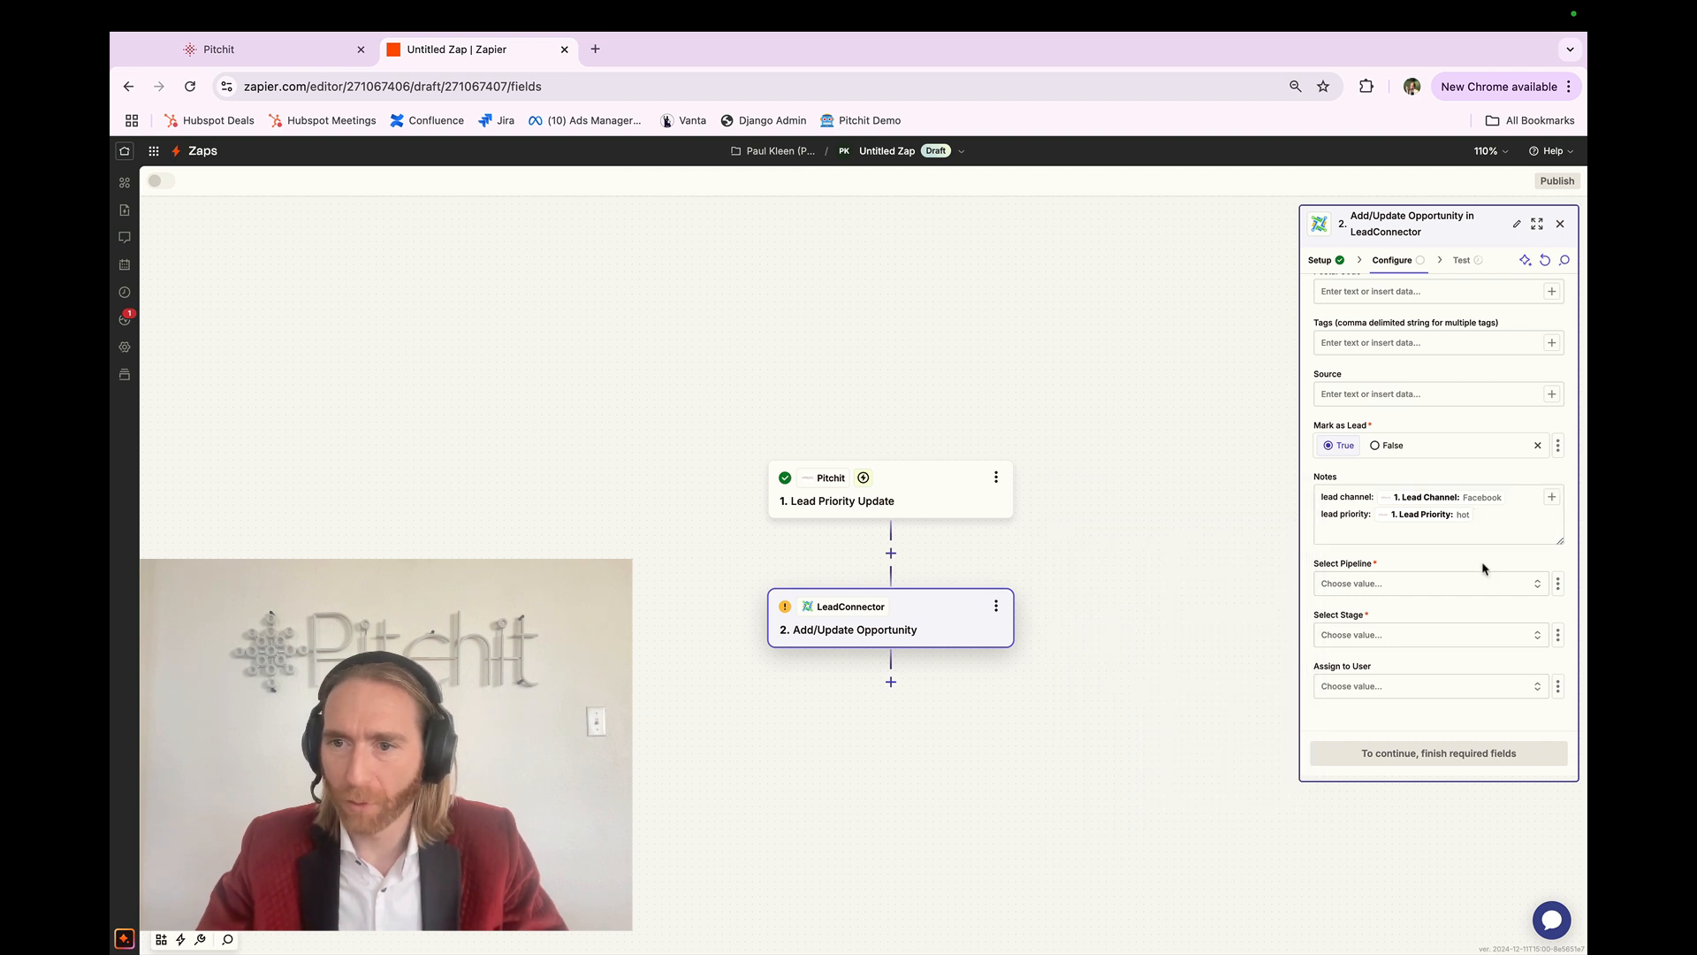
Step: Choose Test Pipeline as the pipeline and Hot Lead as the stage
left_click(1398, 583)
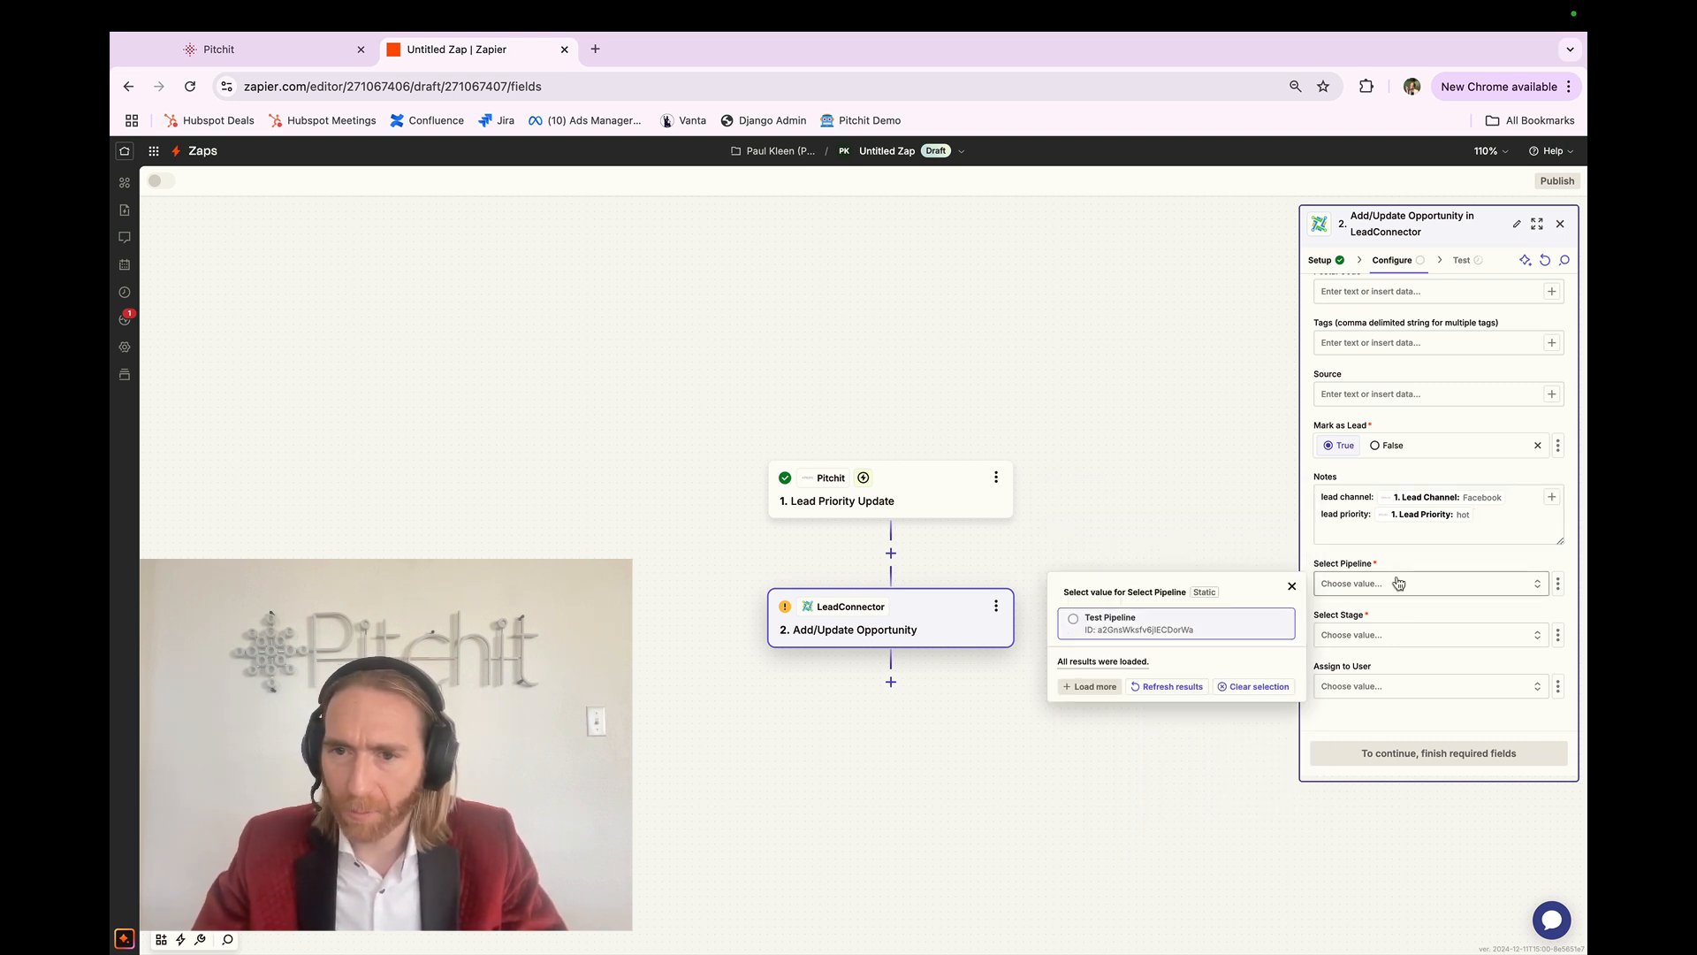
left_click(1198, 623)
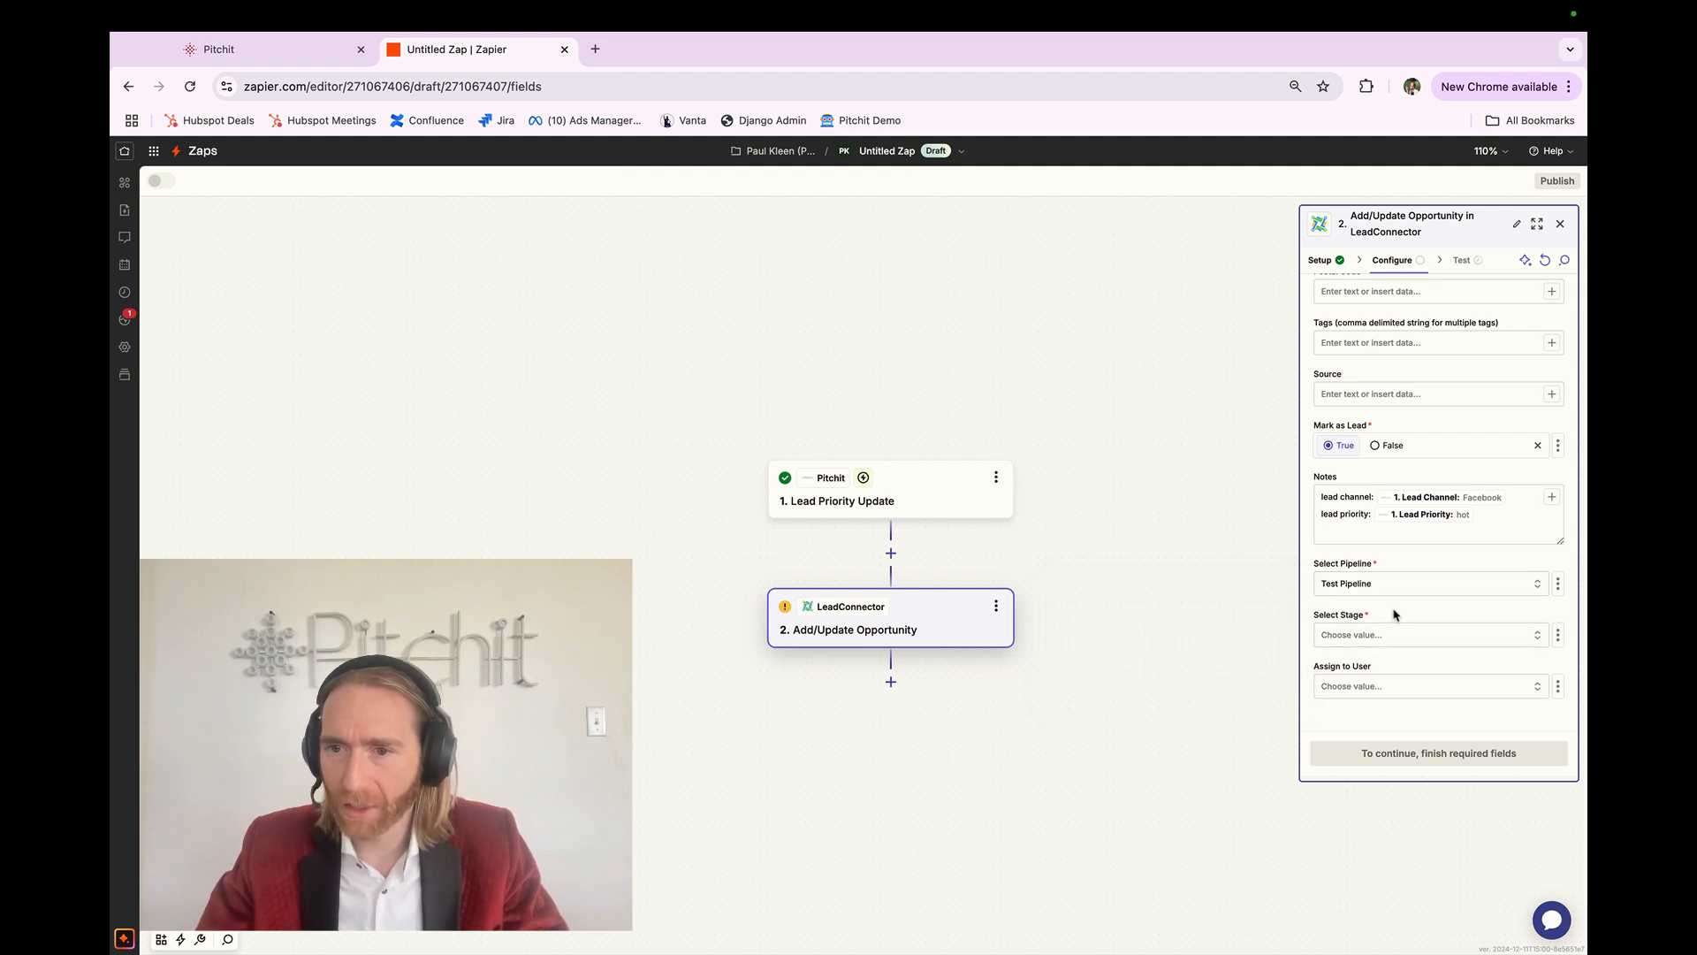
left_click(1378, 639)
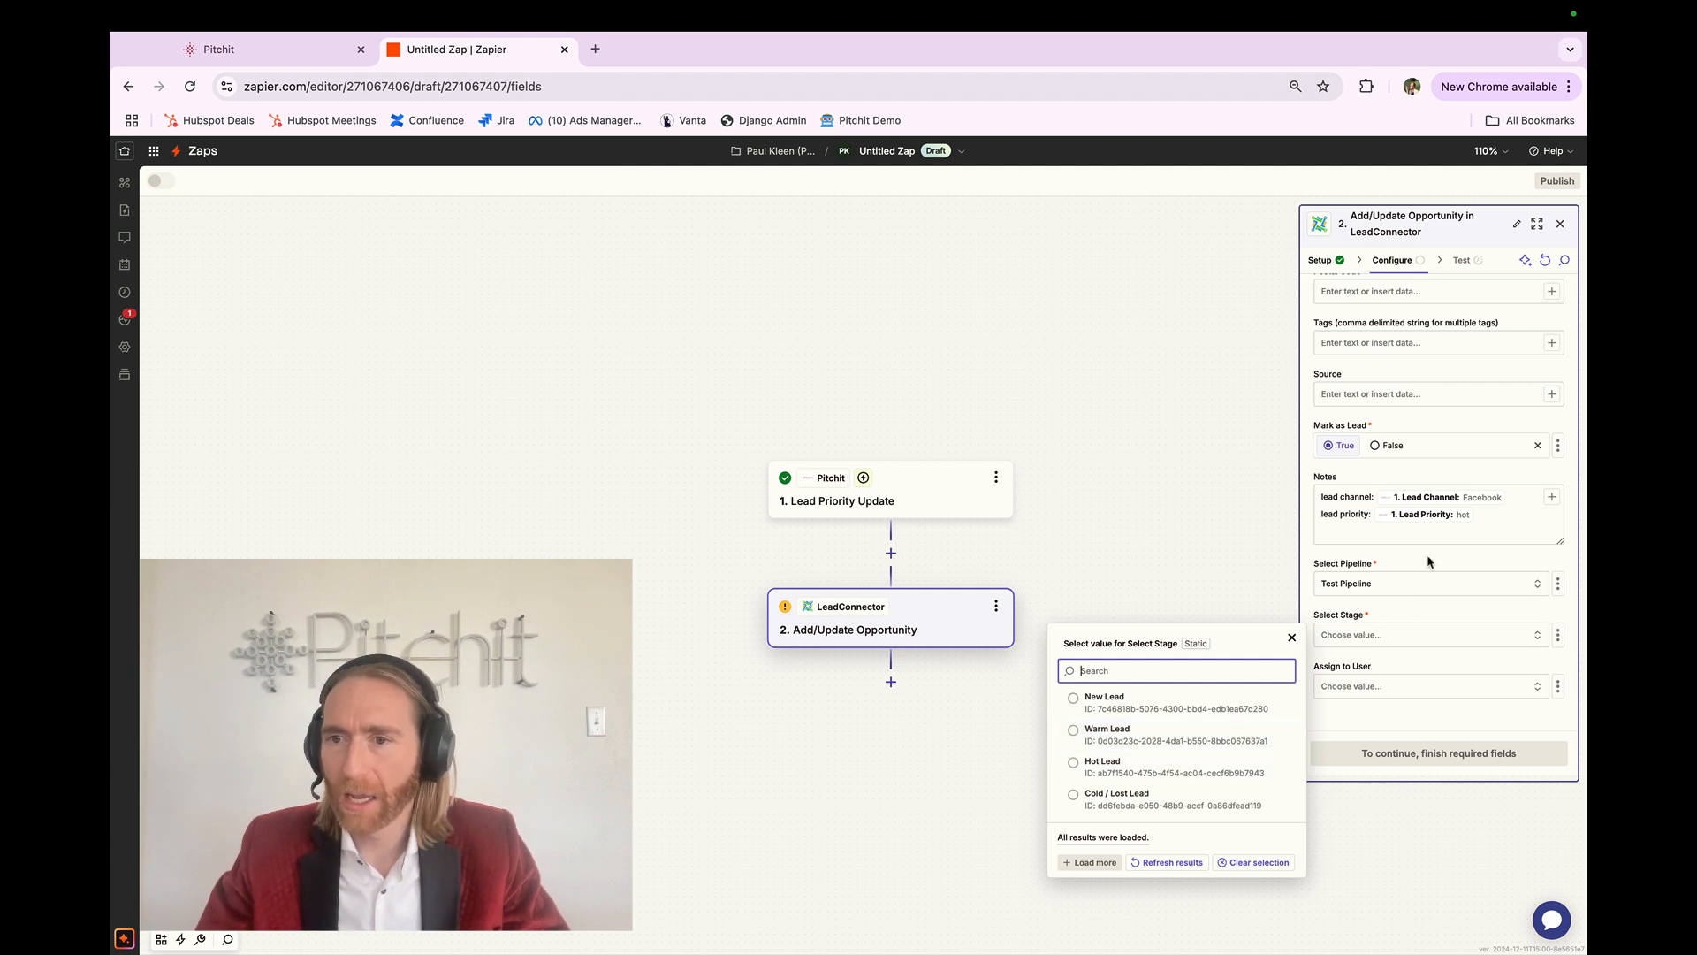
left_click(1469, 521)
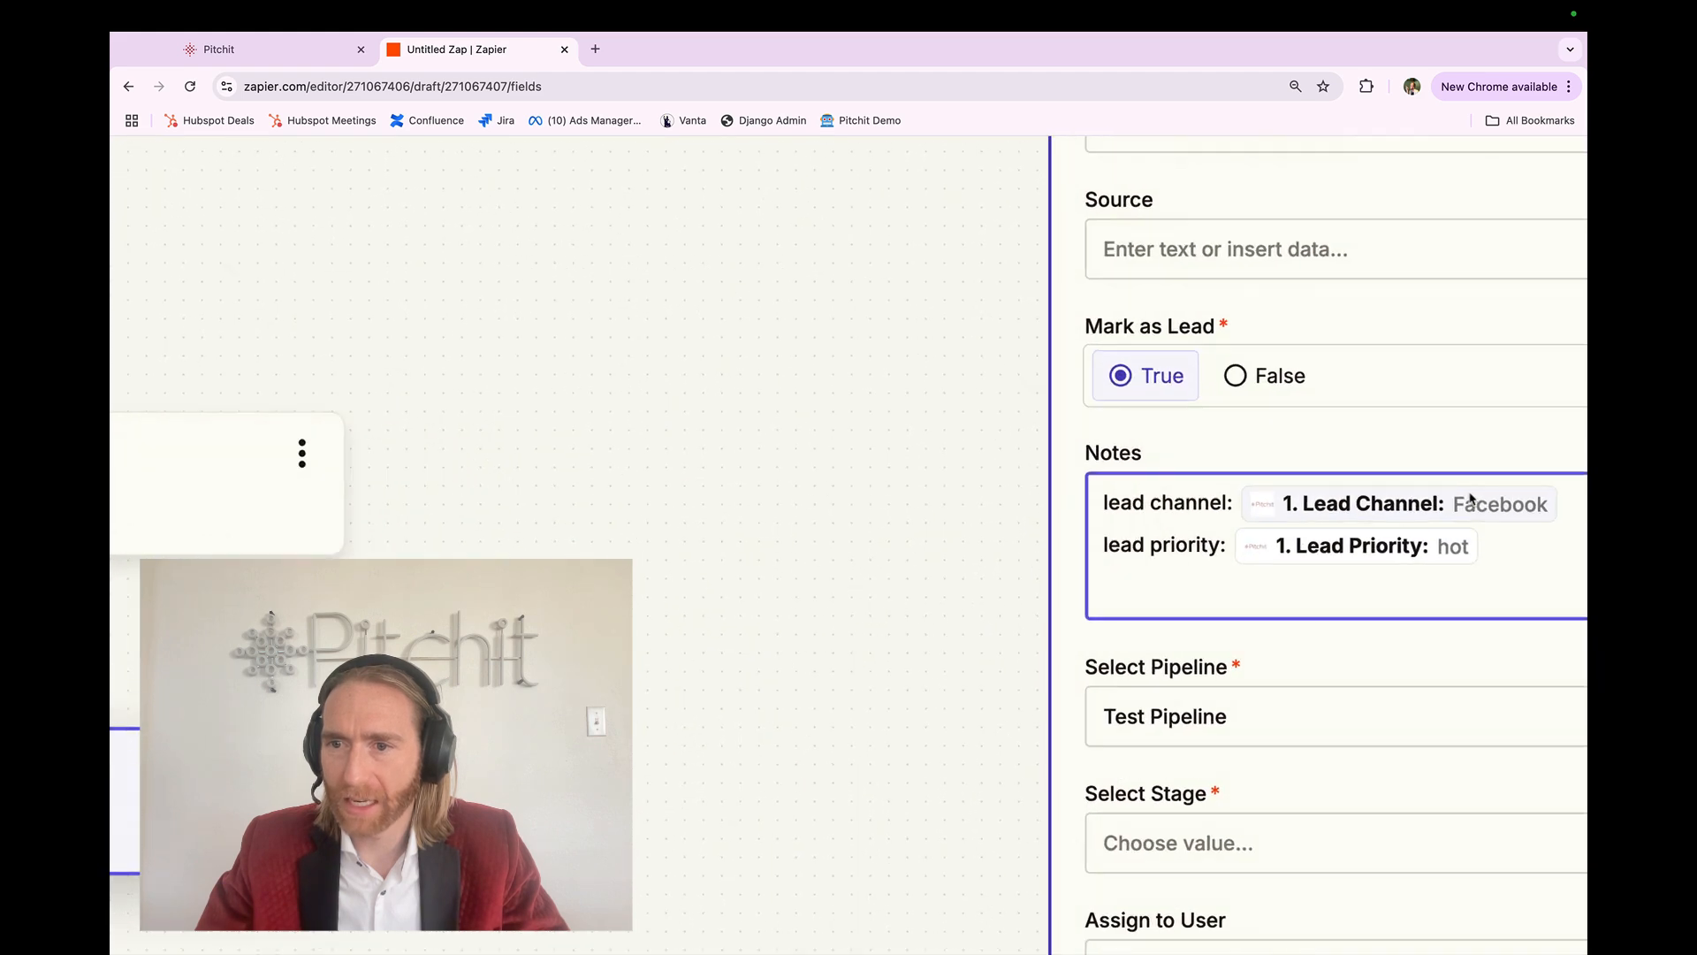
left_click(1382, 683)
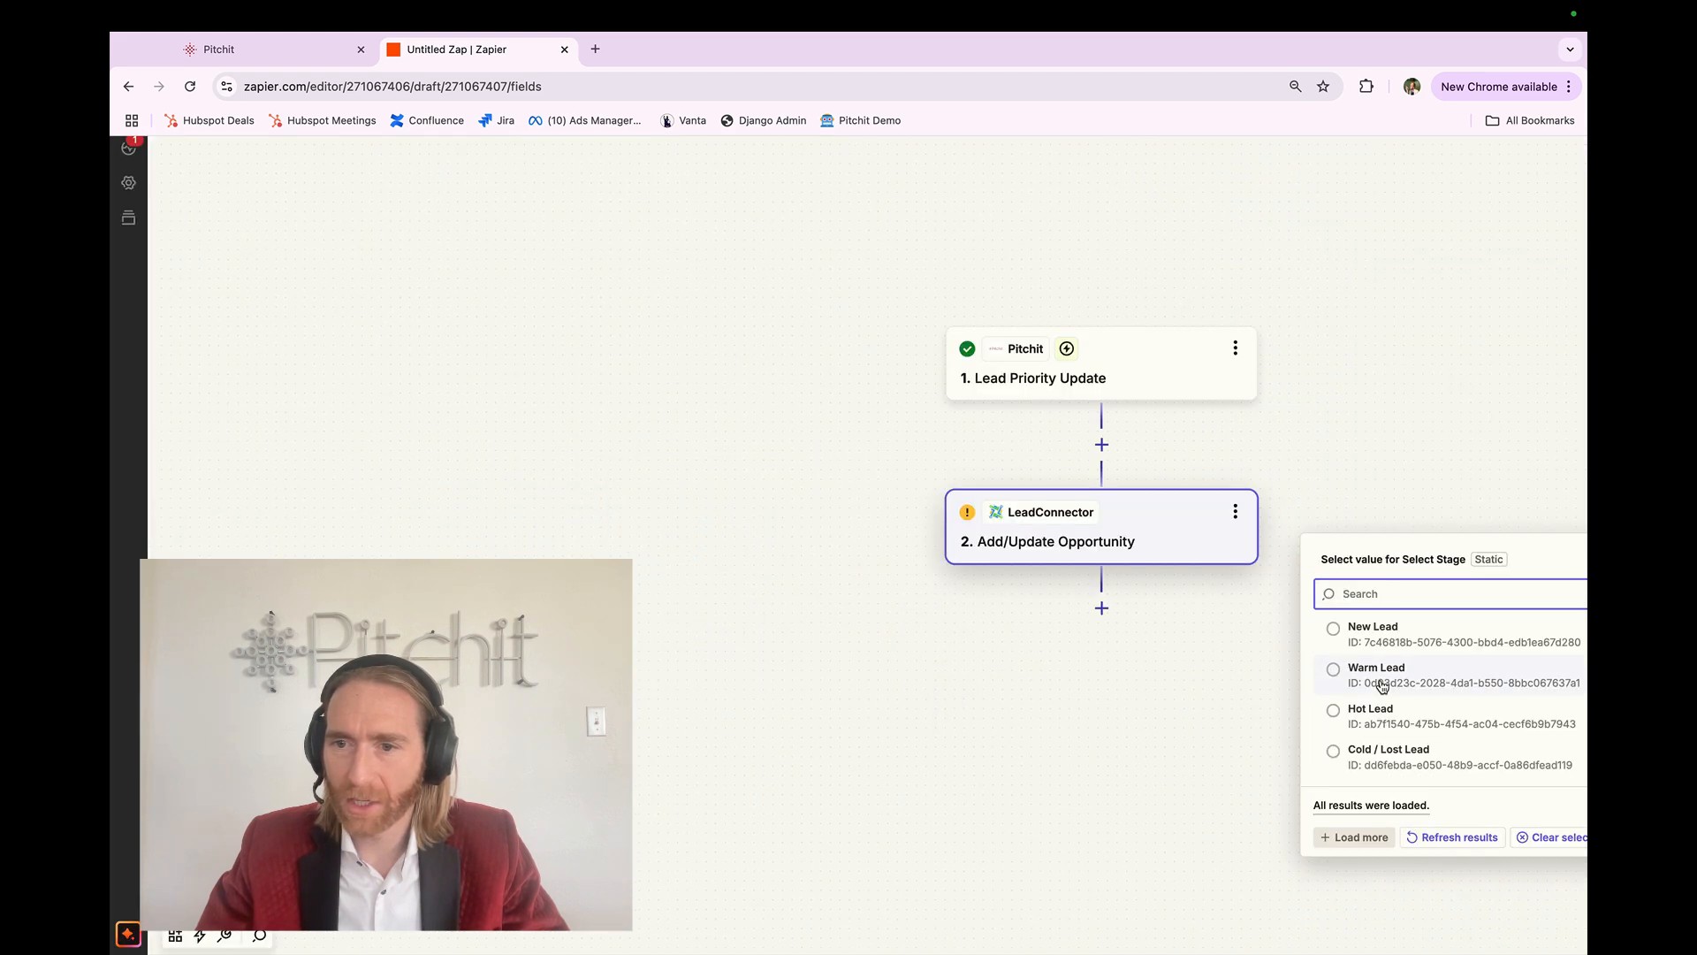
left_click(1387, 716)
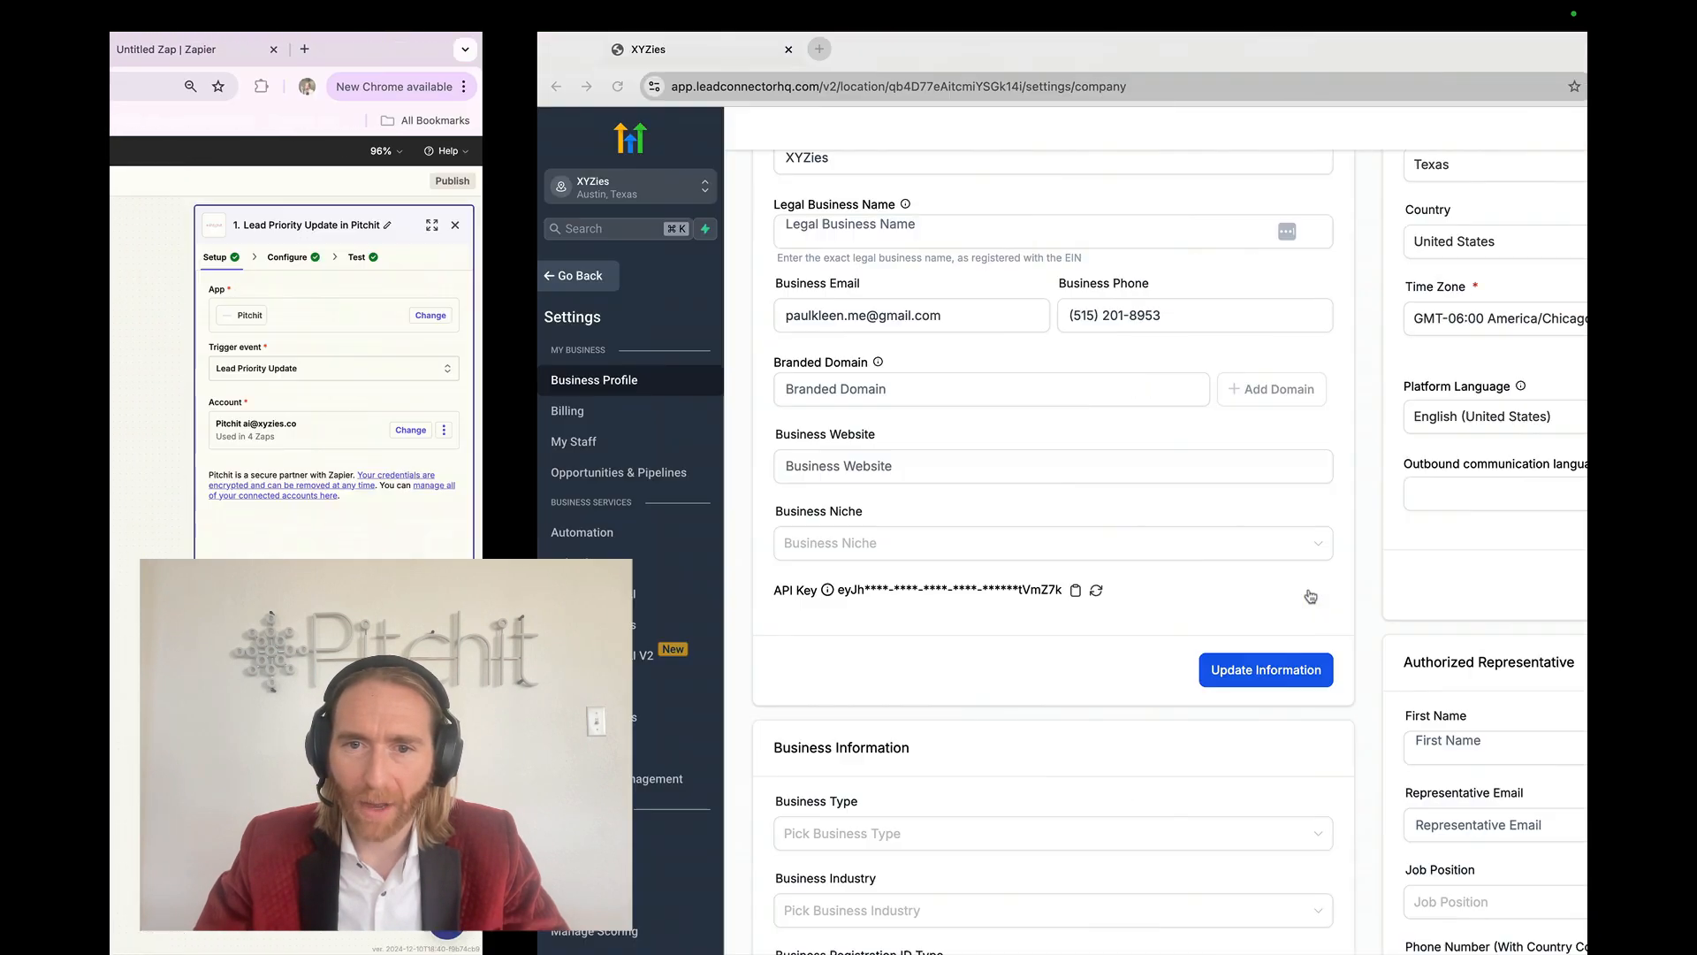
Step: Go back from the business settings to the Opportunities pipeline board
left_click(156, 275)
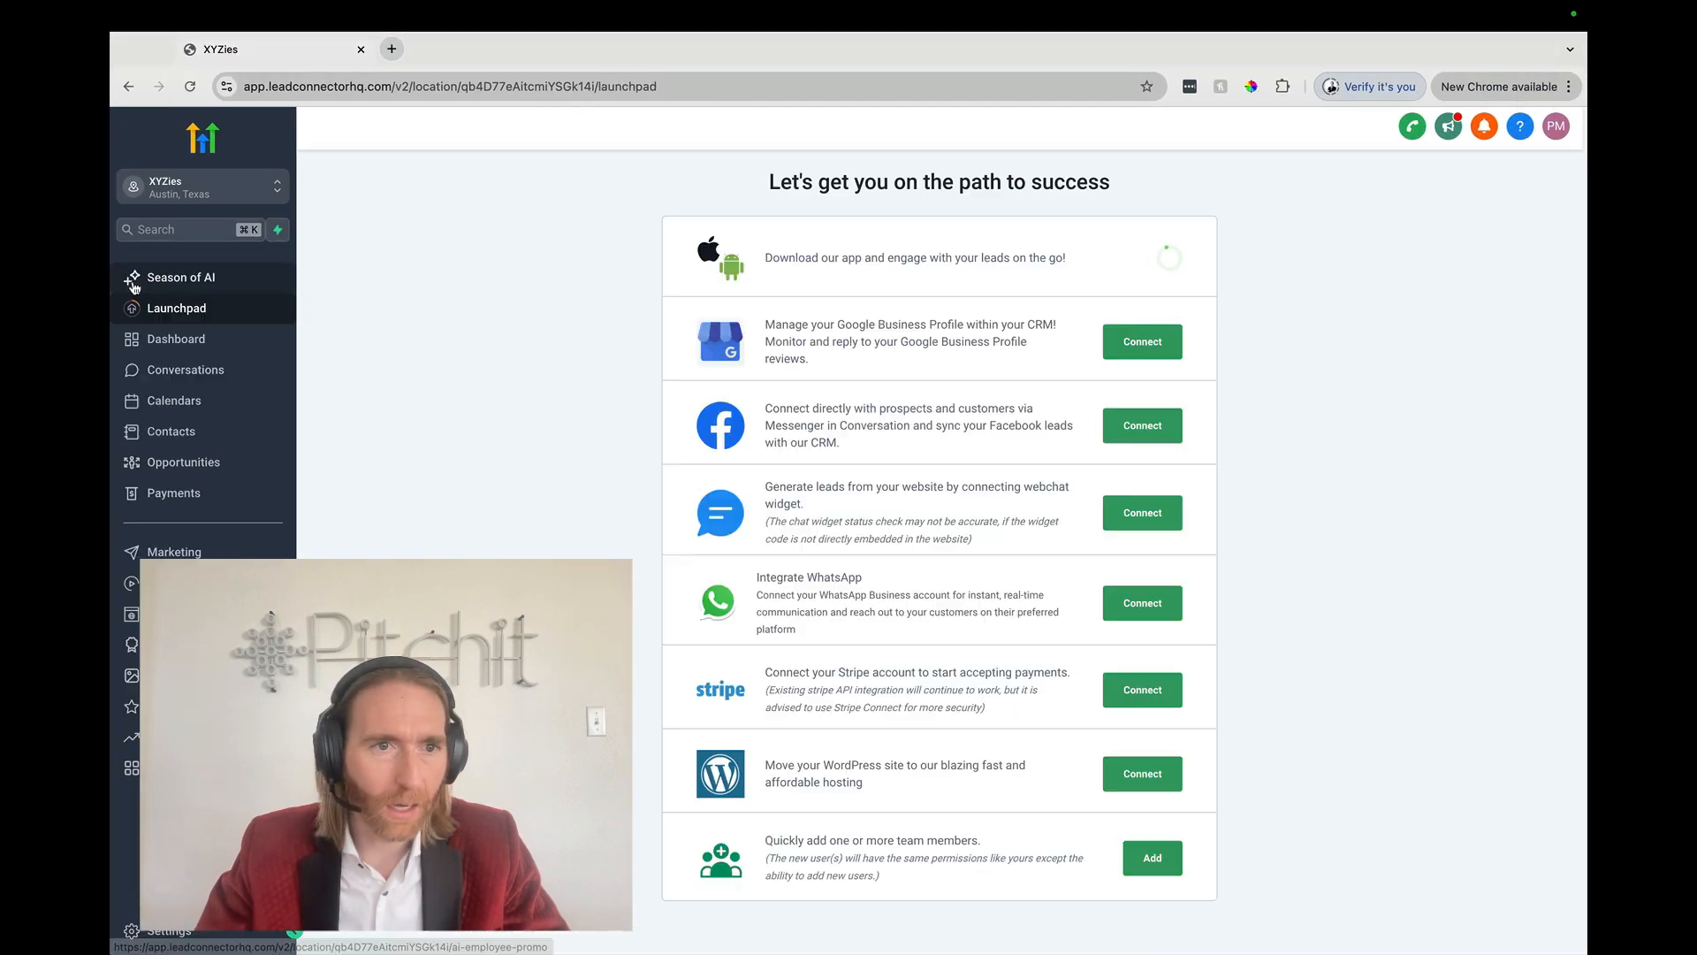
left_click(181, 462)
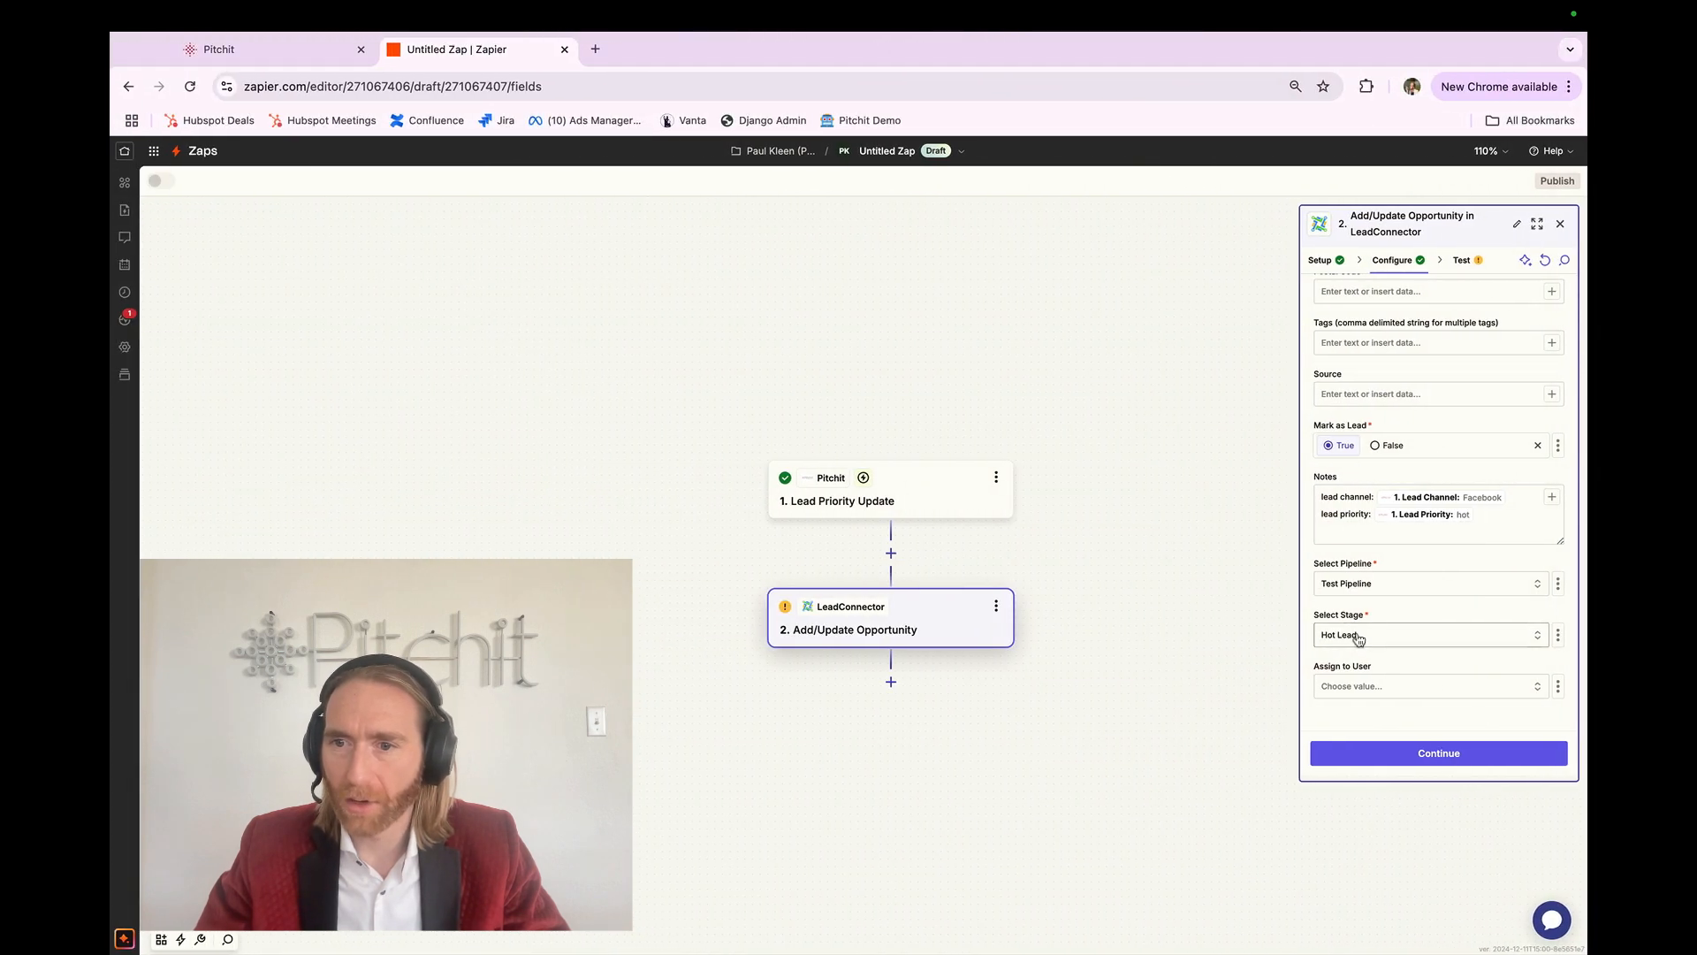
Step: Confirm the stage remains Hot Lead and insert a new step after the Pitchit trigger
left_click(1365, 636)
left_click(1365, 636)
left_click(1366, 636)
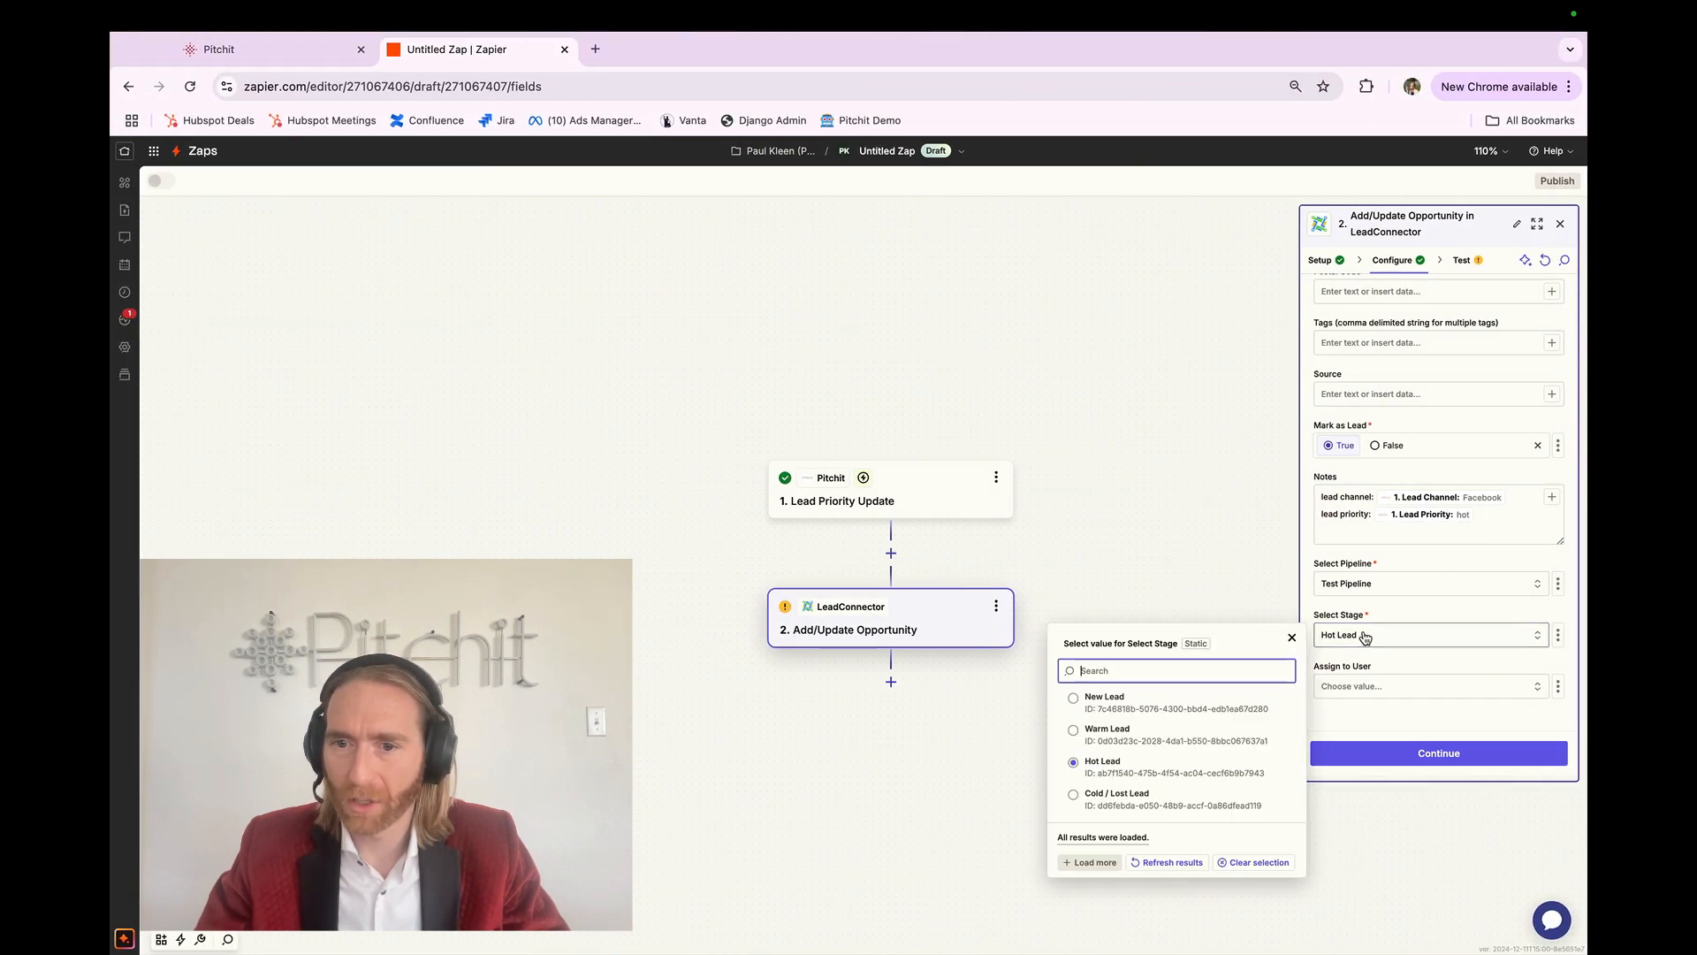
left_click(1366, 636)
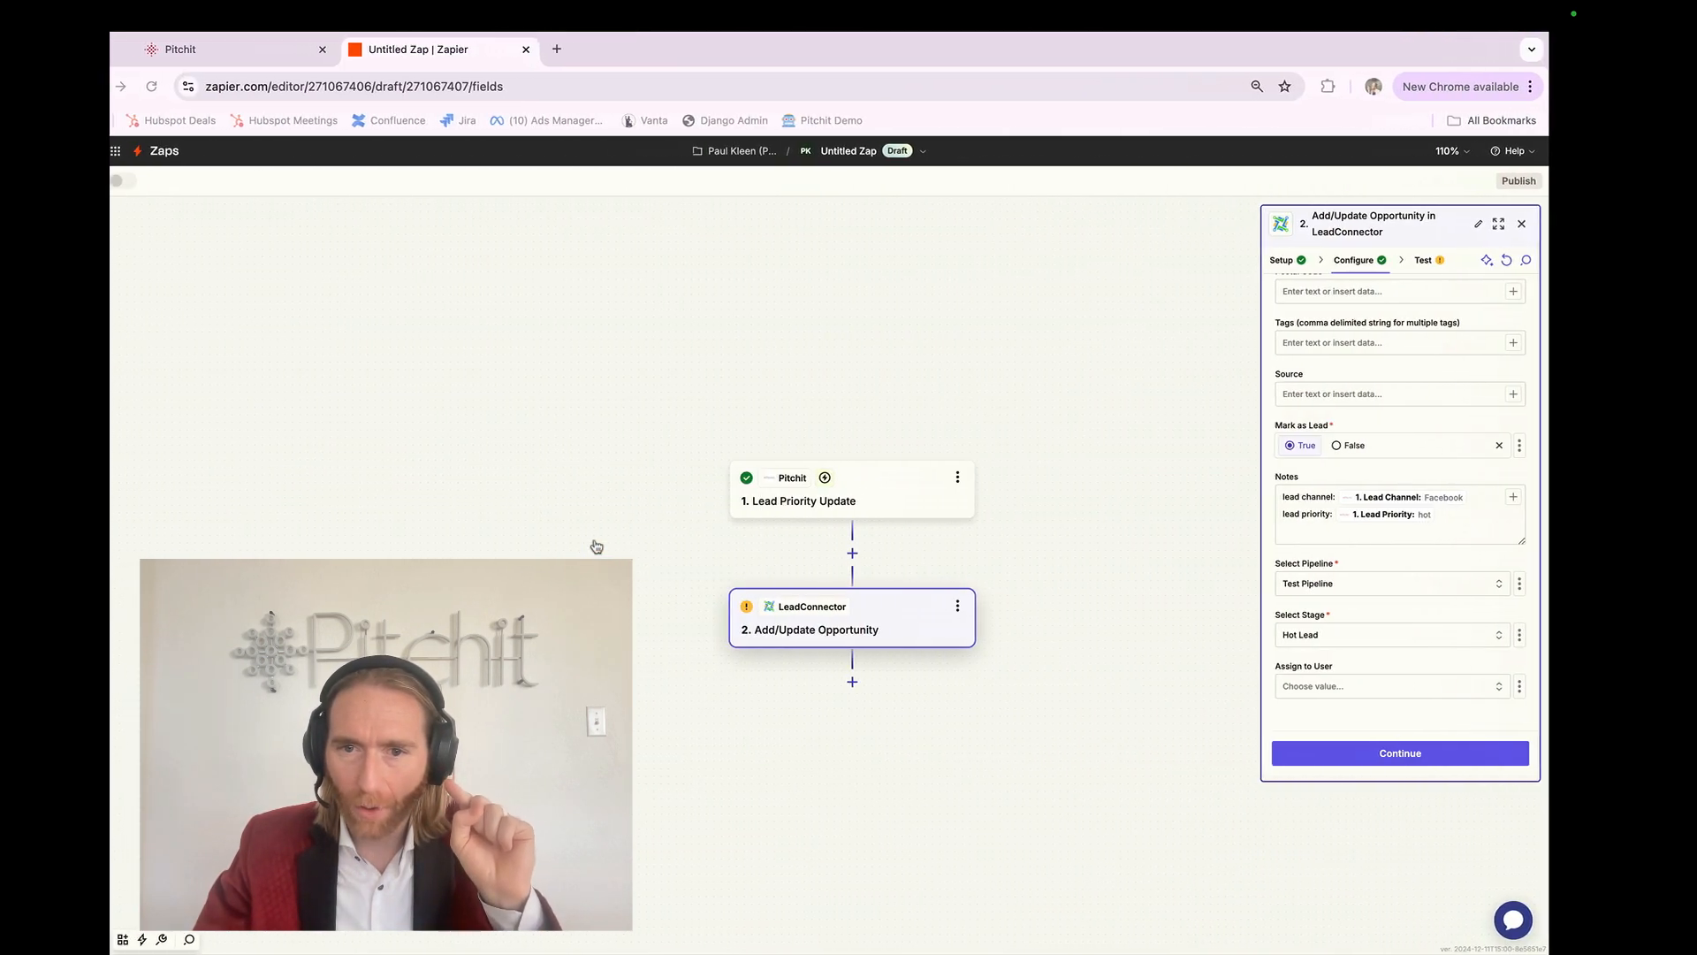
left_click(1376, 655)
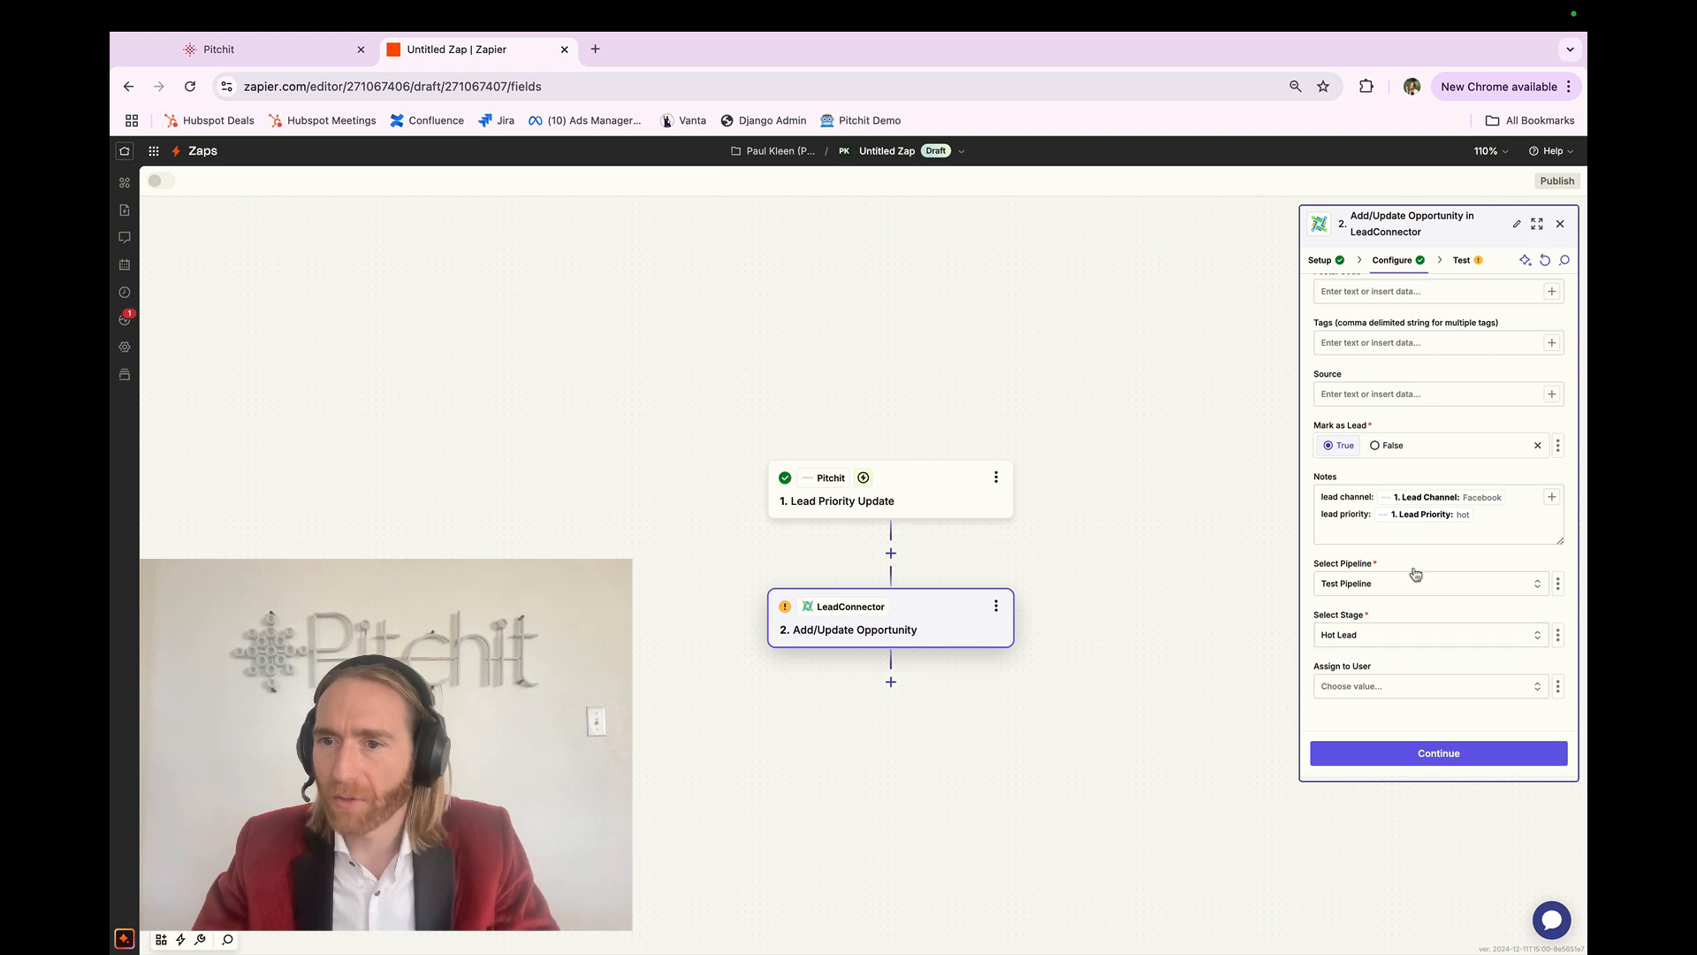
left_click(1393, 636)
left_click(1393, 636)
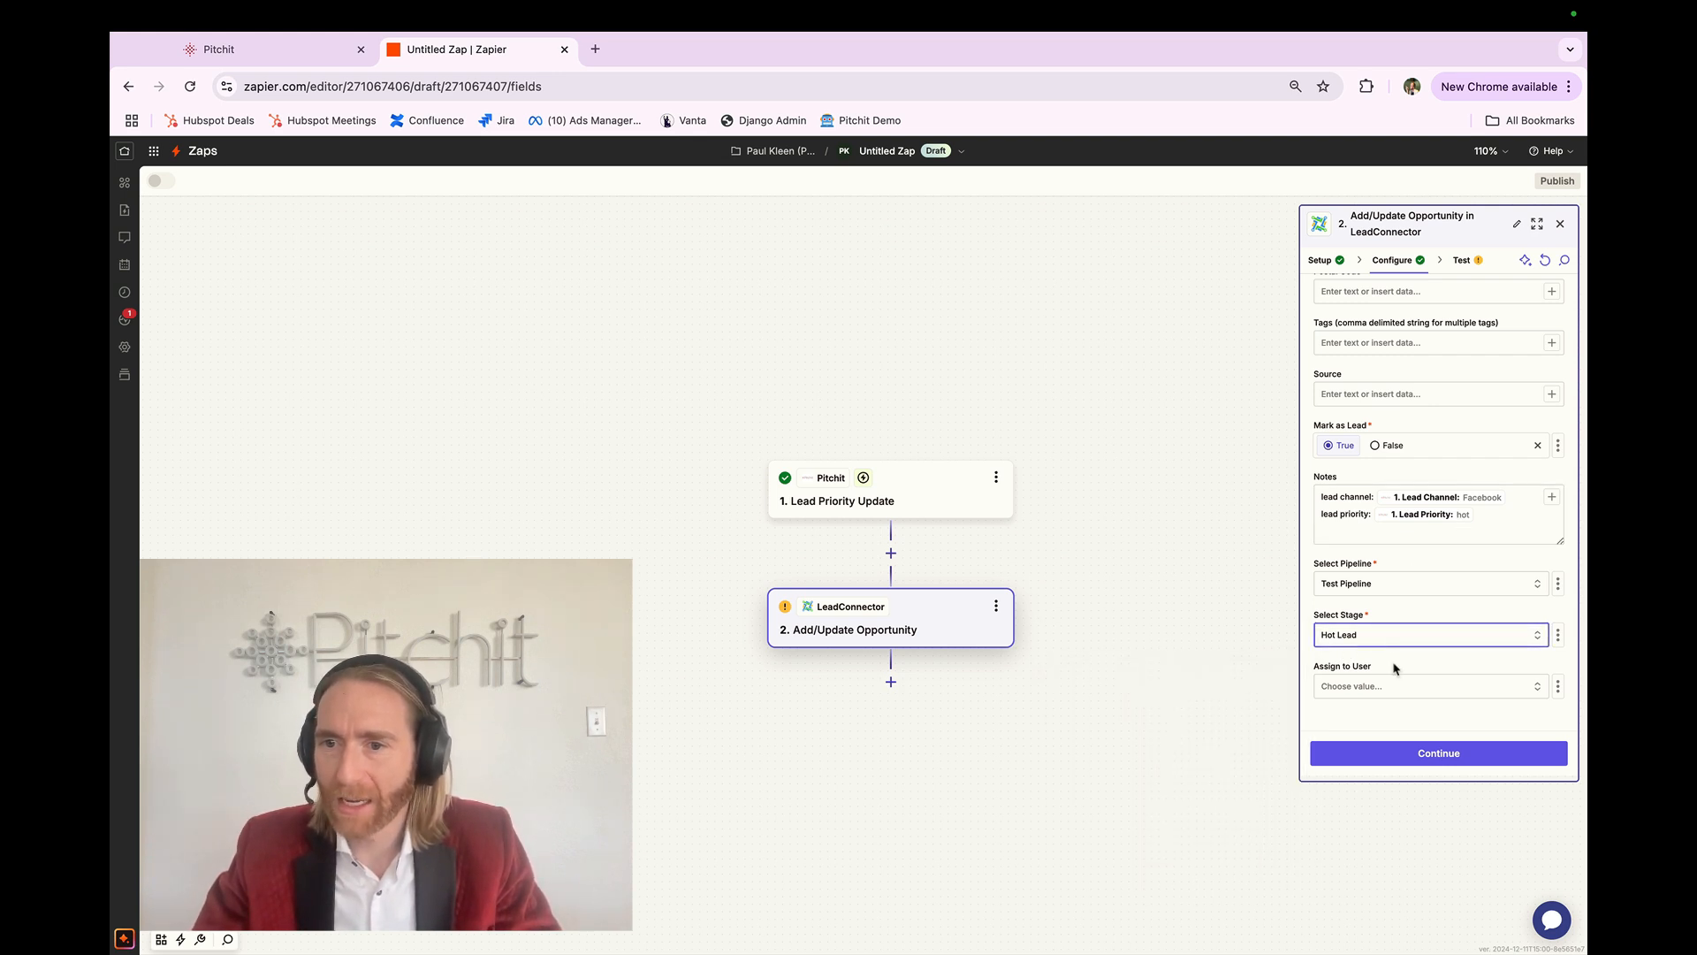
left_click(1395, 669)
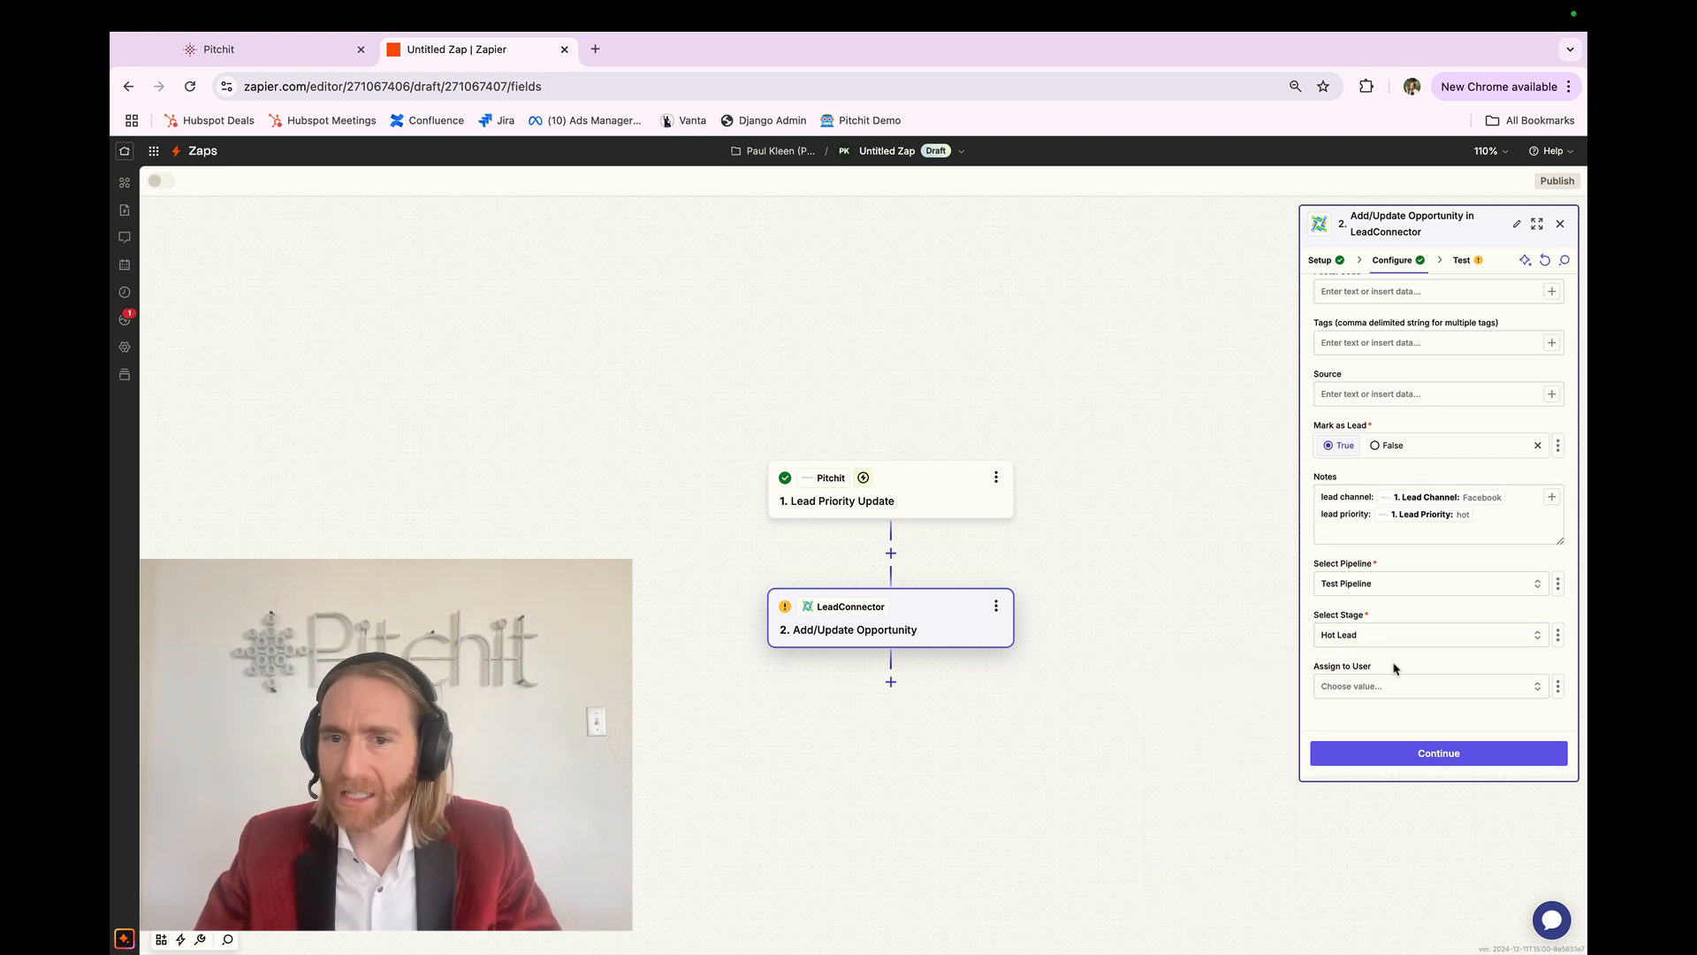
left_click(890, 553)
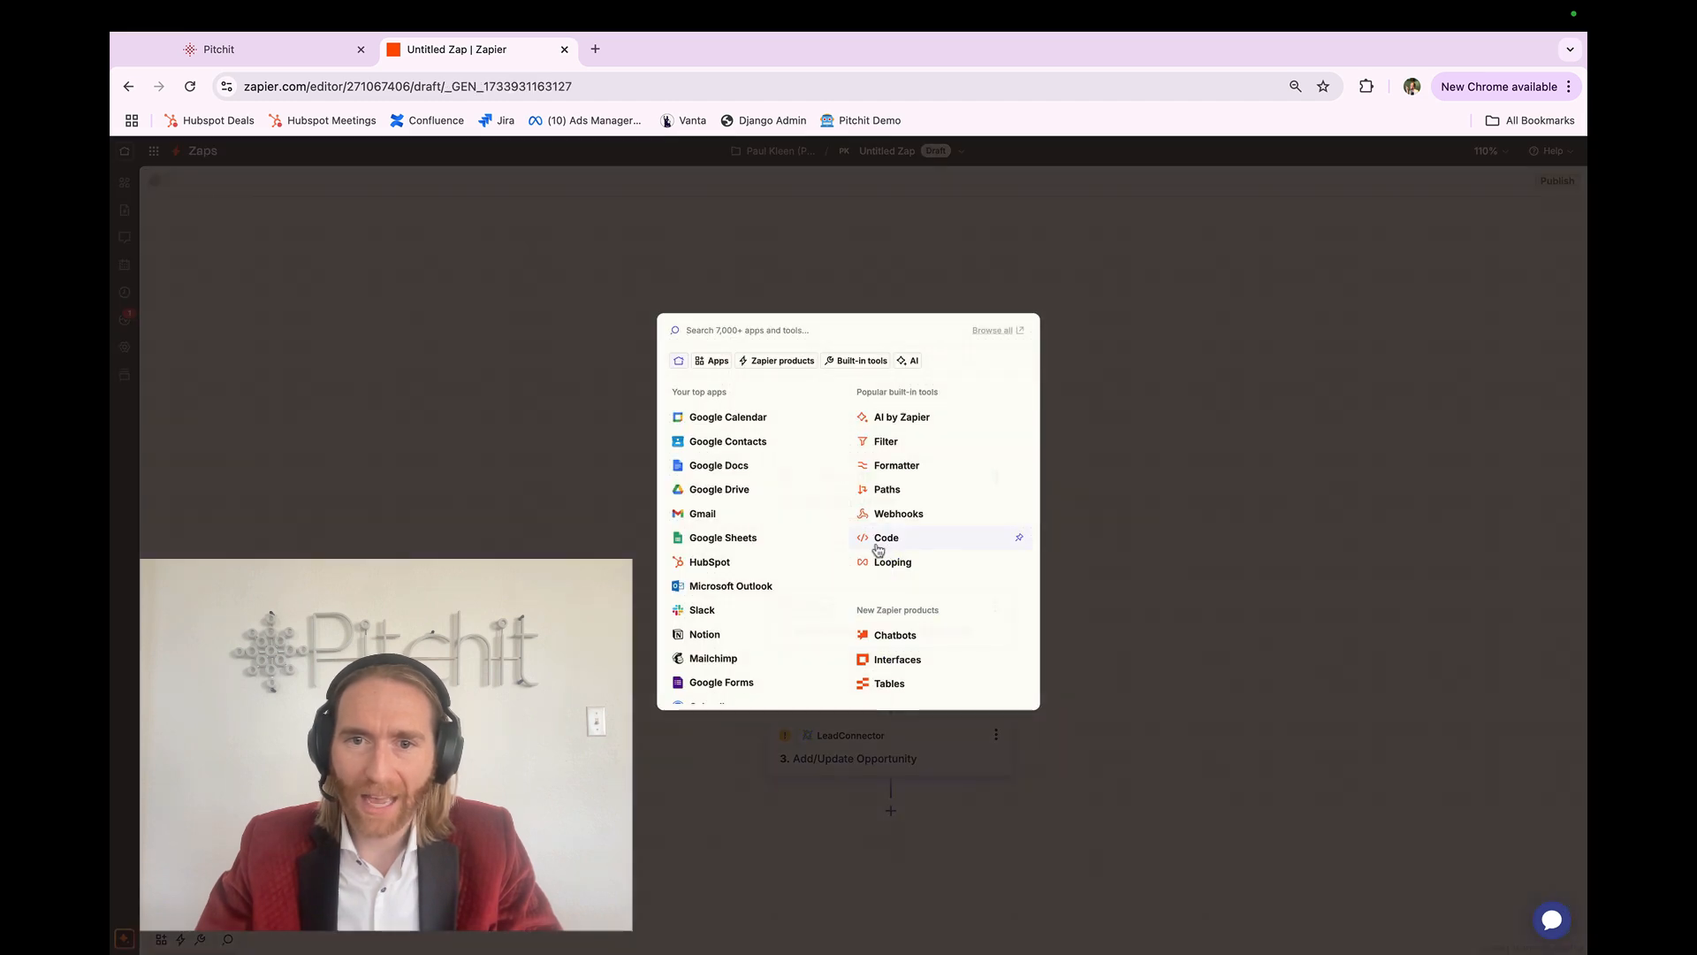
Step: Add a Paths step that splits the zap after the Pitchit trigger
left_click(882, 490)
left_click(1021, 594)
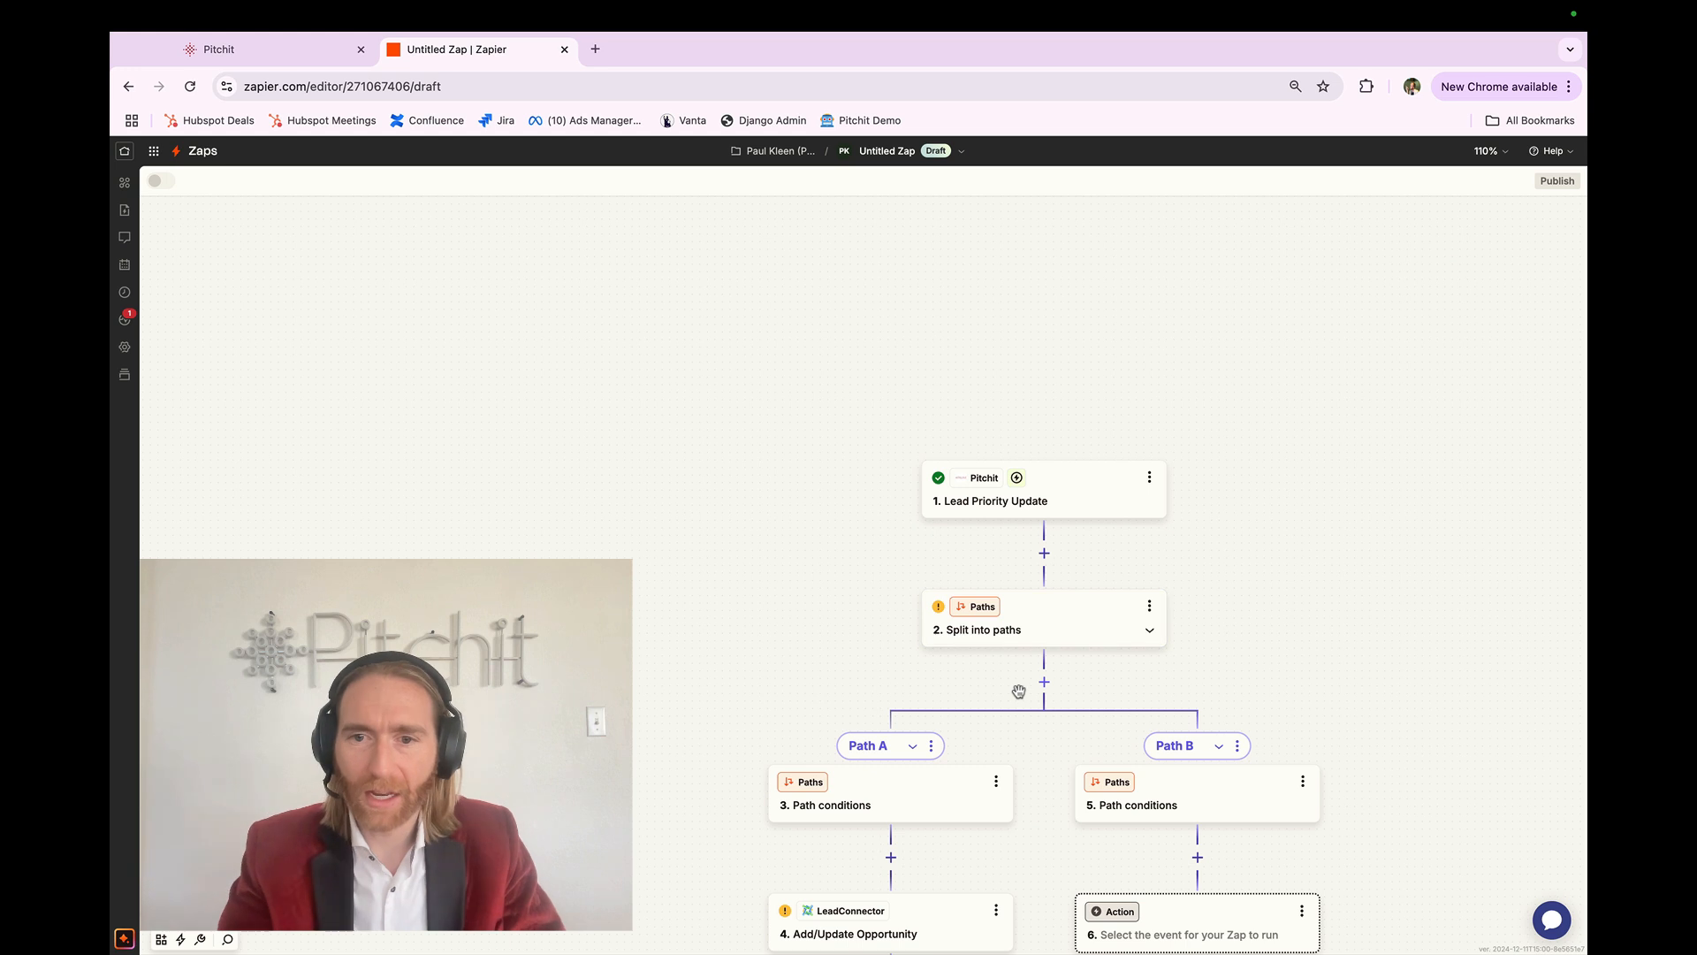
left_click_drag(1018, 691, 880, 520)
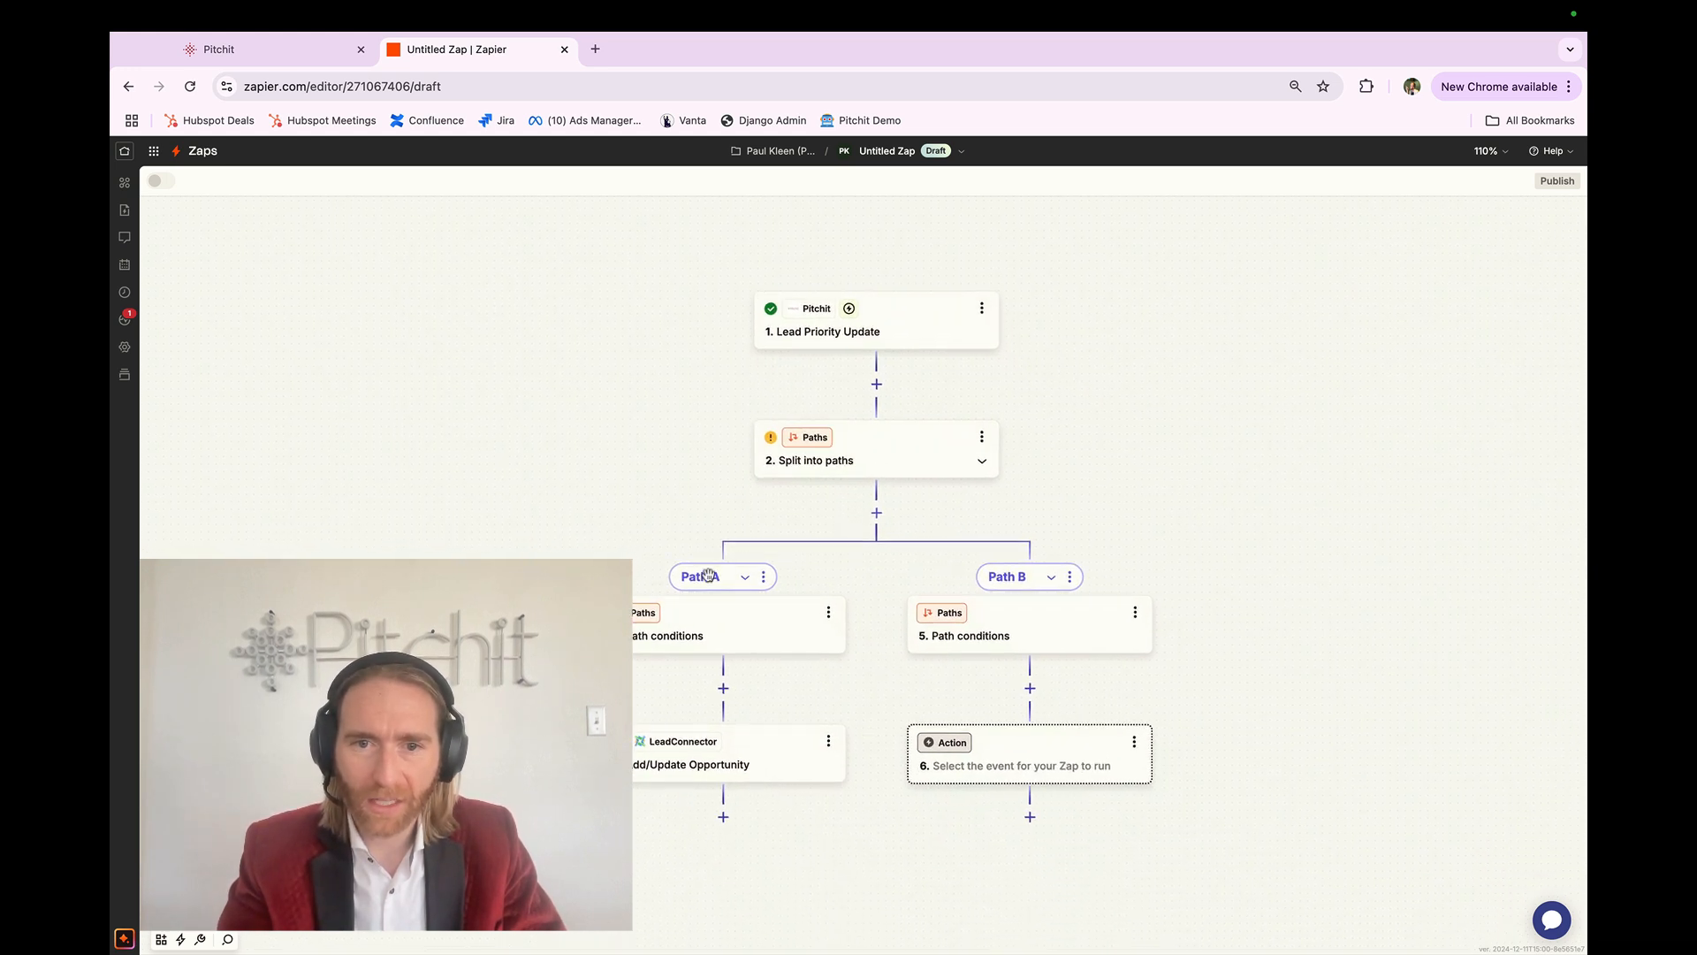
Step: Set Path A's custom rule to Lead Priority (Text) Contains 'hot' and test it successfully
left_click(708, 634)
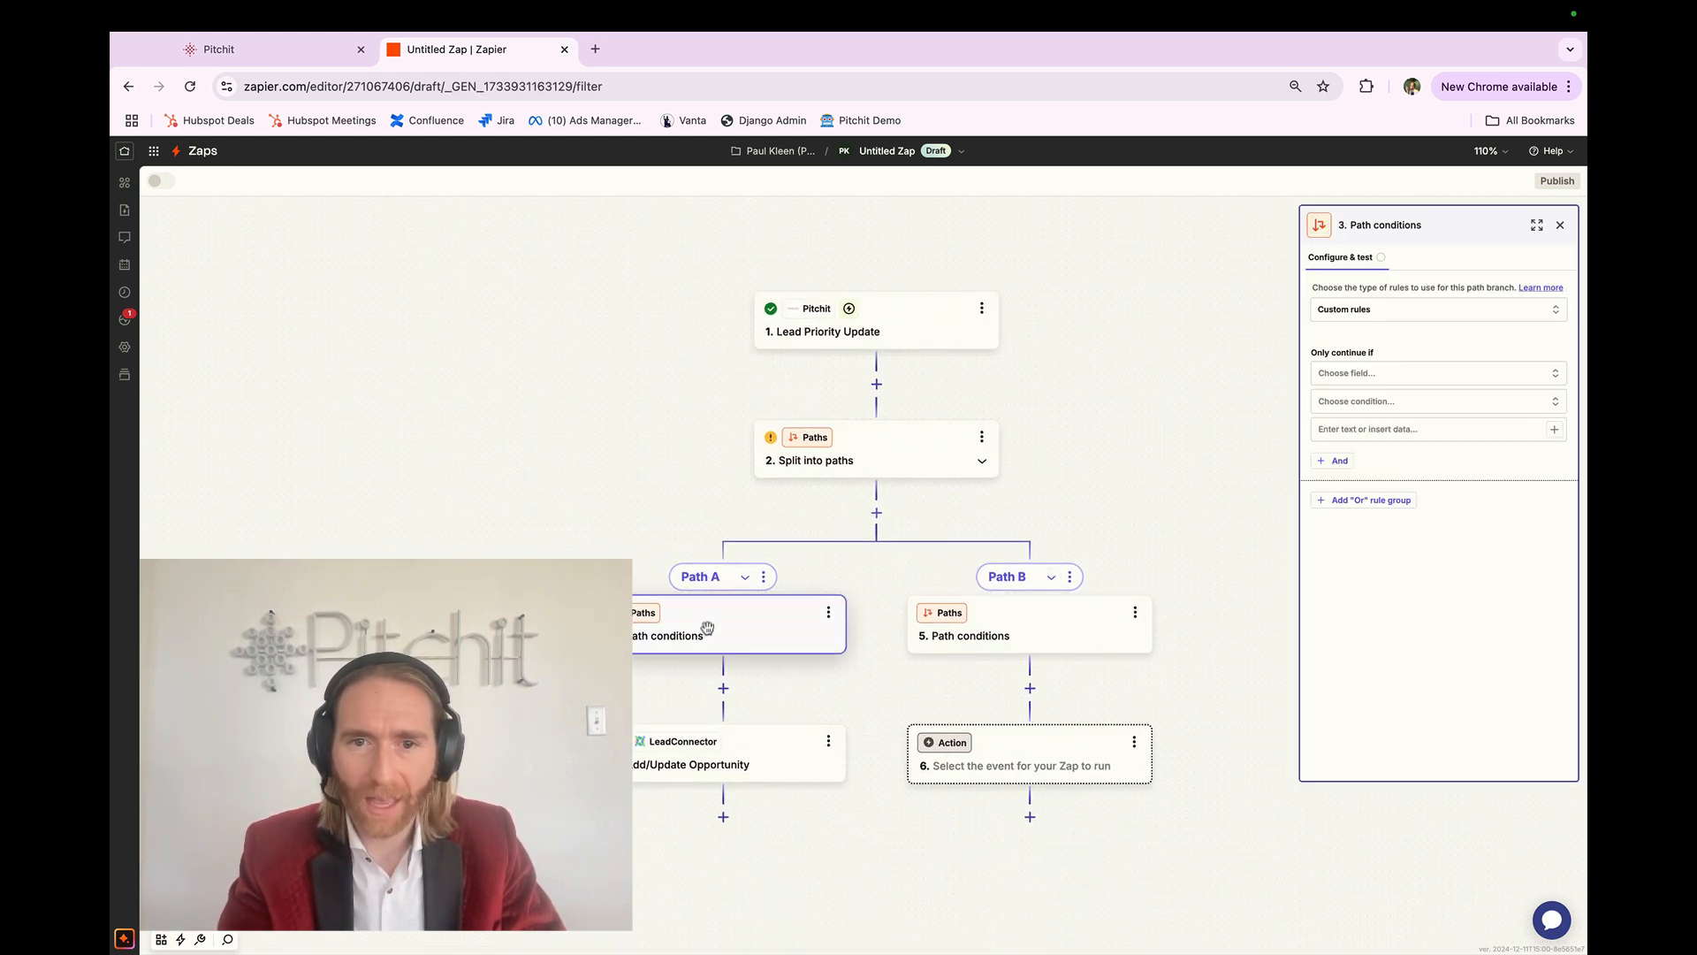
left_click(1411, 315)
left_click(1411, 315)
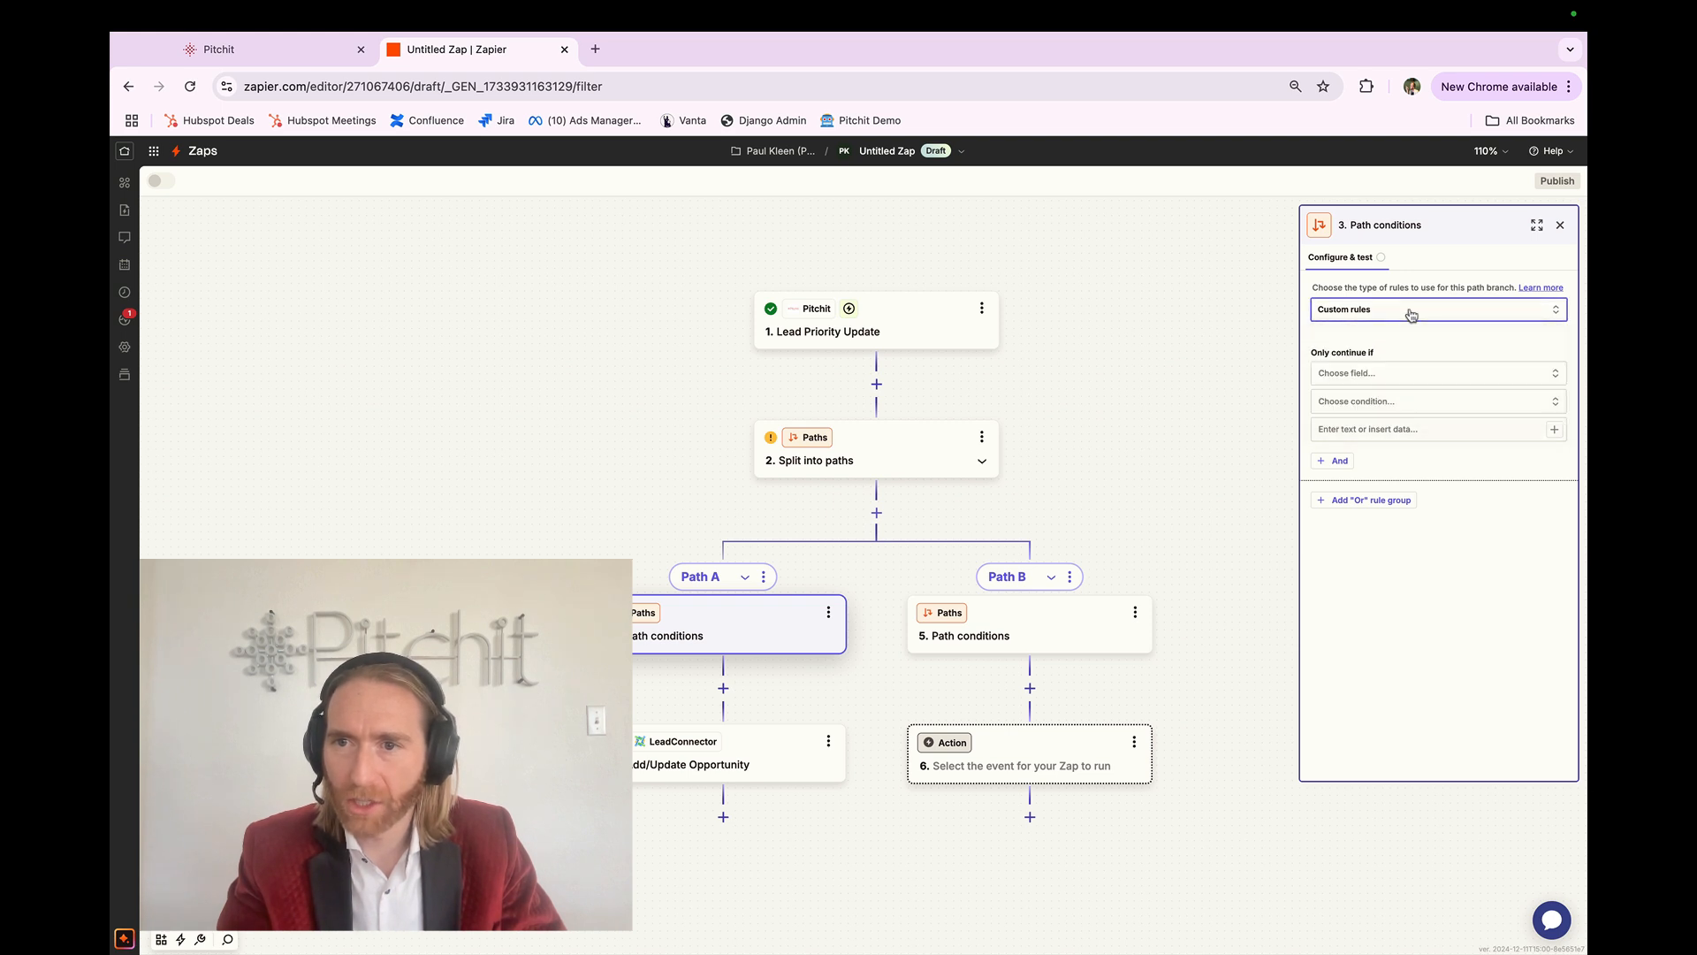
left_click(1396, 373)
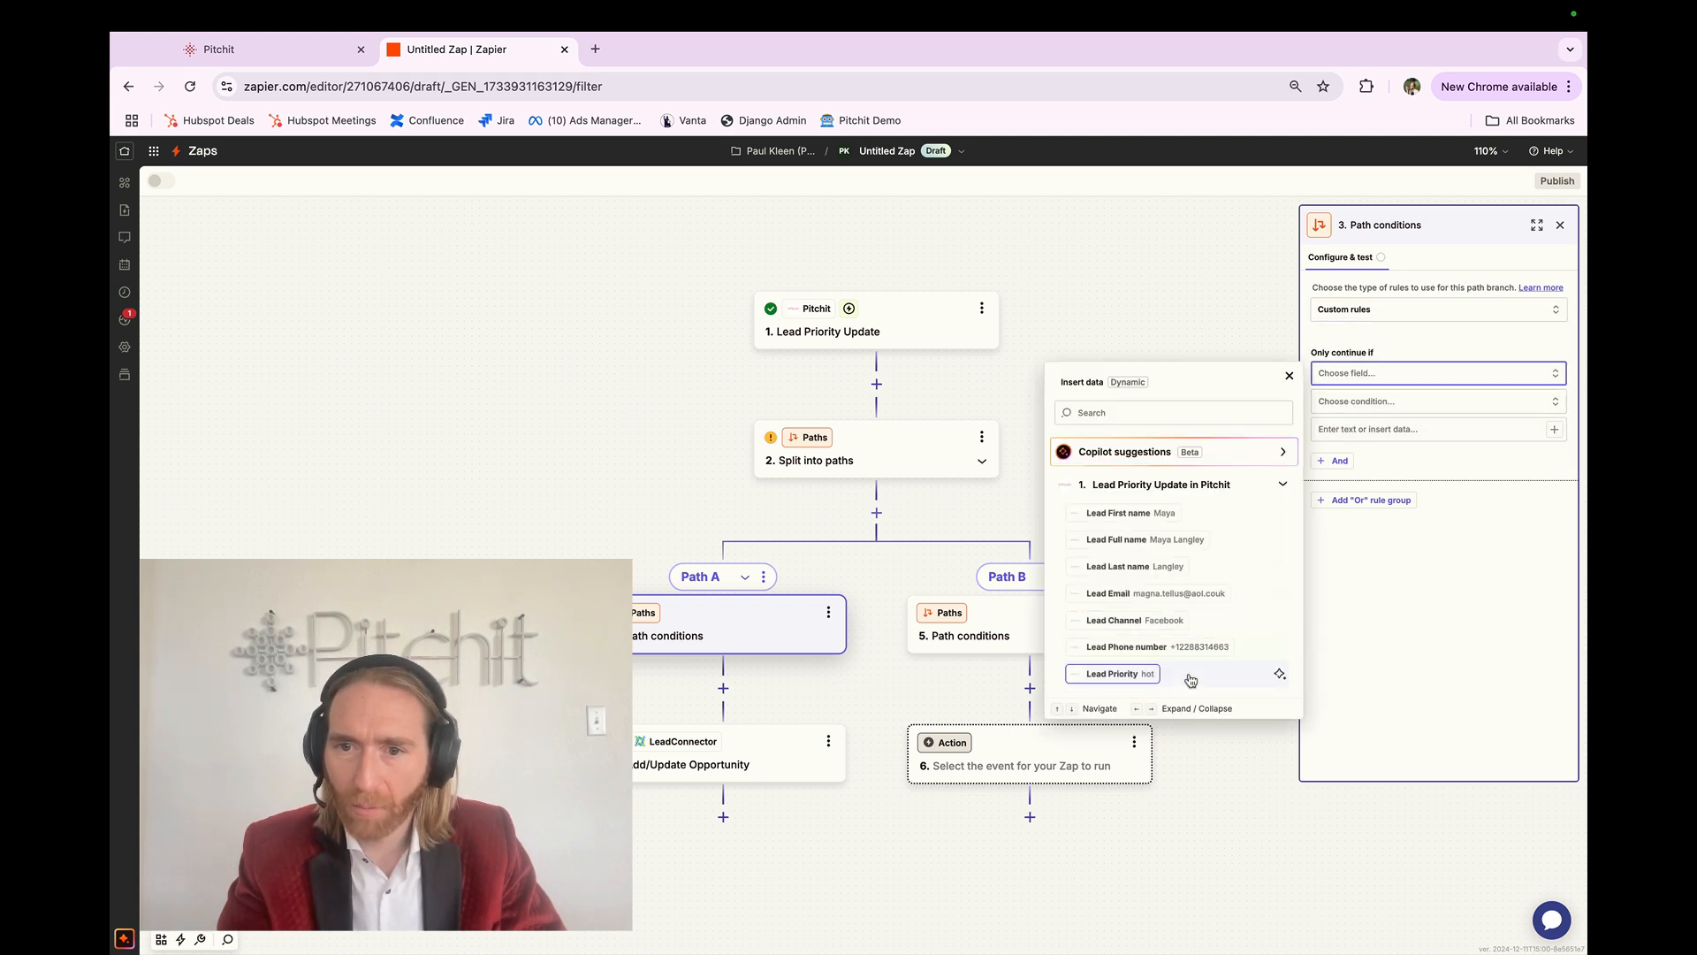
left_click(1190, 676)
left_click(1392, 408)
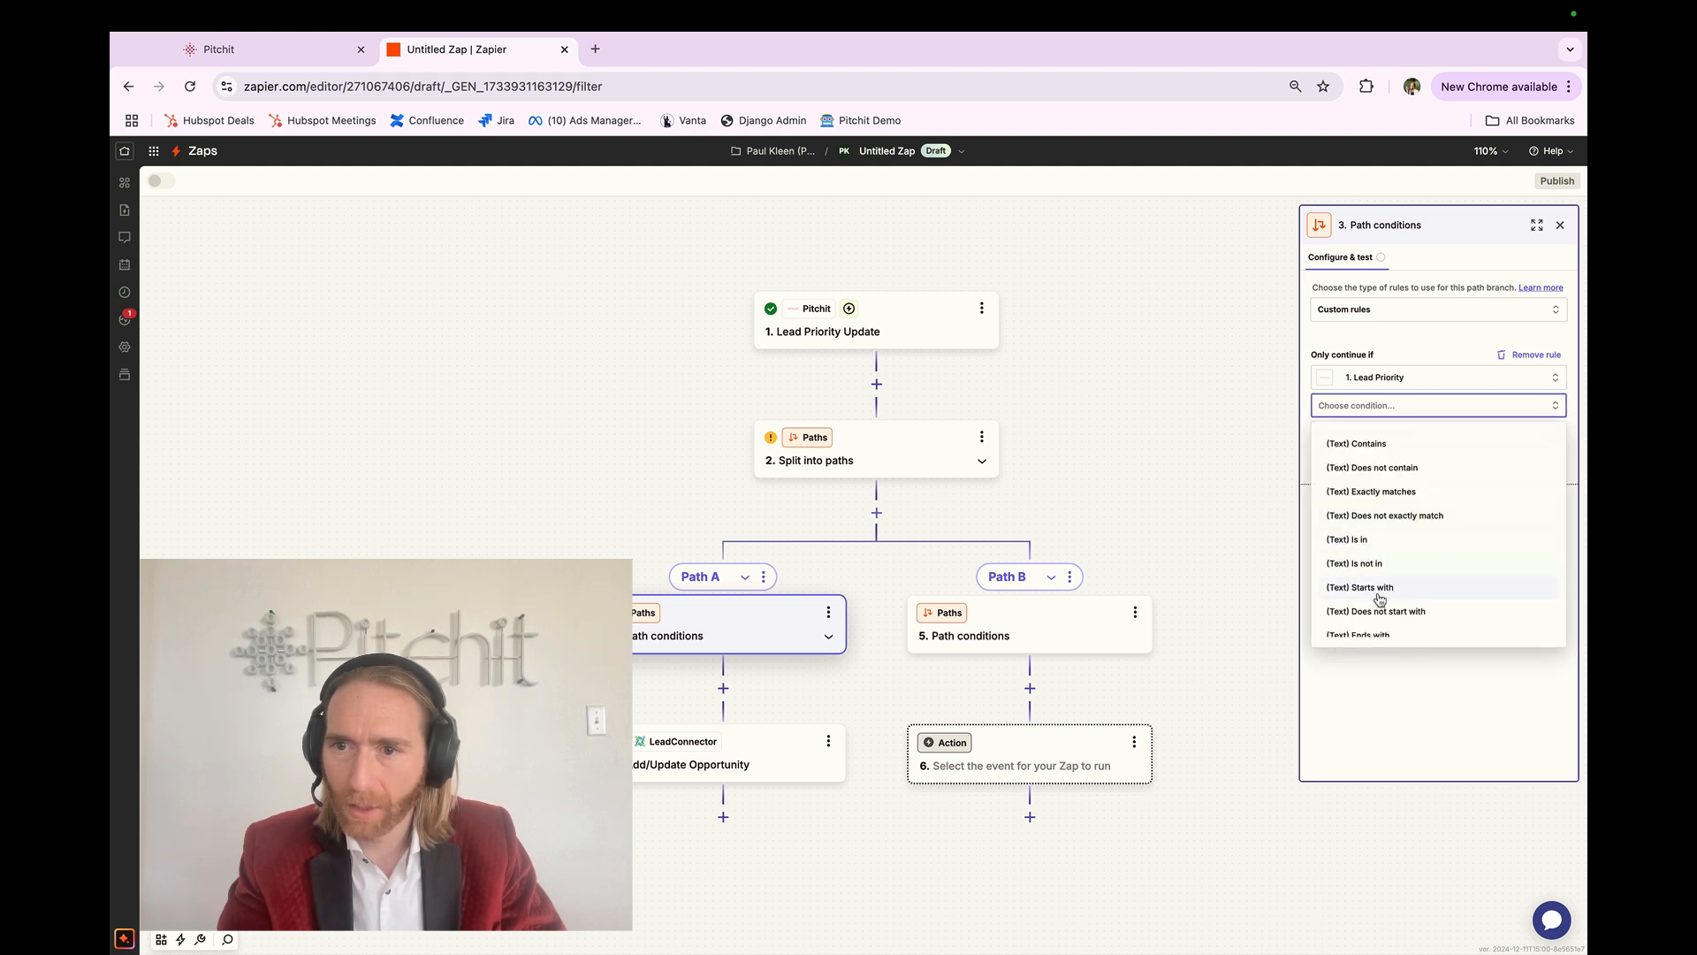
left_click(1405, 449)
left_click(1380, 435)
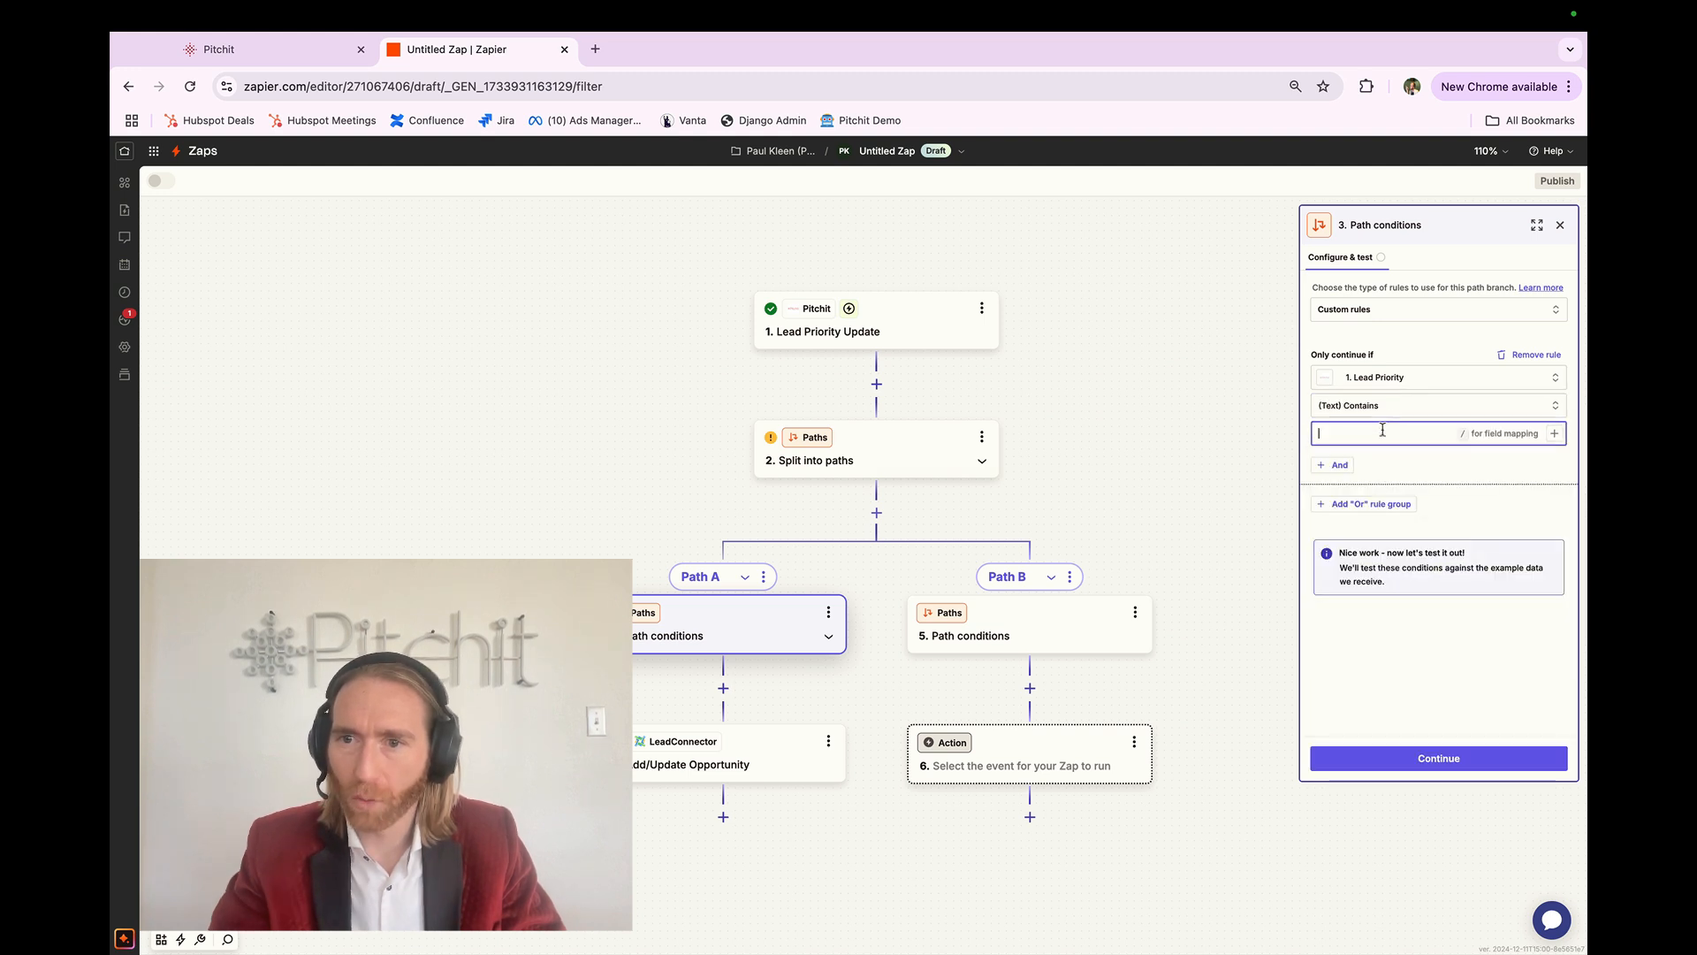
type("hot")
left_click(1432, 462)
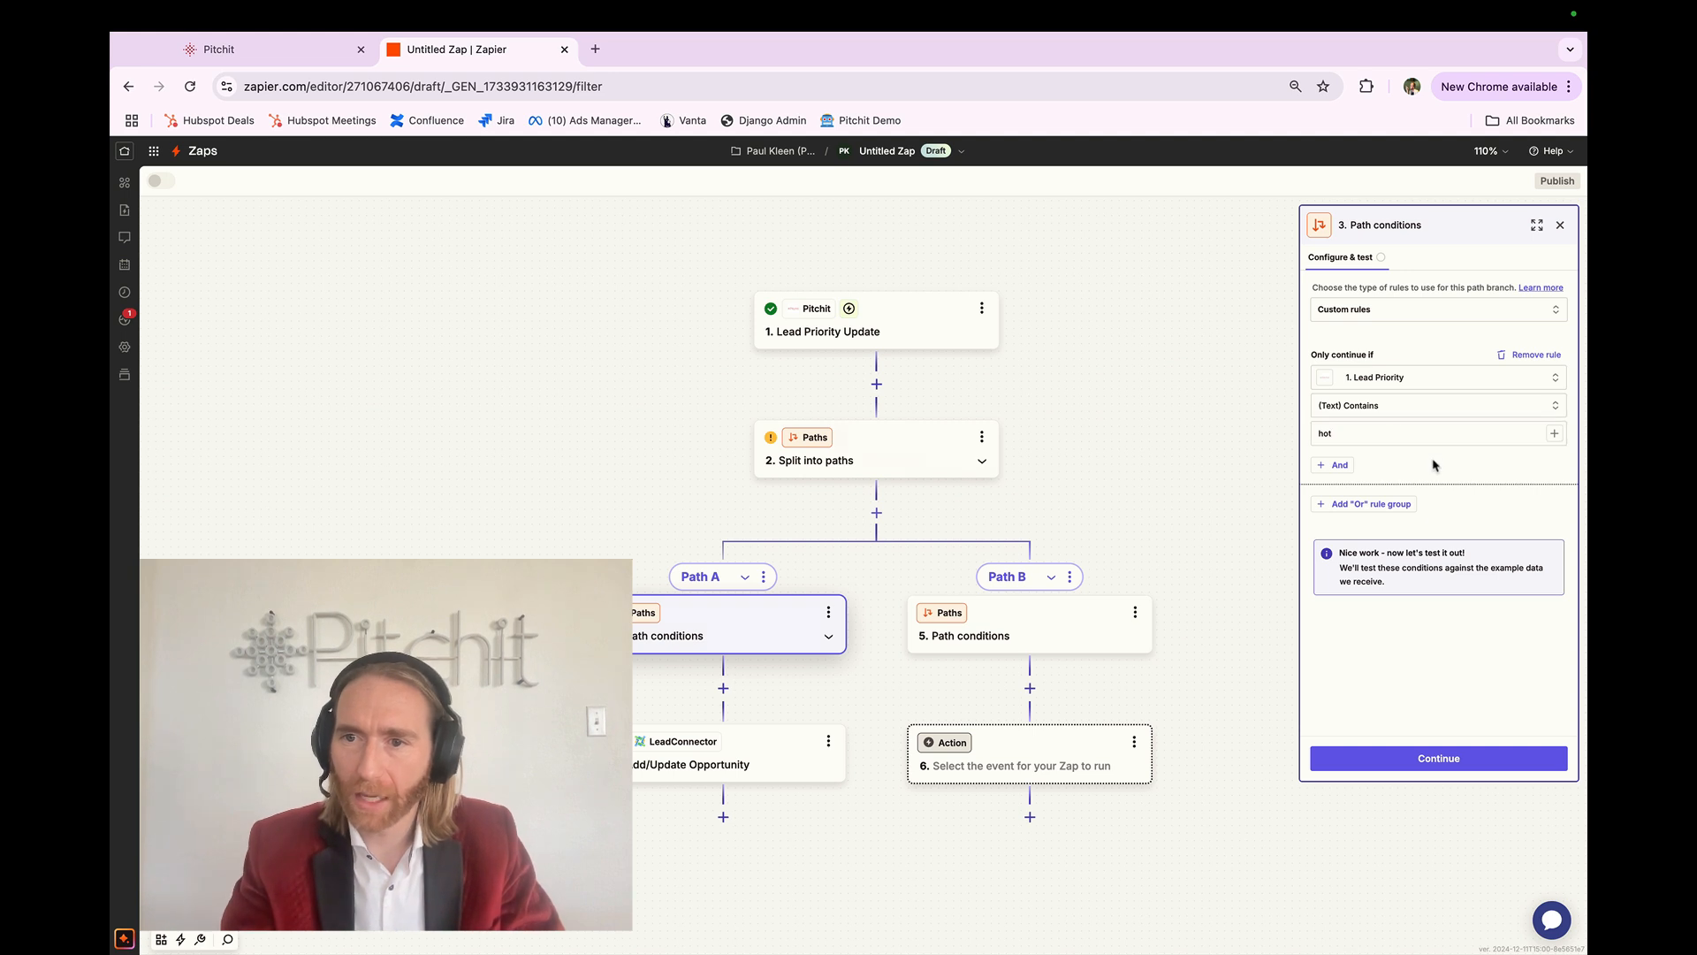
left_click(1408, 749)
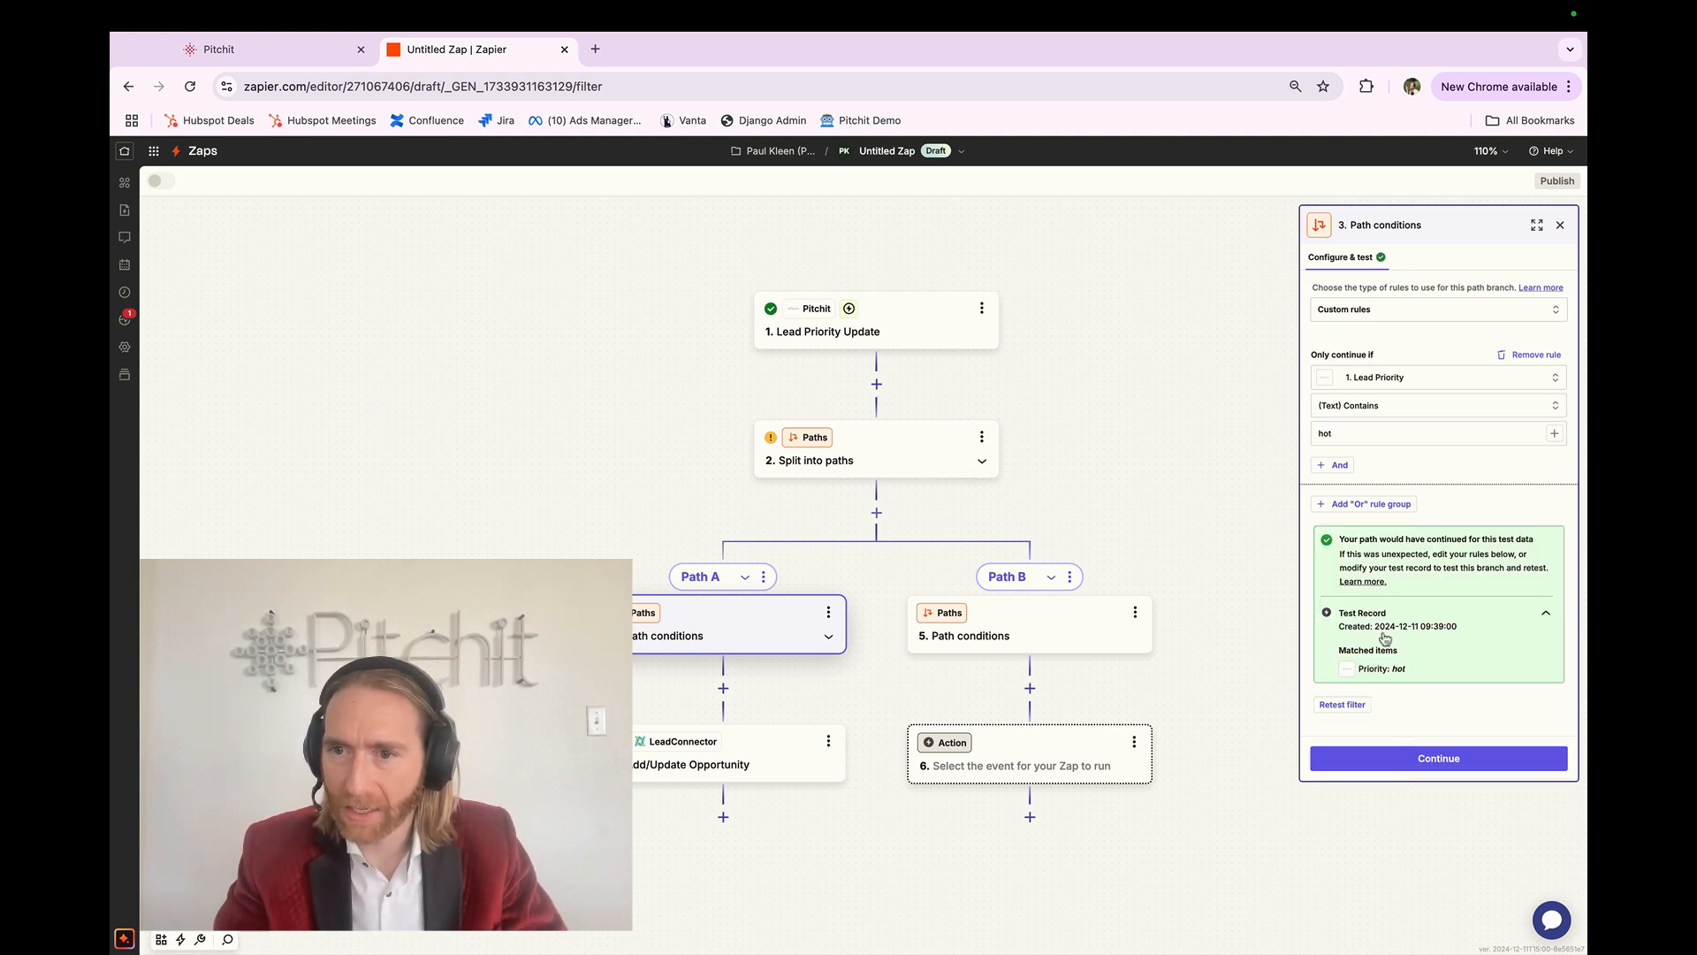
left_click(1431, 762)
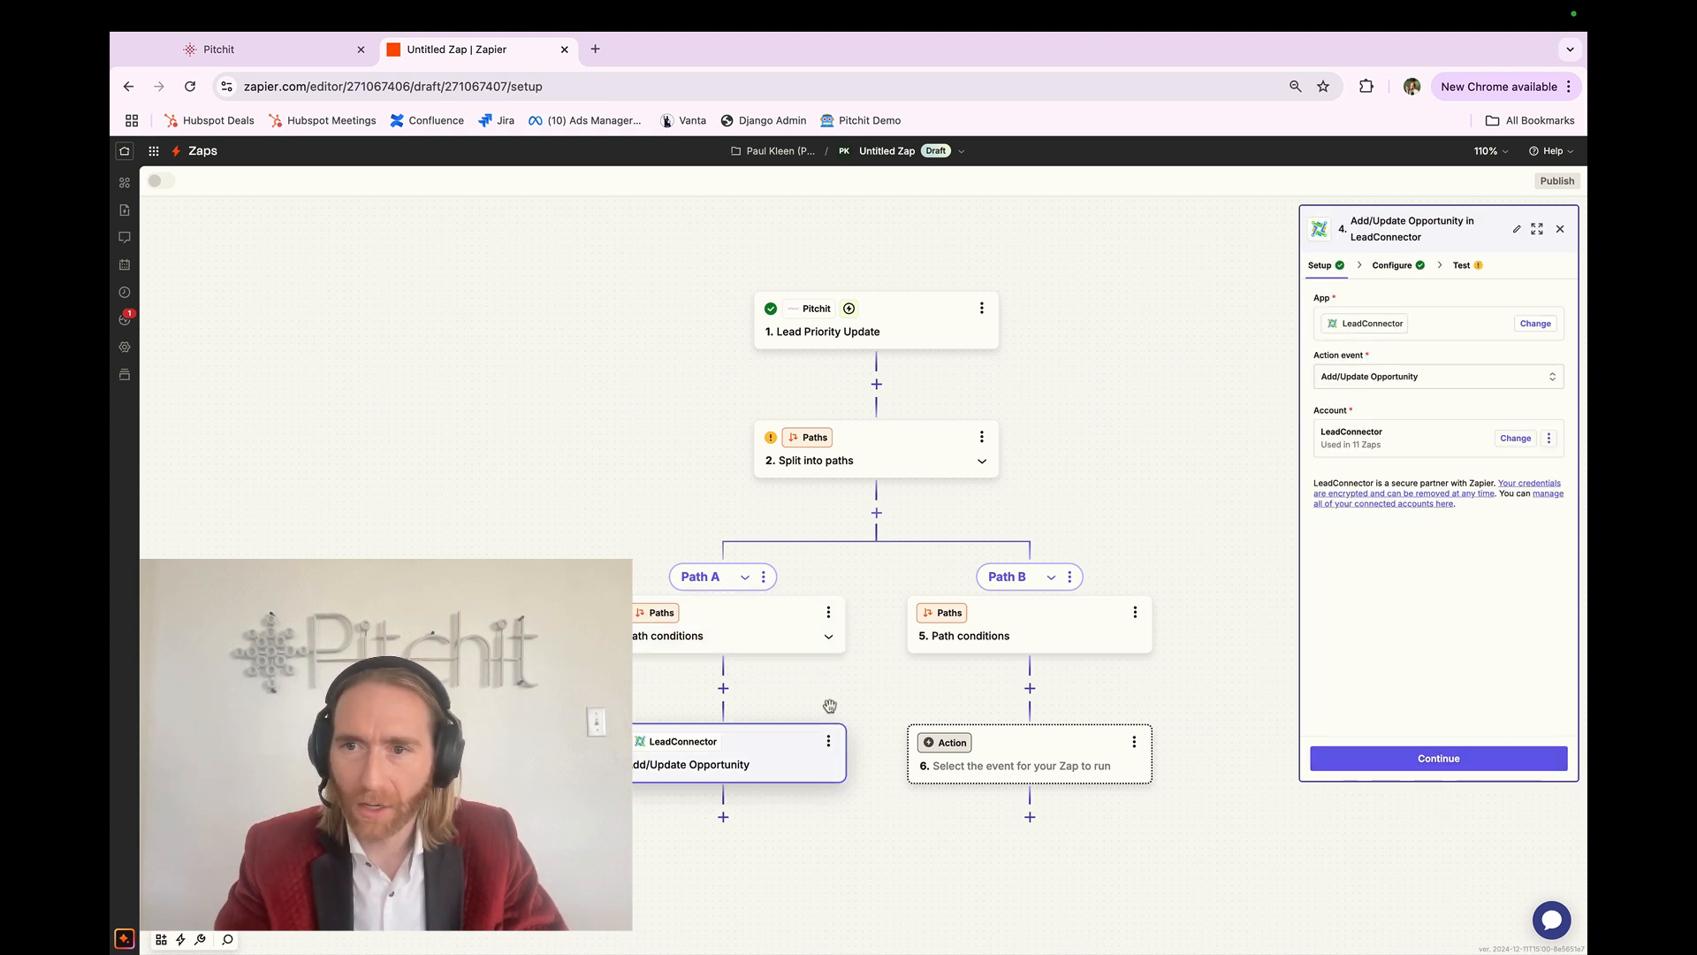
Step: Verify Path A's opportunity step uses Test Pipeline and Hot Lead, skip its test, then open Path B's conditions
left_click(1412, 755)
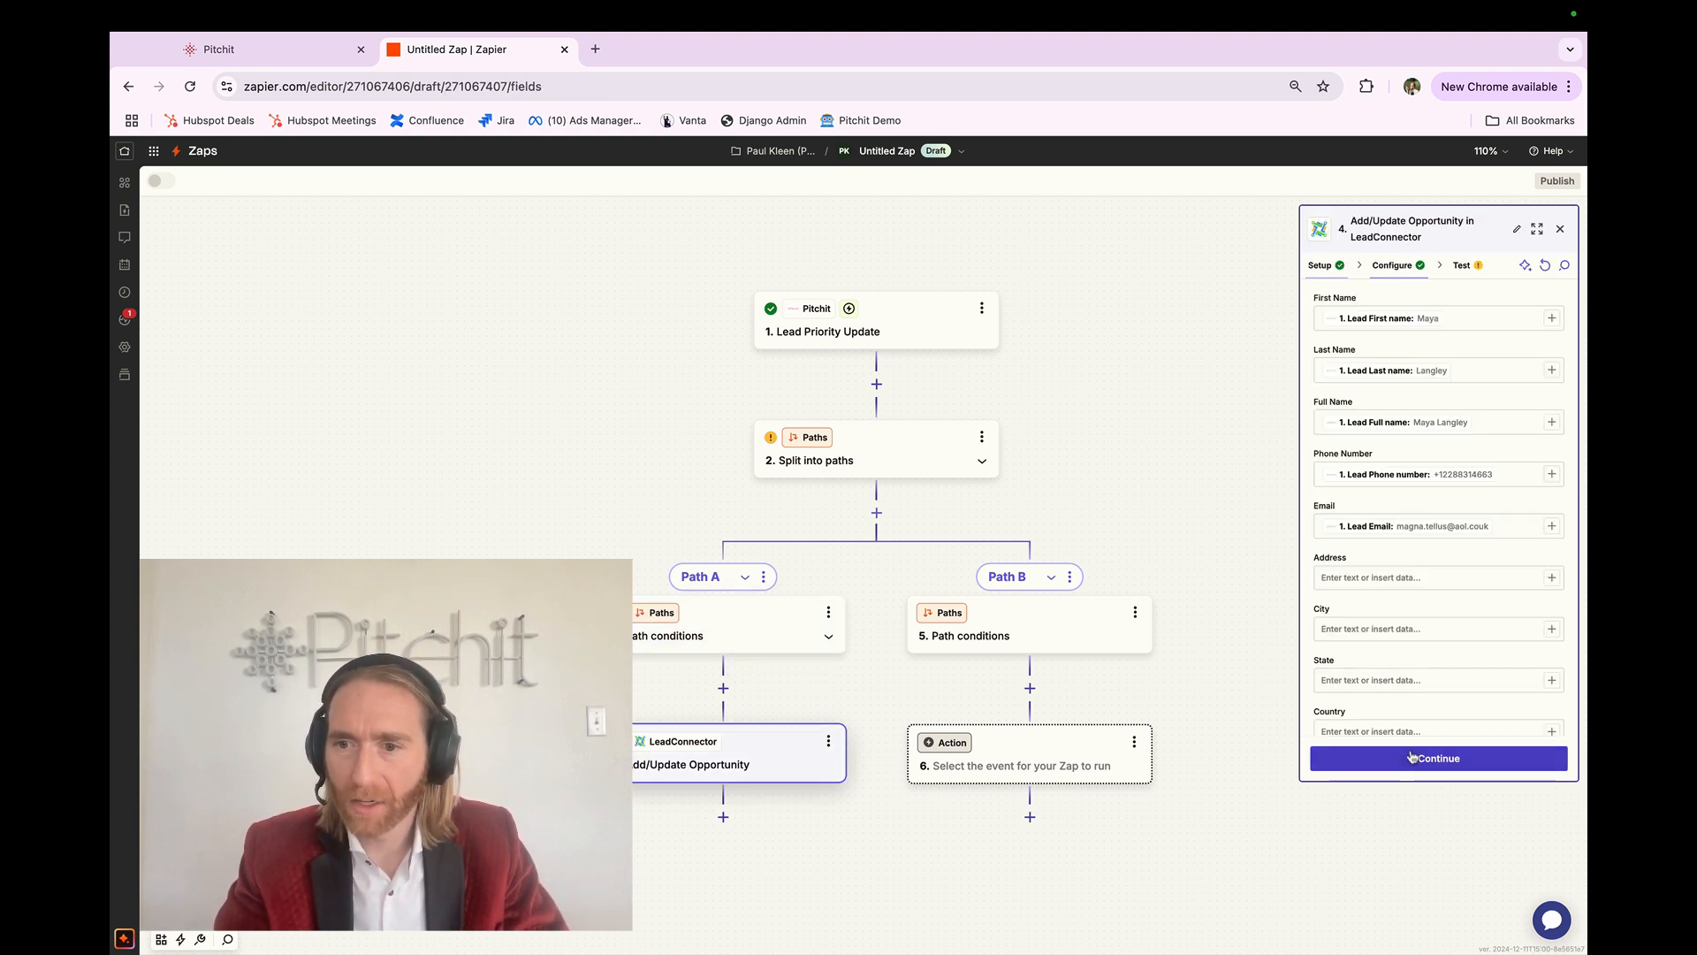
scroll(1397, 534, "down", 5)
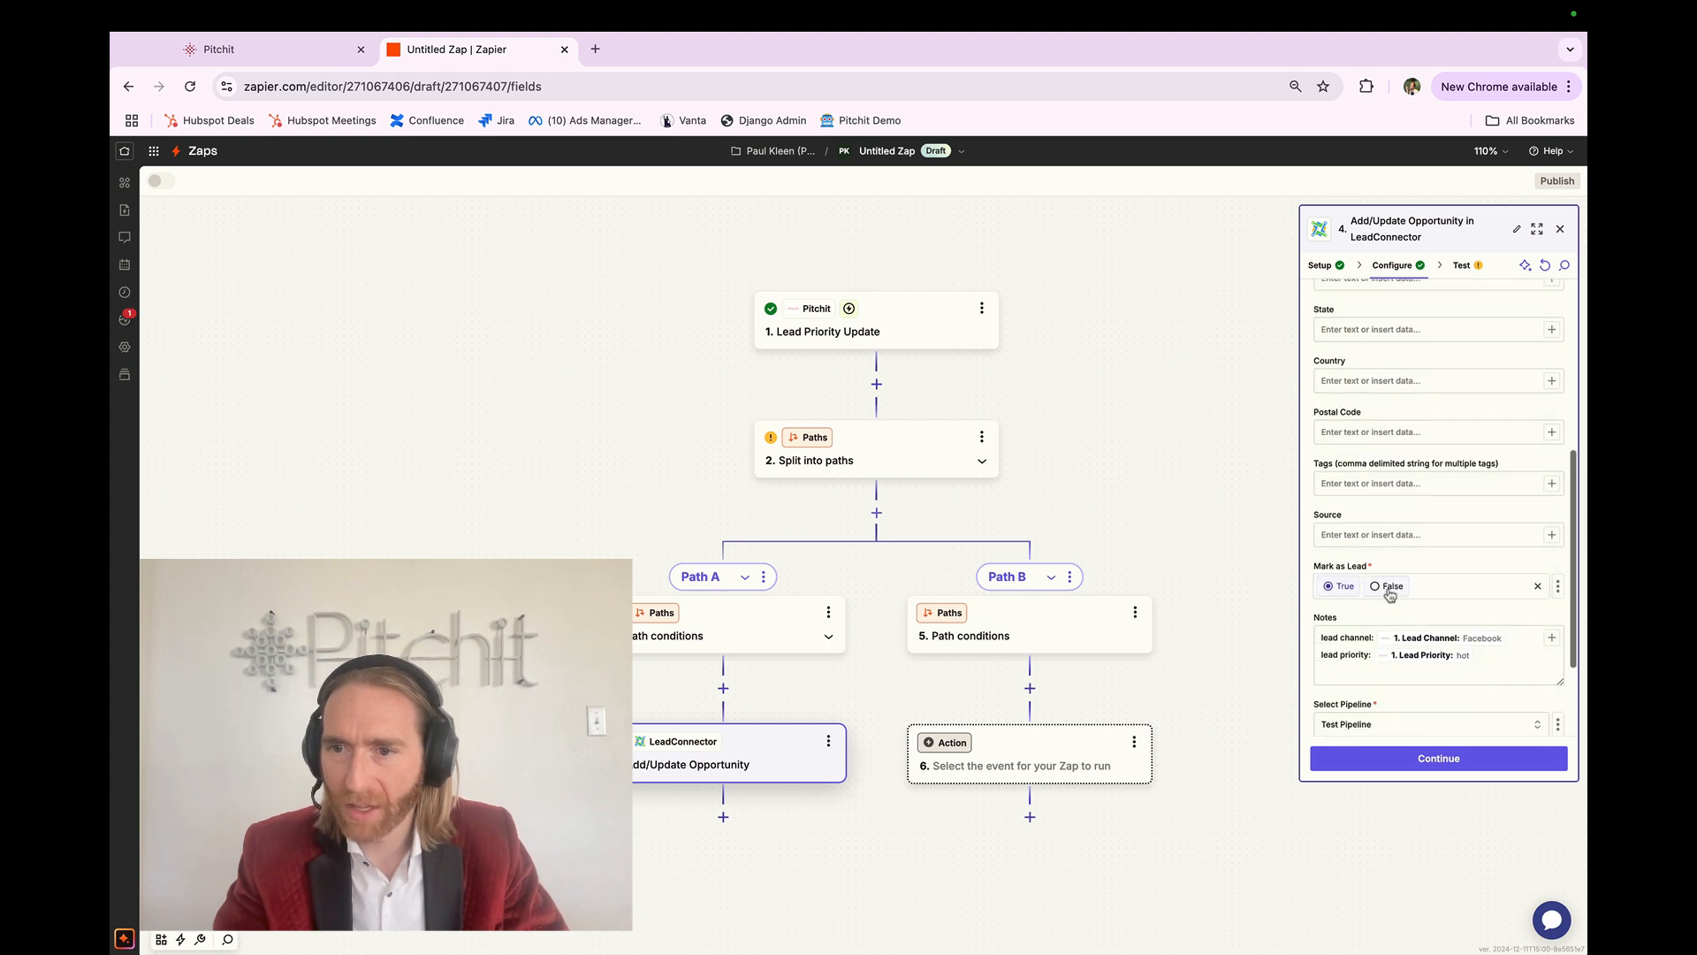
scroll(1395, 616, "down", 3)
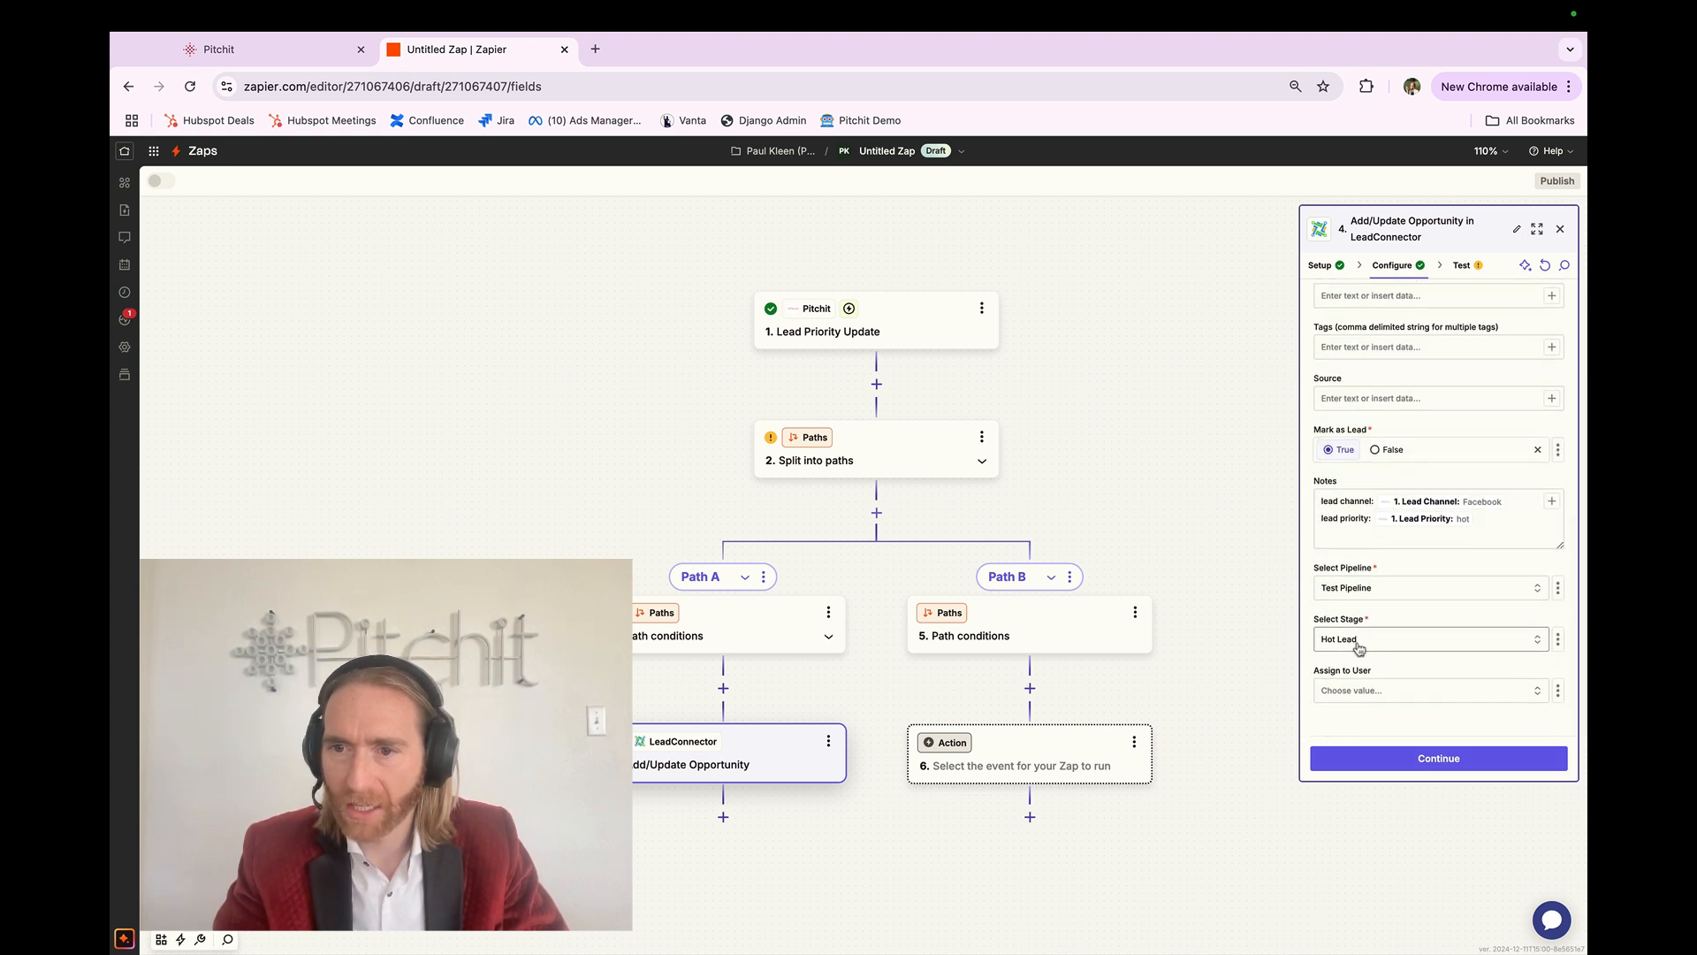
left_click(1407, 765)
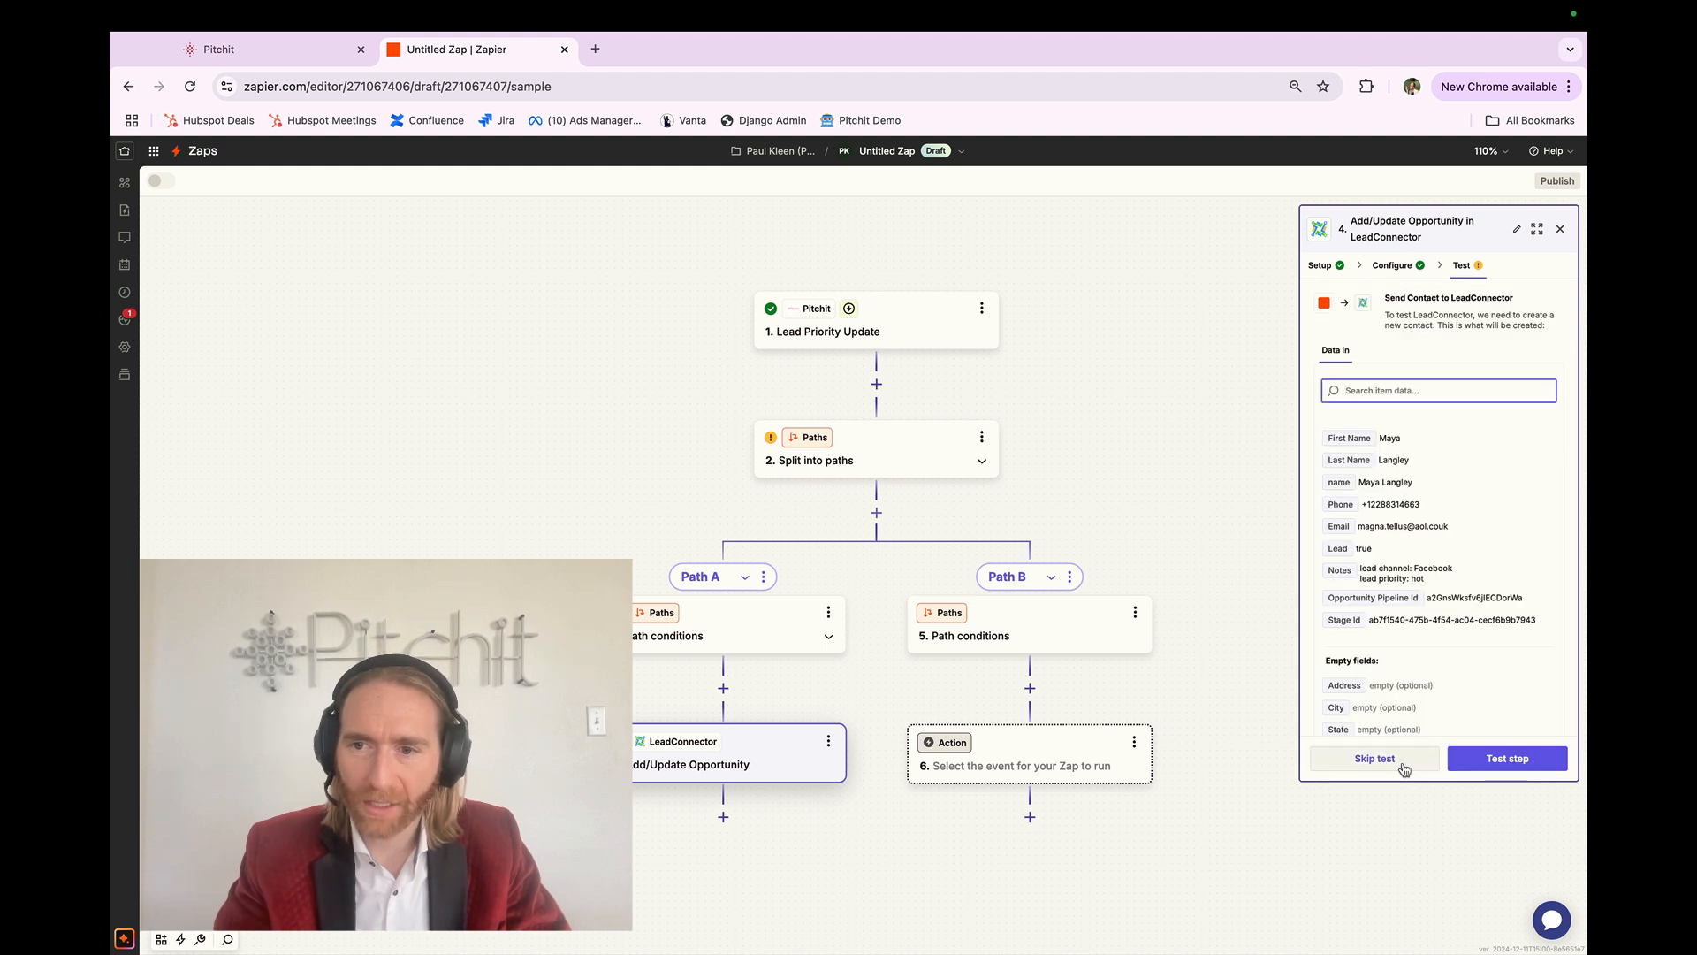
left_click(1559, 231)
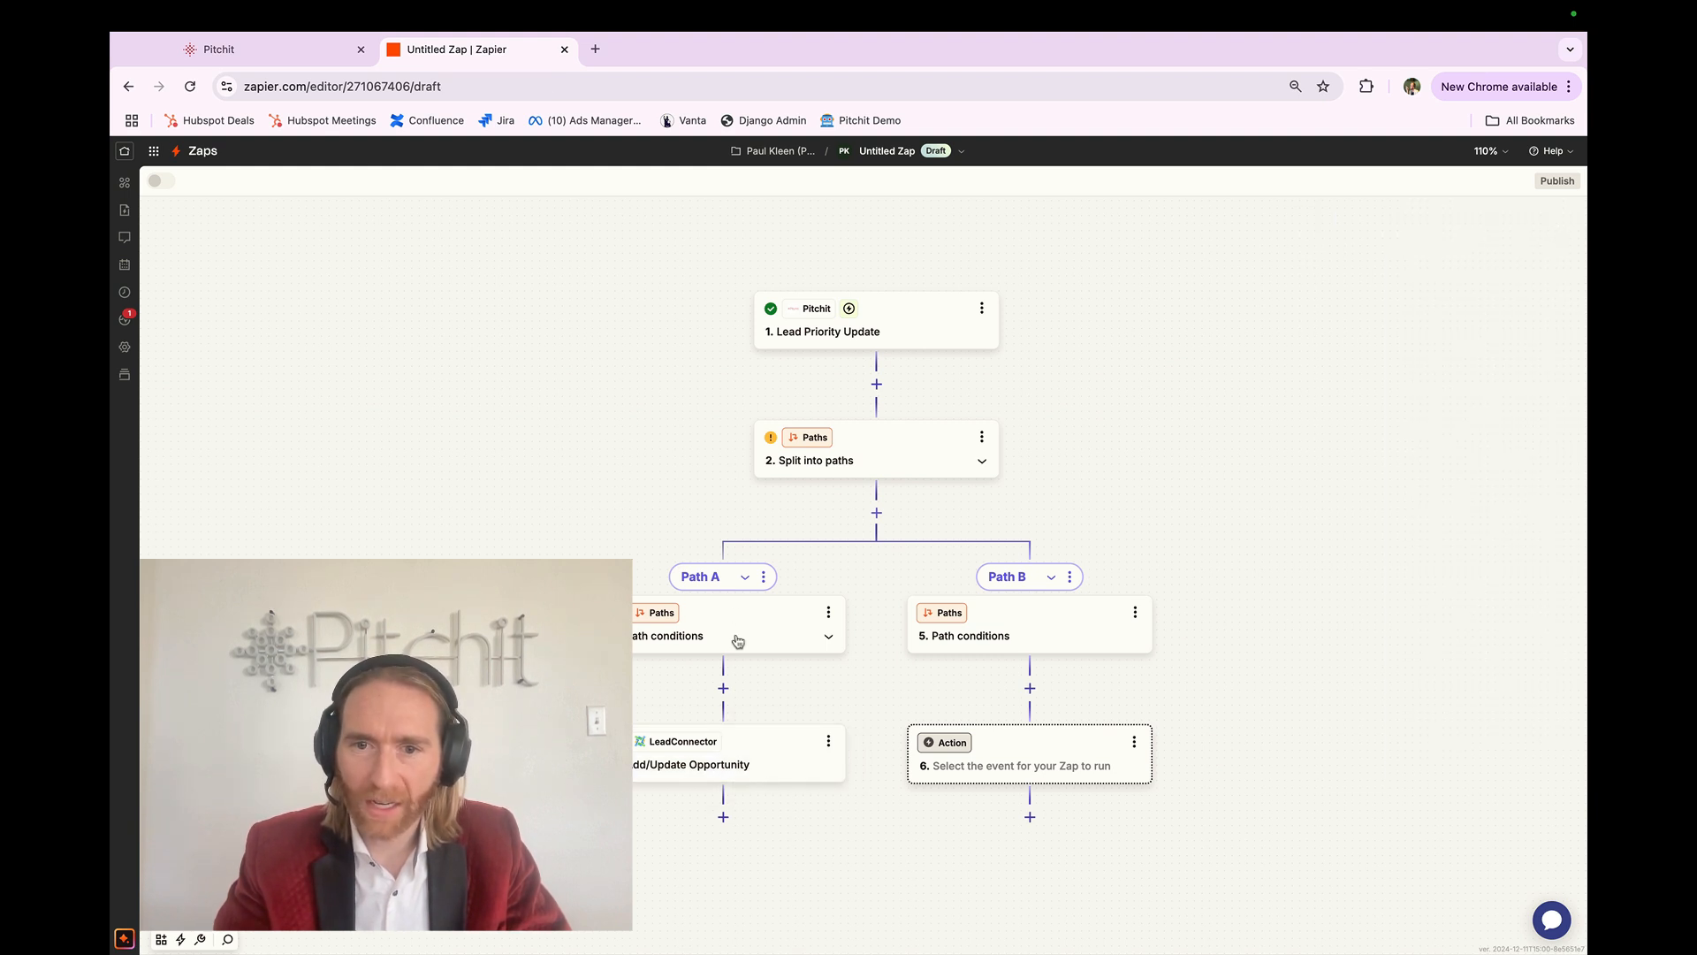
left_click(992, 641)
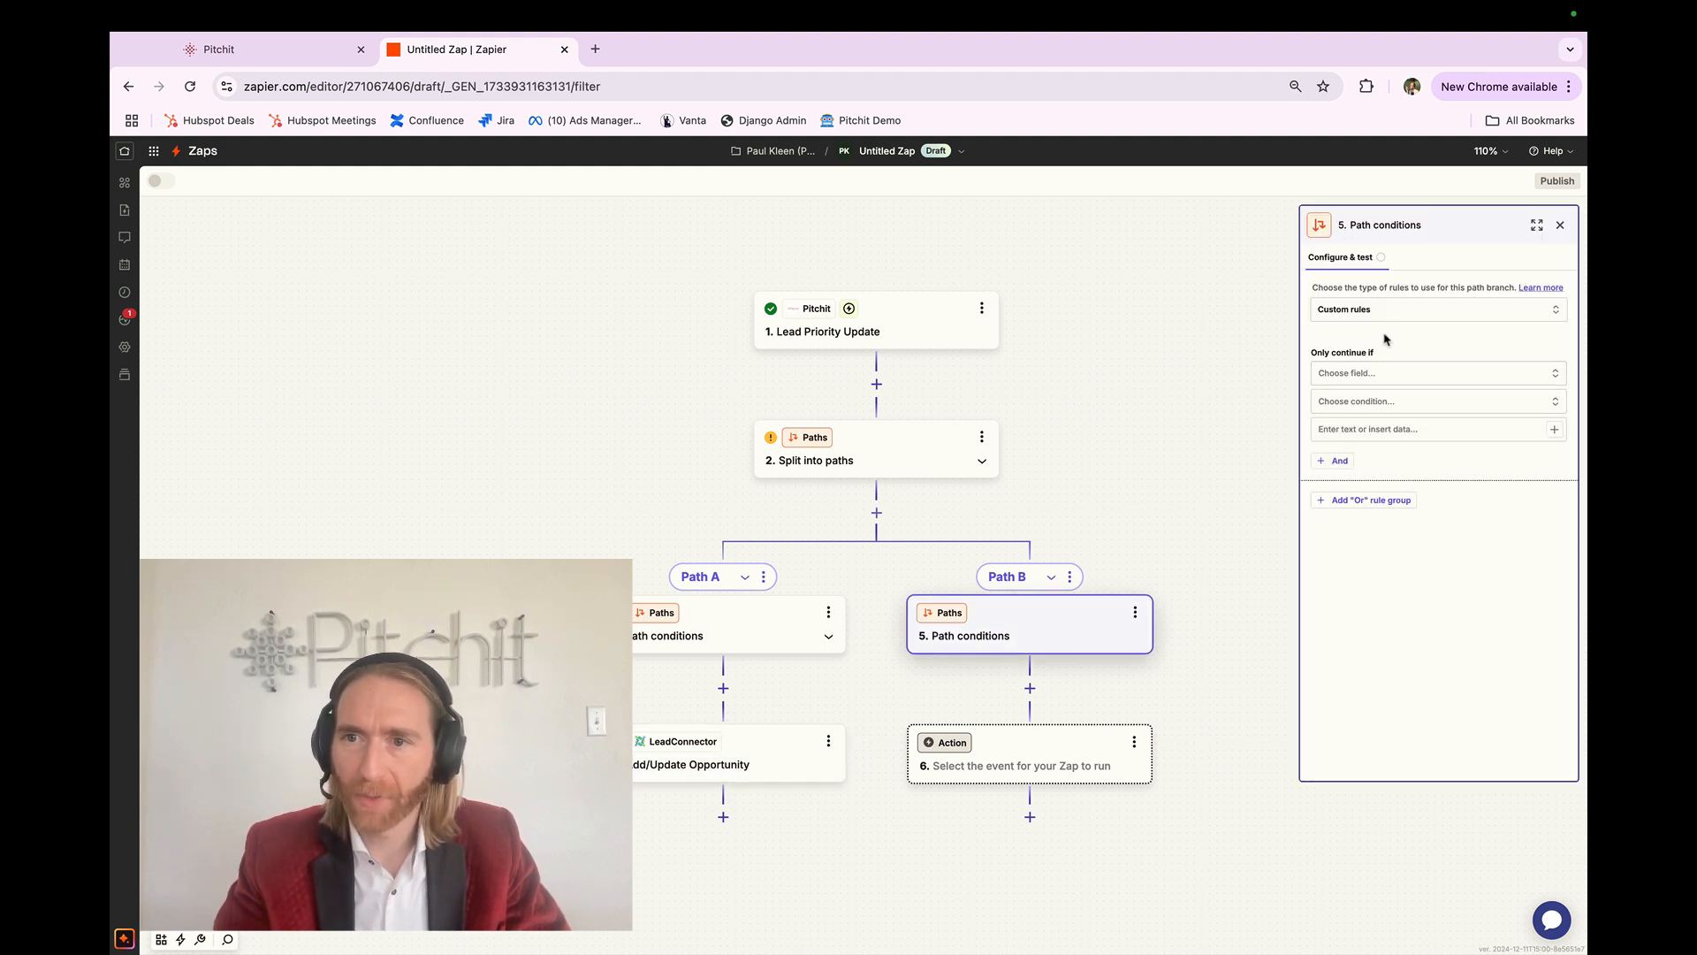
Step: Set Path B's rule to Lead Priority (Text) Contains 'warm' and run the condition test
left_click(1350, 375)
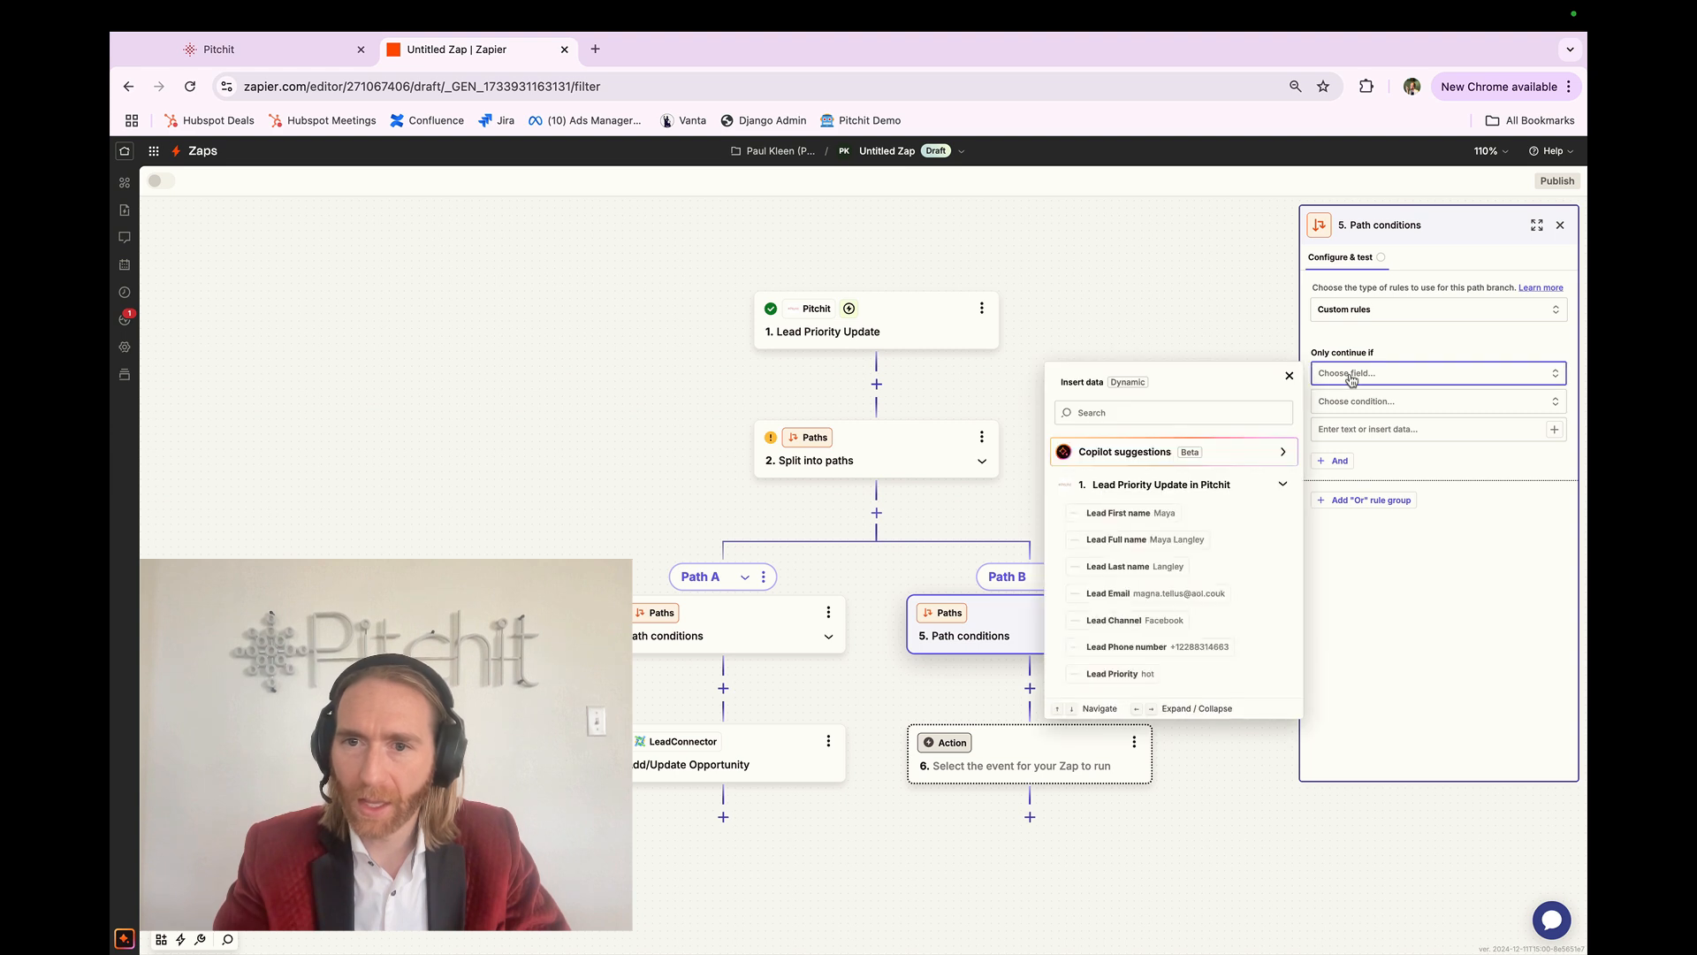
left_click(1176, 673)
left_click(1381, 409)
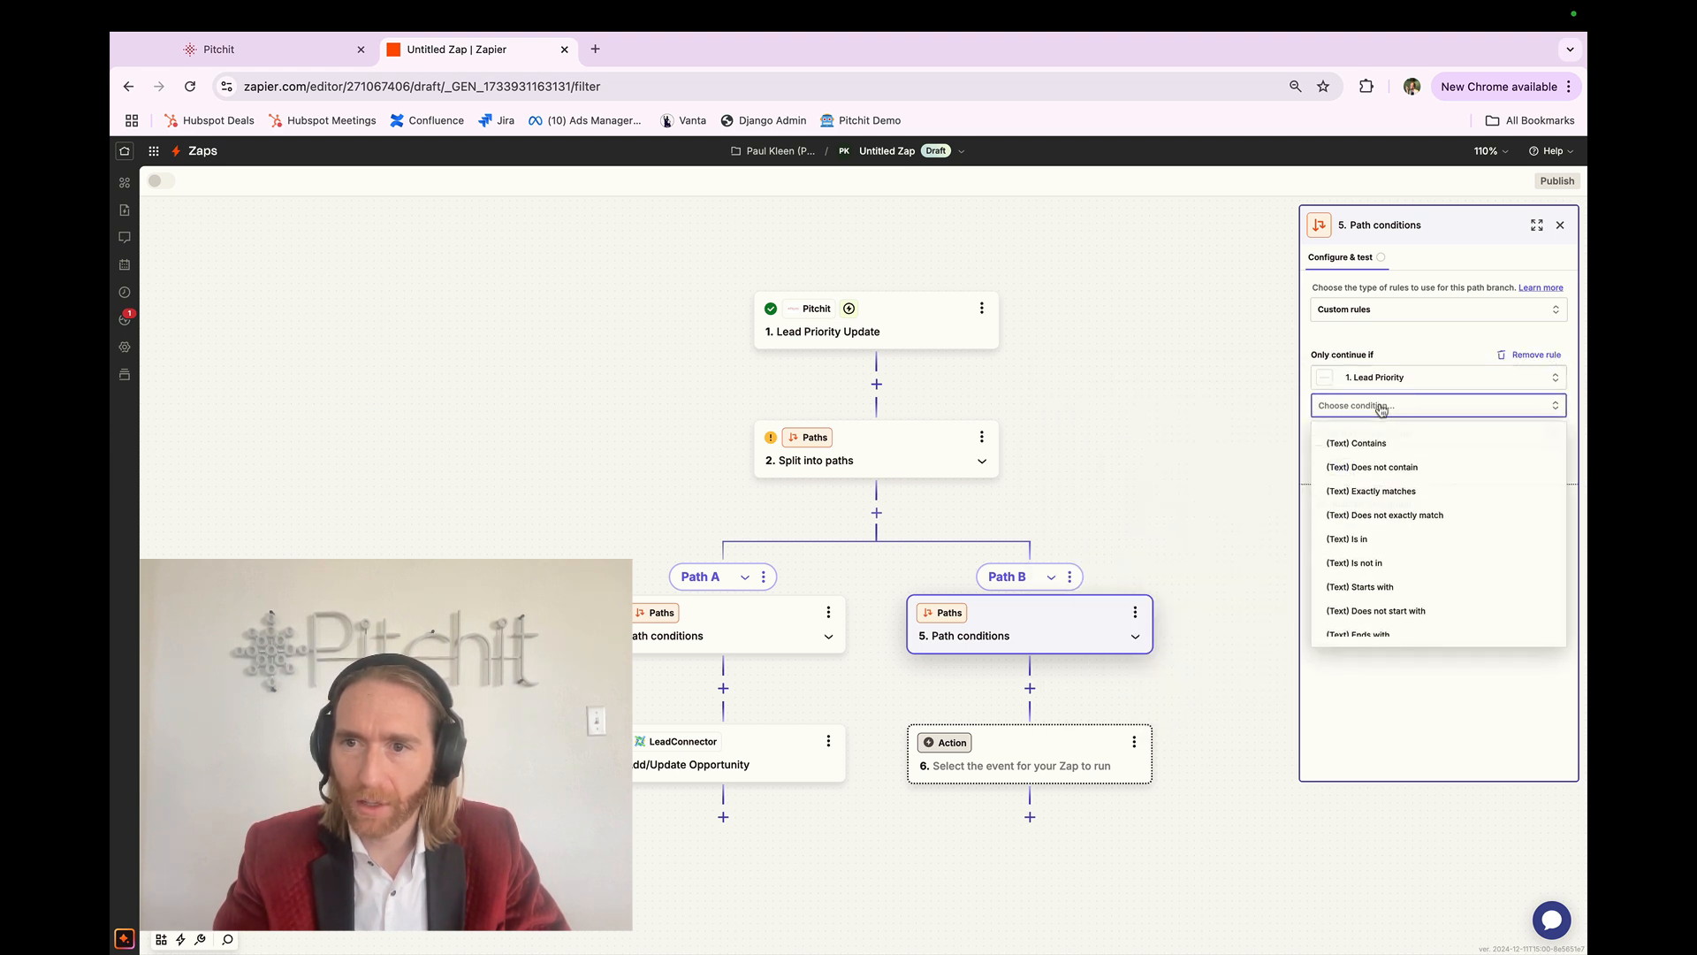
scroll(1395, 627, "down", 3)
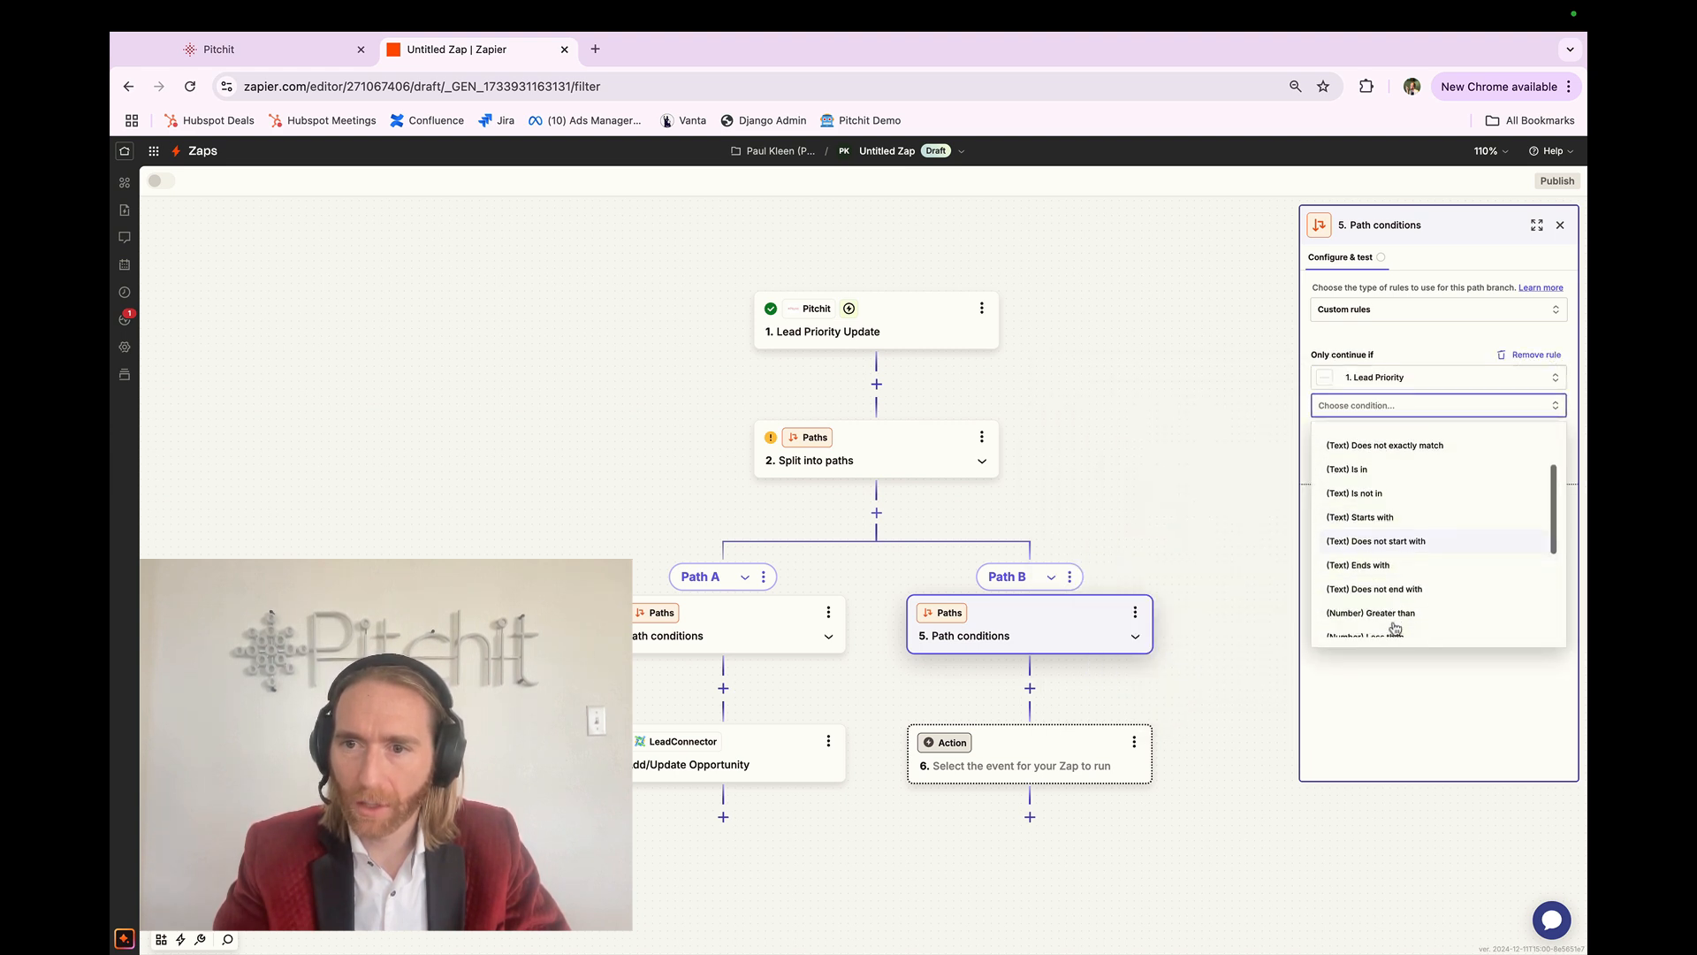
scroll(1395, 519, "up", 5)
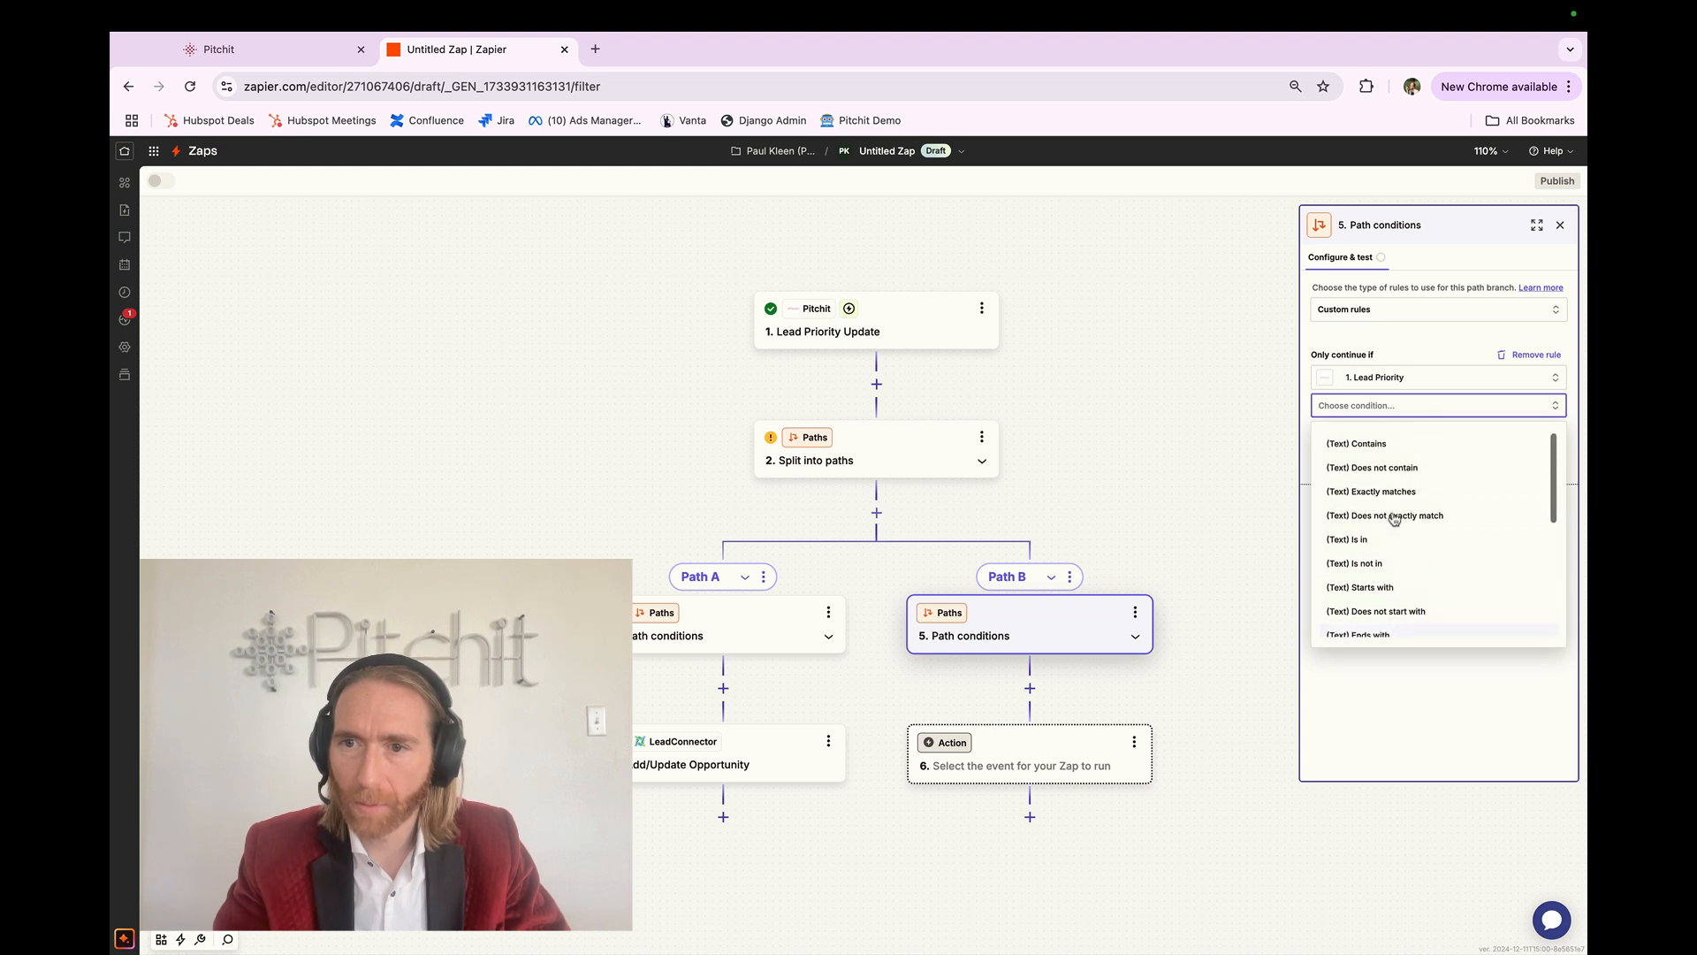
left_click(1393, 444)
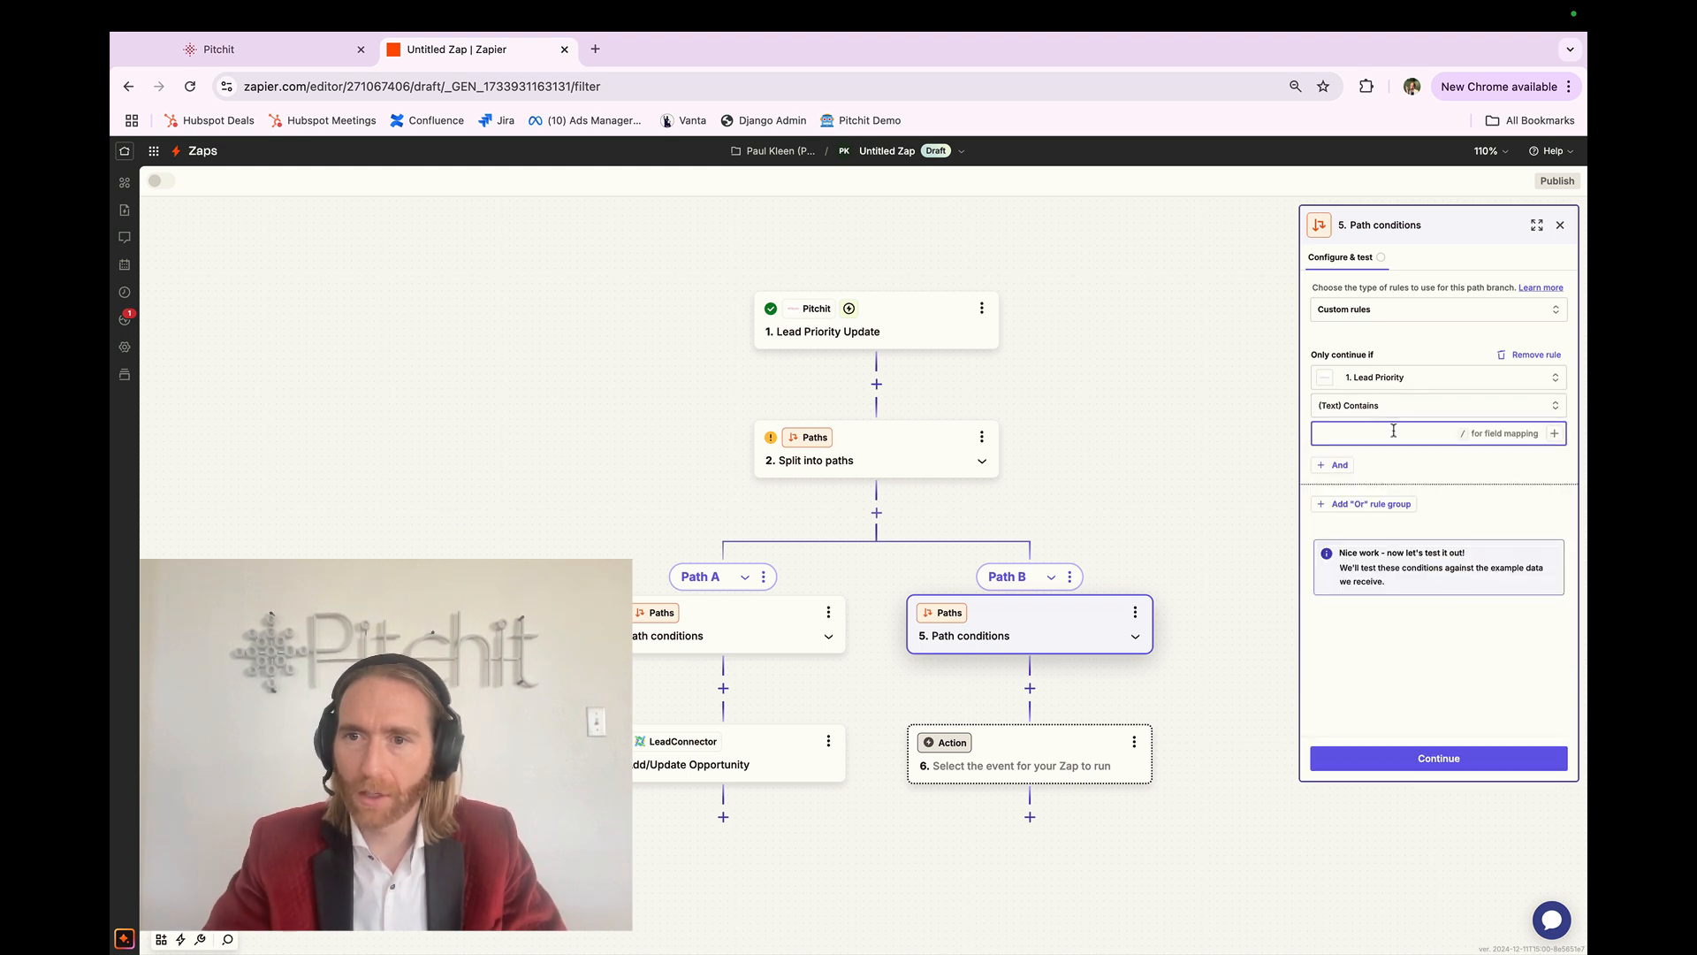
type("warm")
left_click(1409, 471)
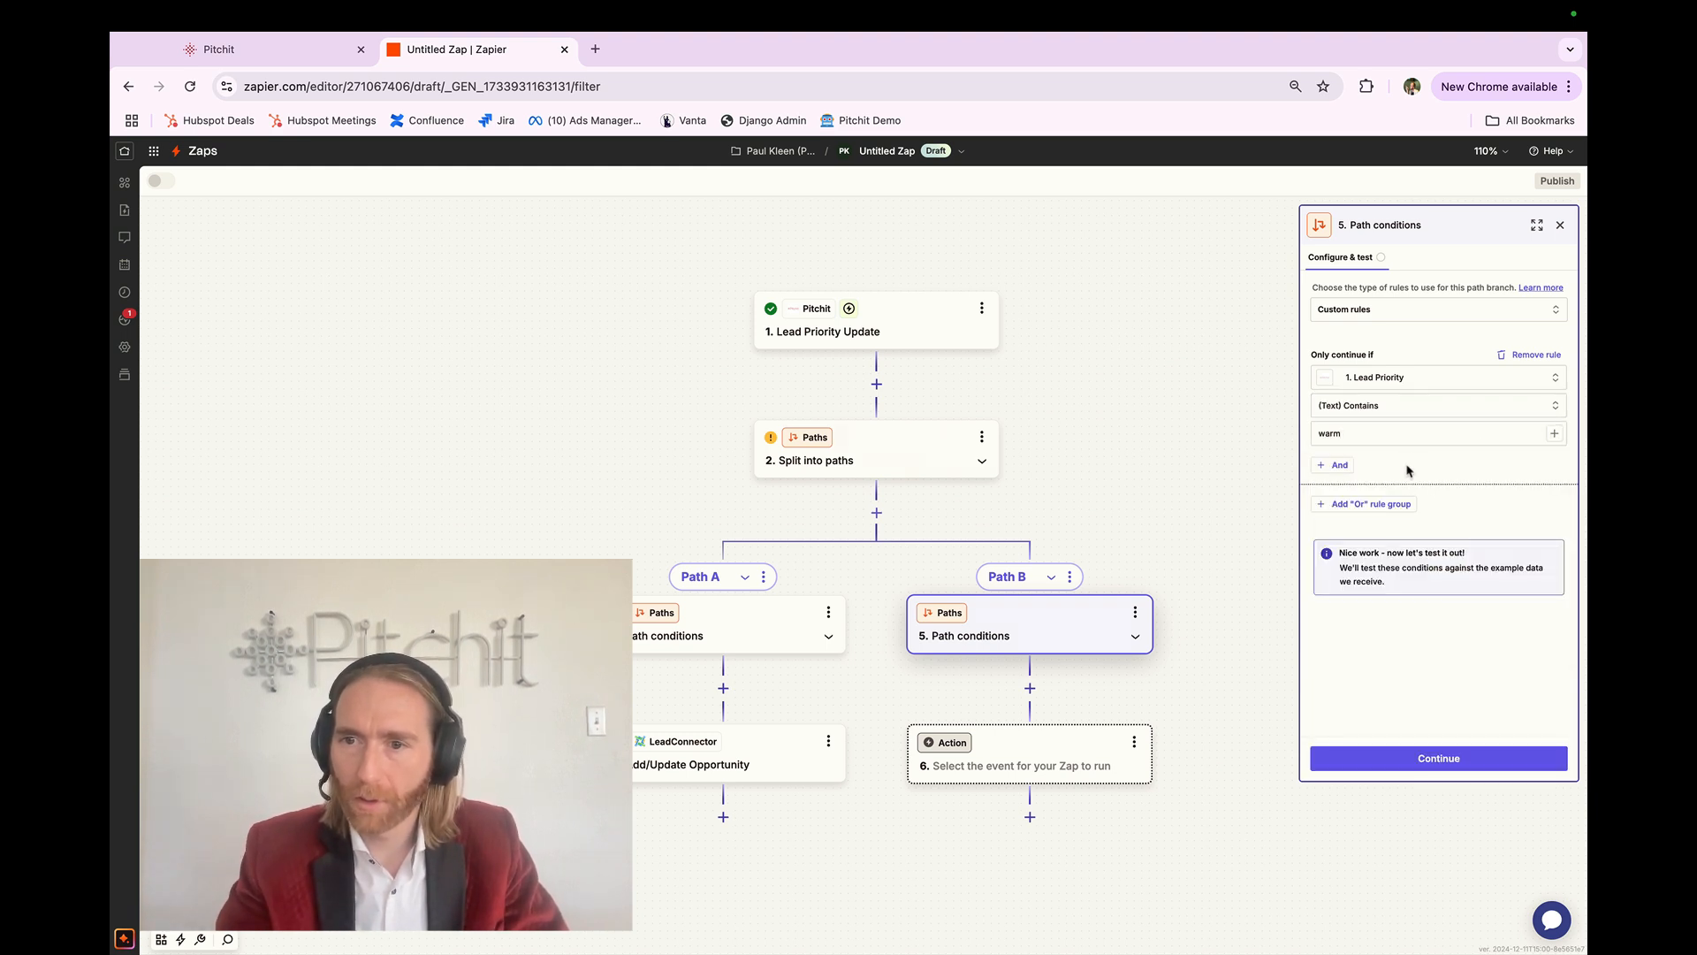
left_click(1407, 757)
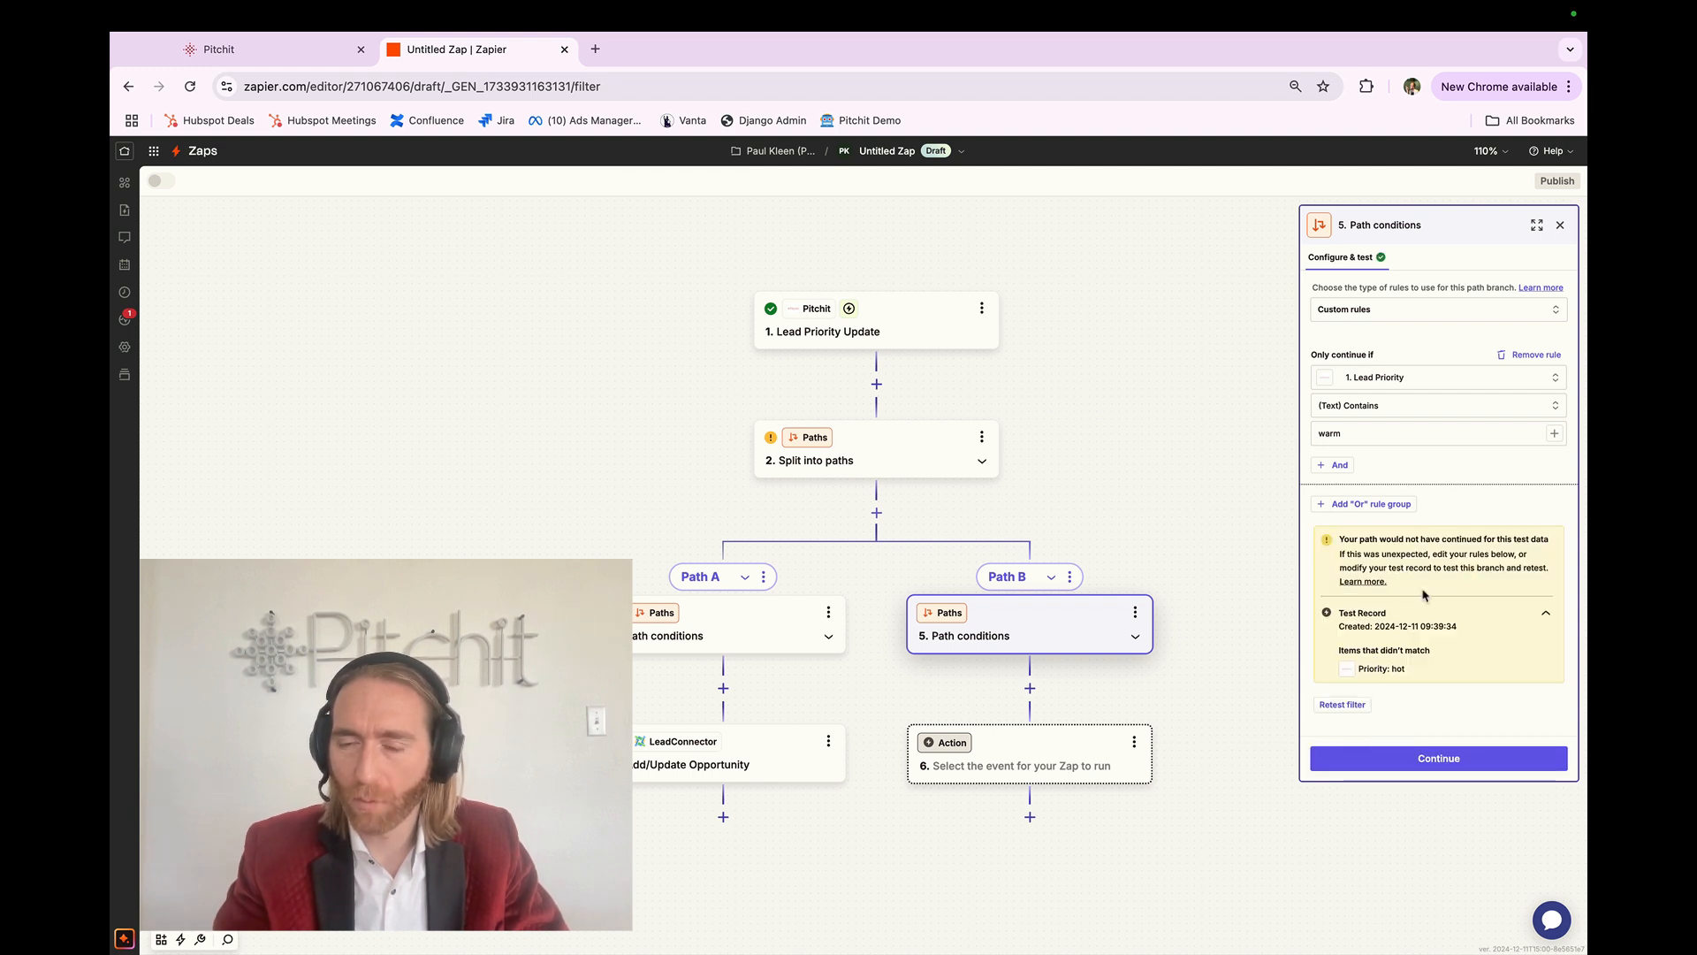
left_click(1419, 760)
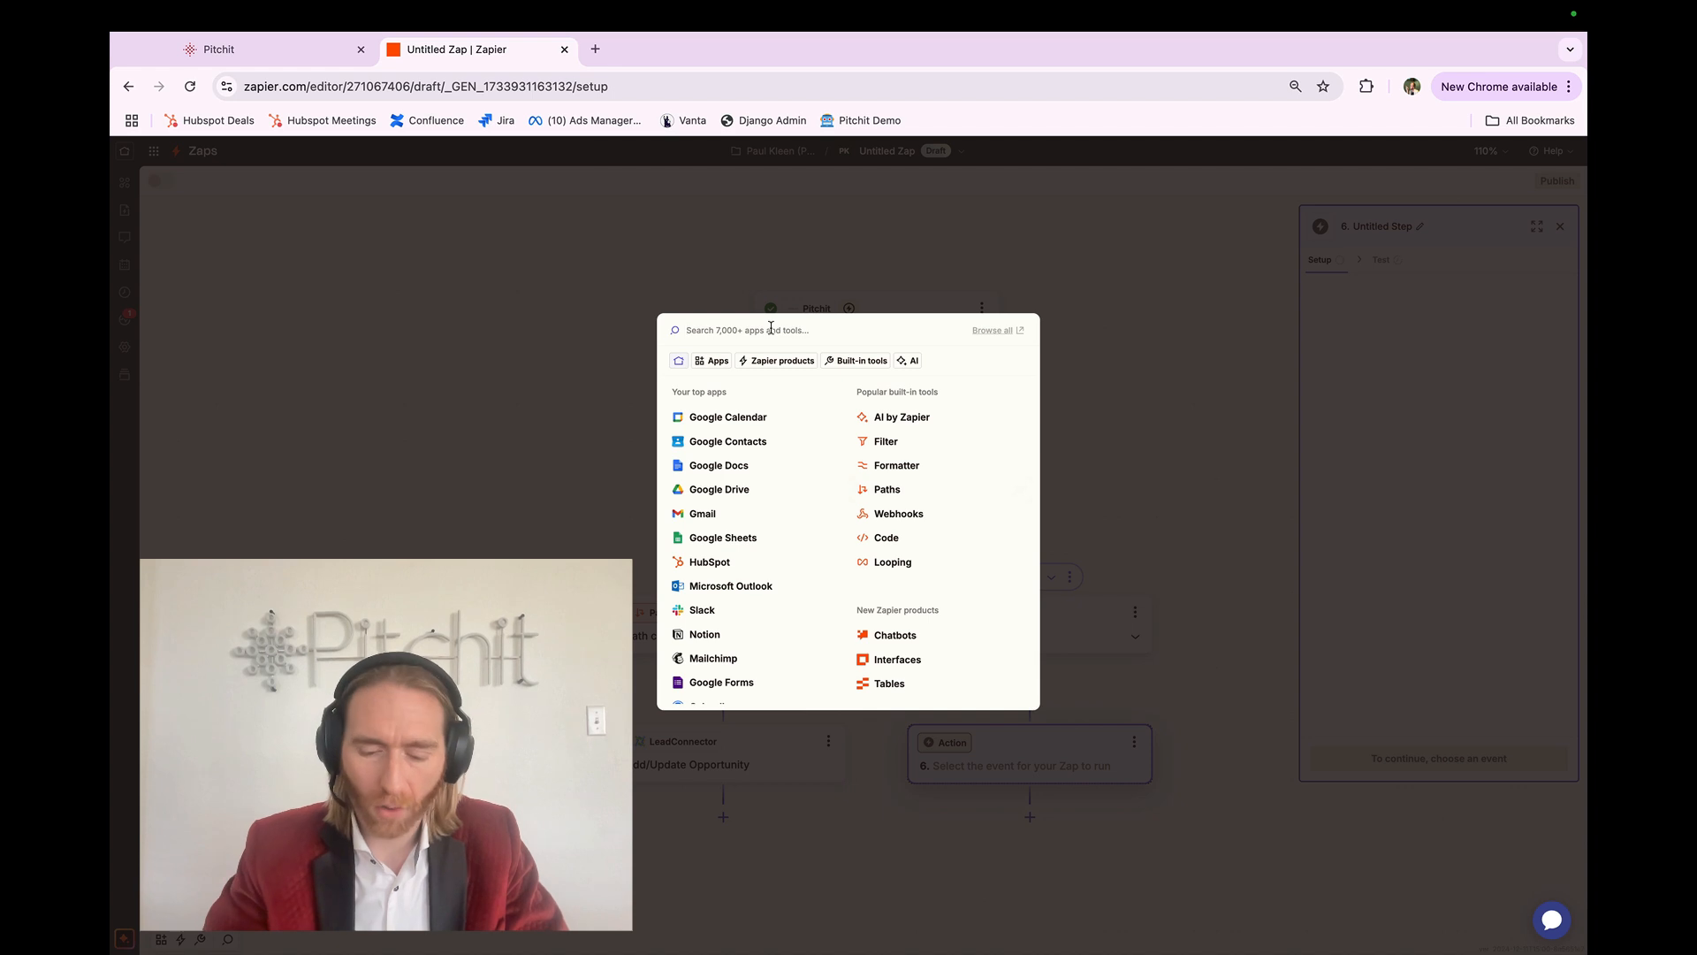
Step: Set Path B's step 6 to LeadConnector's Add/Update Opportunity action, keeping the connected account
type("lead")
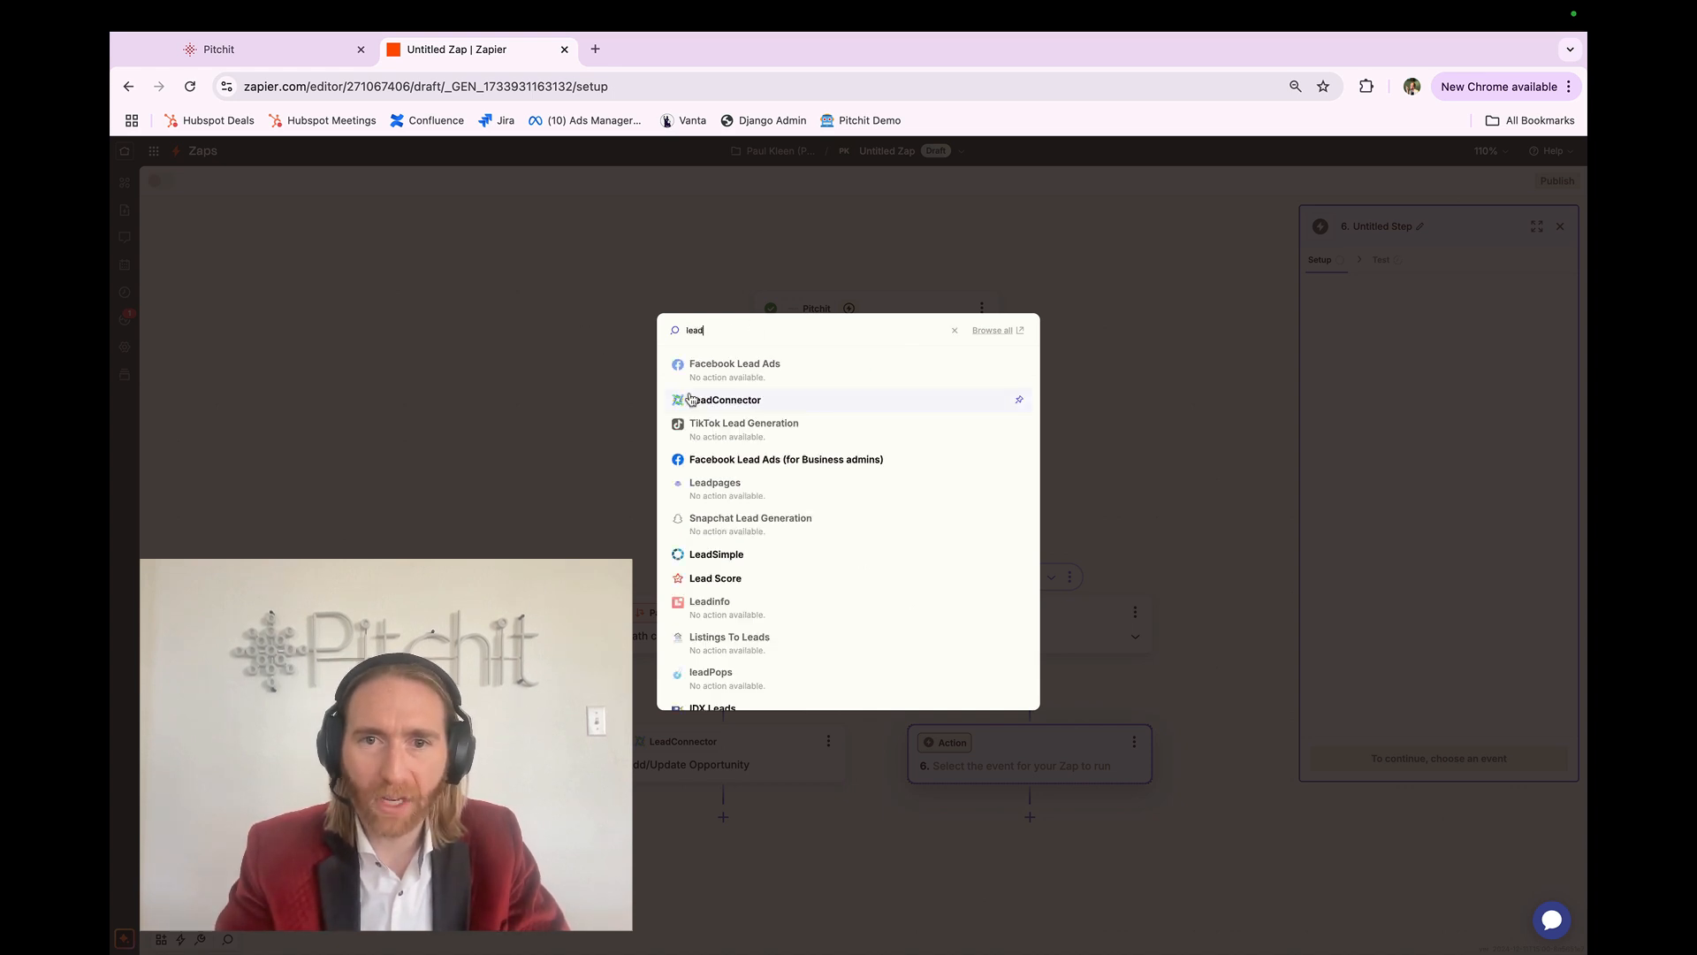
left_click(691, 399)
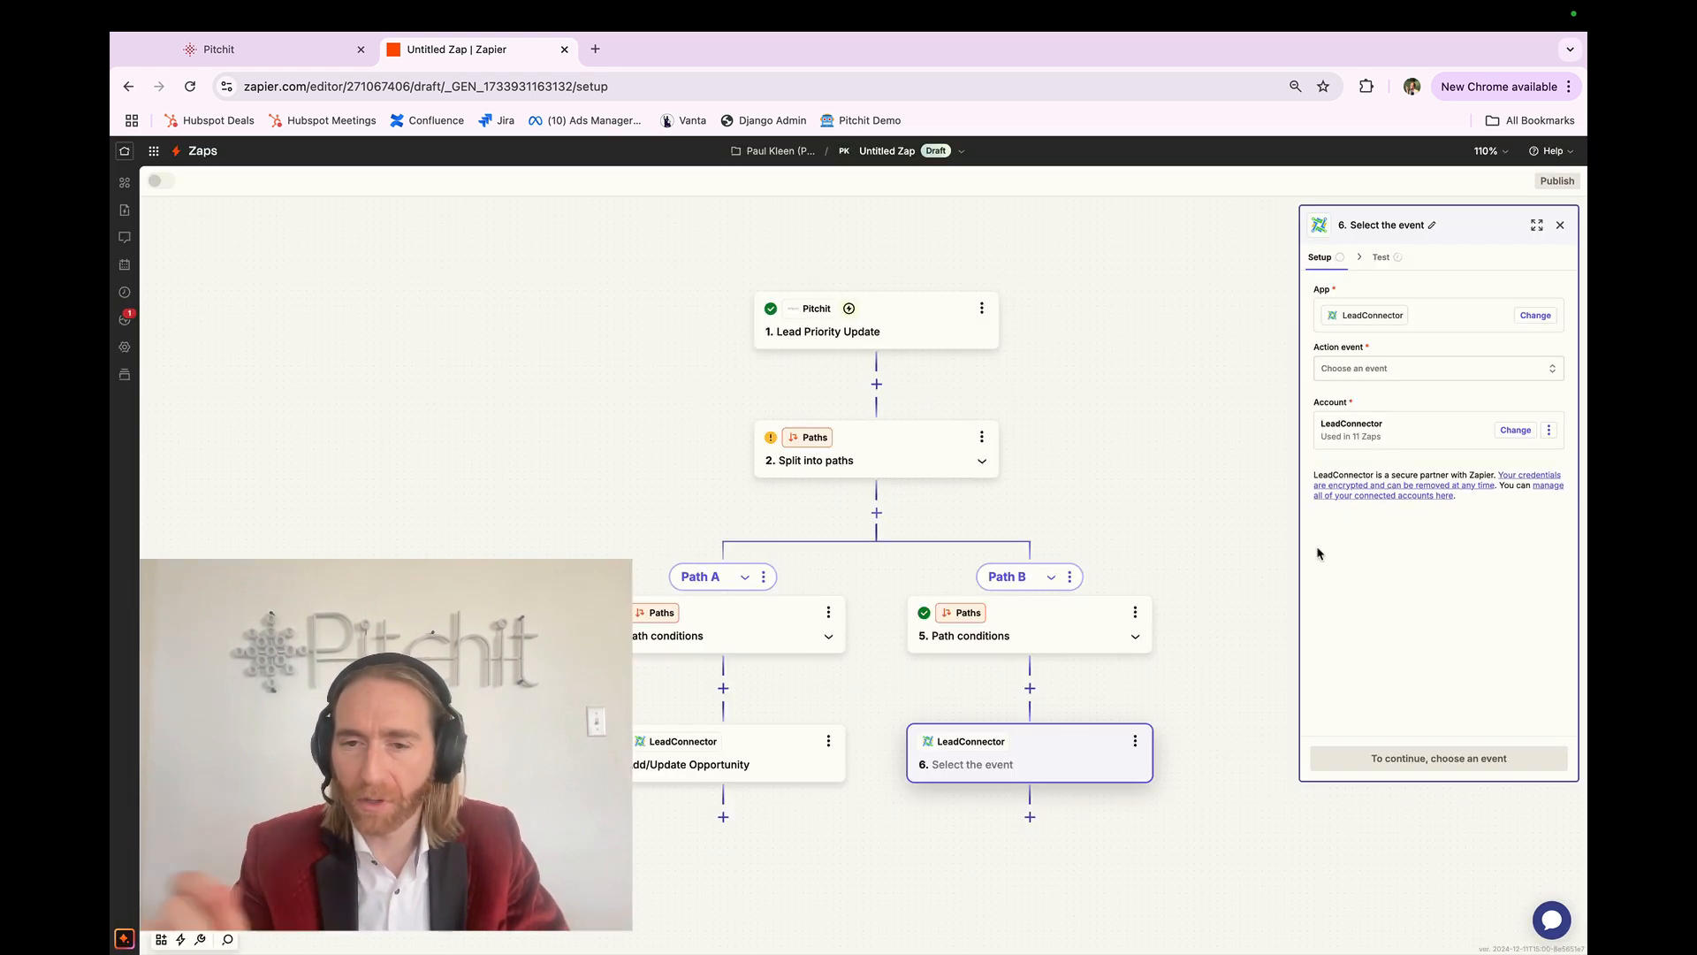
left_click(1370, 370)
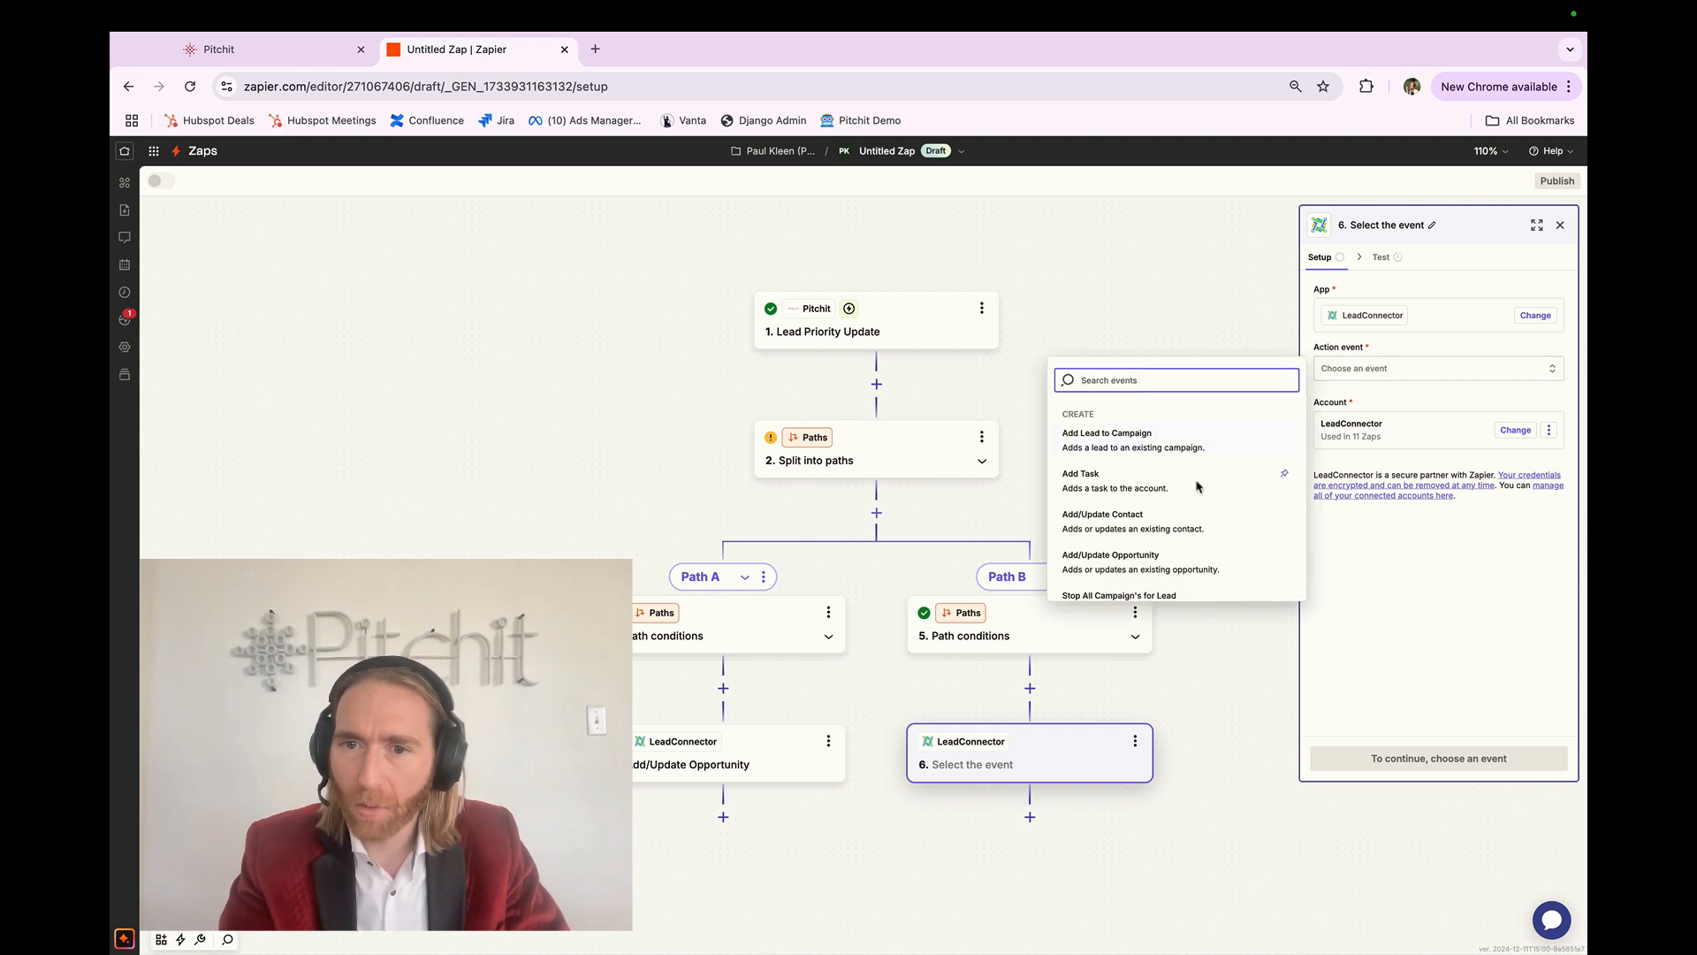
scroll(1198, 546, "down", 1)
left_click(1156, 531)
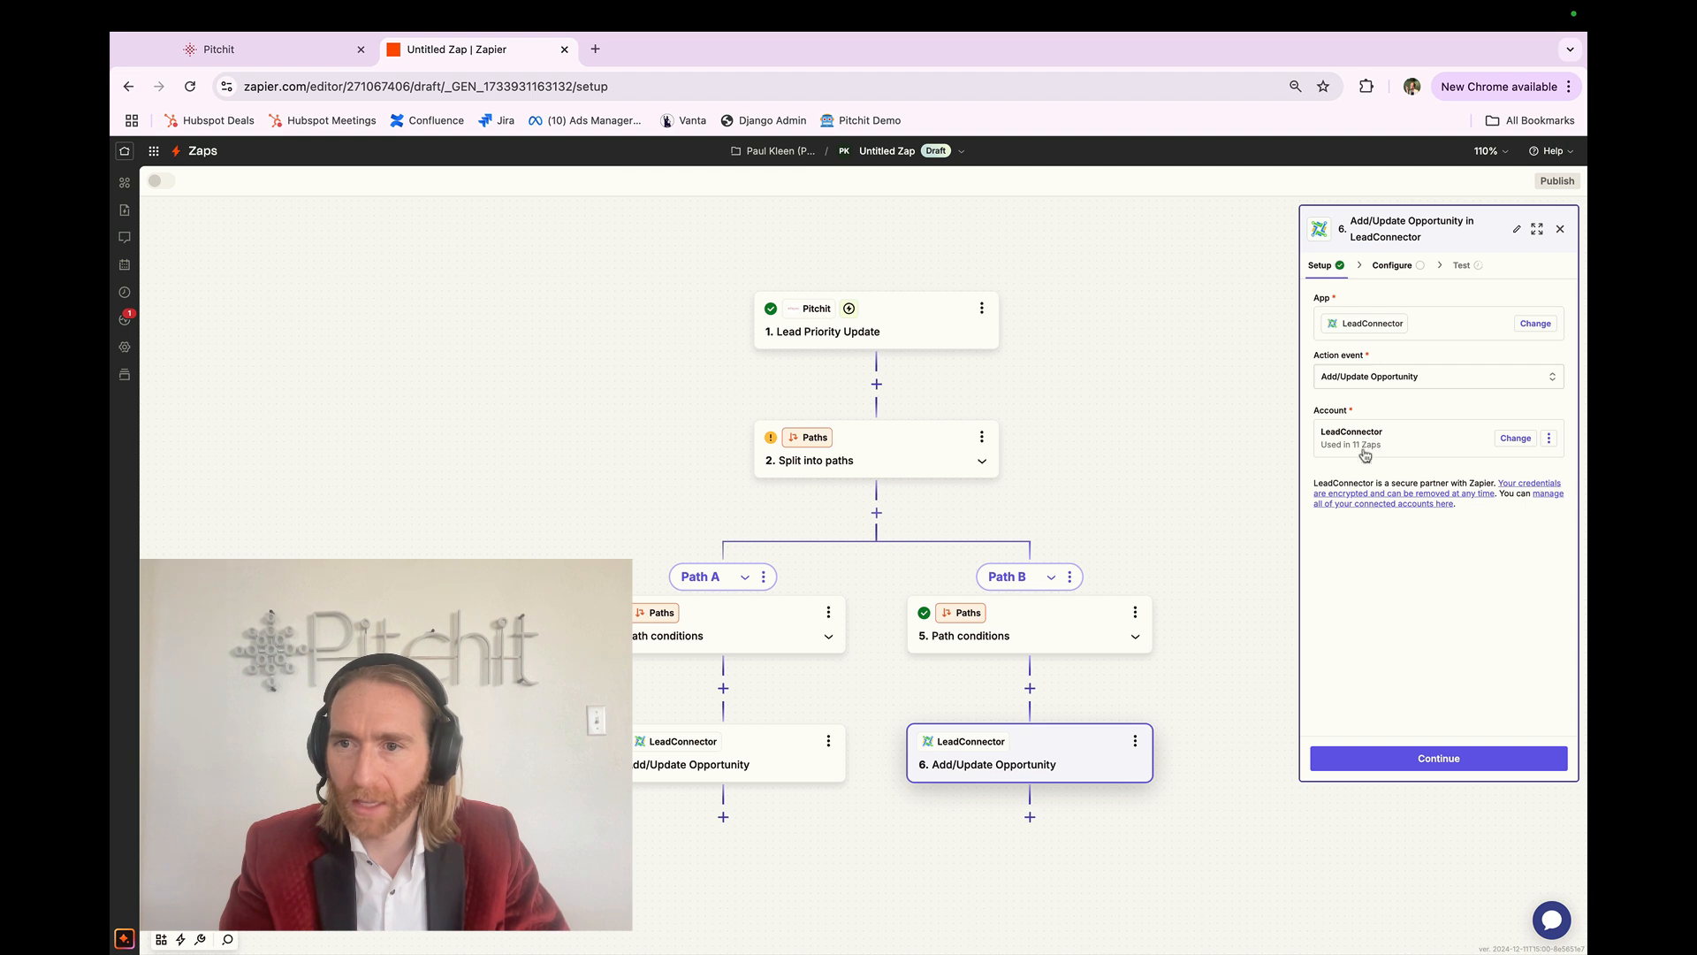
left_click(1386, 765)
Step: Map the Pitchit lead's first and last name into the First Name and Last Name fields
left_click(1554, 320)
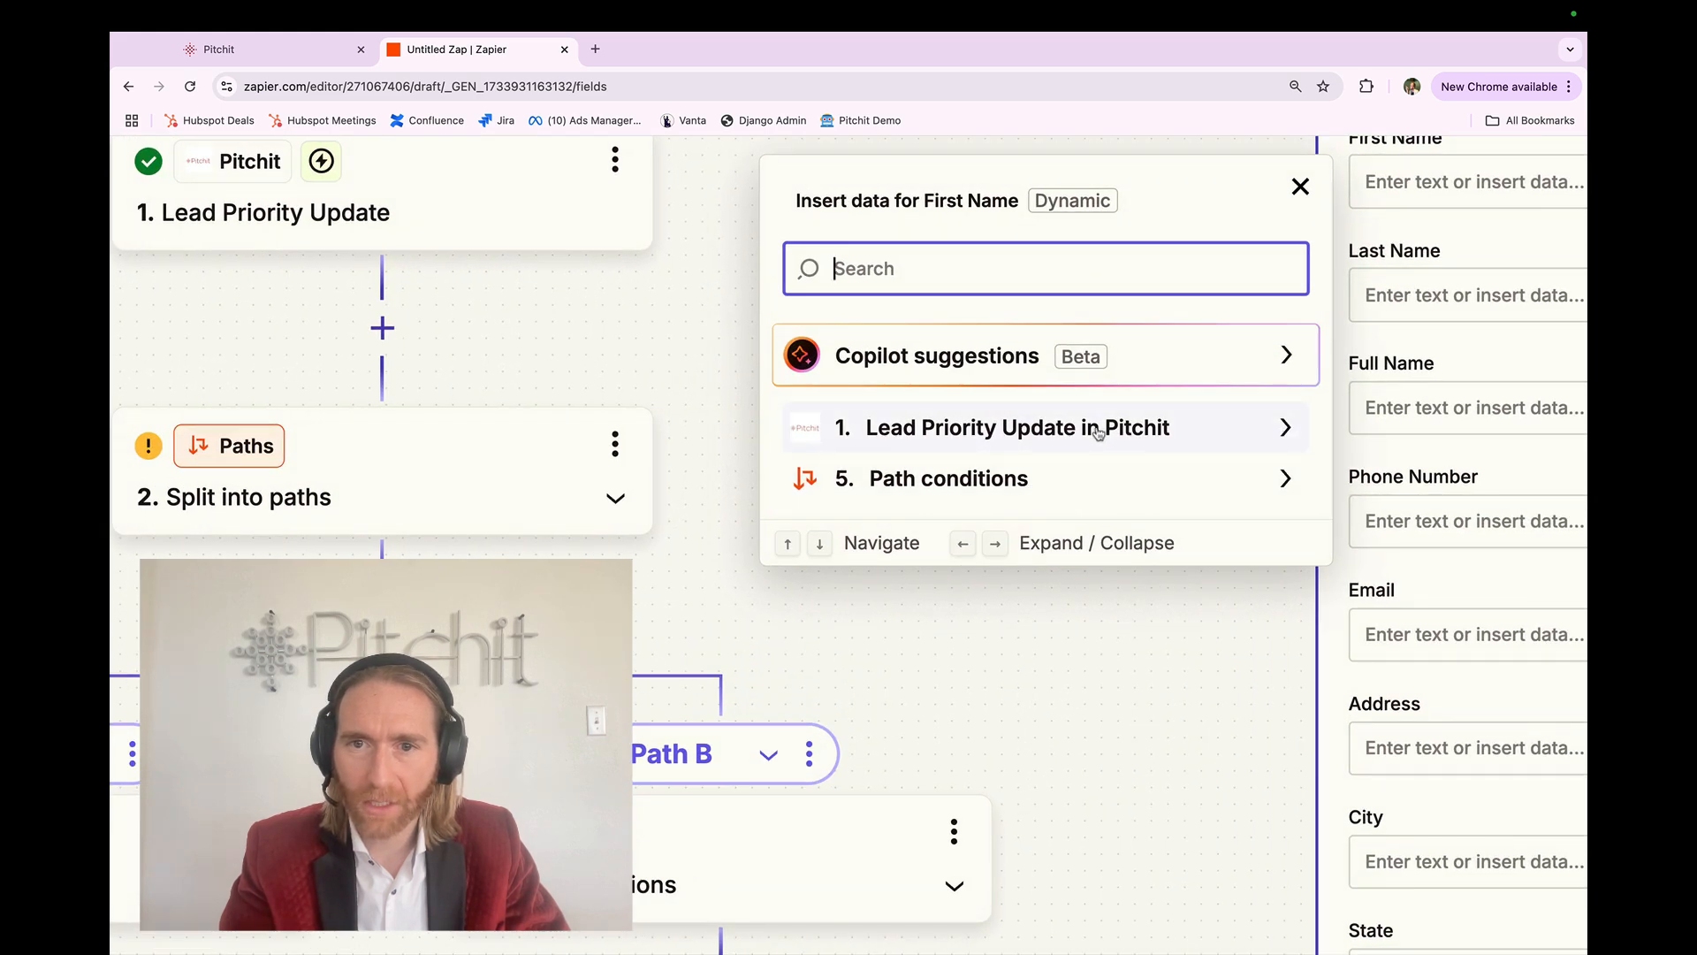
left_click(1273, 431)
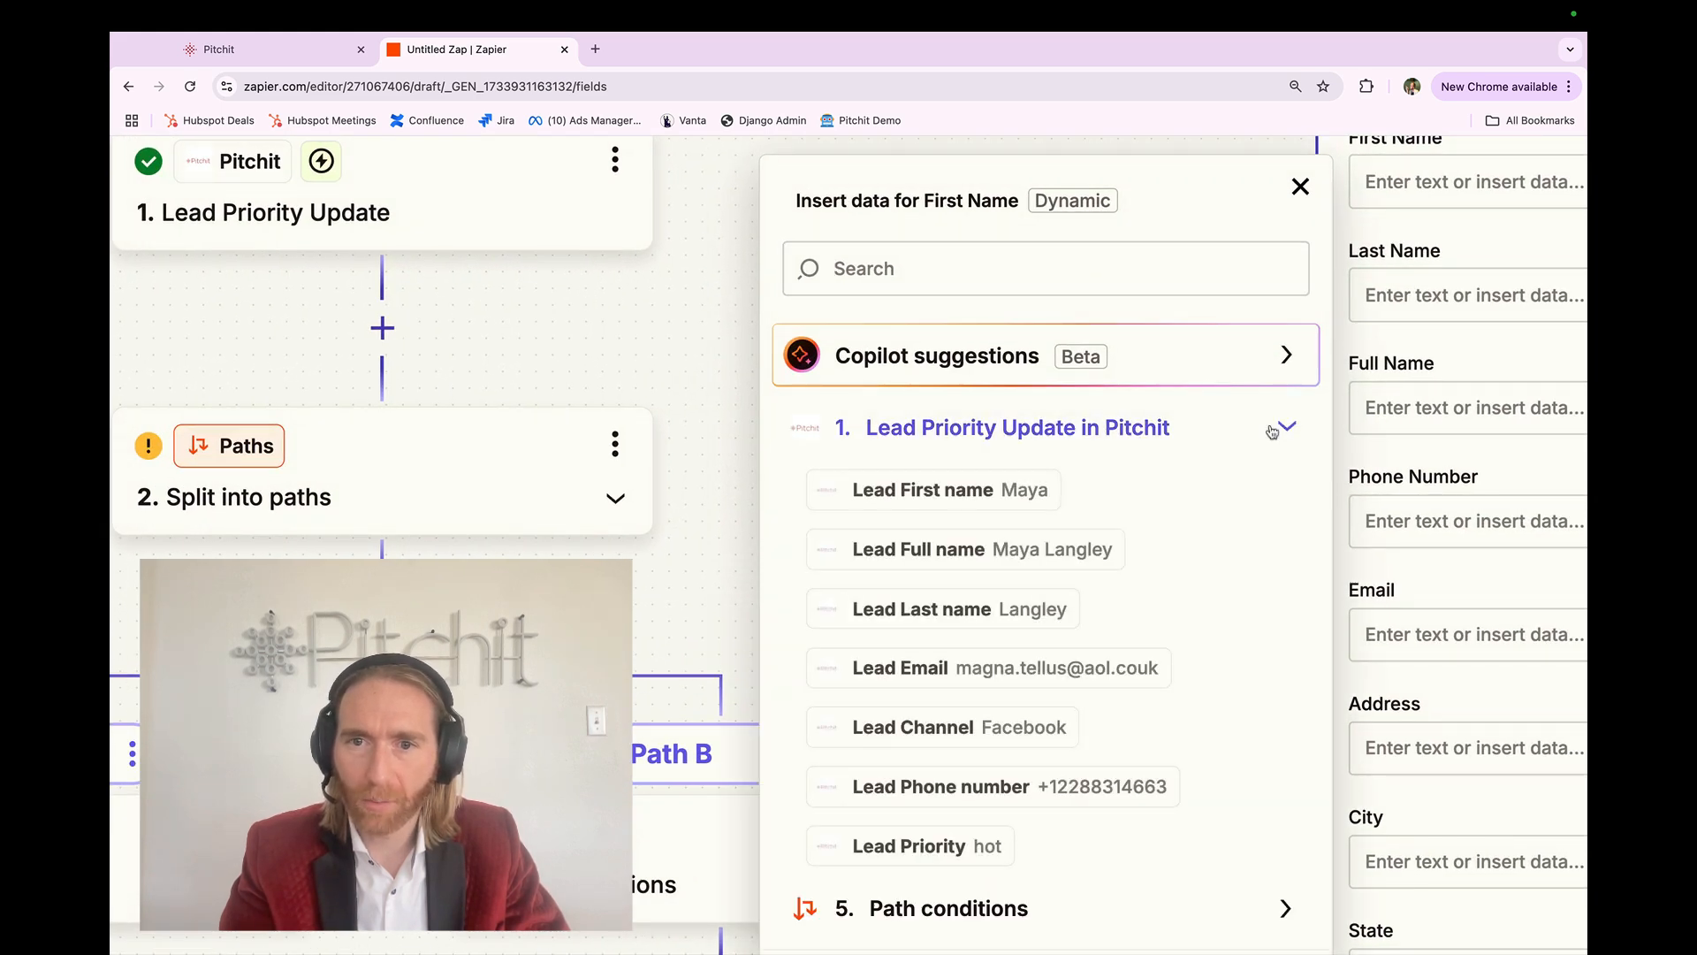
left_click(1195, 488)
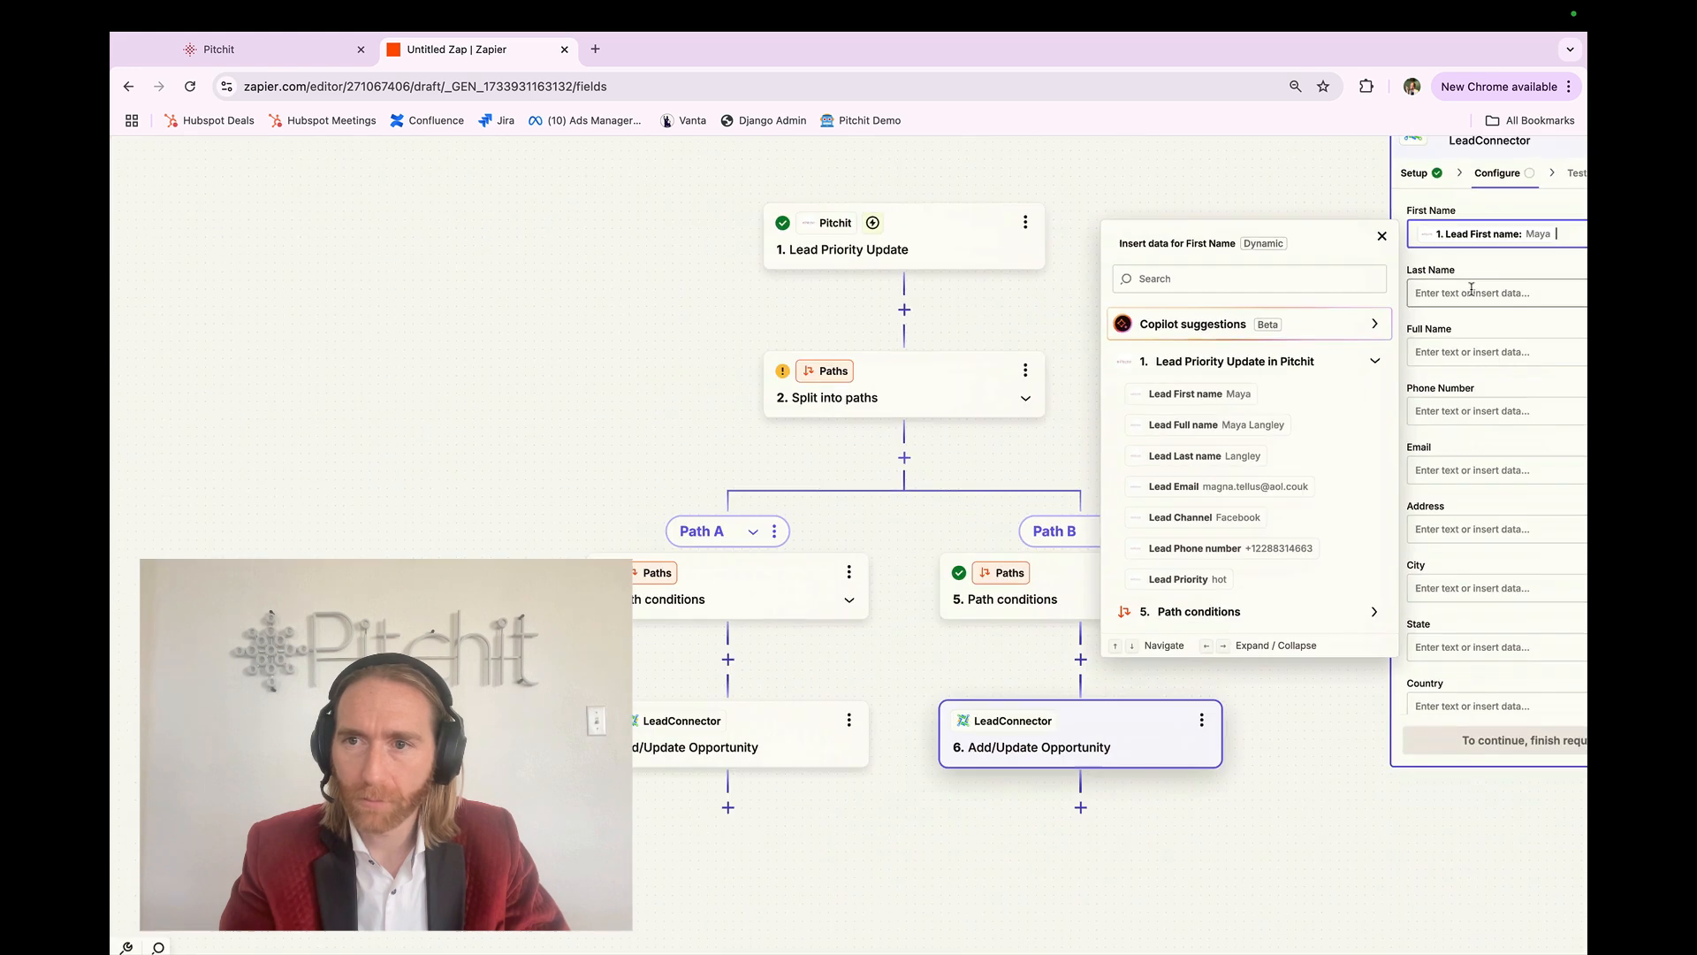
key("Escape")
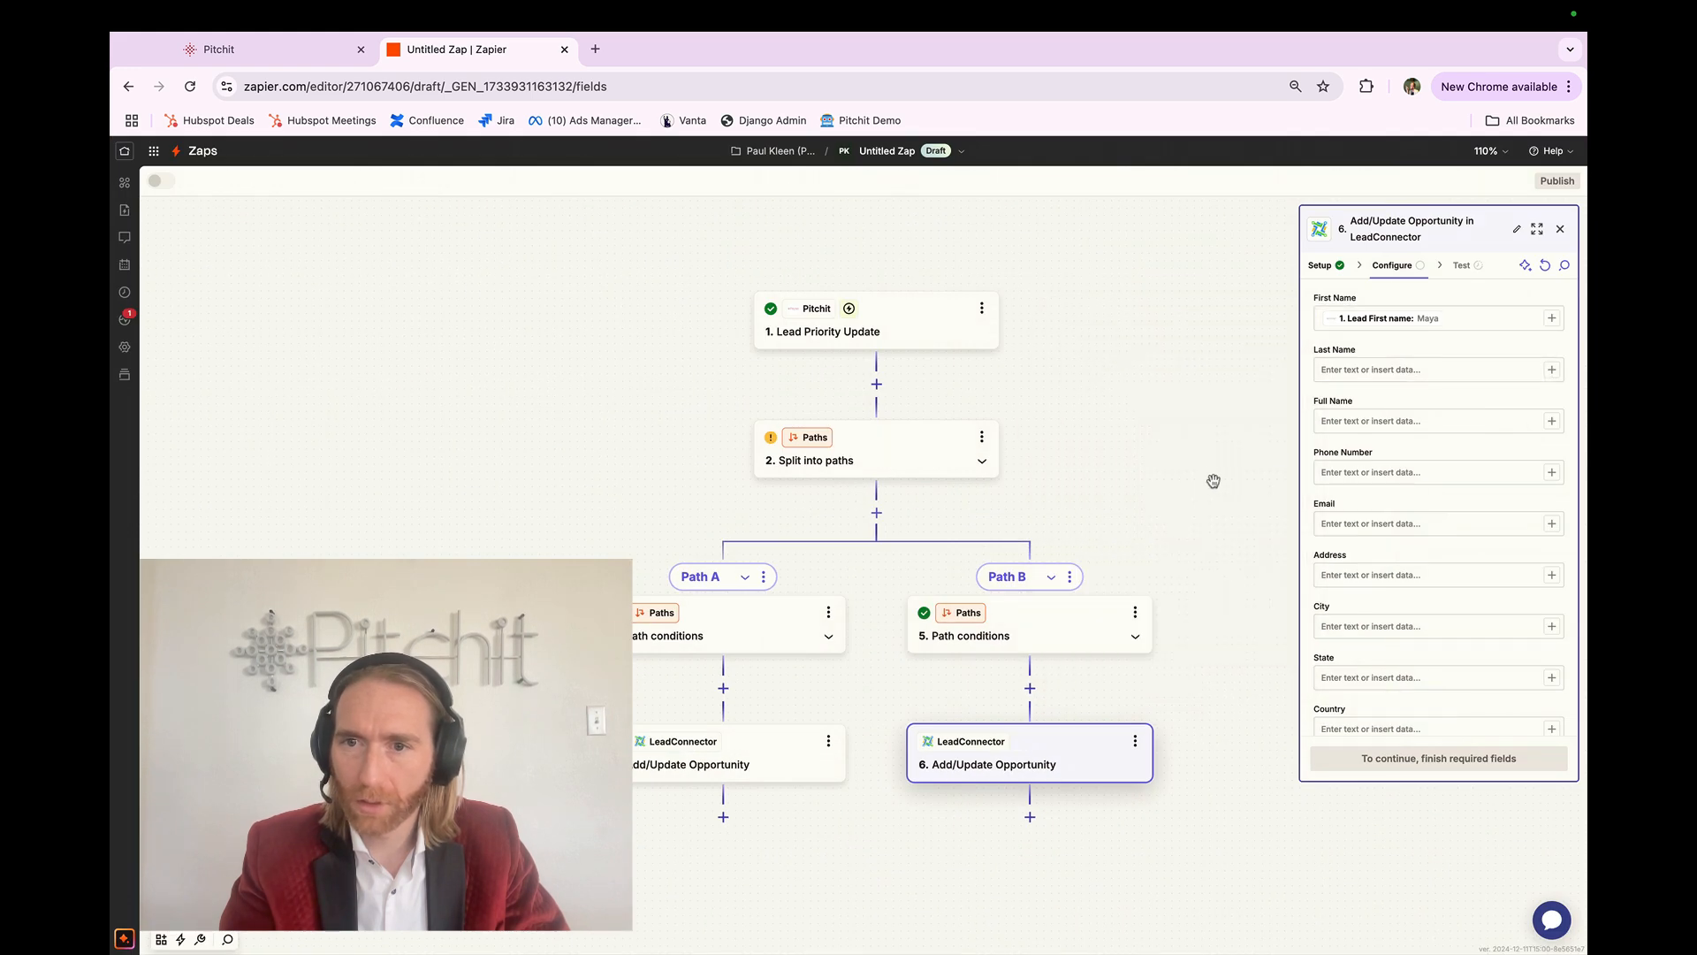
left_click(1551, 369)
left_click(1284, 480)
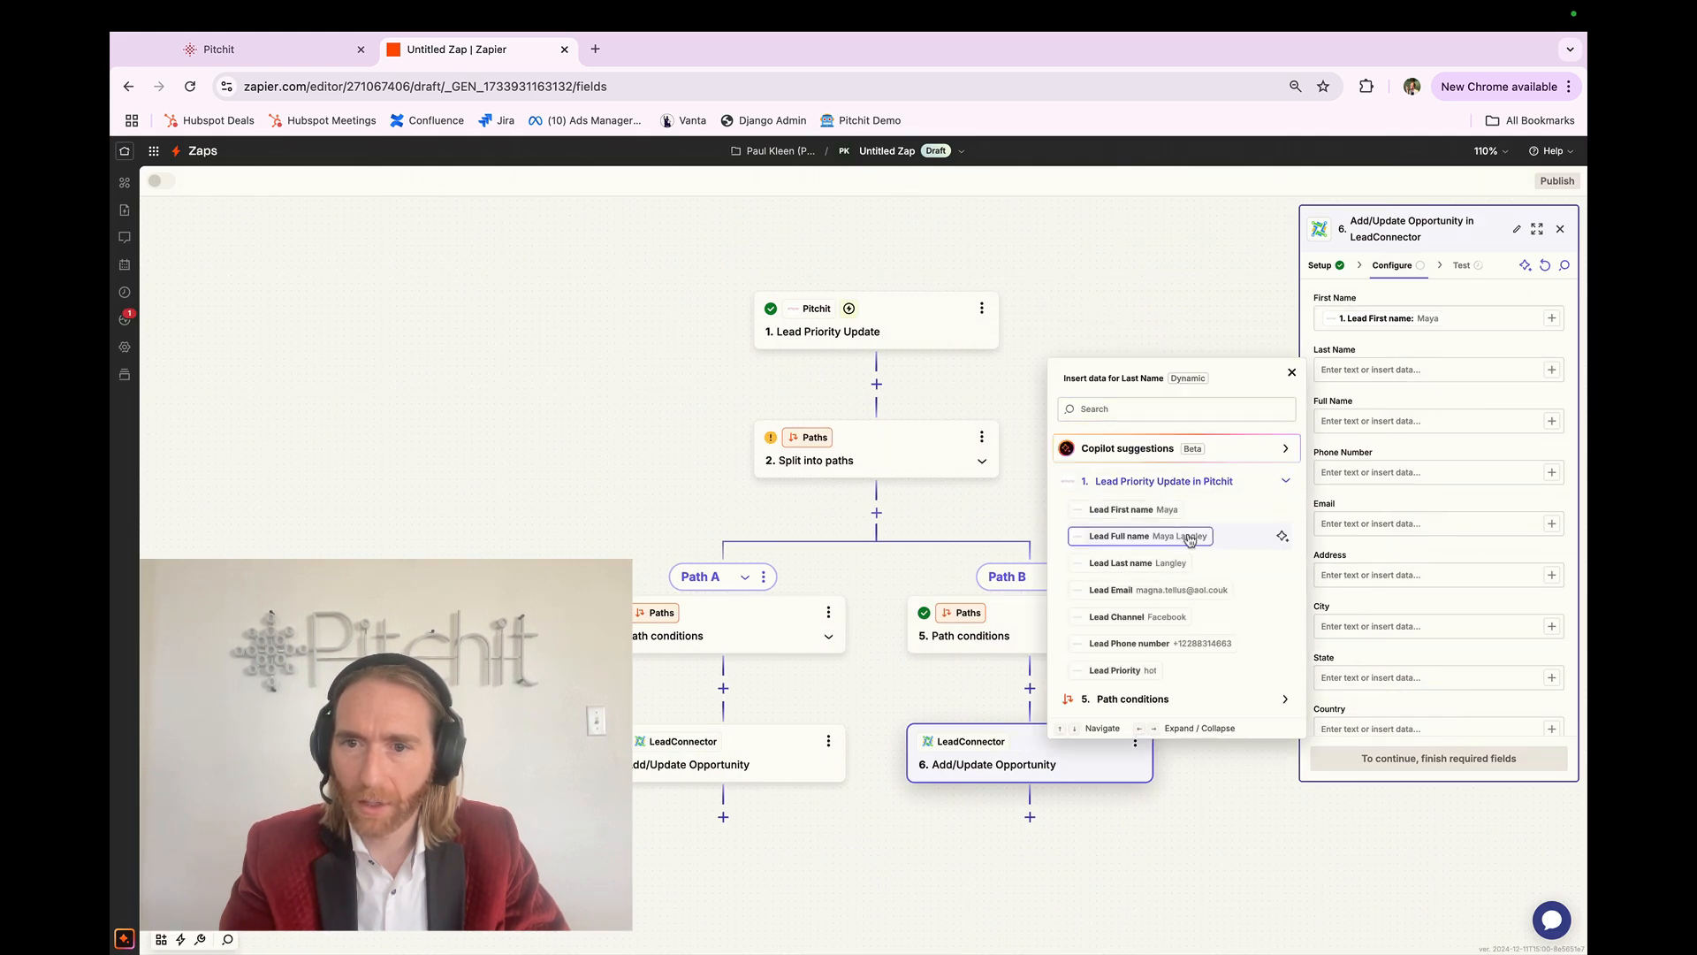
left_click(1138, 563)
Step: Map the lead's full name, phone number and email into Full Name, Phone Number and Email
left_click(1552, 422)
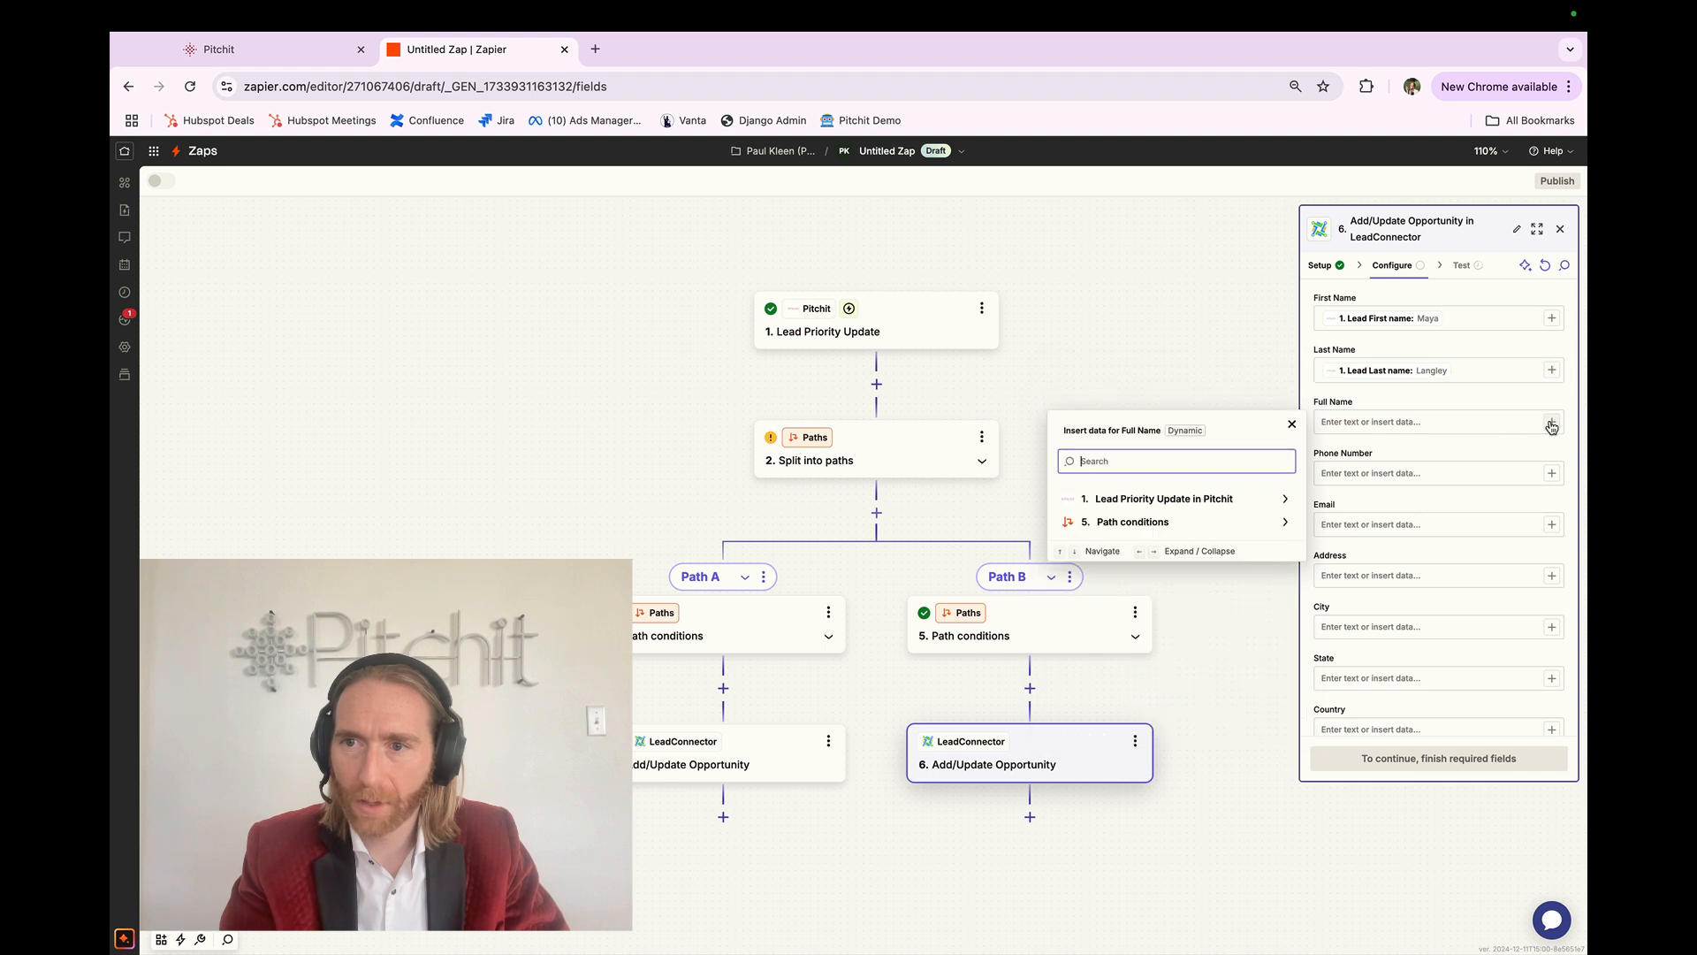
left_click(1236, 499)
left_click(1184, 554)
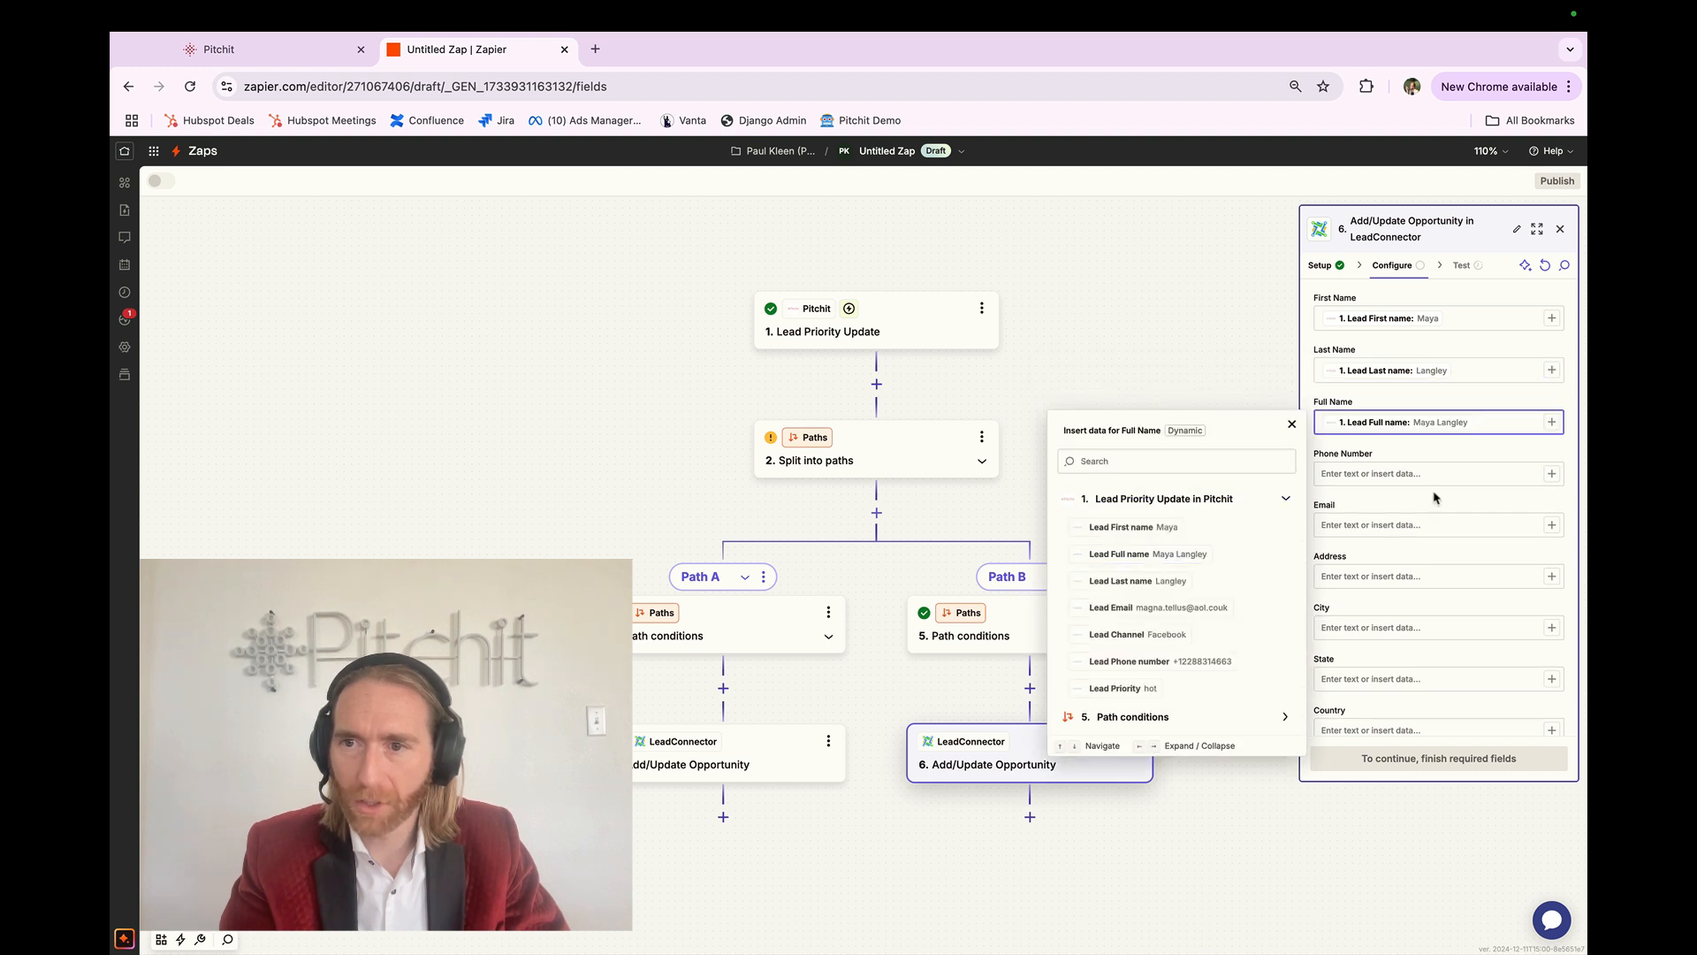
left_click(1552, 474)
left_click(1238, 549)
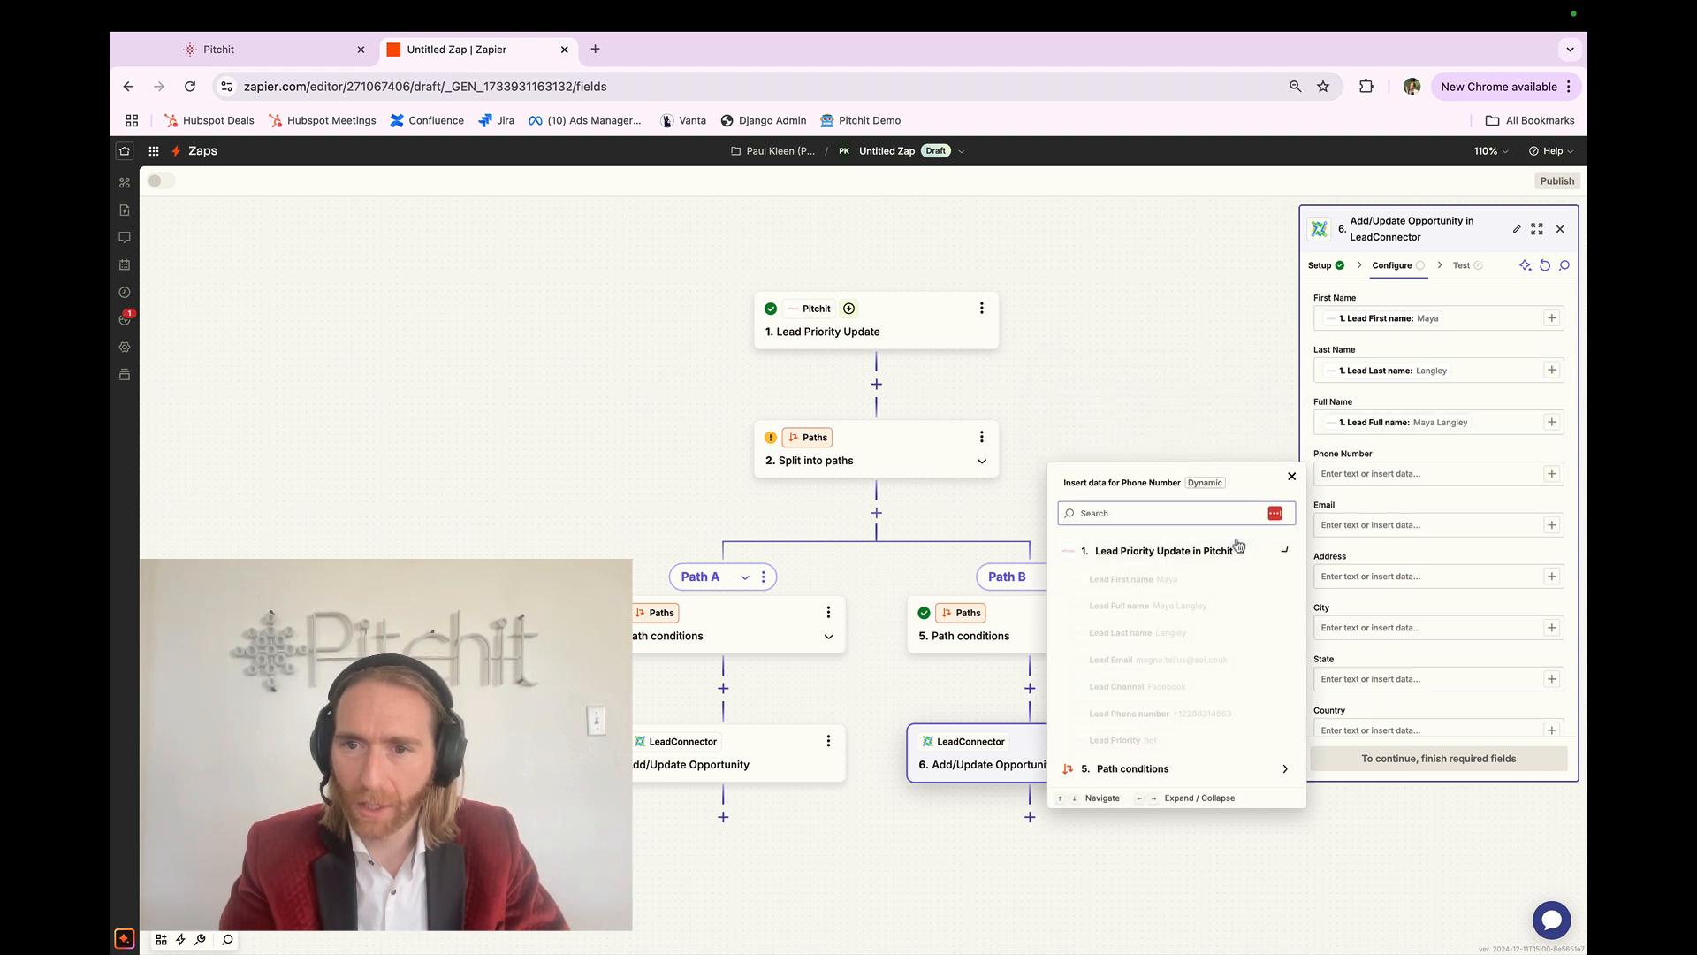
left_click(1160, 714)
left_click(1551, 525)
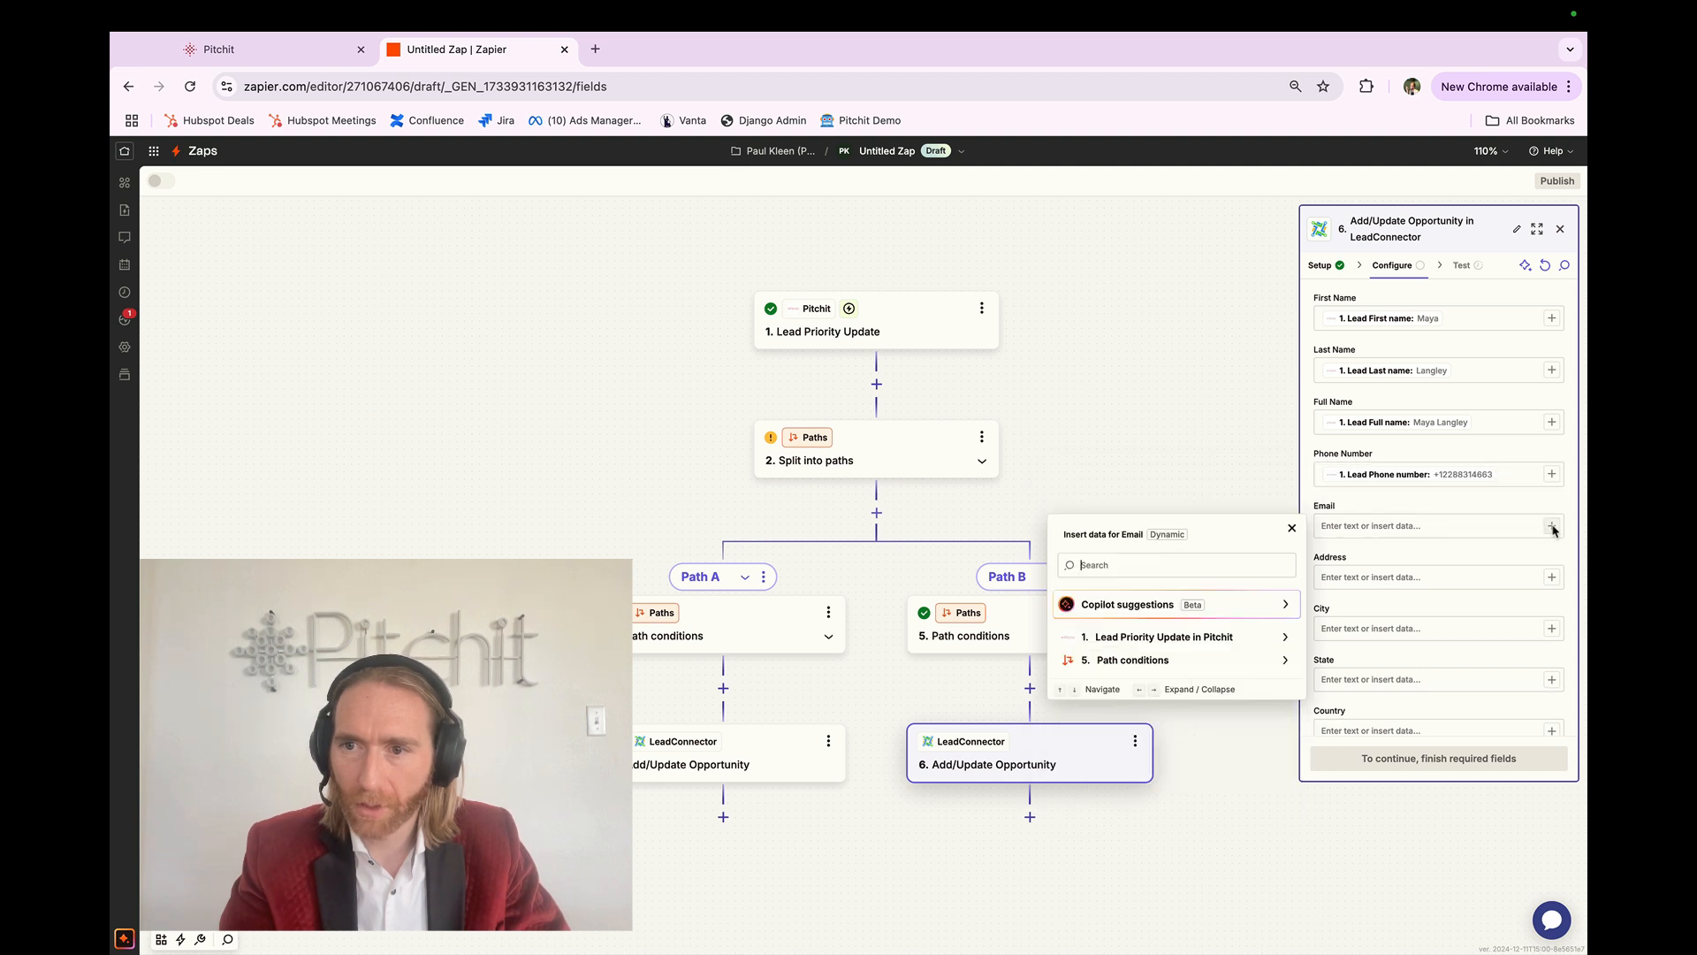
left_click(1169, 602)
left_click(1181, 709)
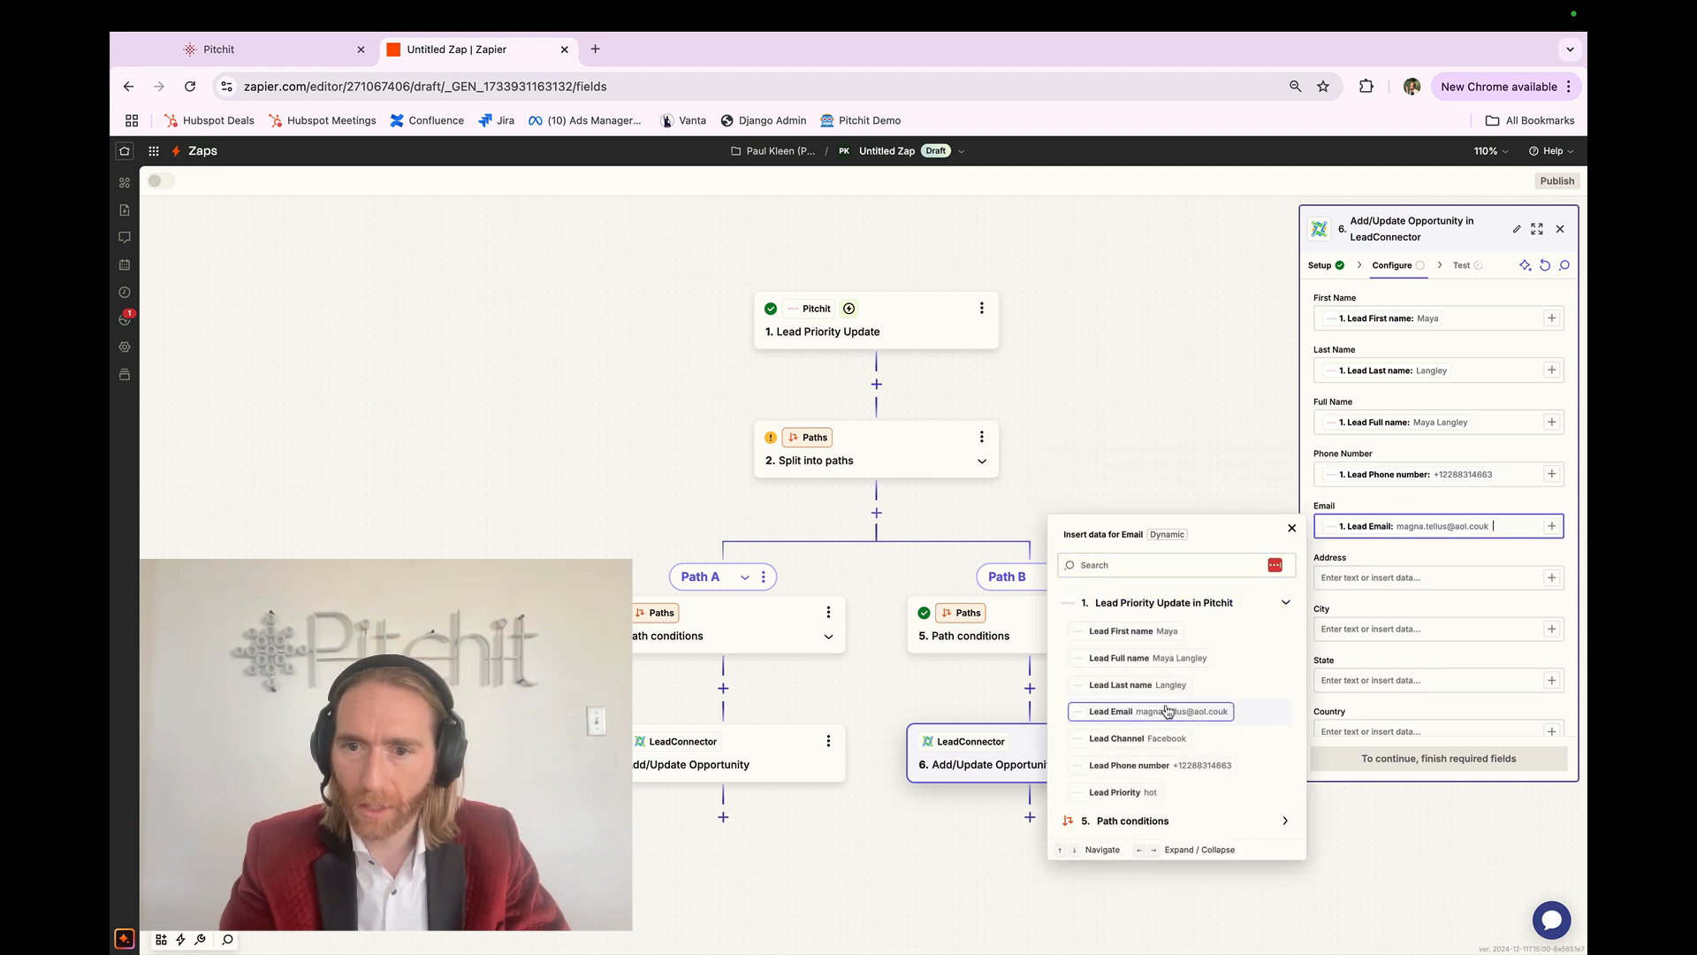
left_click(1393, 564)
Step: Set Mark as Lead to True and fill Notes with labelled 'Lead Channel:' and 'Lead Priority:' lines
scroll(1392, 565, "down", 5)
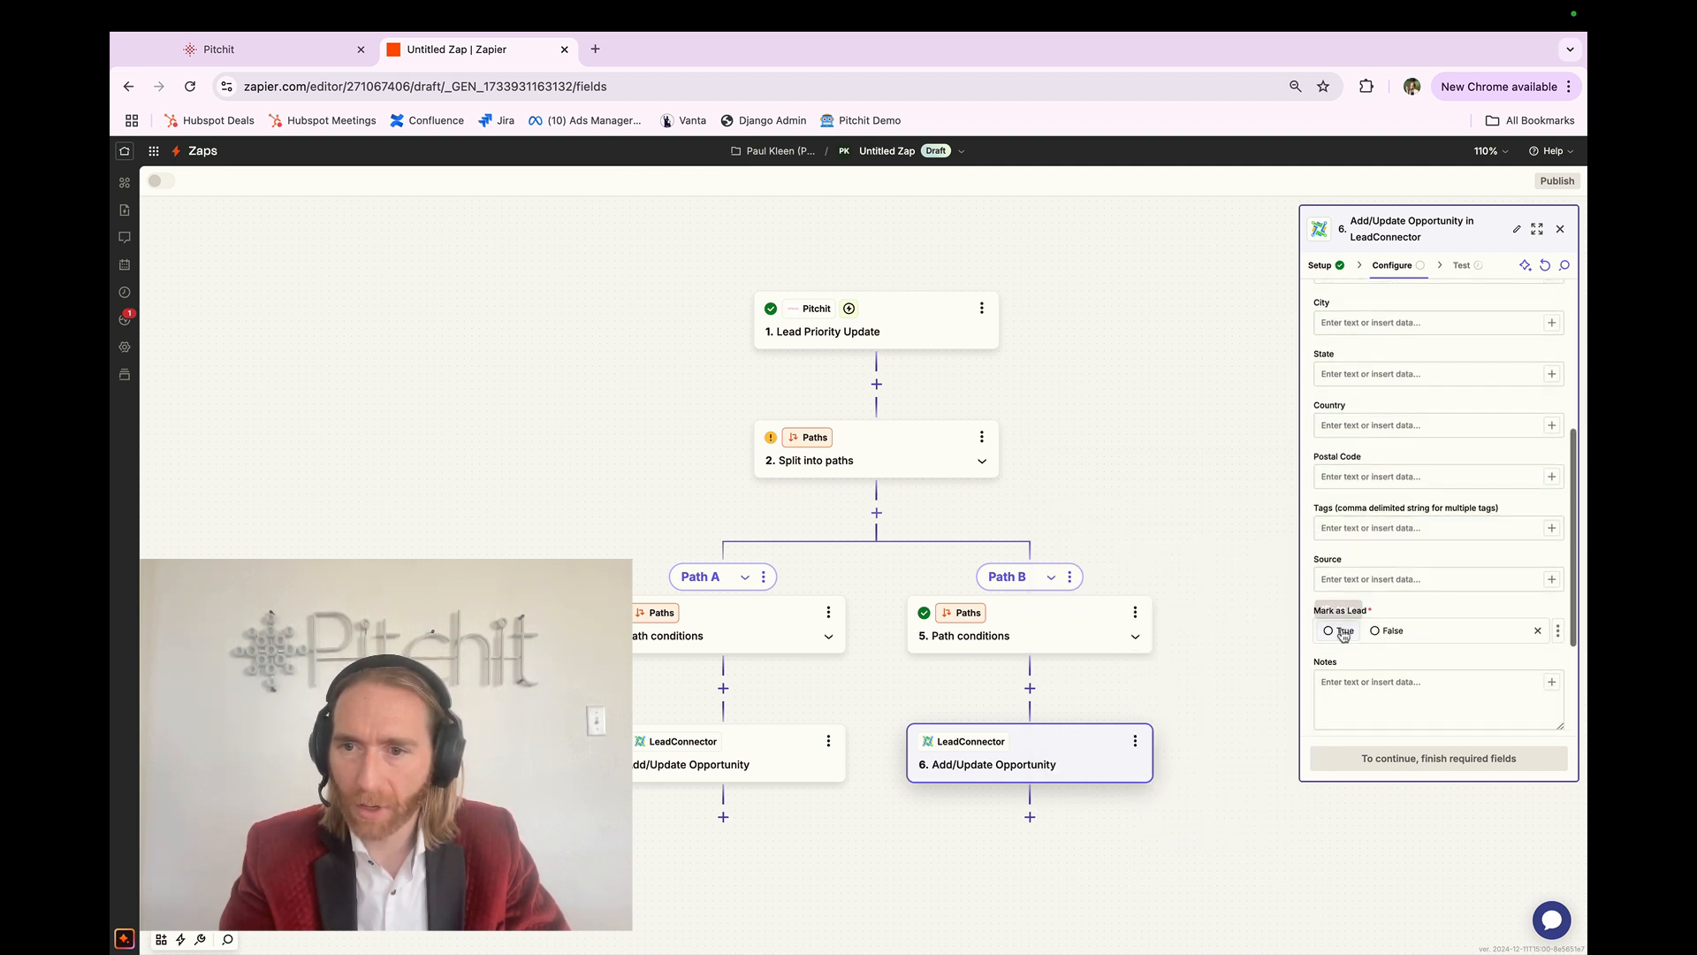
left_click(1342, 631)
scroll(1361, 619, "down", 2)
left_click(1414, 632)
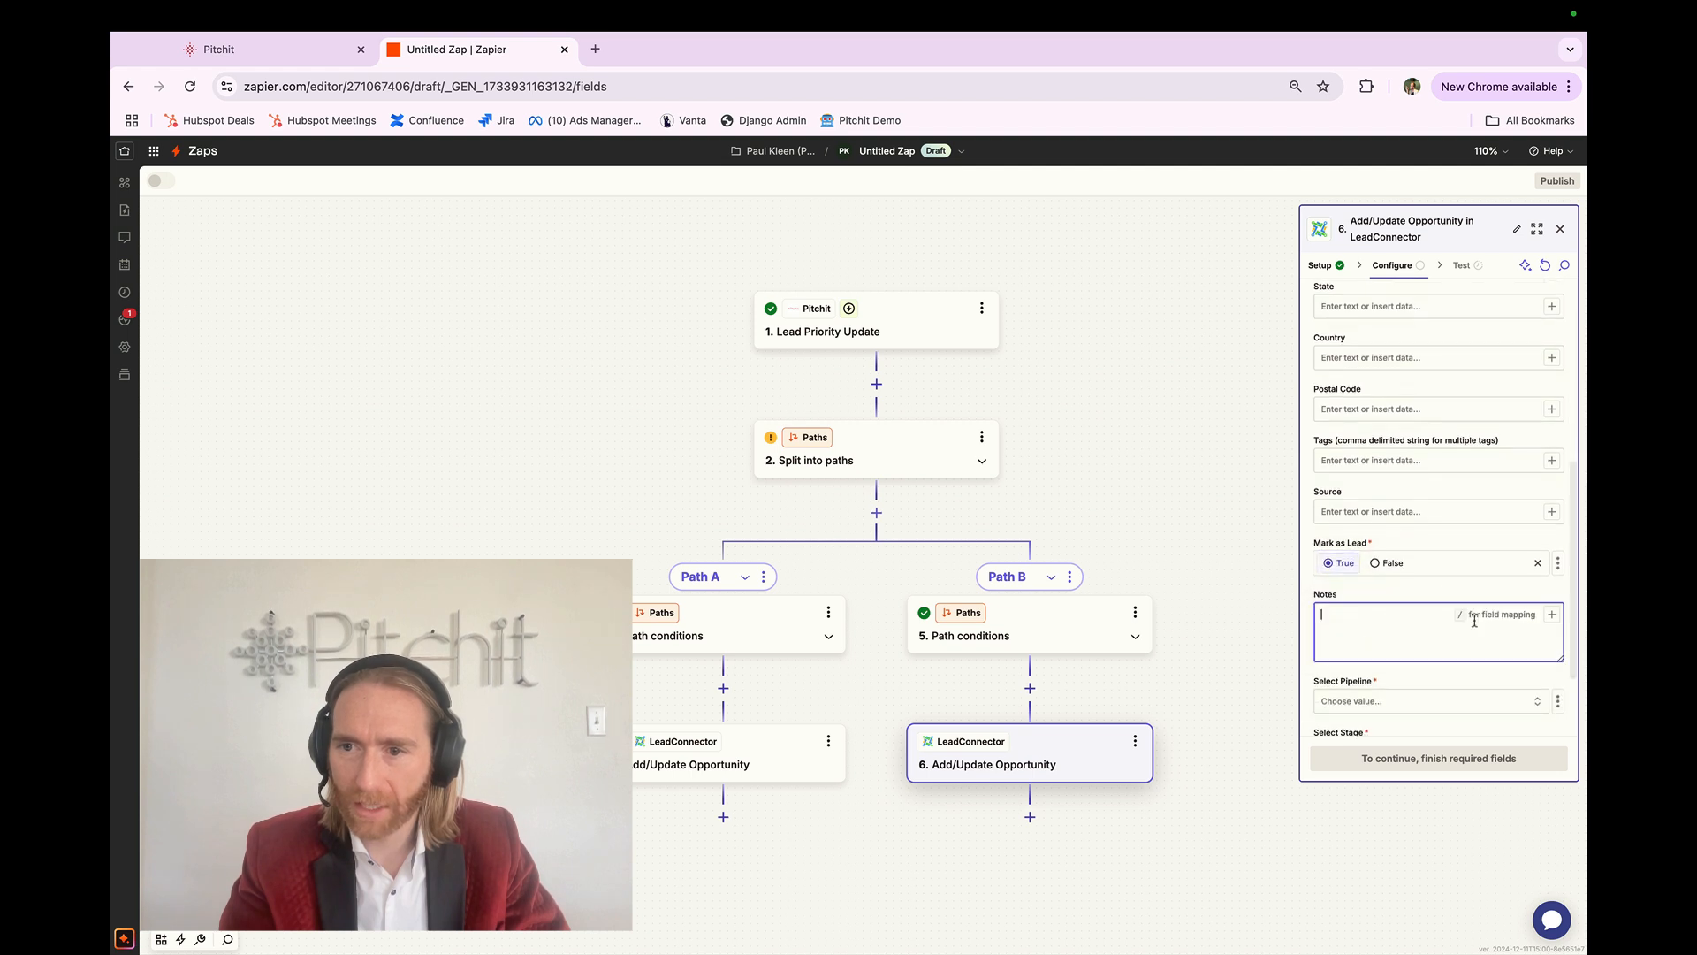
left_click(1551, 615)
left_click(1237, 727)
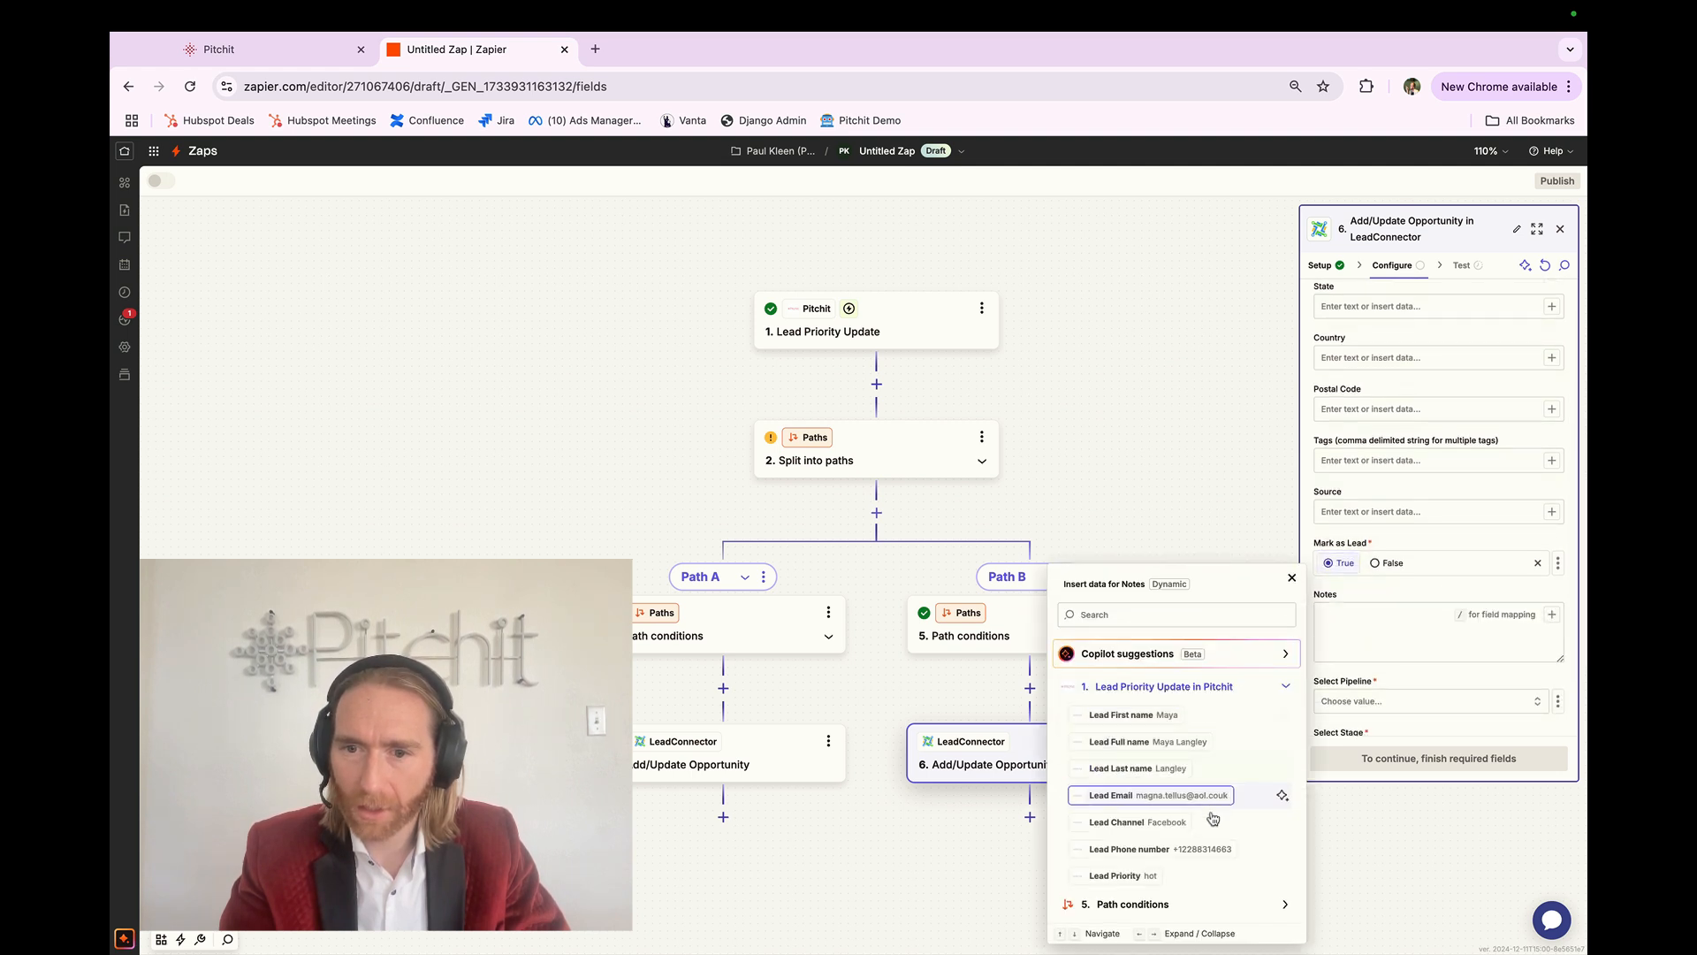
left_click(1212, 829)
left_click(1206, 877)
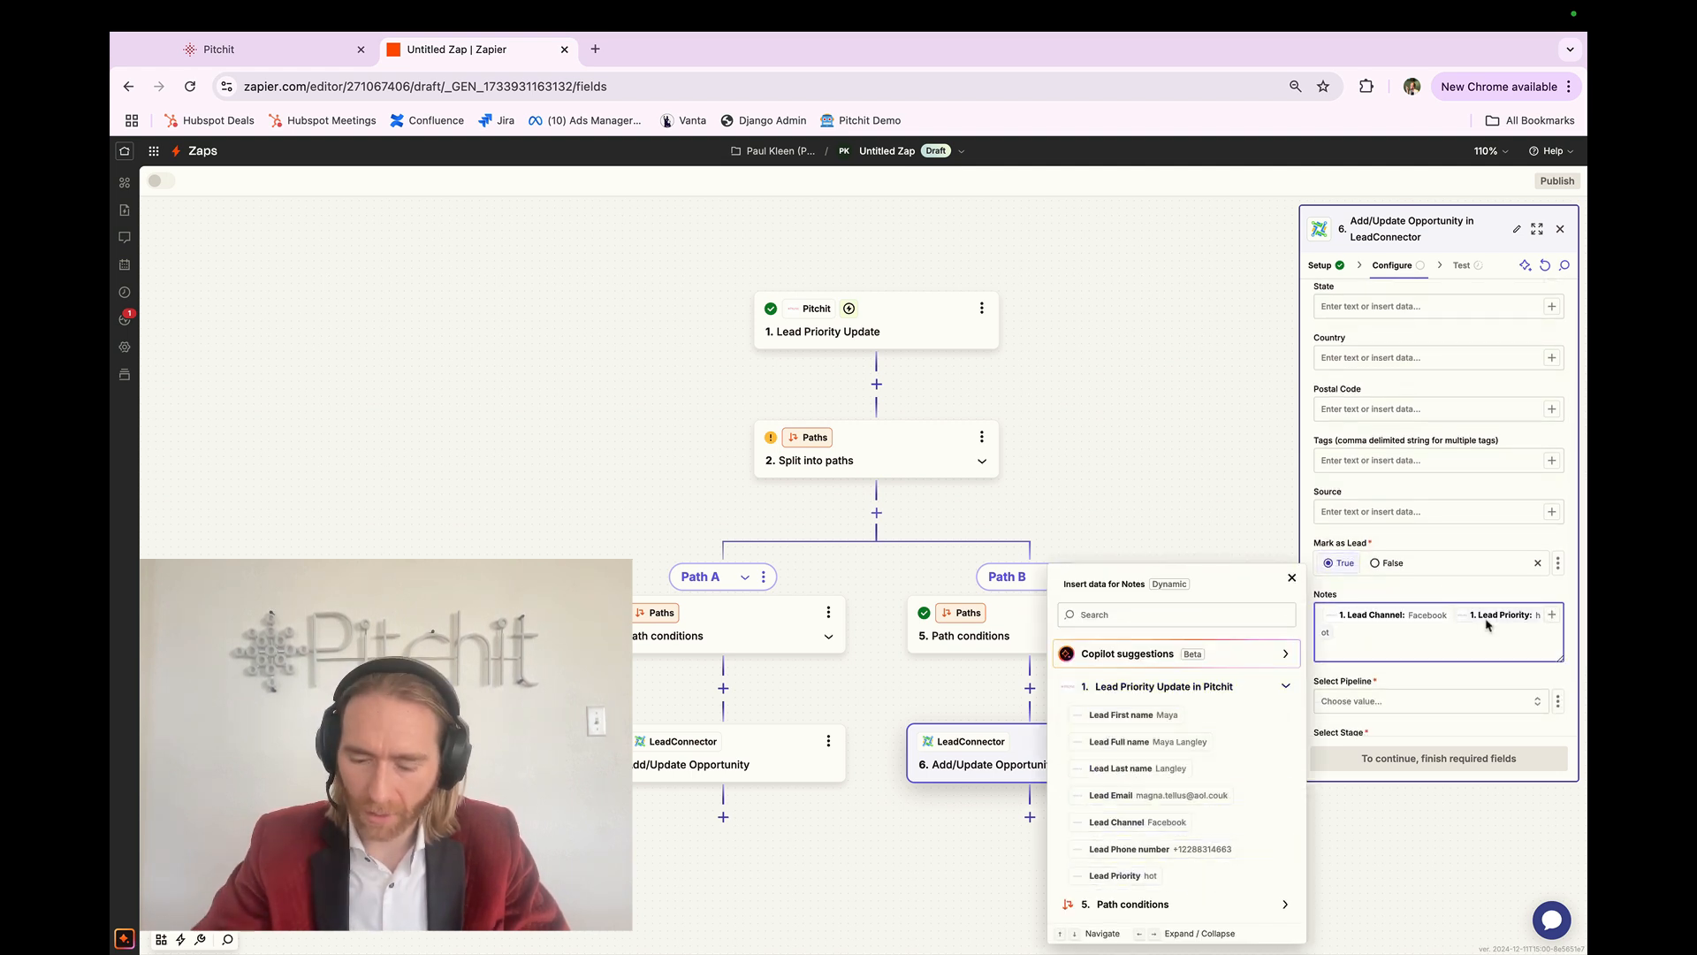
type("Lead C")
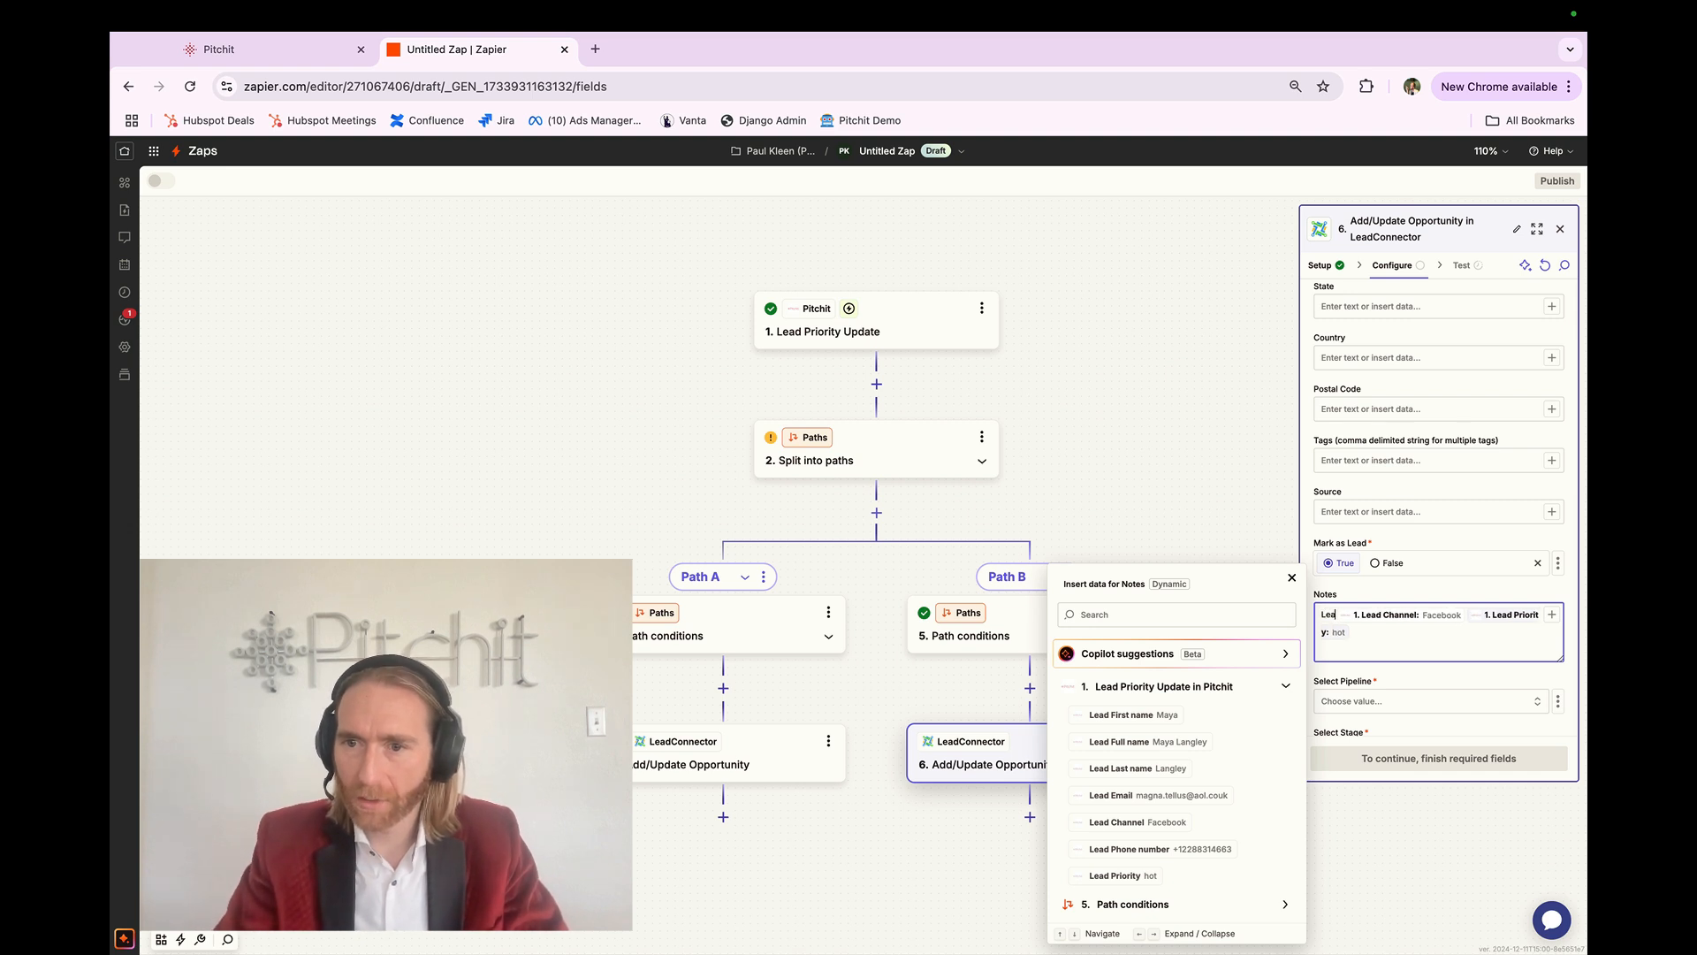
type("hannel:")
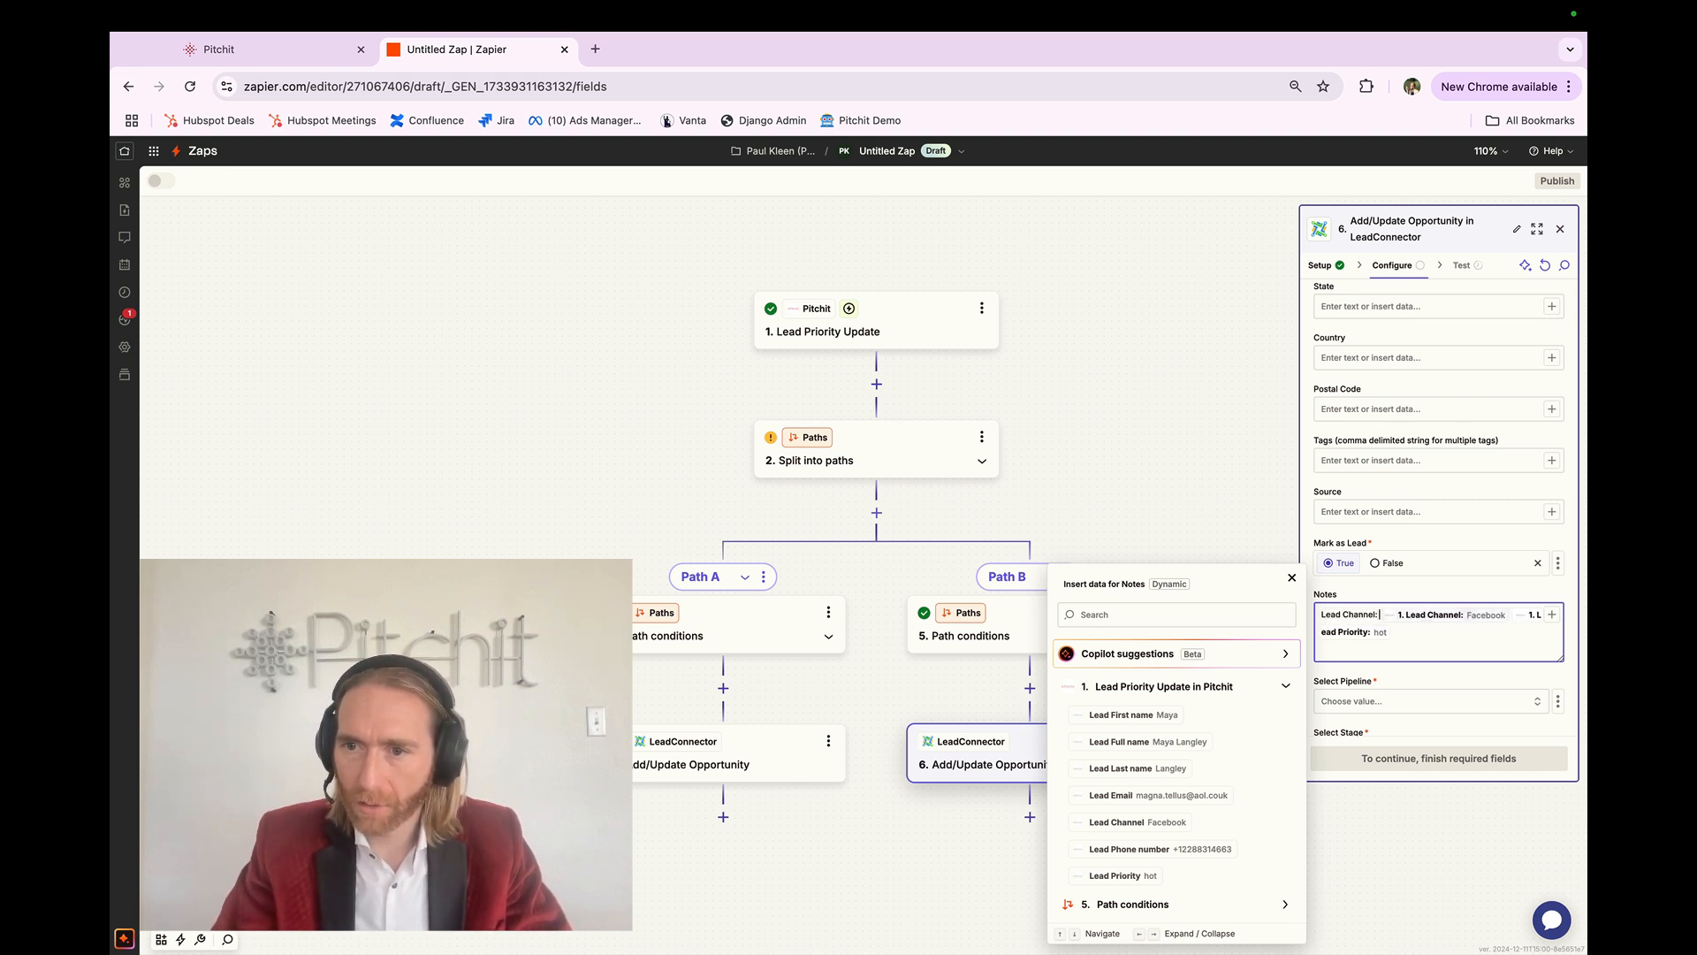
key("Right")
key("Right")
key("Return")
type("Lead")
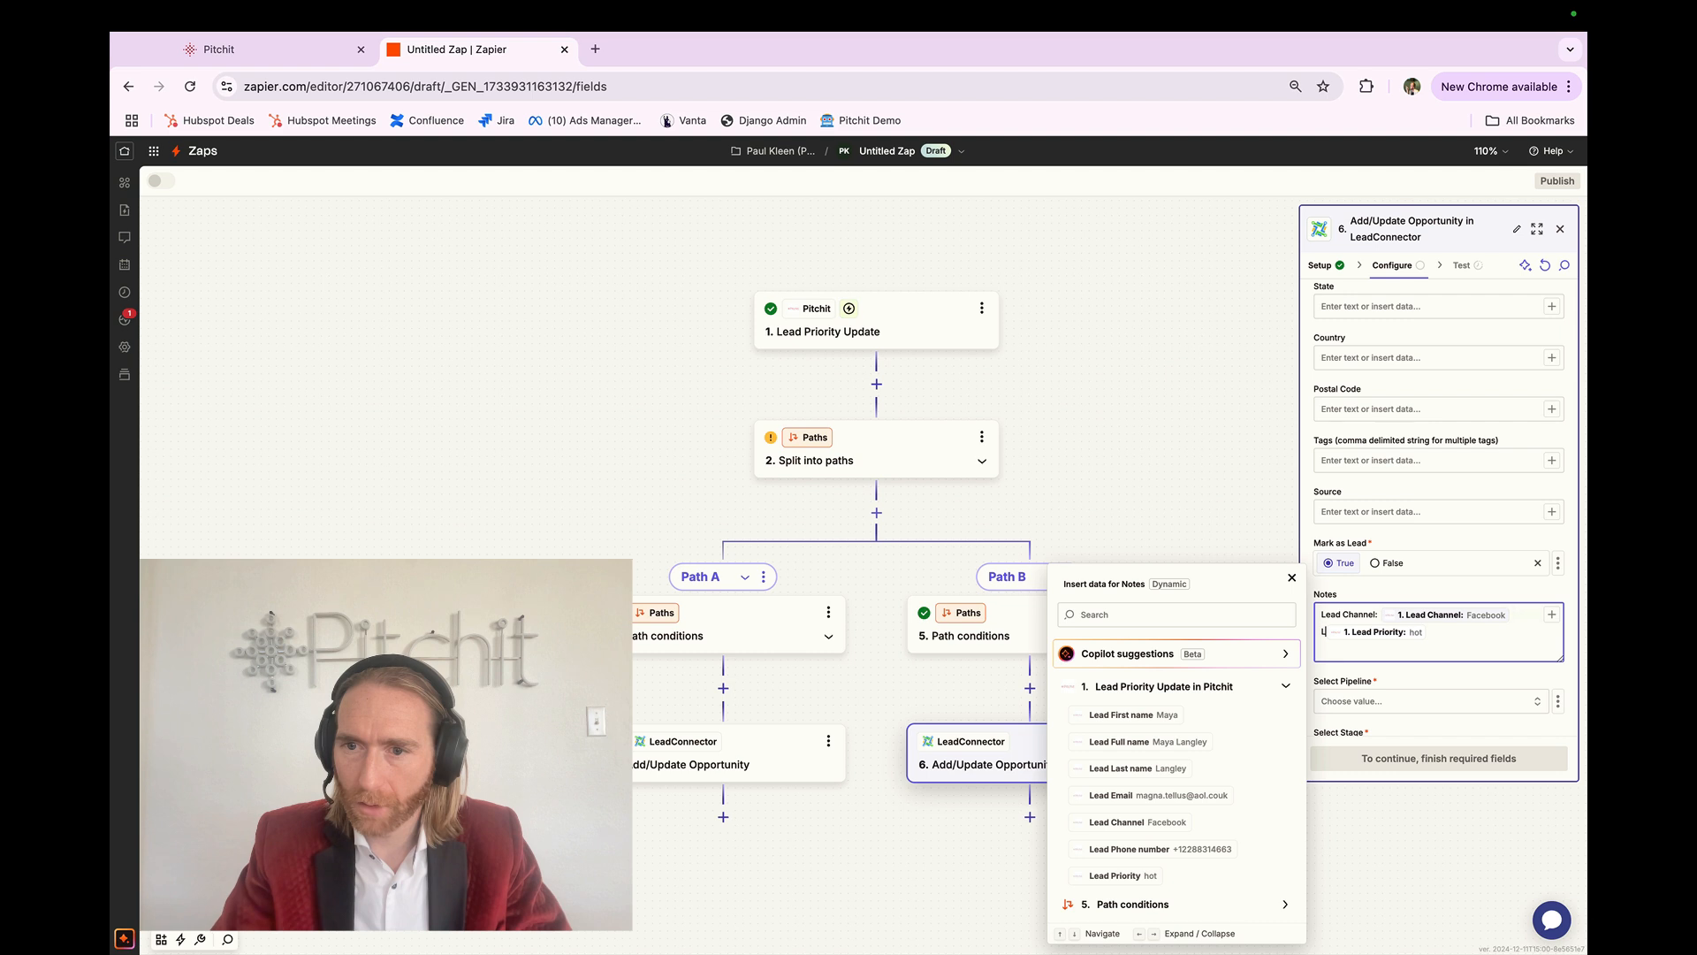
type(" Priority:")
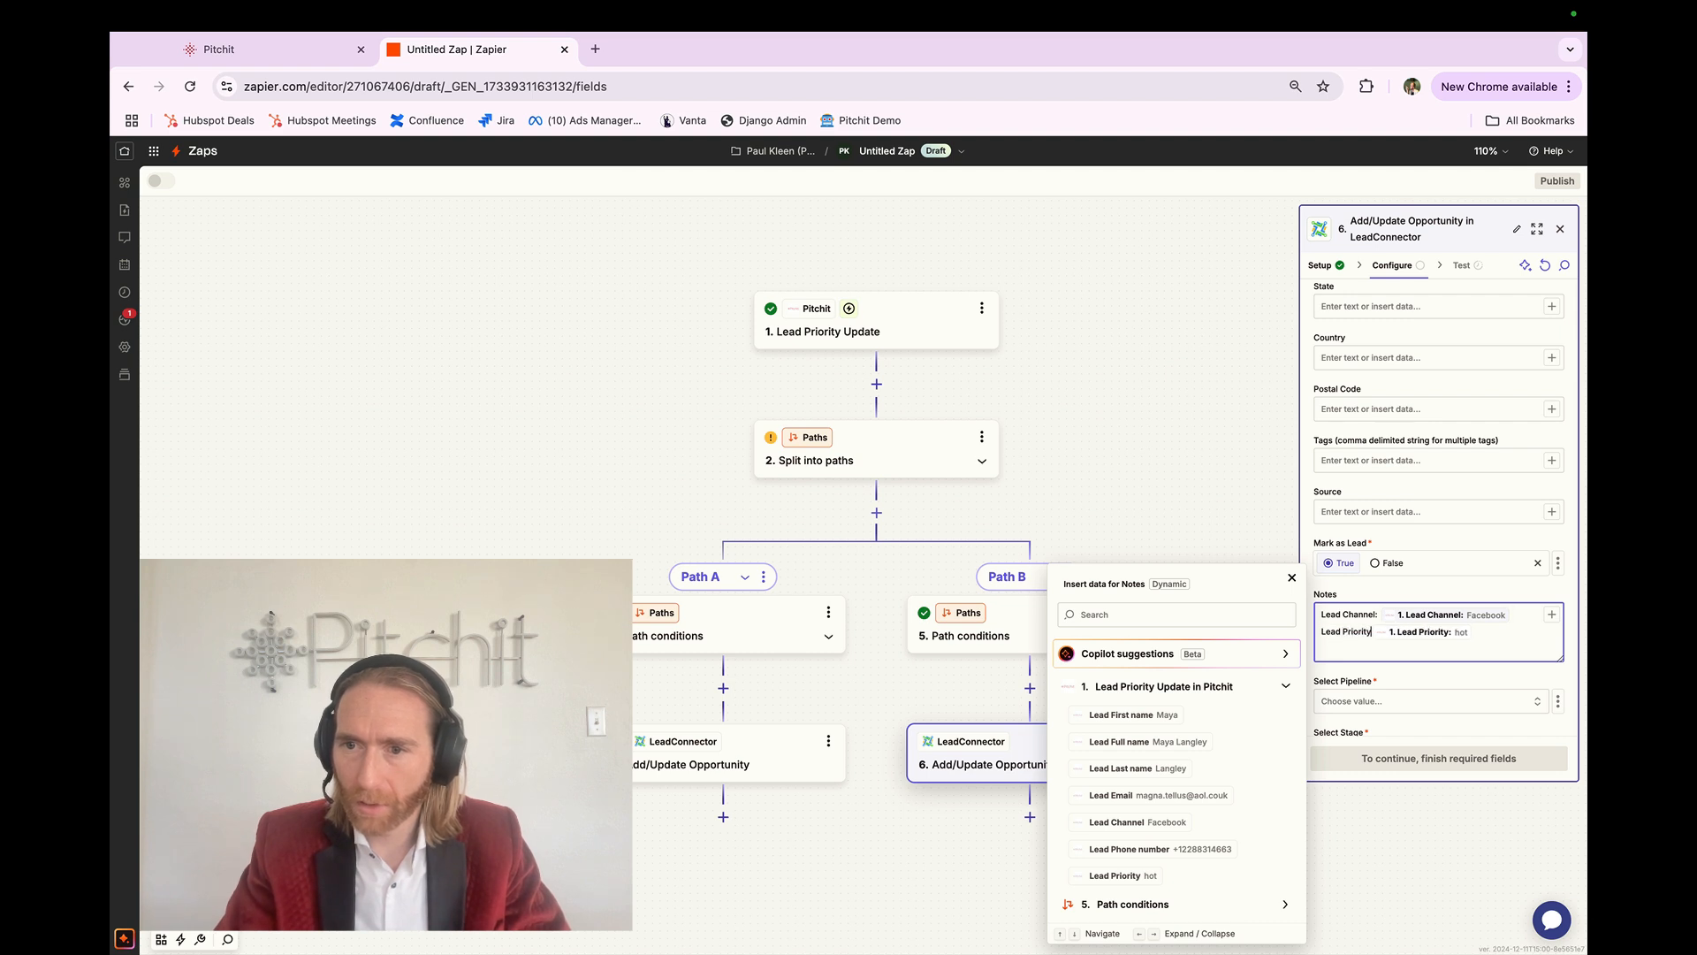
Step: Target Test Pipeline at the Warm Lead stage, then skip the step test
left_click(1428, 701)
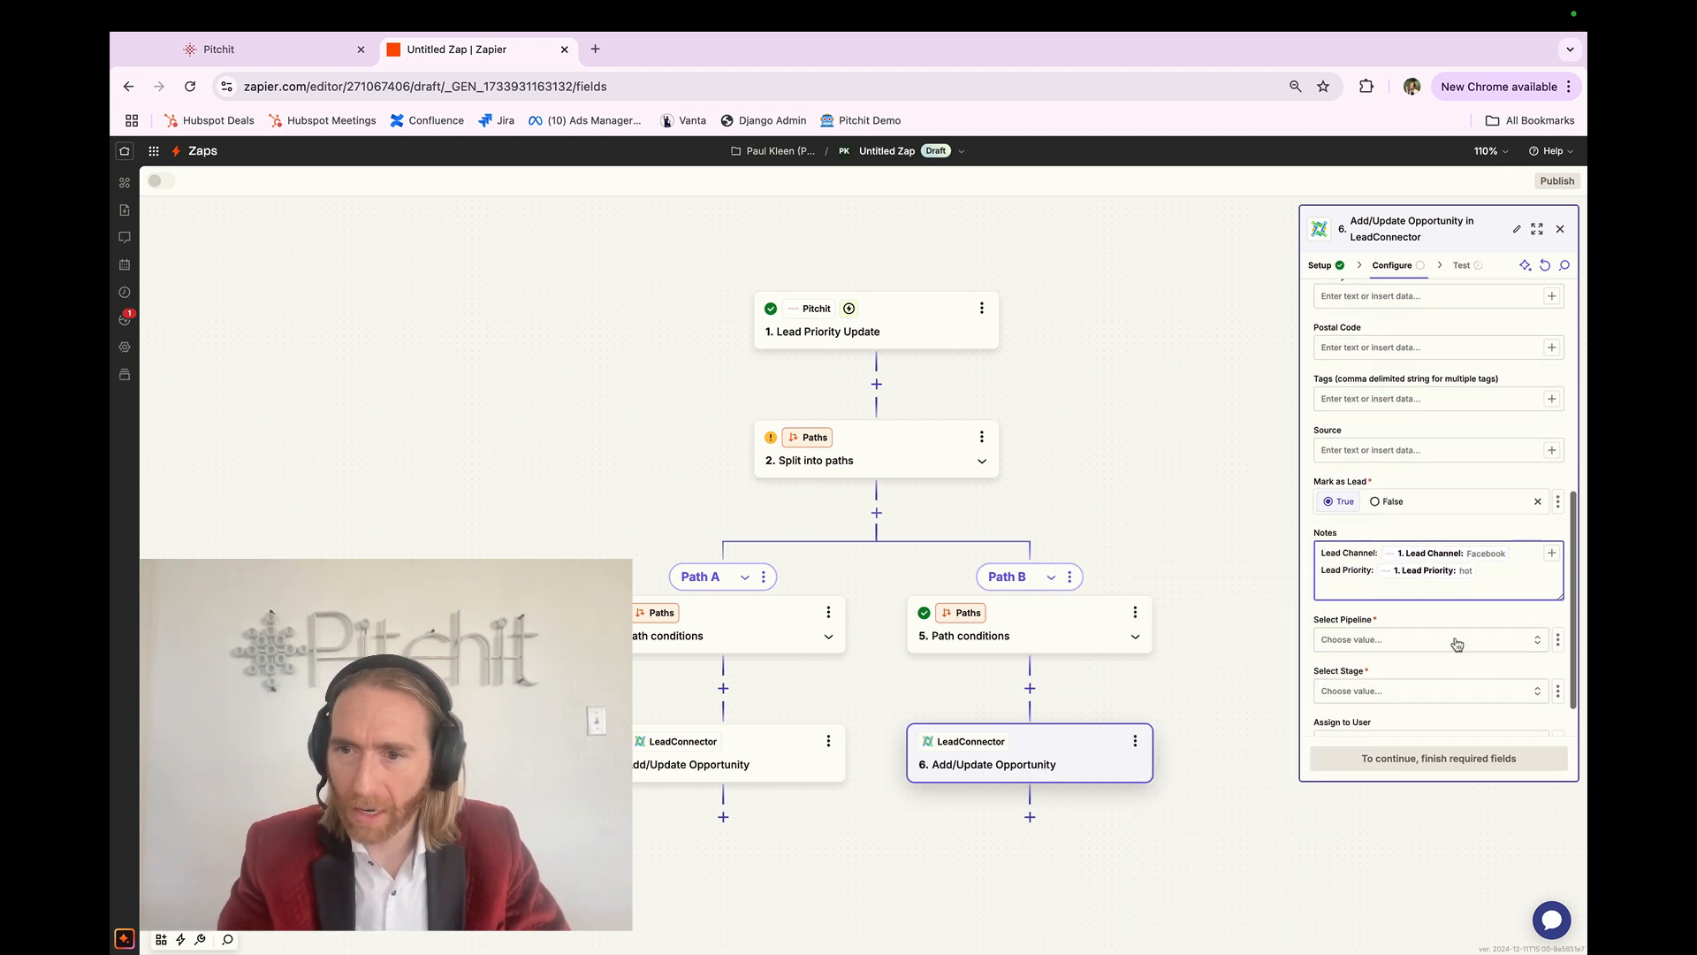
left_click(1212, 682)
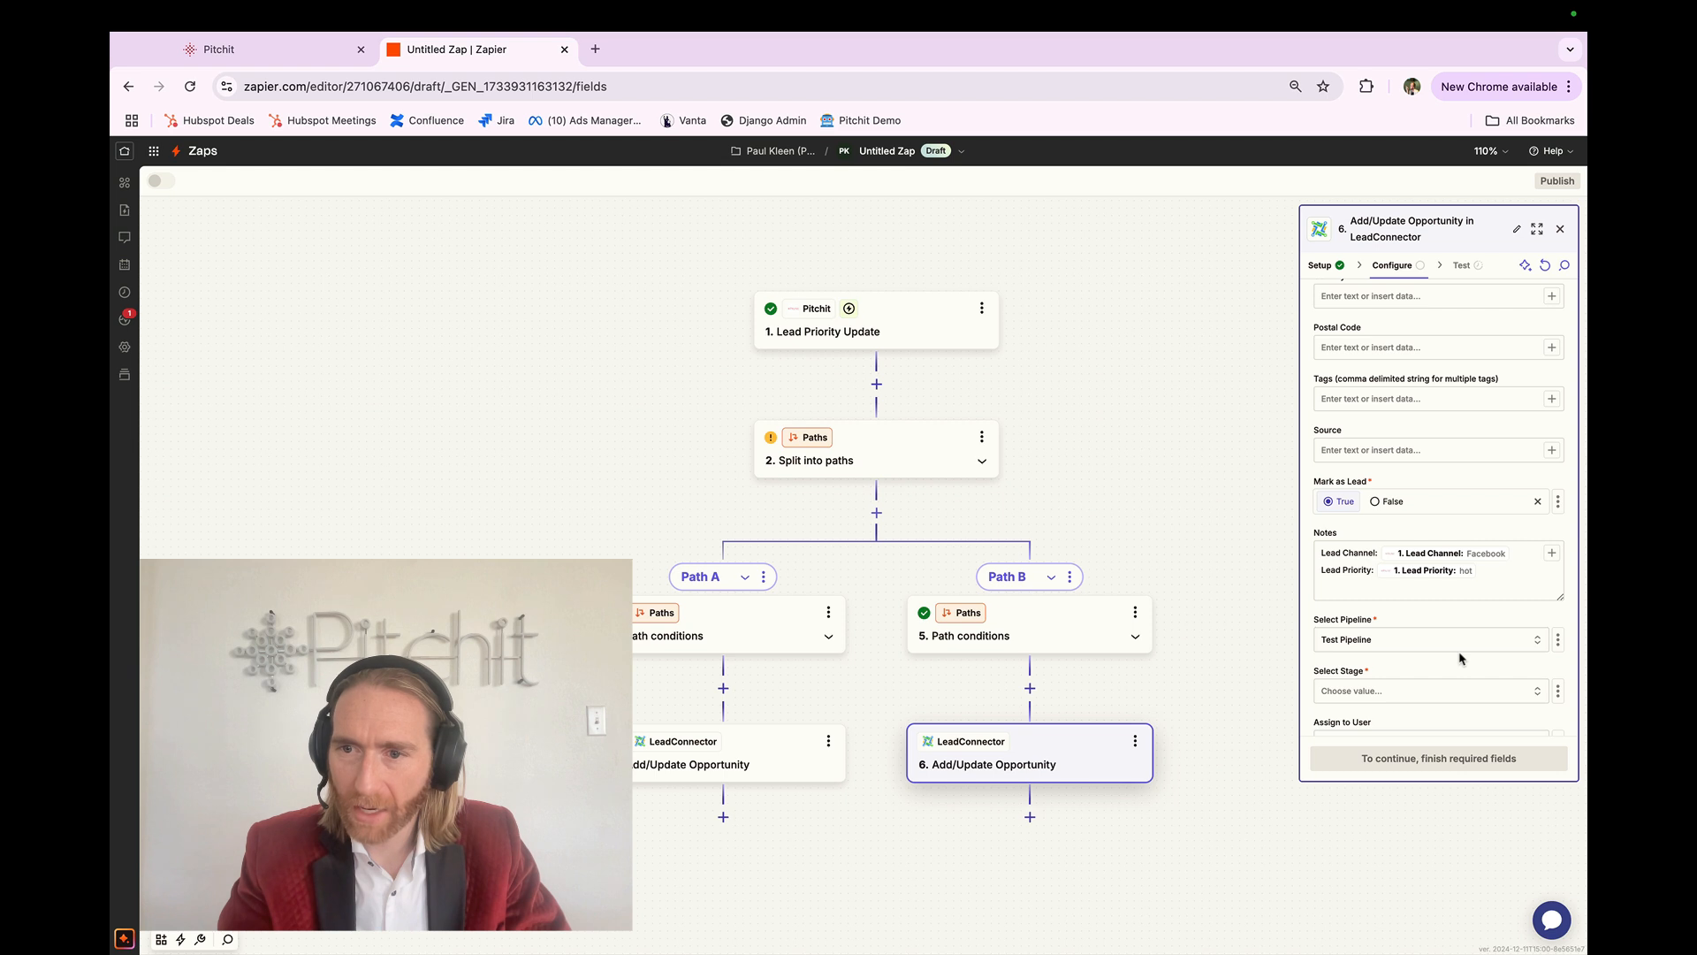
scroll(1460, 659, "down", 1)
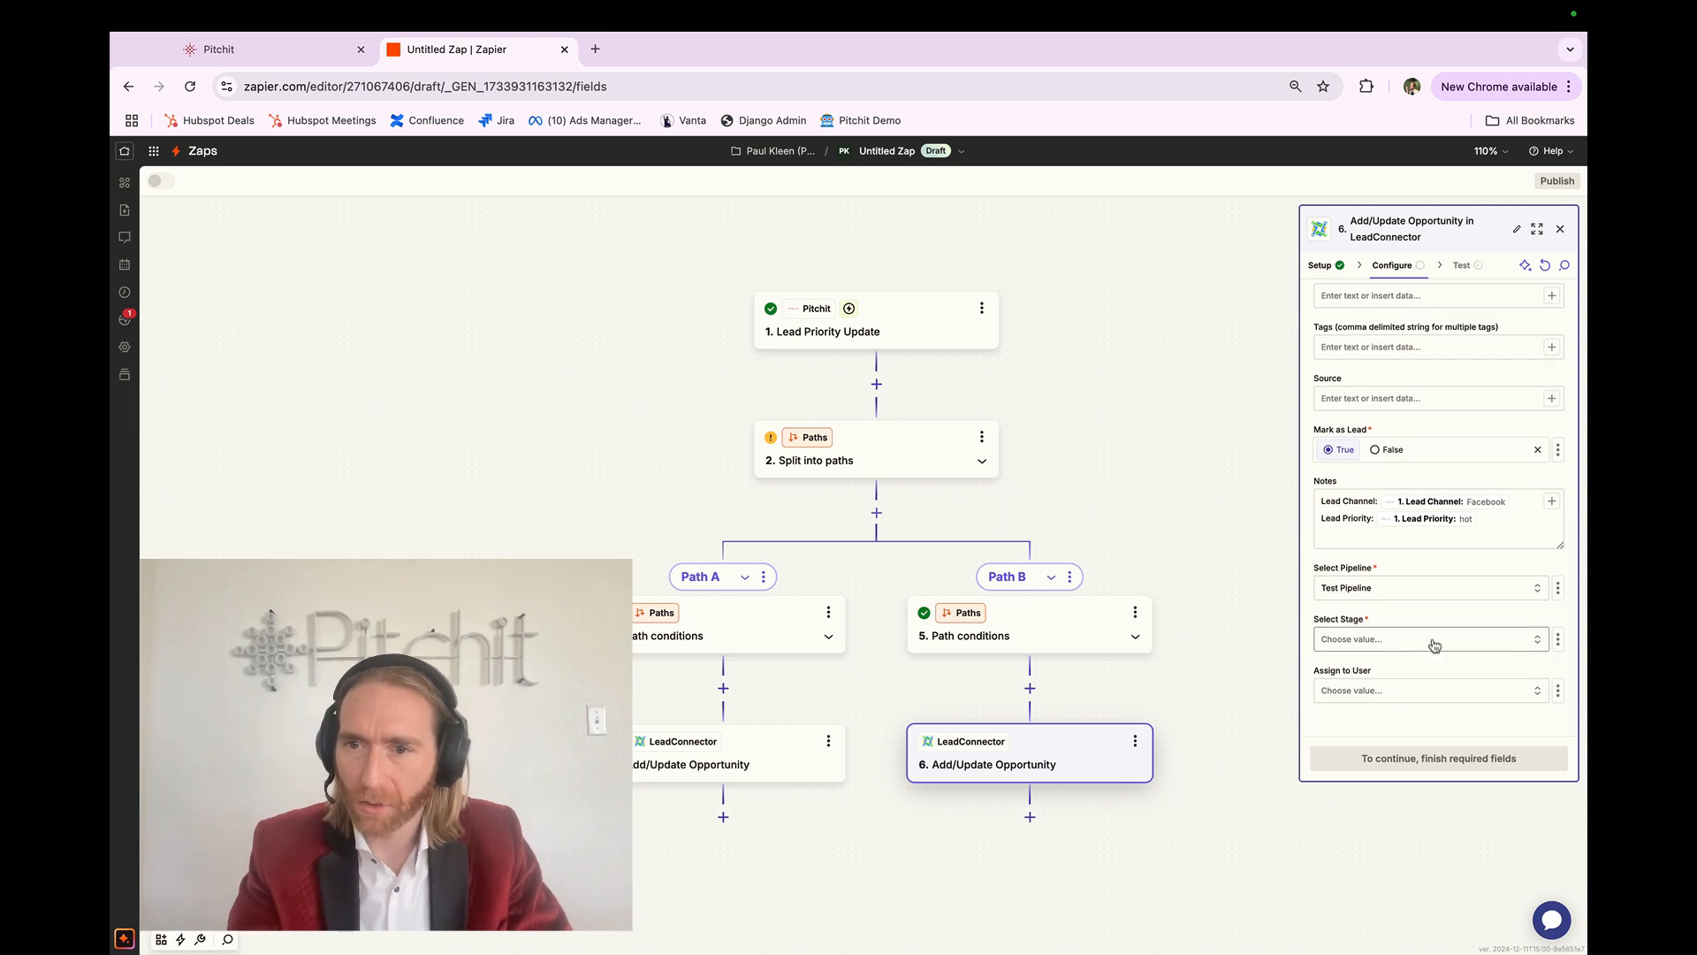
left_click(1433, 644)
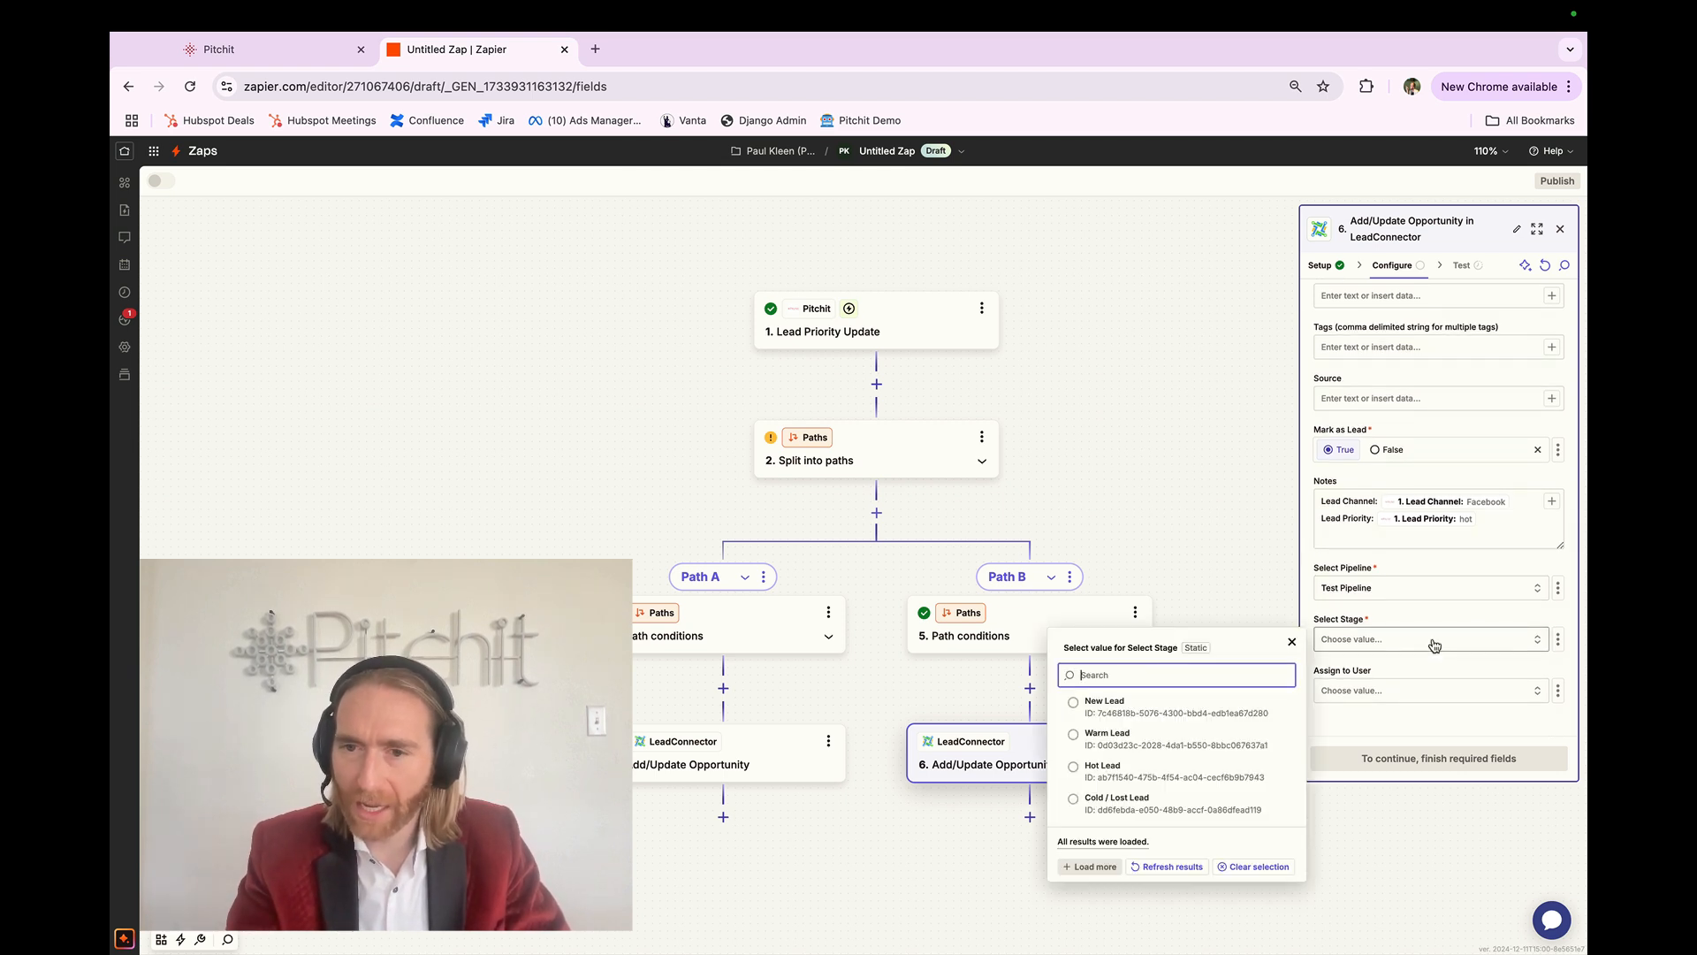
left_click(1161, 740)
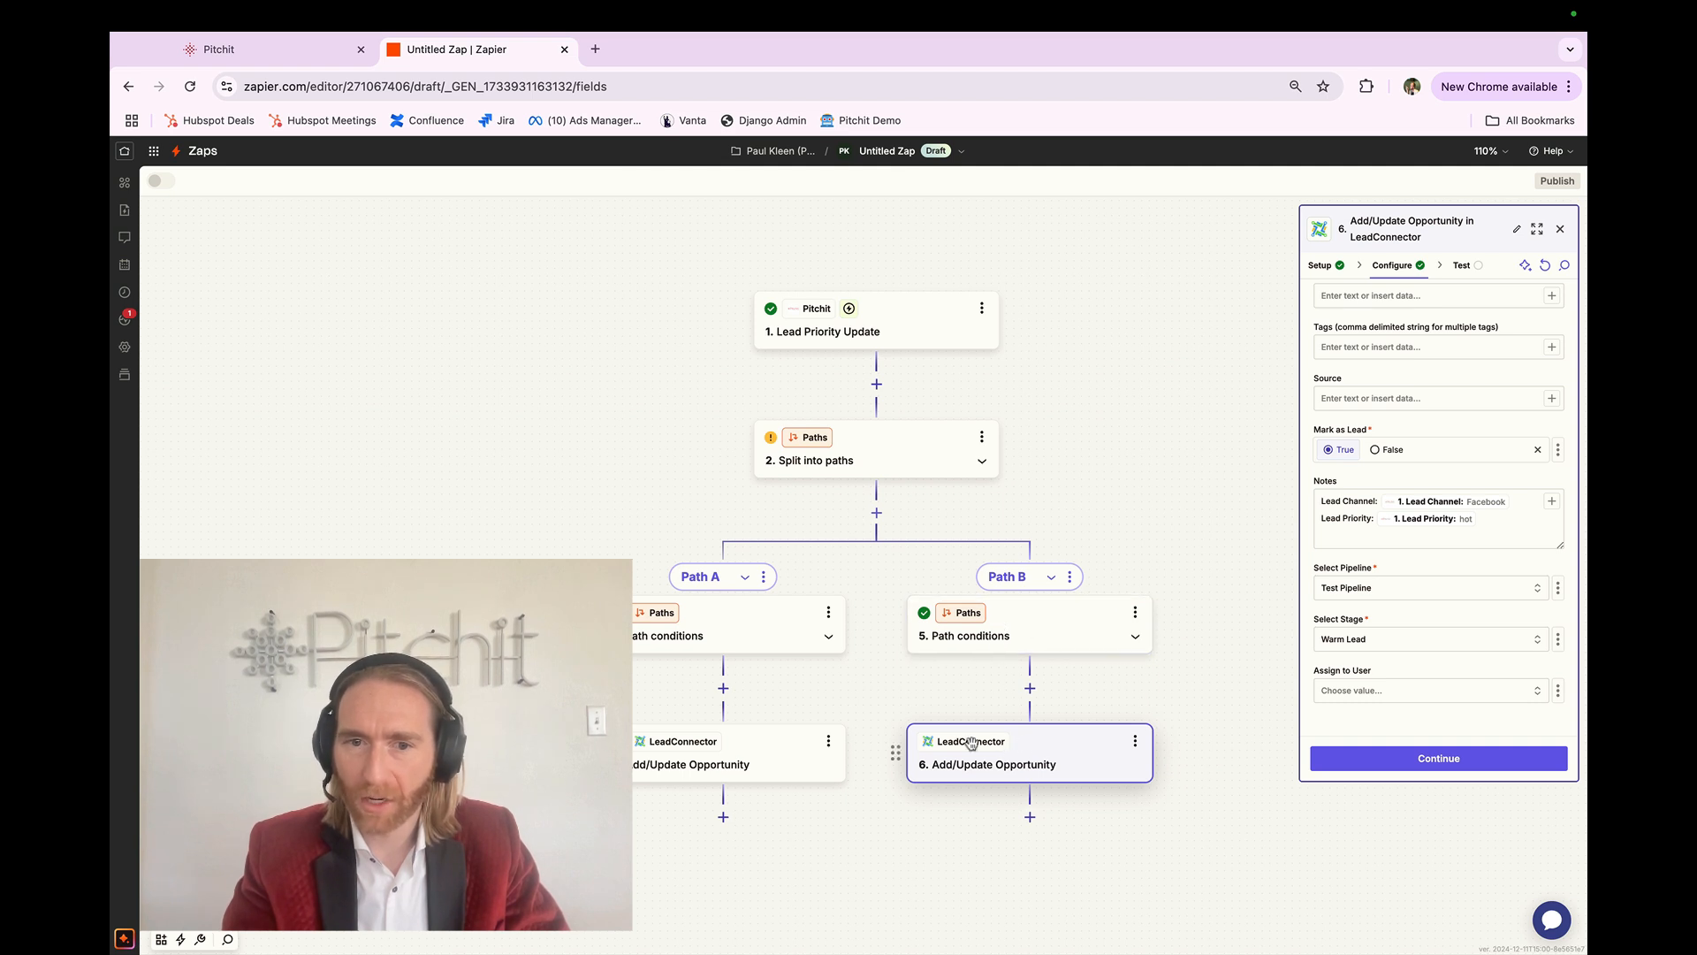
left_click(1395, 760)
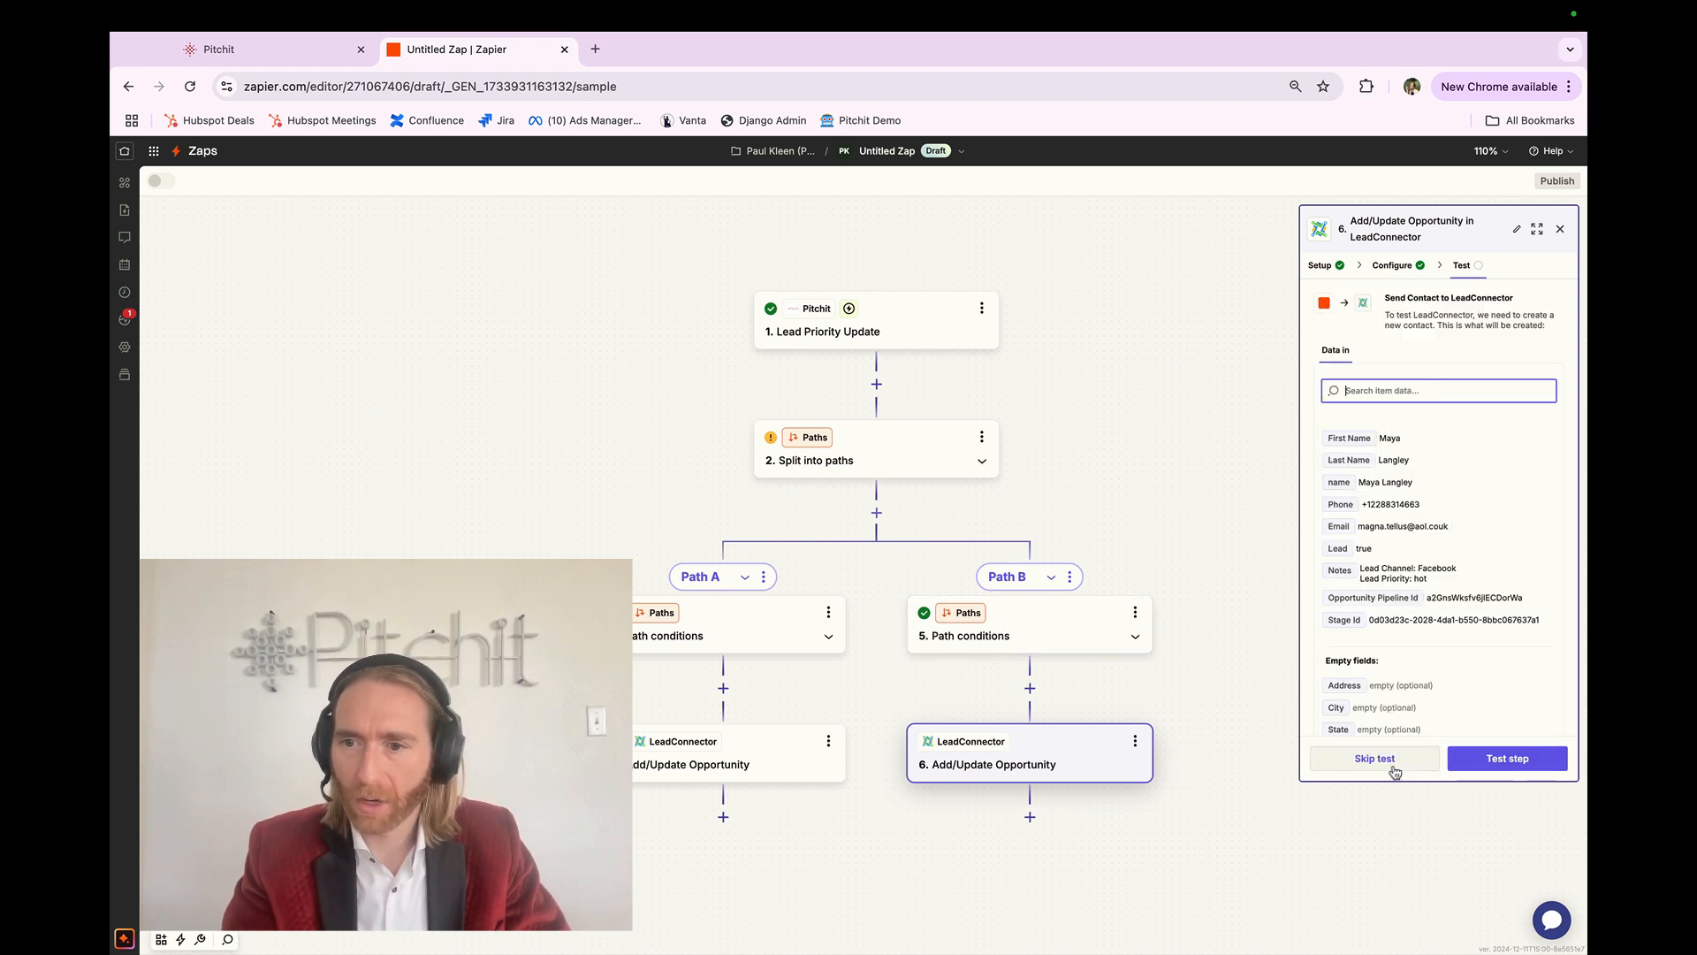
left_click(1561, 231)
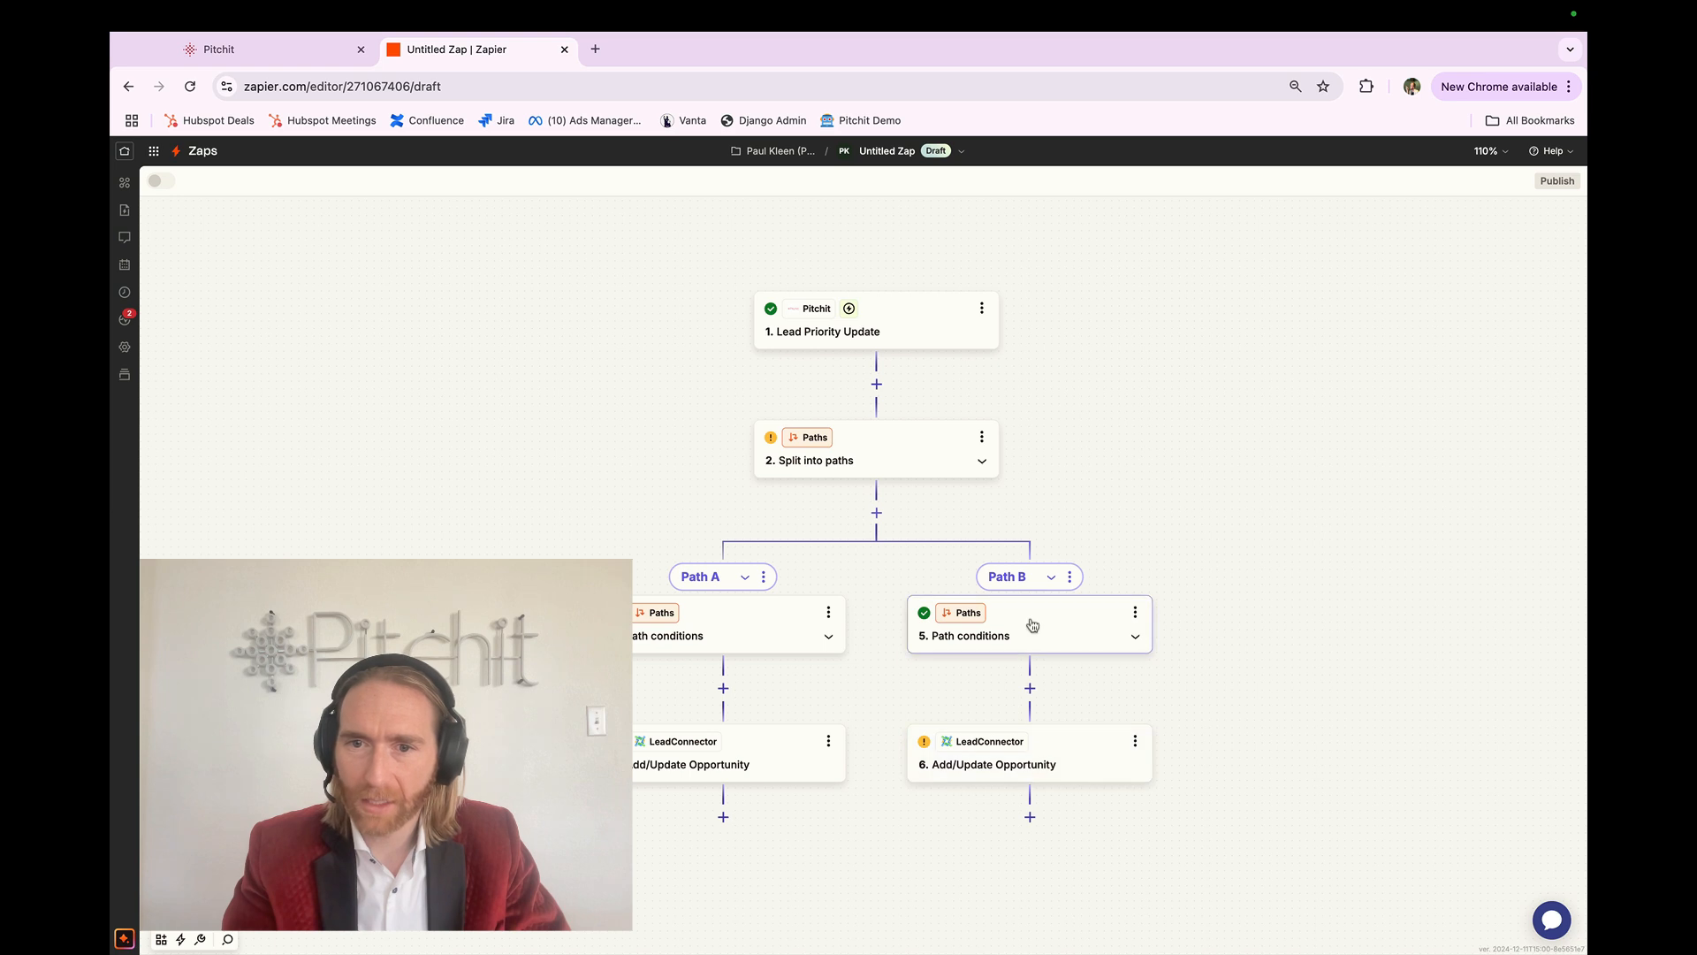
Step: Duplicate Path B and change the copy's condition value from warm to cold
left_click(1071, 578)
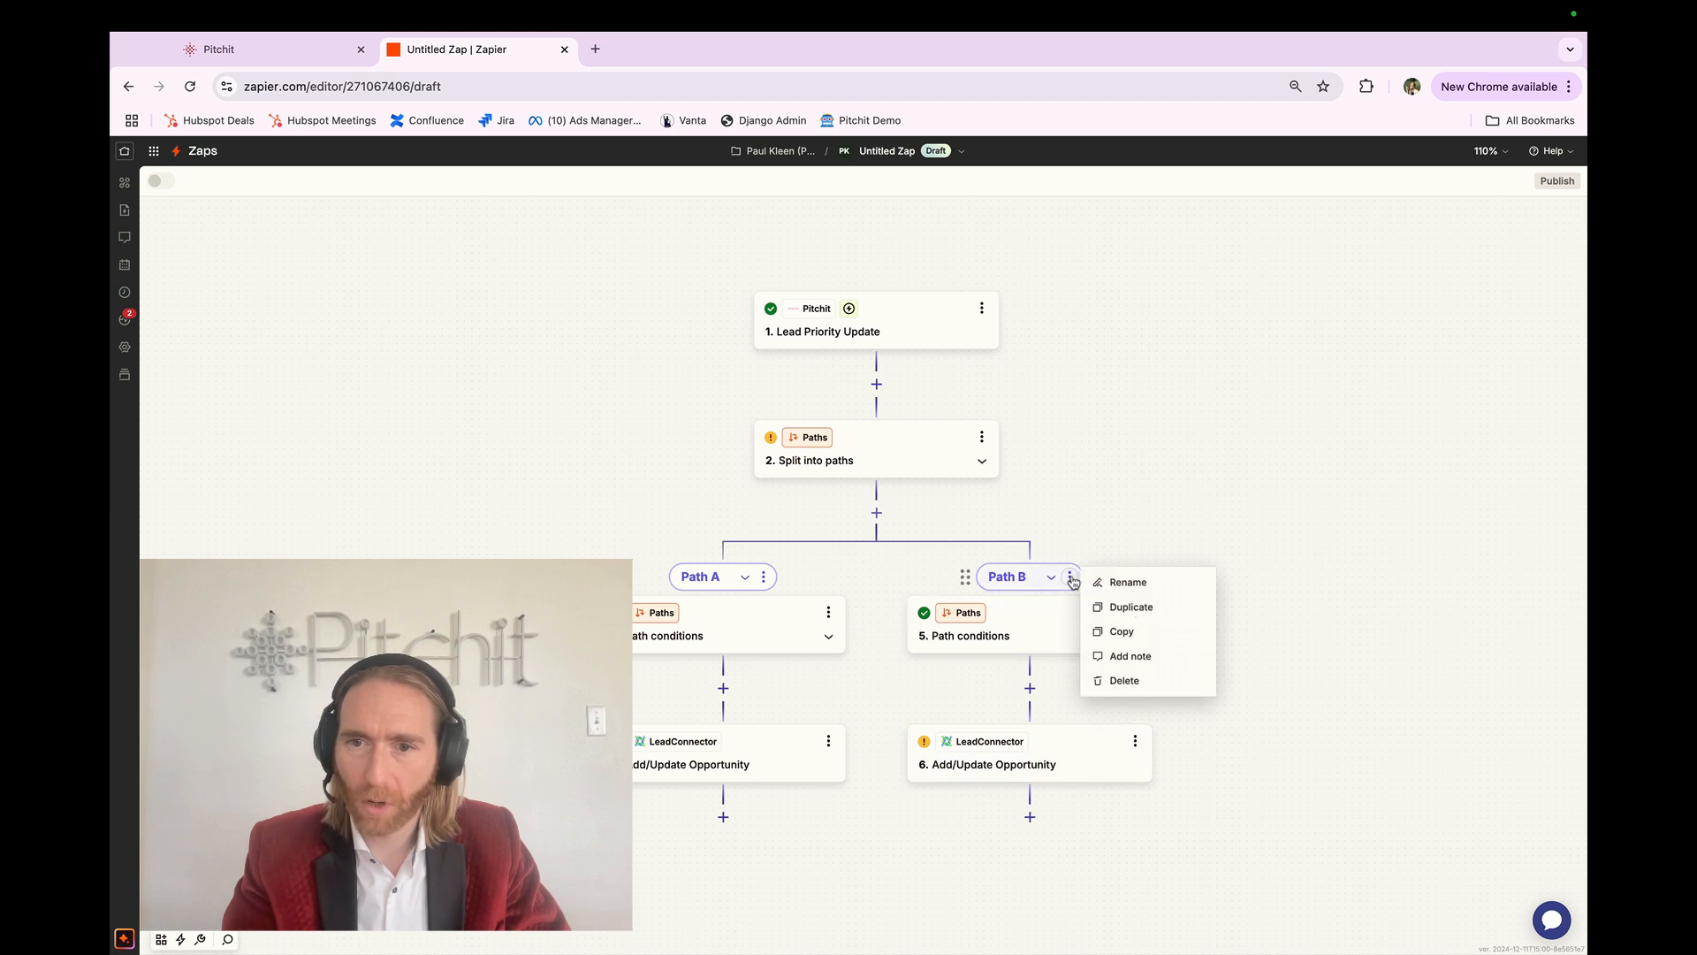
left_click(1123, 612)
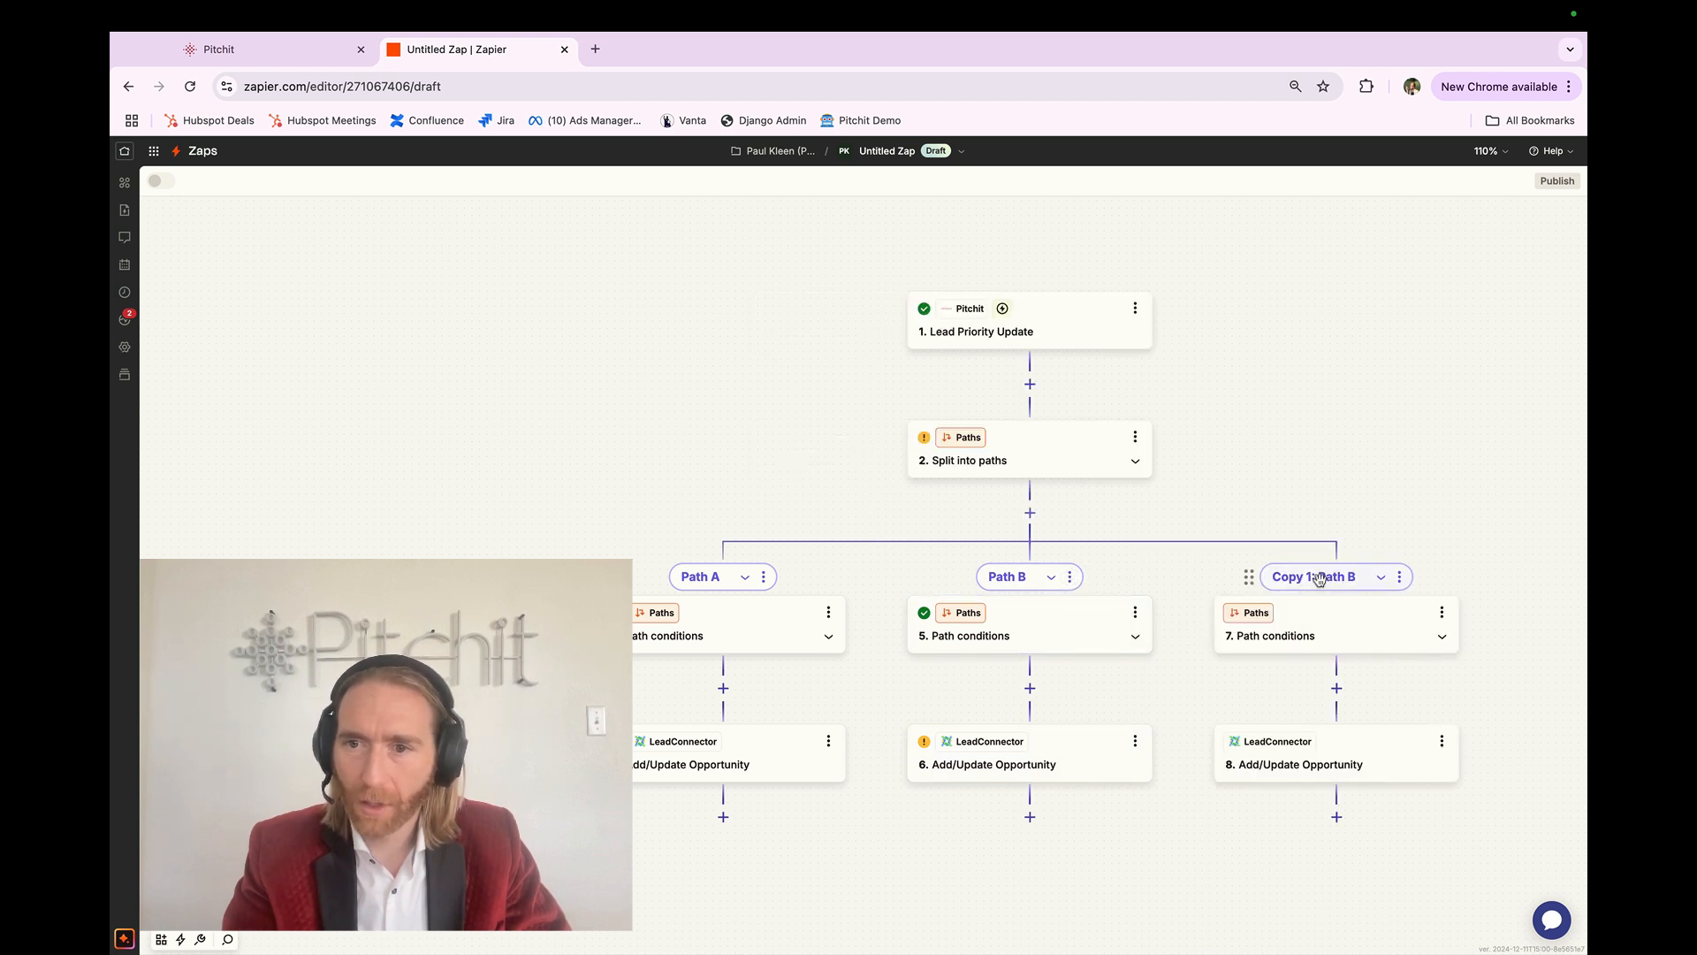
left_click(1368, 602)
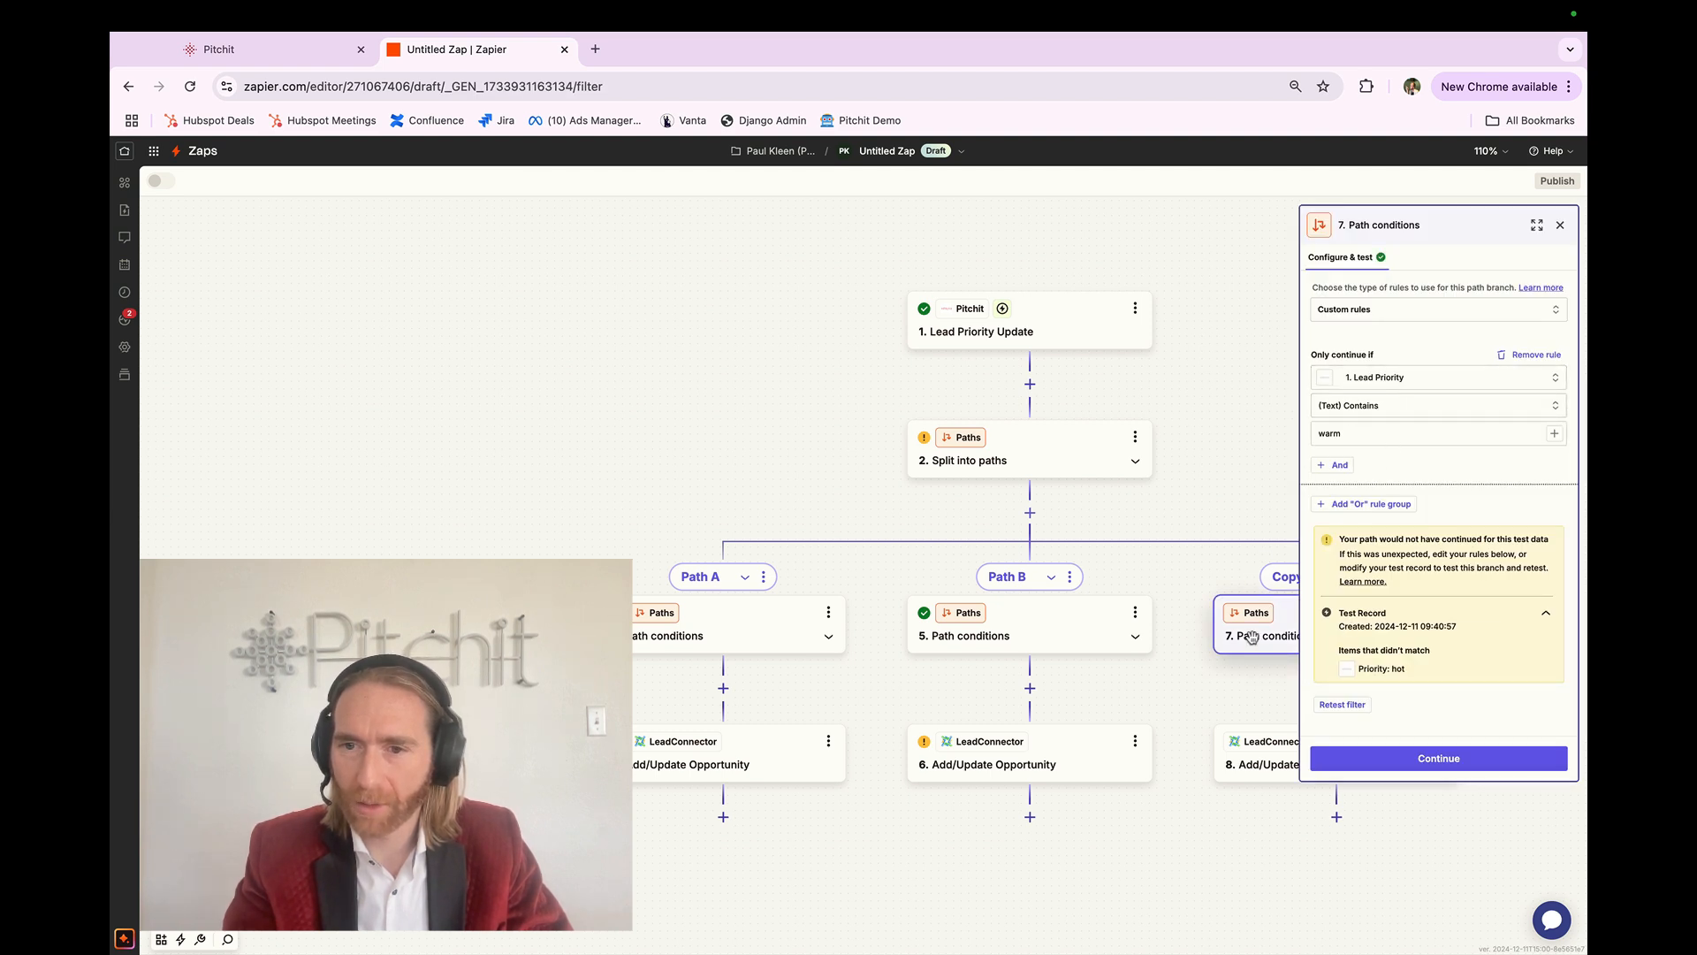
left_click(1387, 426)
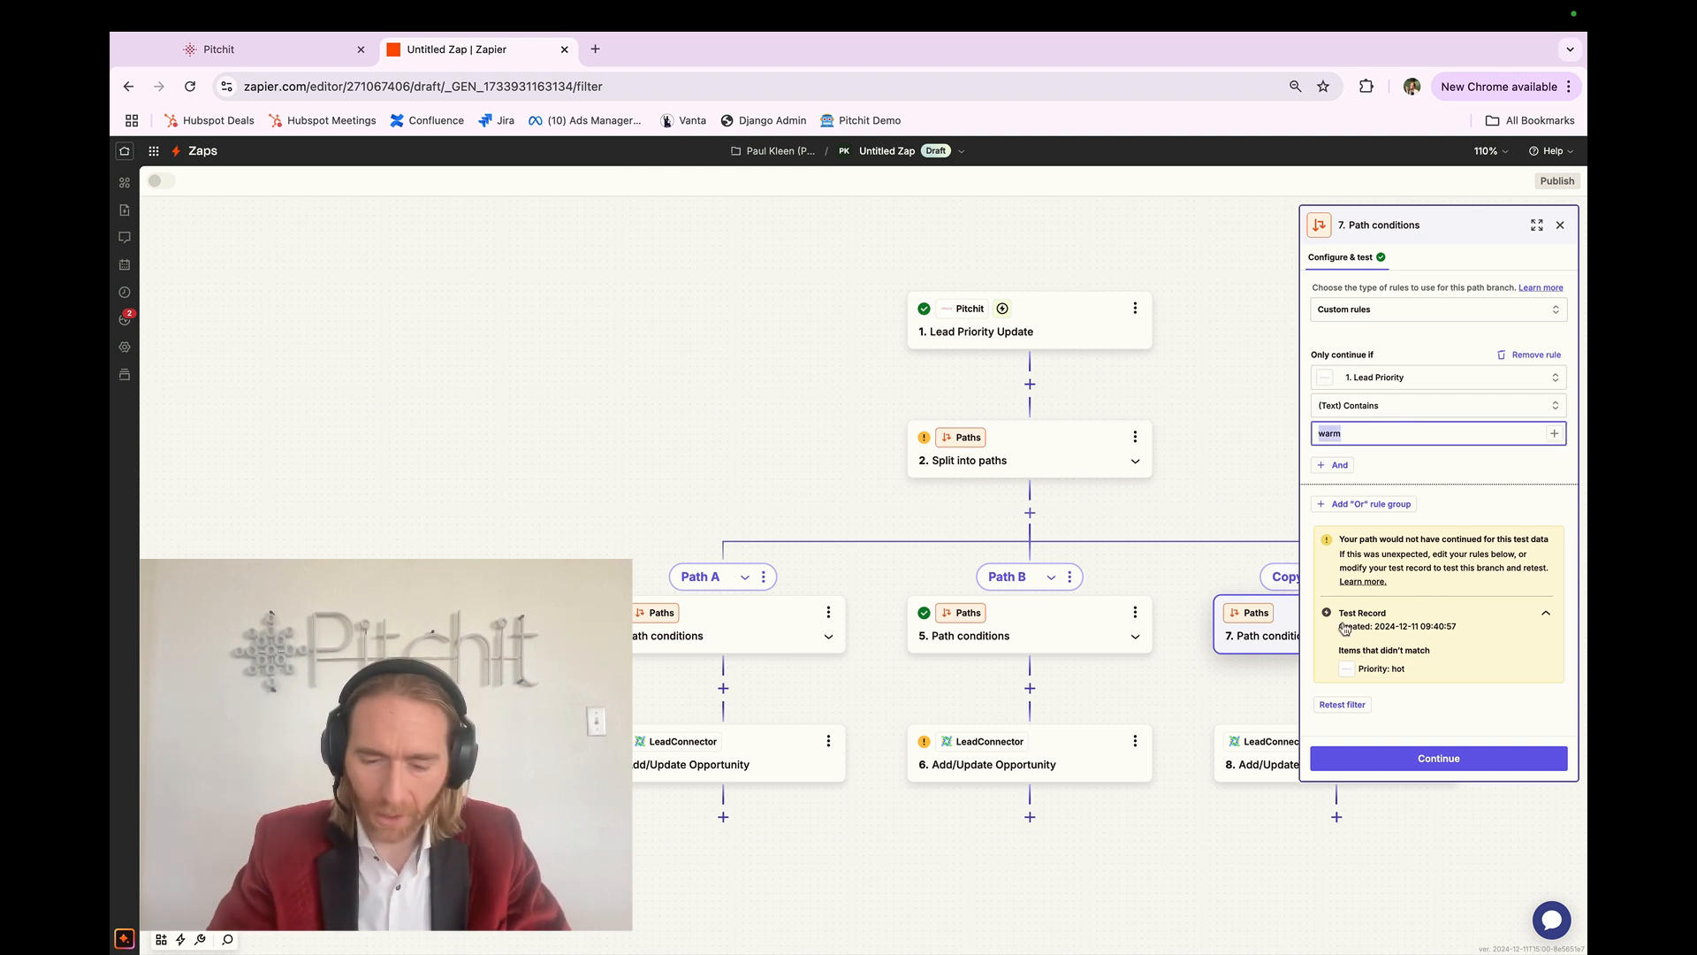
left_click(1471, 481)
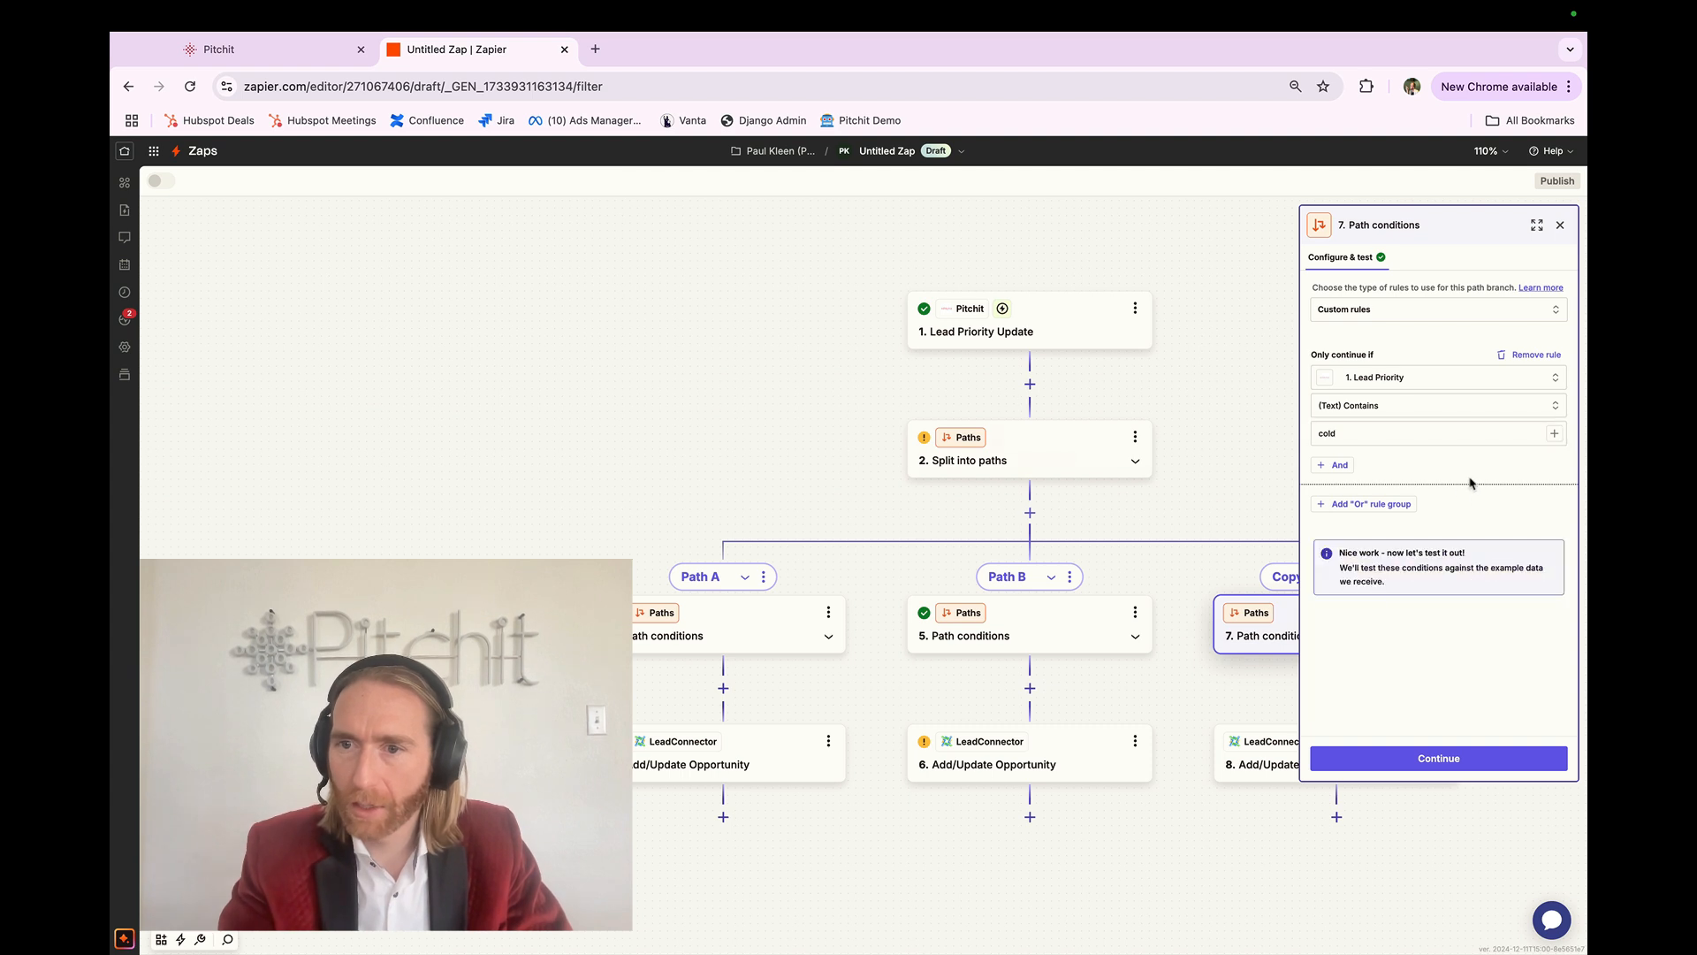
left_click(1450, 756)
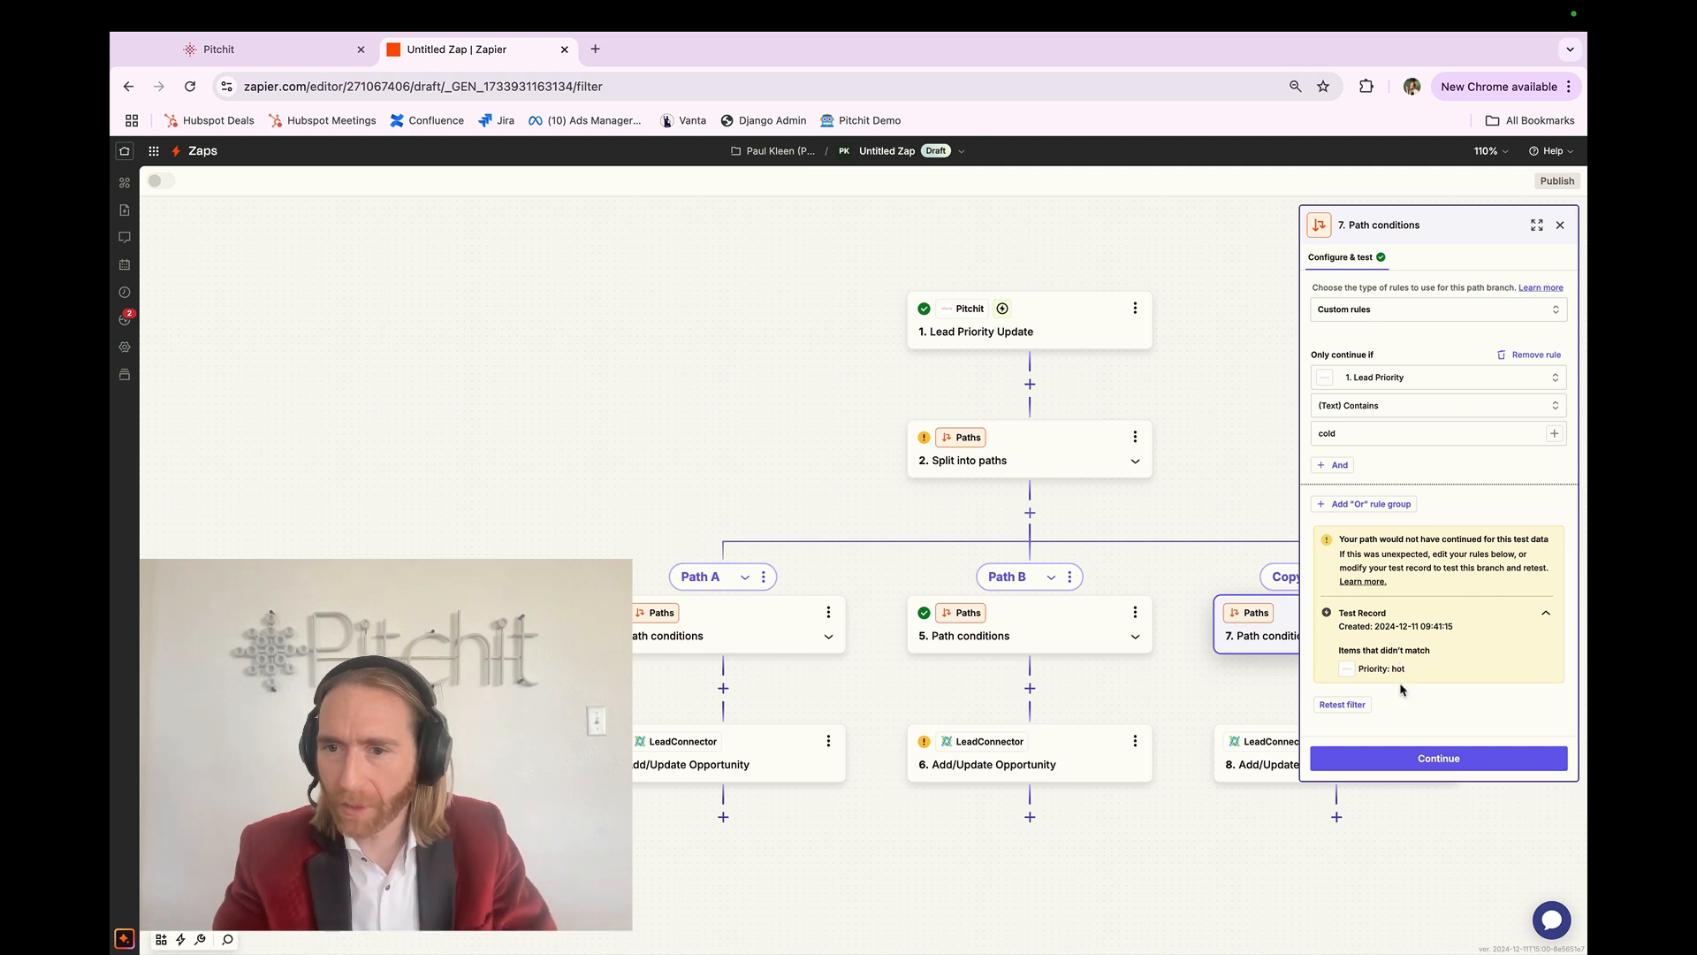
left_click(1411, 762)
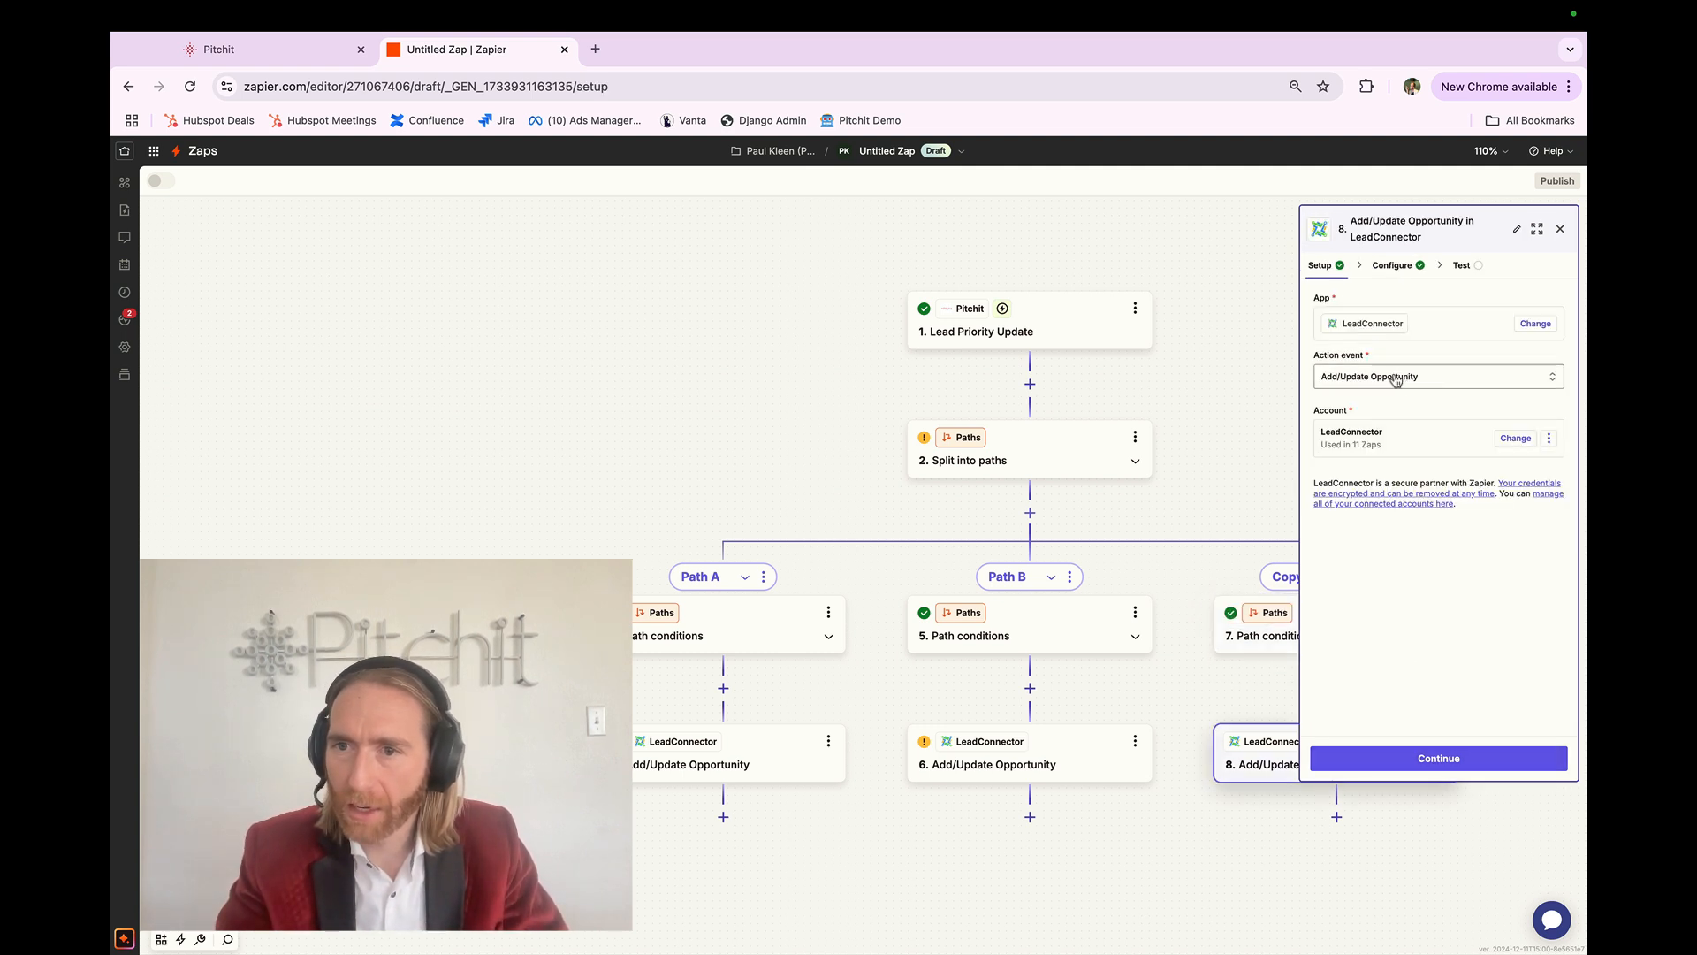
Step: Review step 8's mapped full name and email values
left_click(1423, 758)
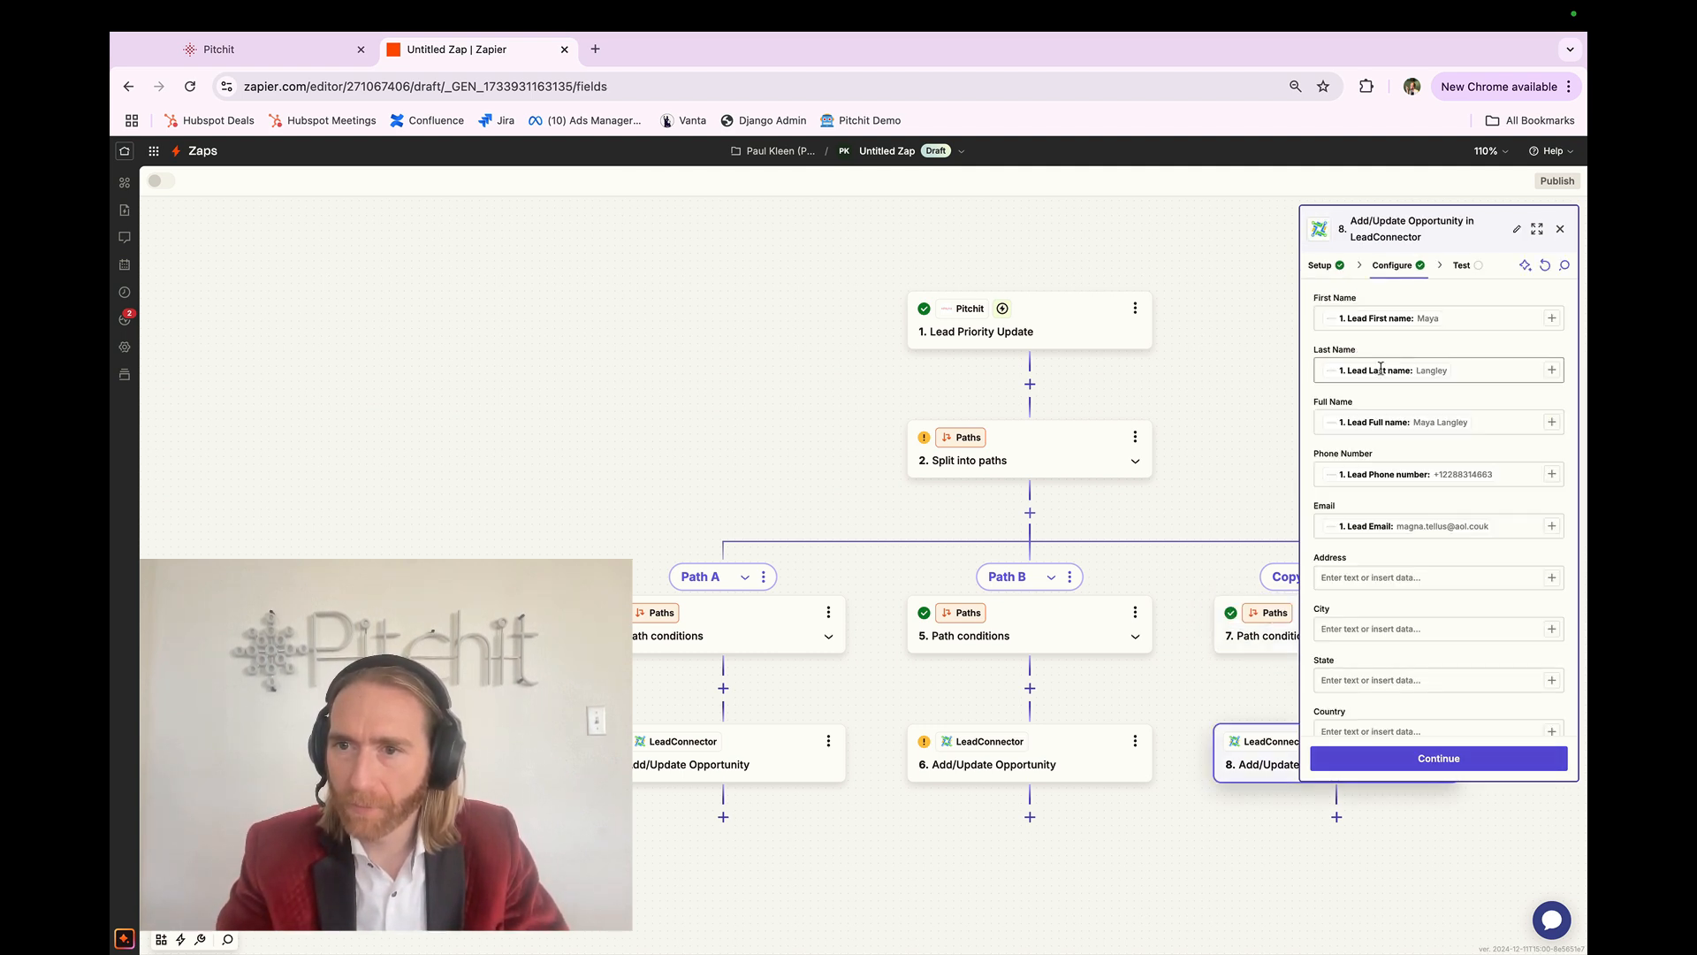
left_click(1484, 421)
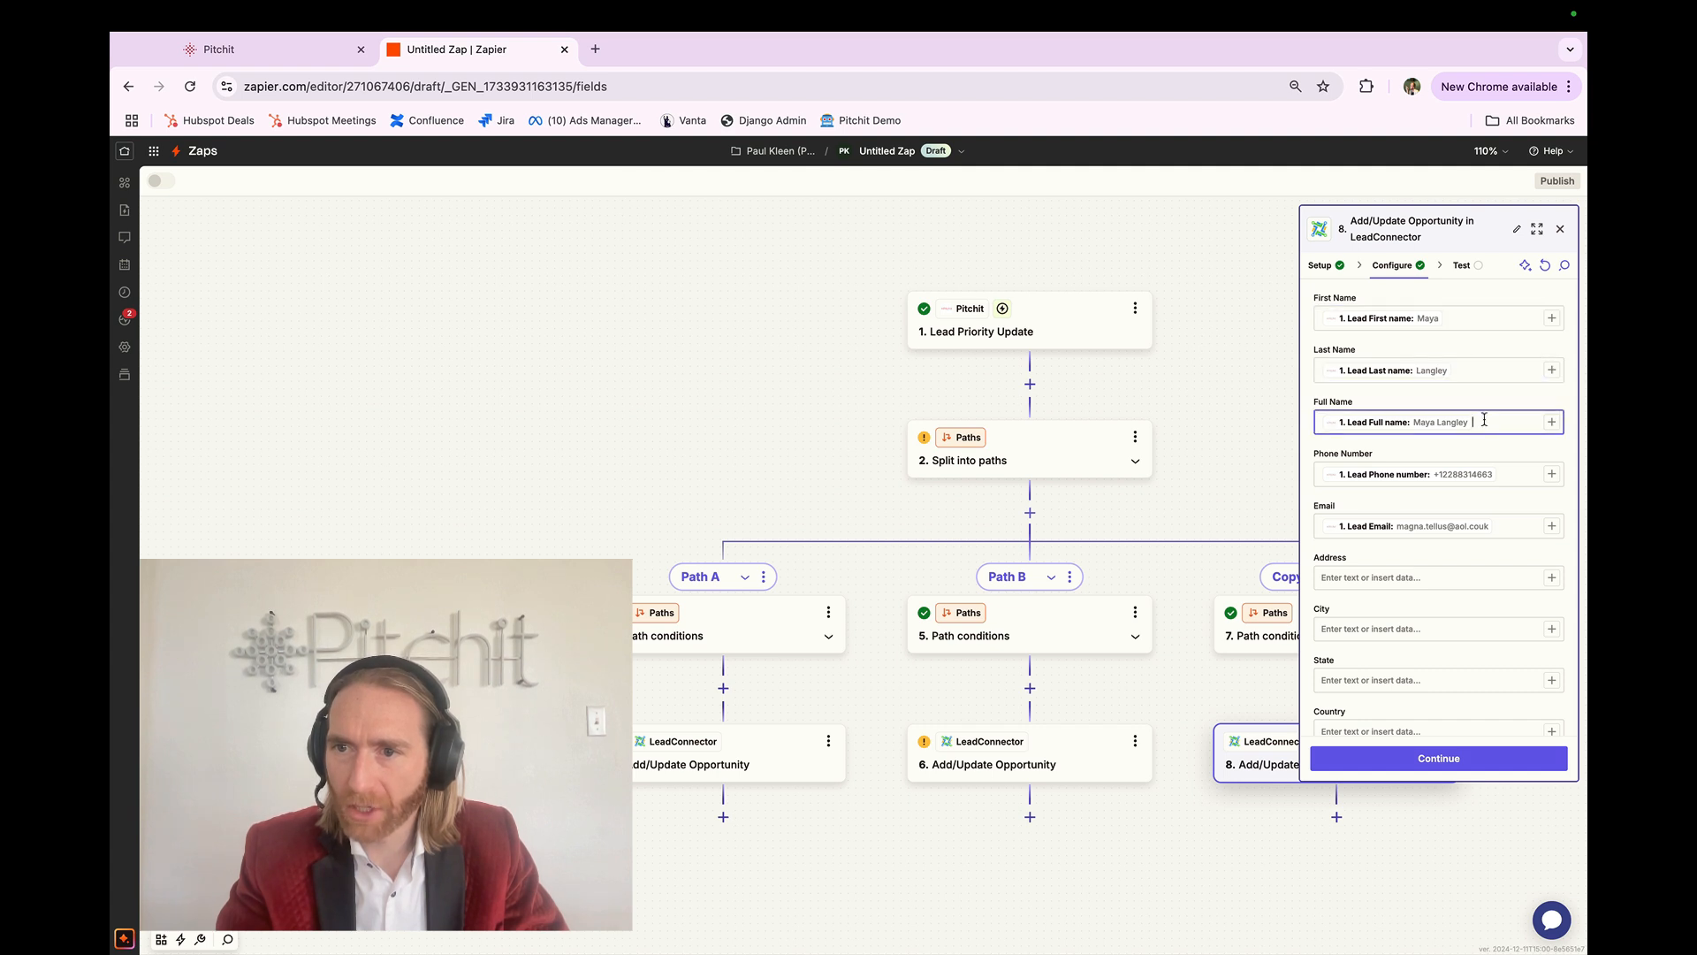
left_click(1516, 475)
left_click(1516, 529)
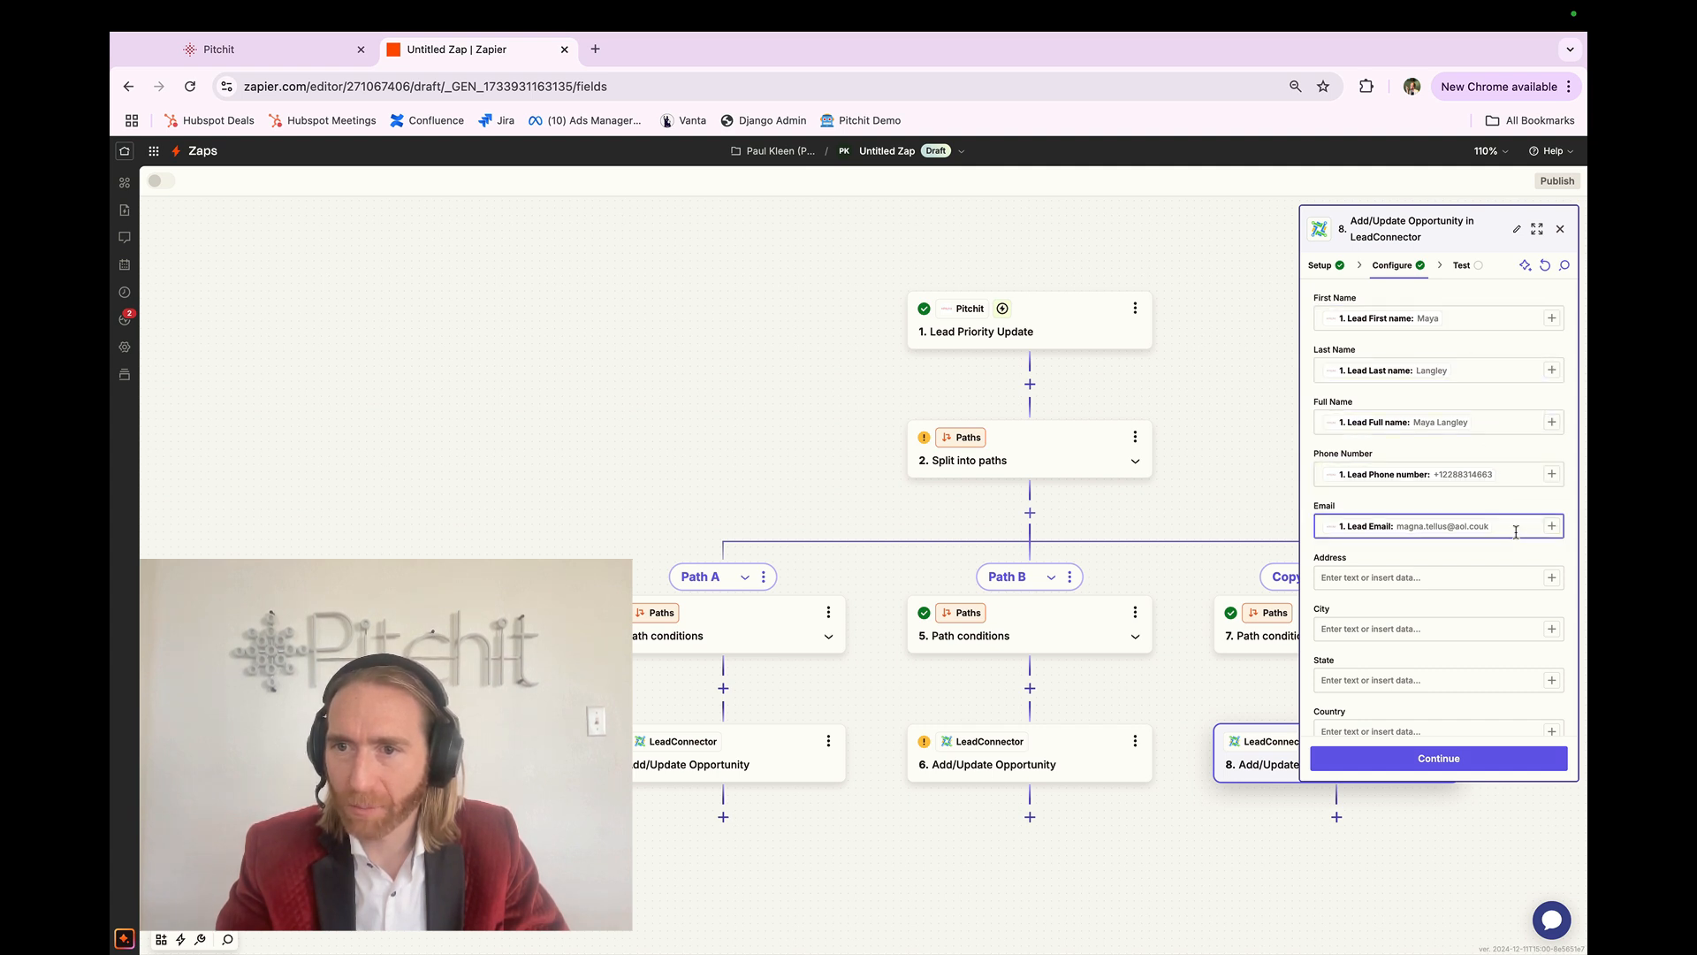
scroll(1514, 532, "down", 5)
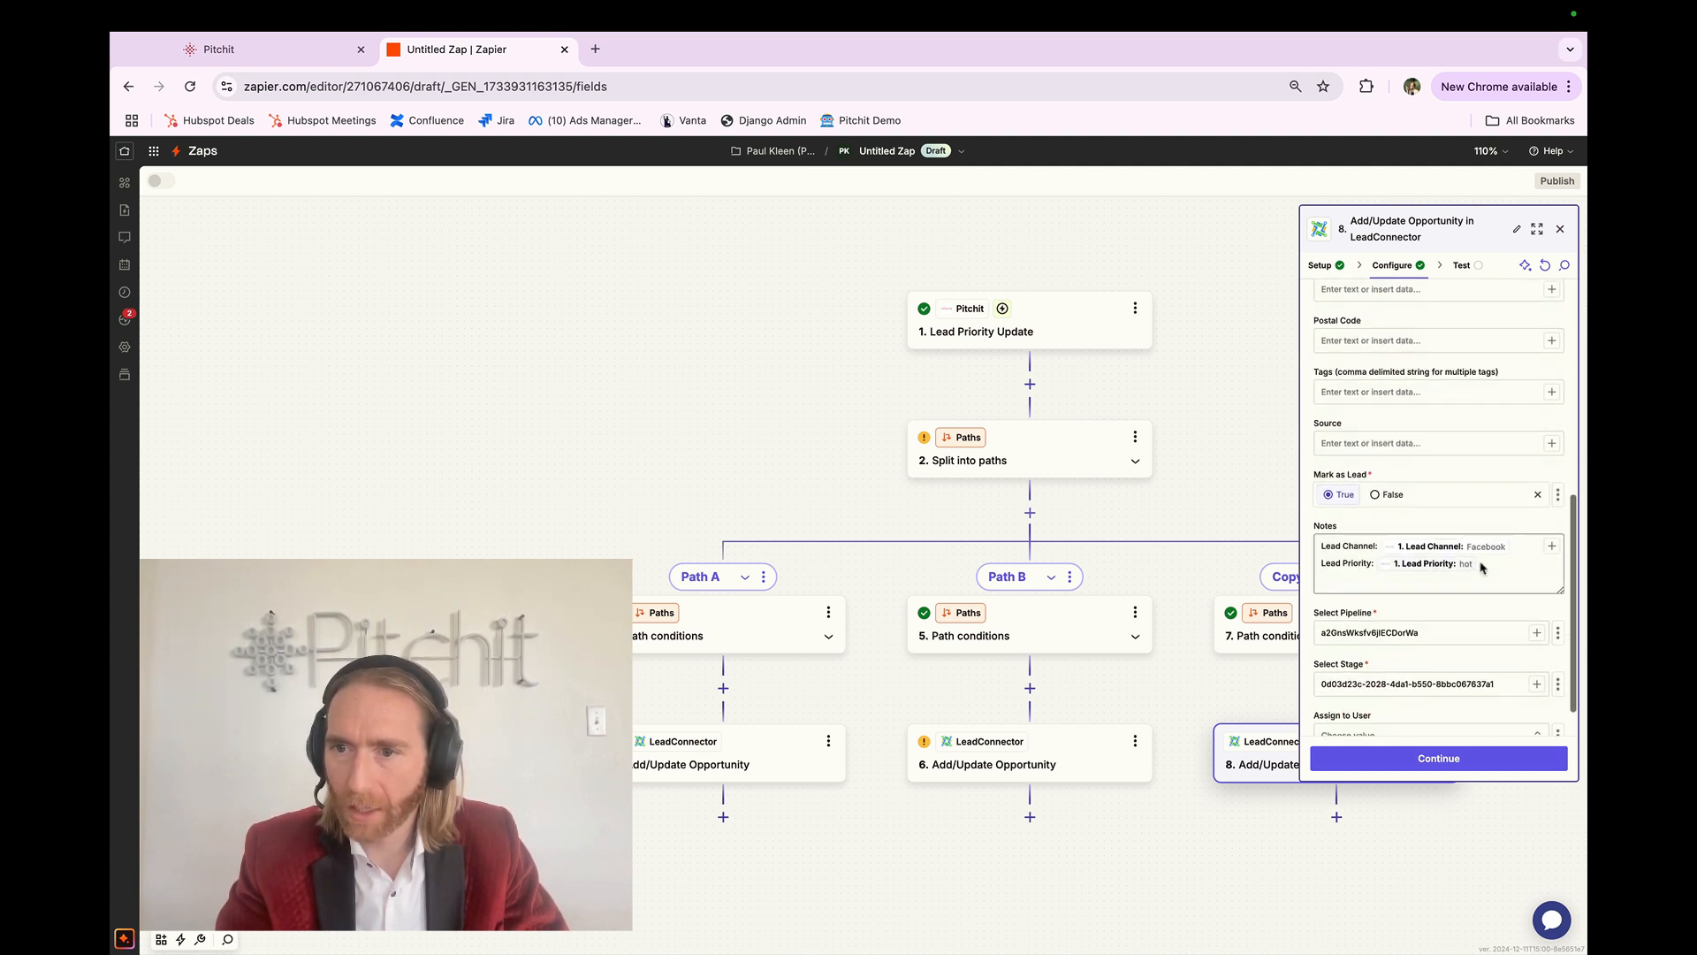
scroll(1354, 579, "down", 1)
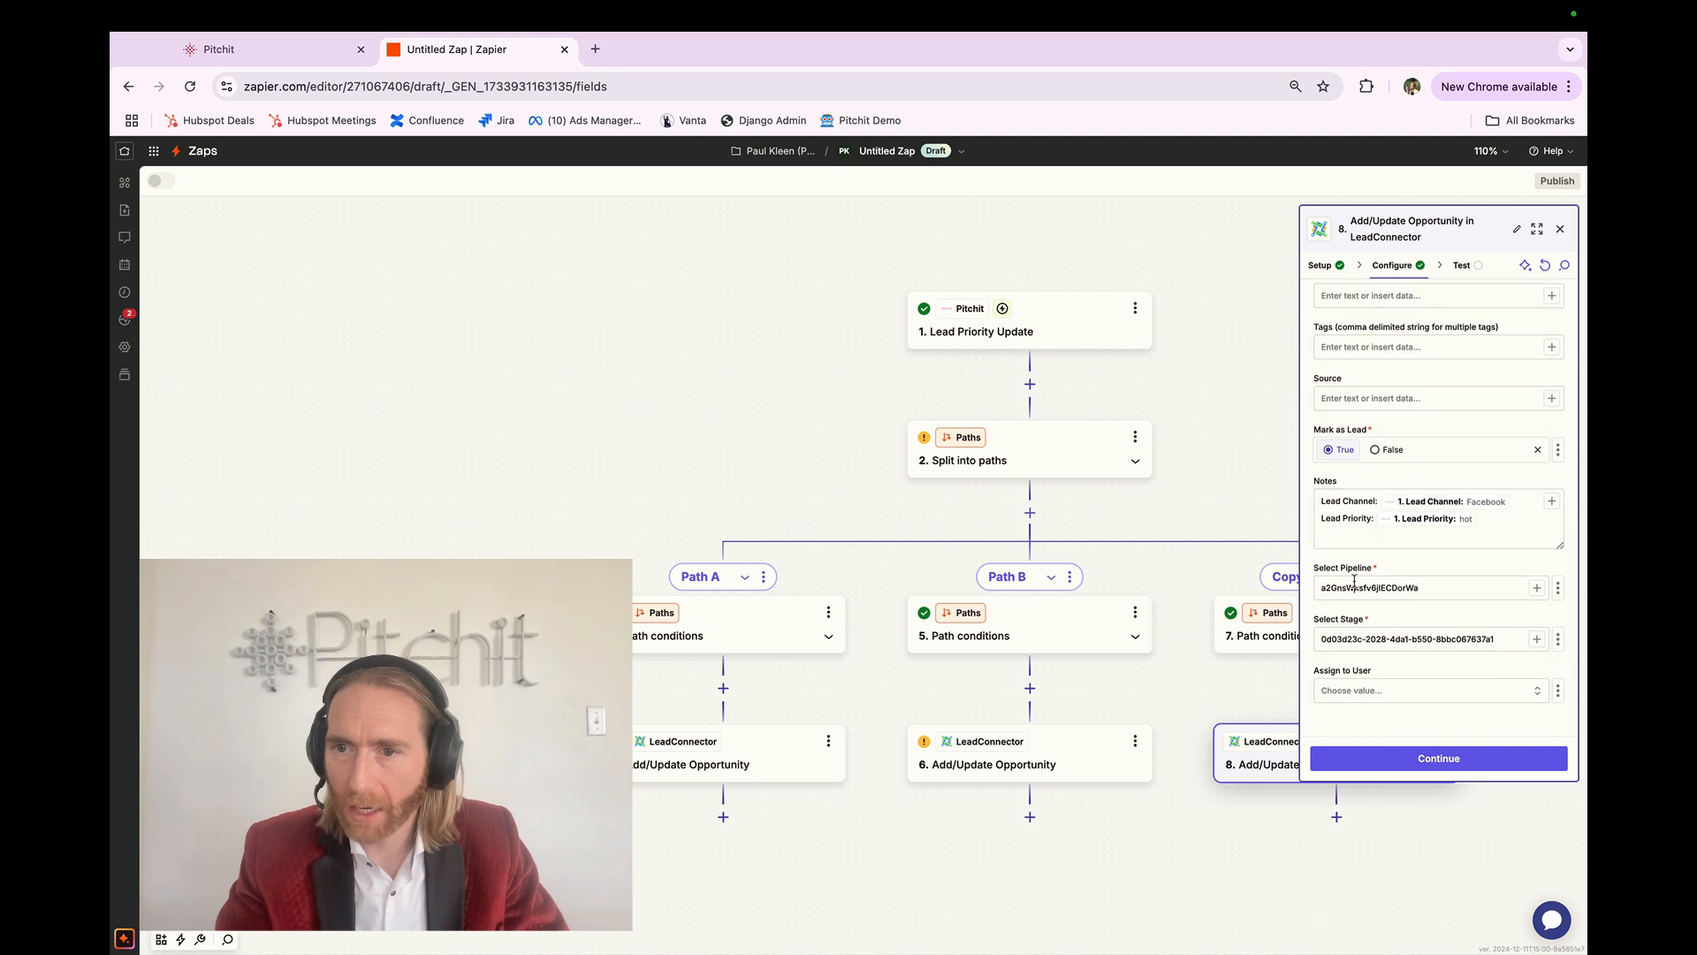
Step: Replace the hard-coded pipeline and stage IDs with Test Pipeline and Cold / Lost Lead
key("super+a")
key("BackSpace")
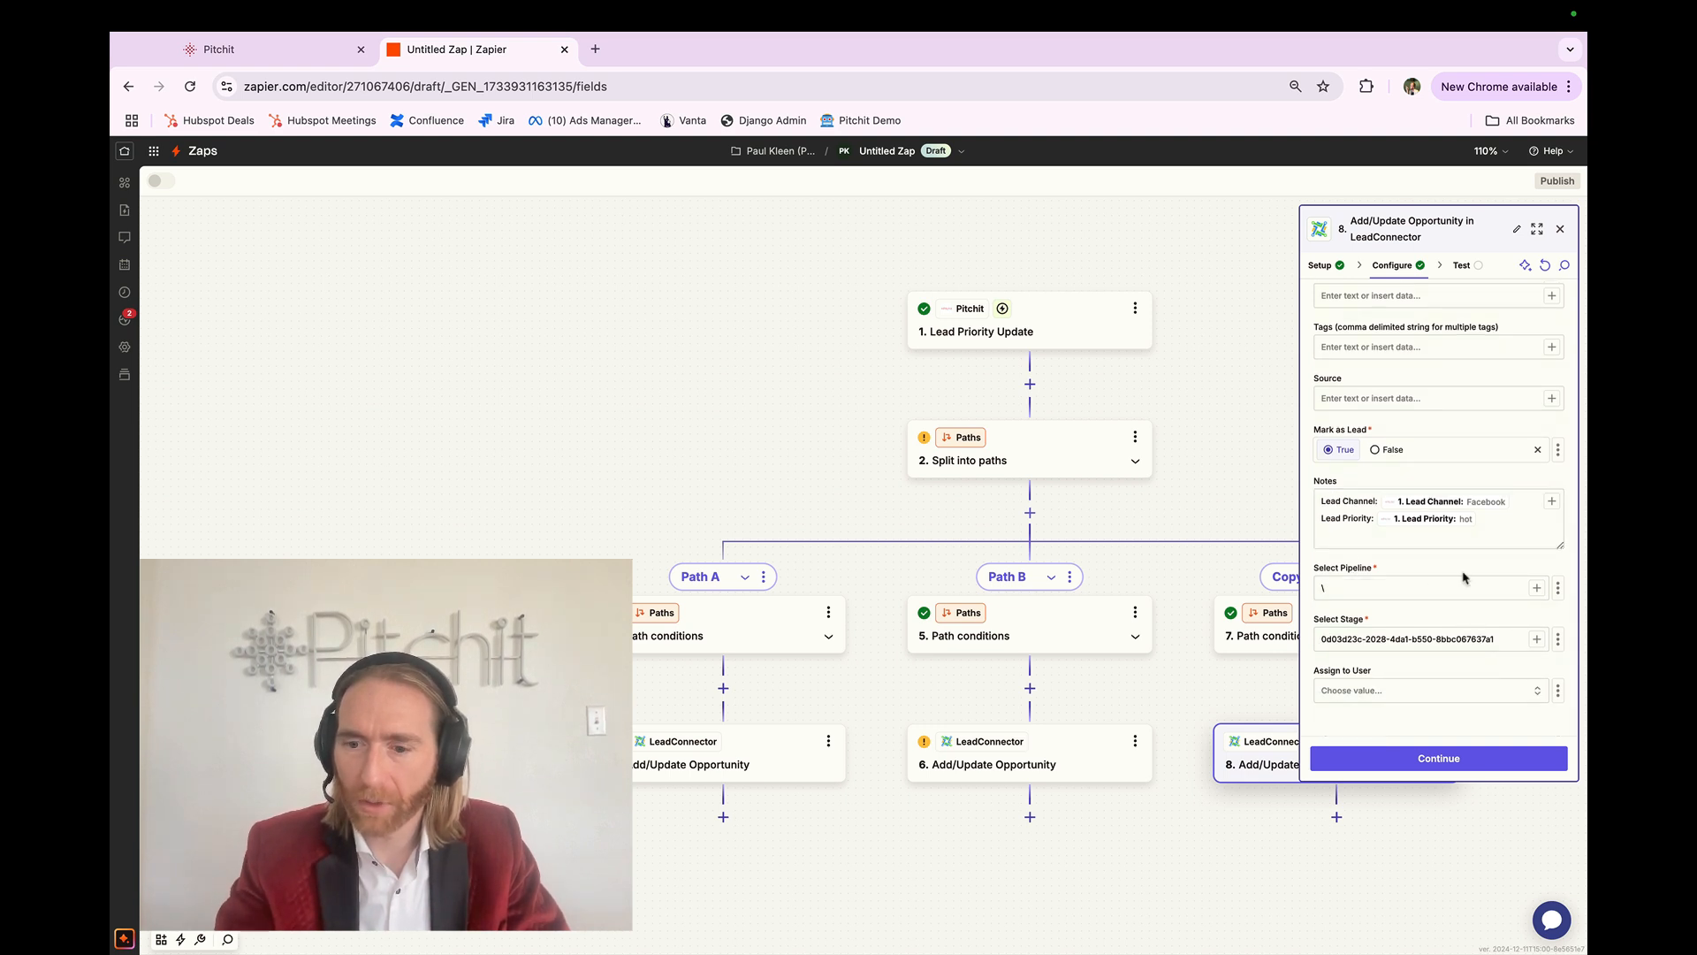
left_click(1494, 553)
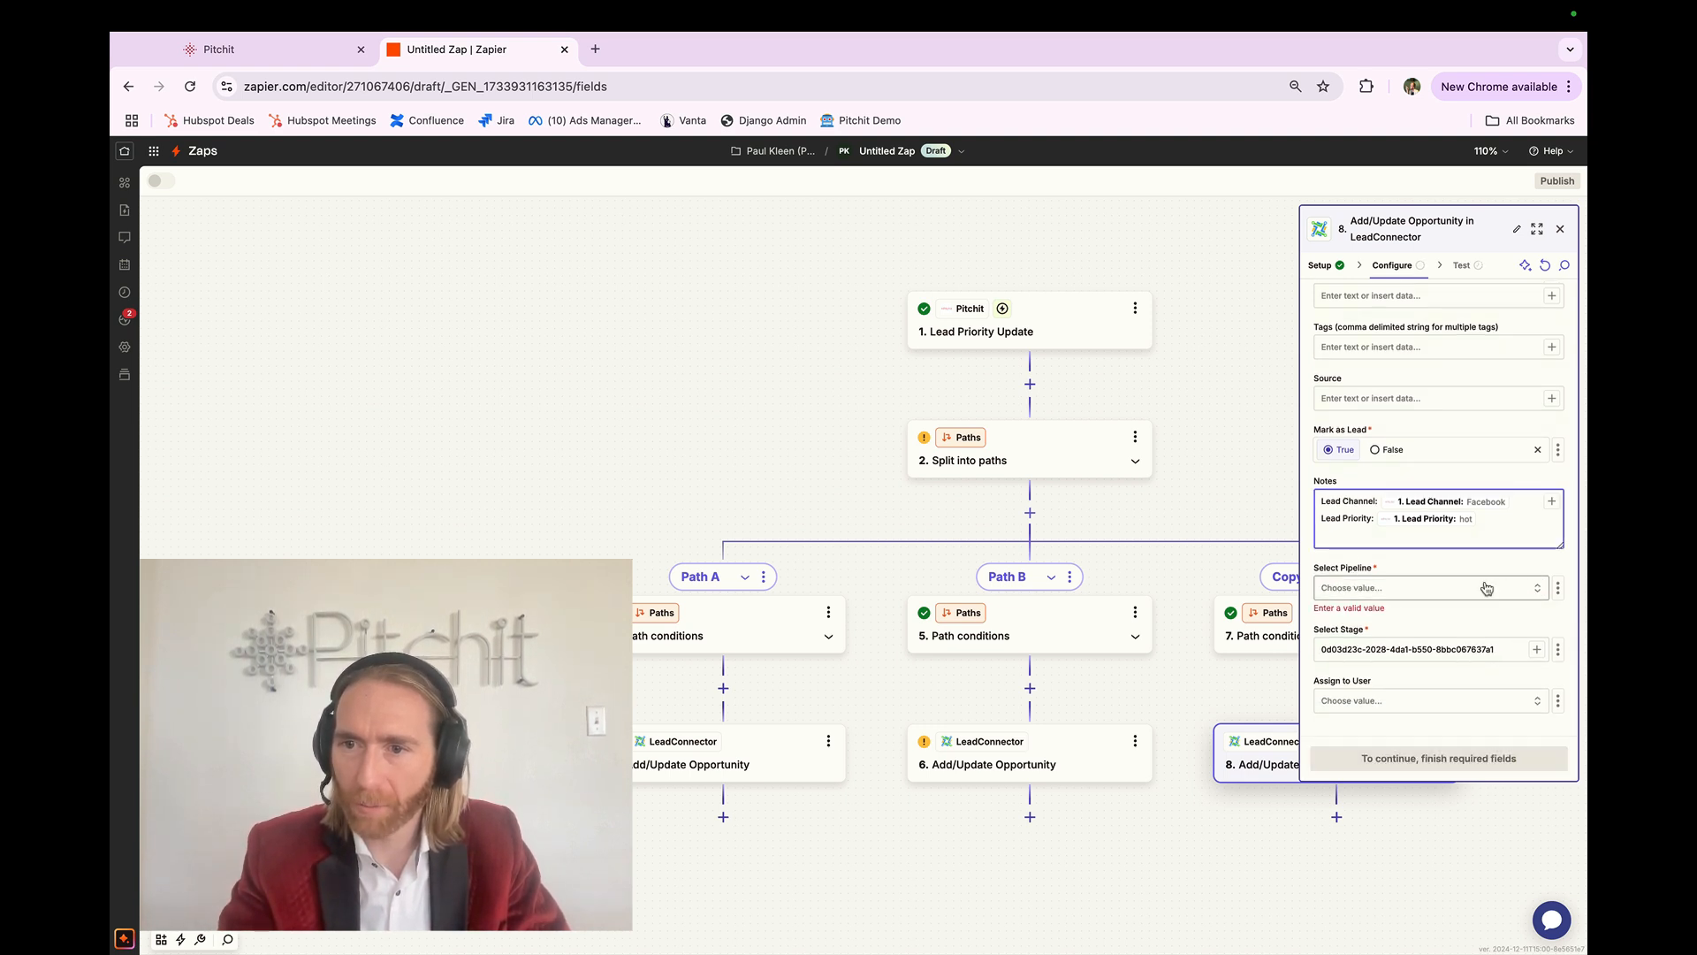
left_click(1486, 588)
left_click(1153, 629)
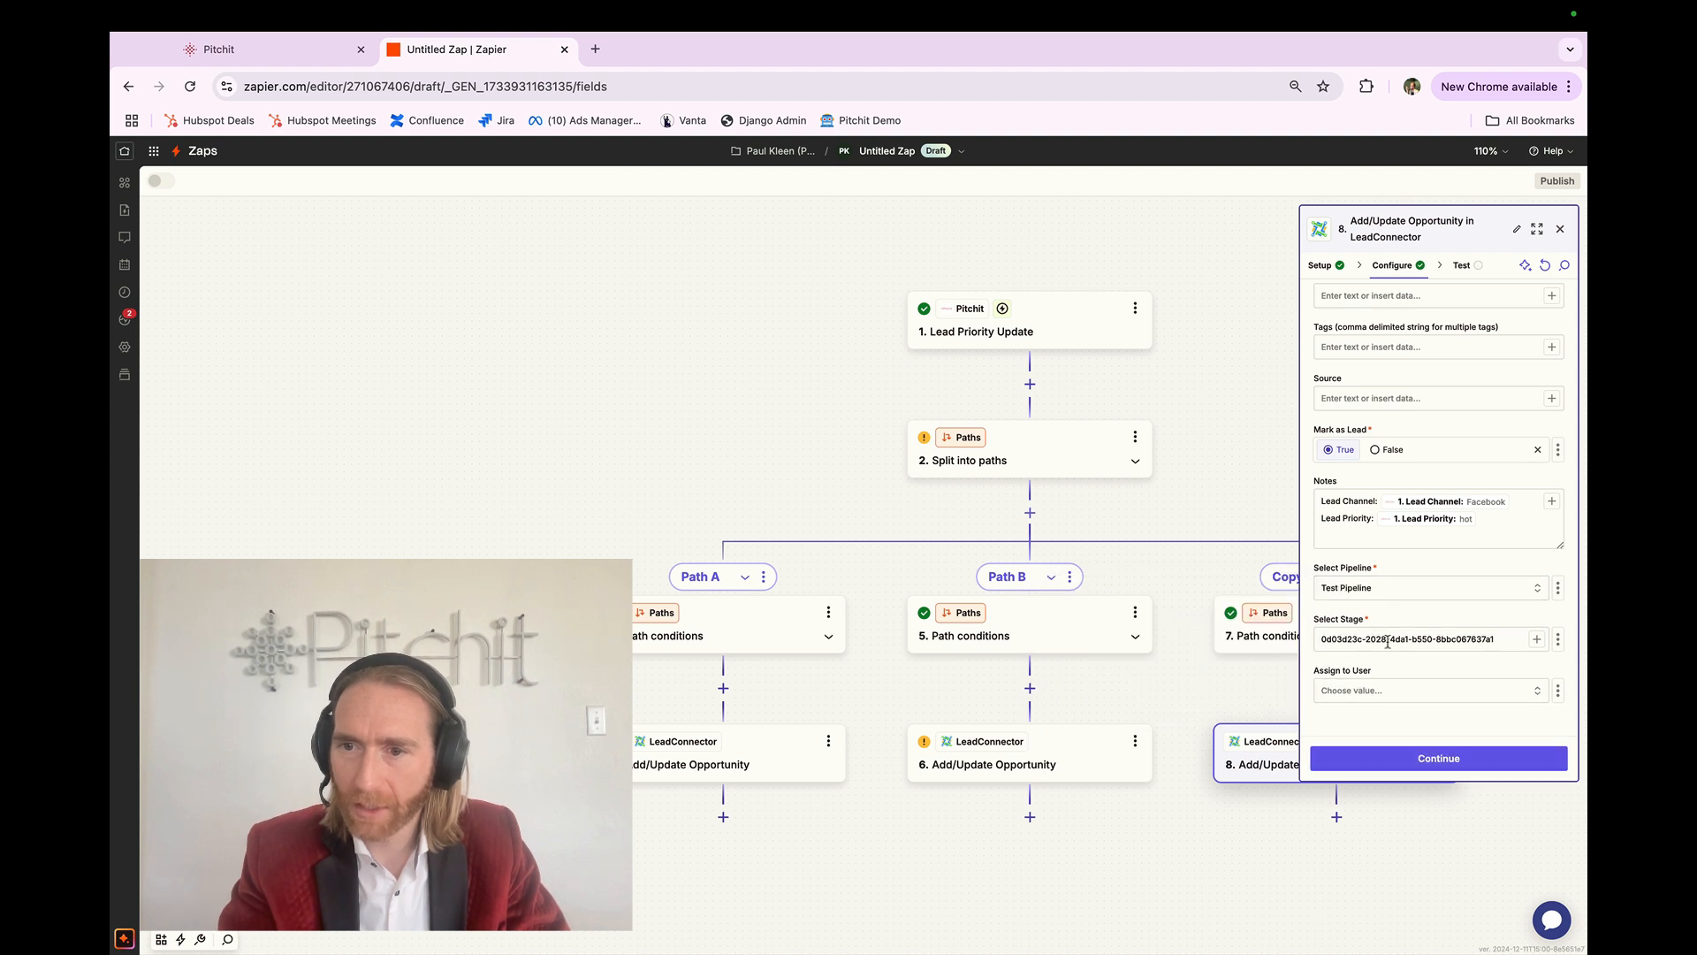
key("super+a")
key("BackSpace")
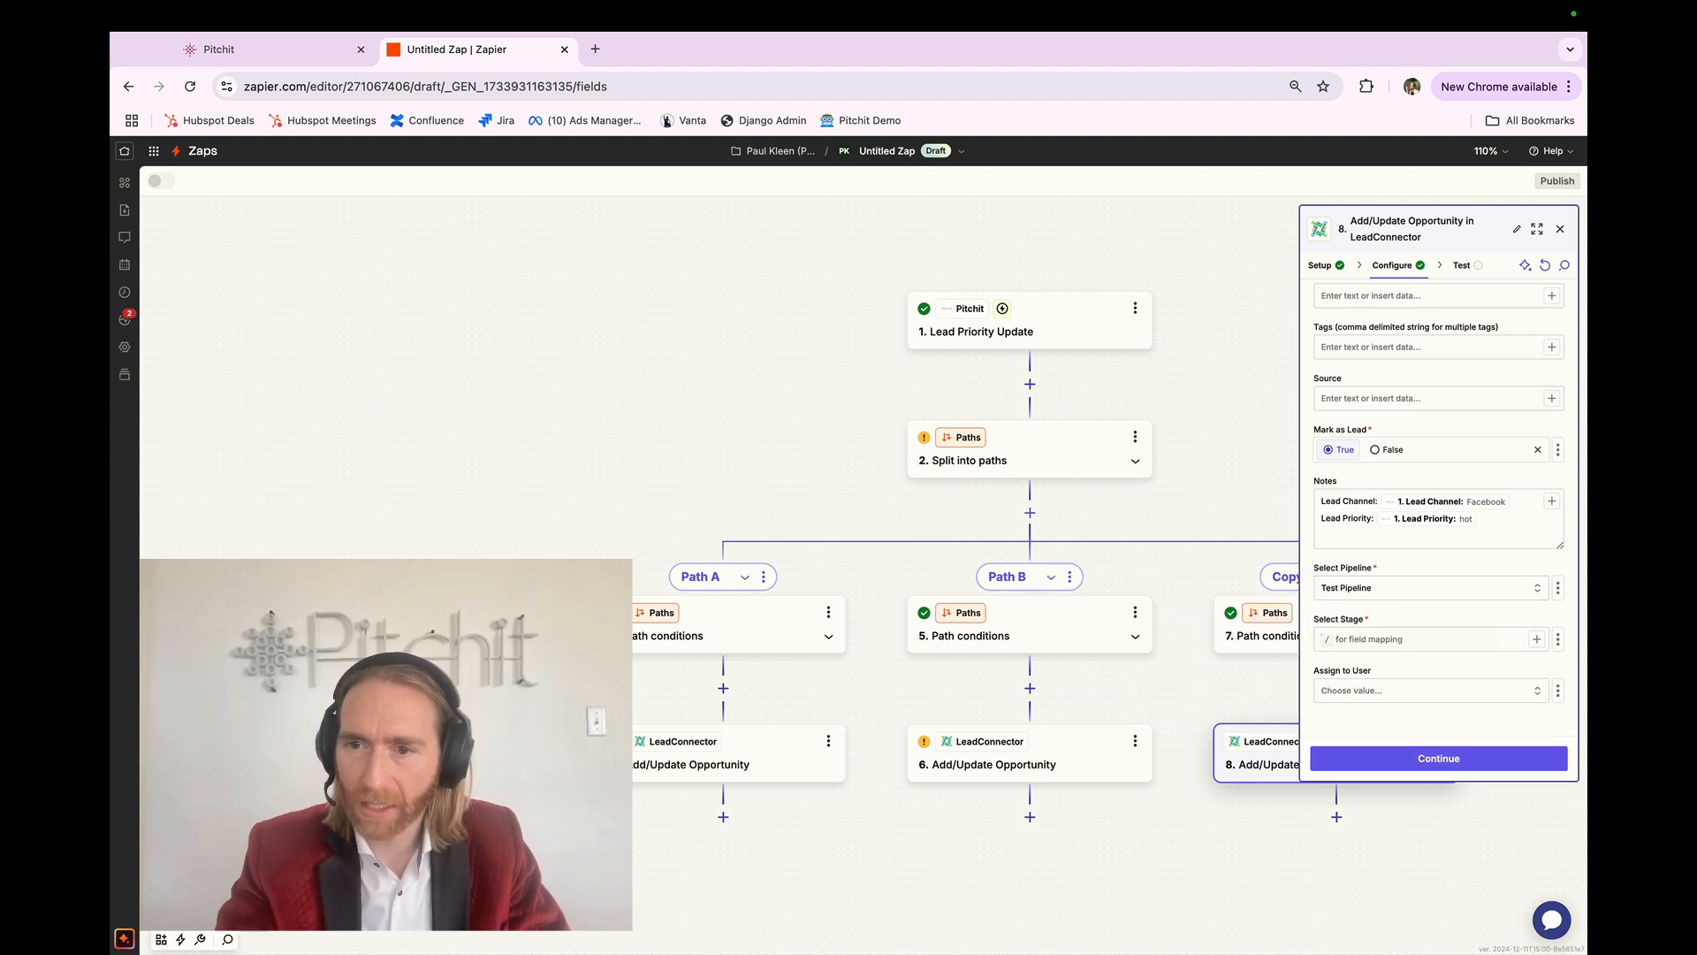
left_click(1409, 638)
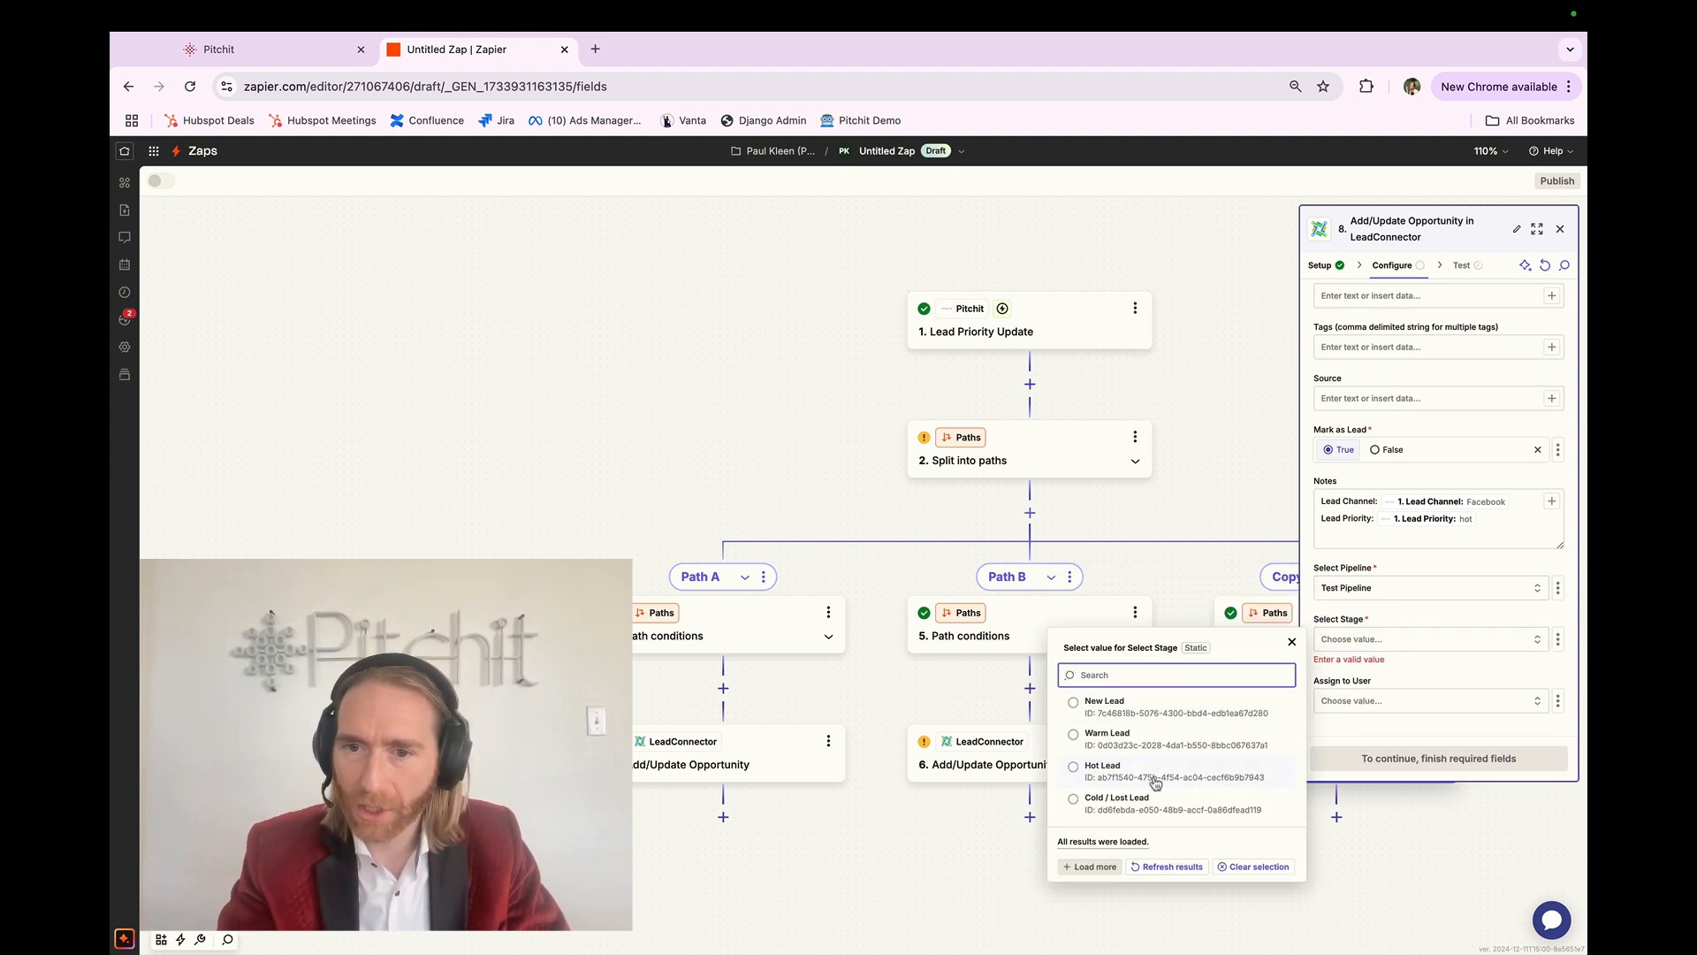
left_click(1134, 798)
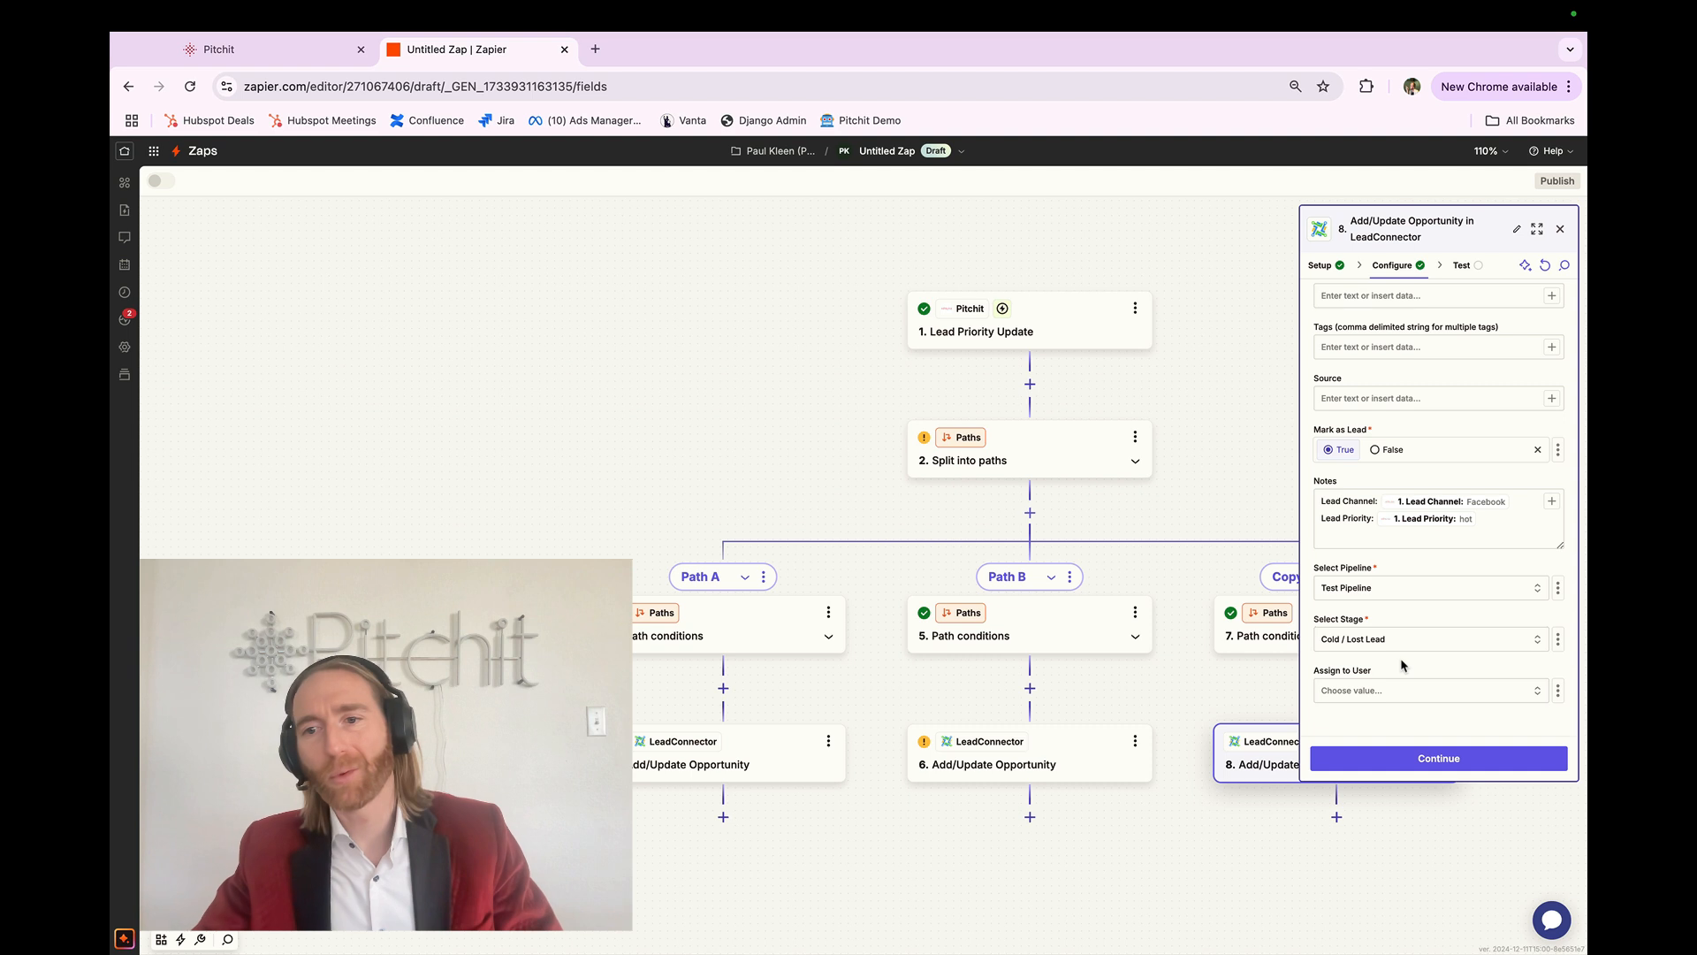
left_click(1391, 759)
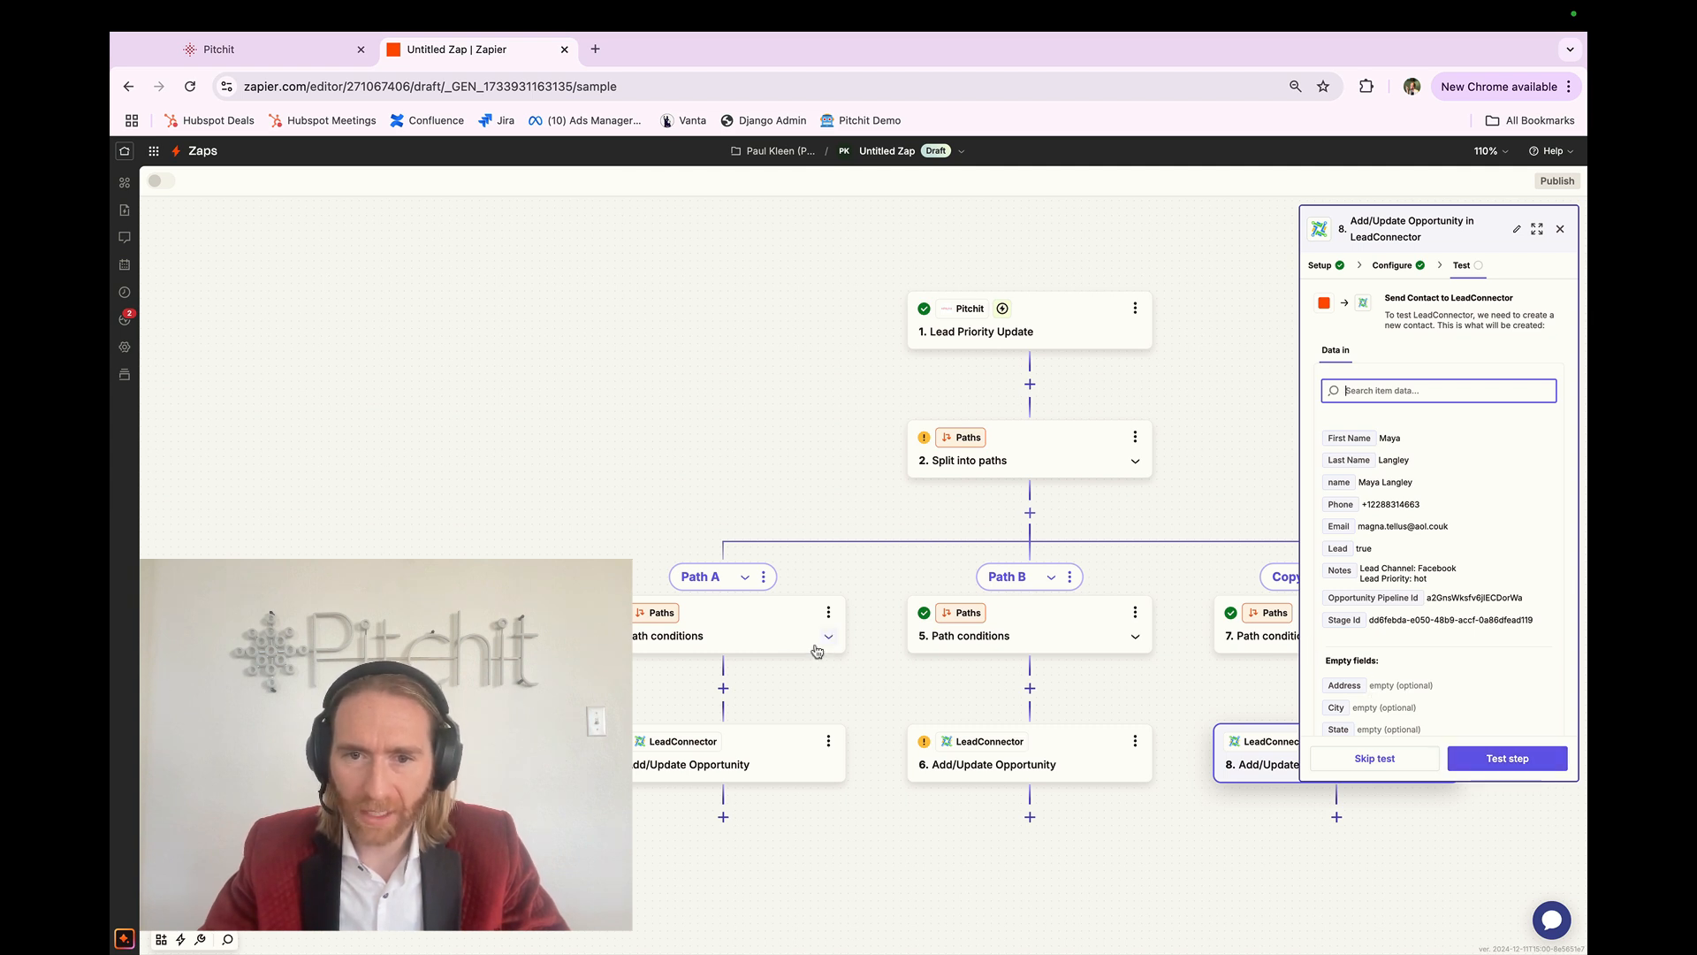
Step: Test Path A's step 4 opportunity action, then switch over to the LeadConnector pipeline board
left_click(777, 742)
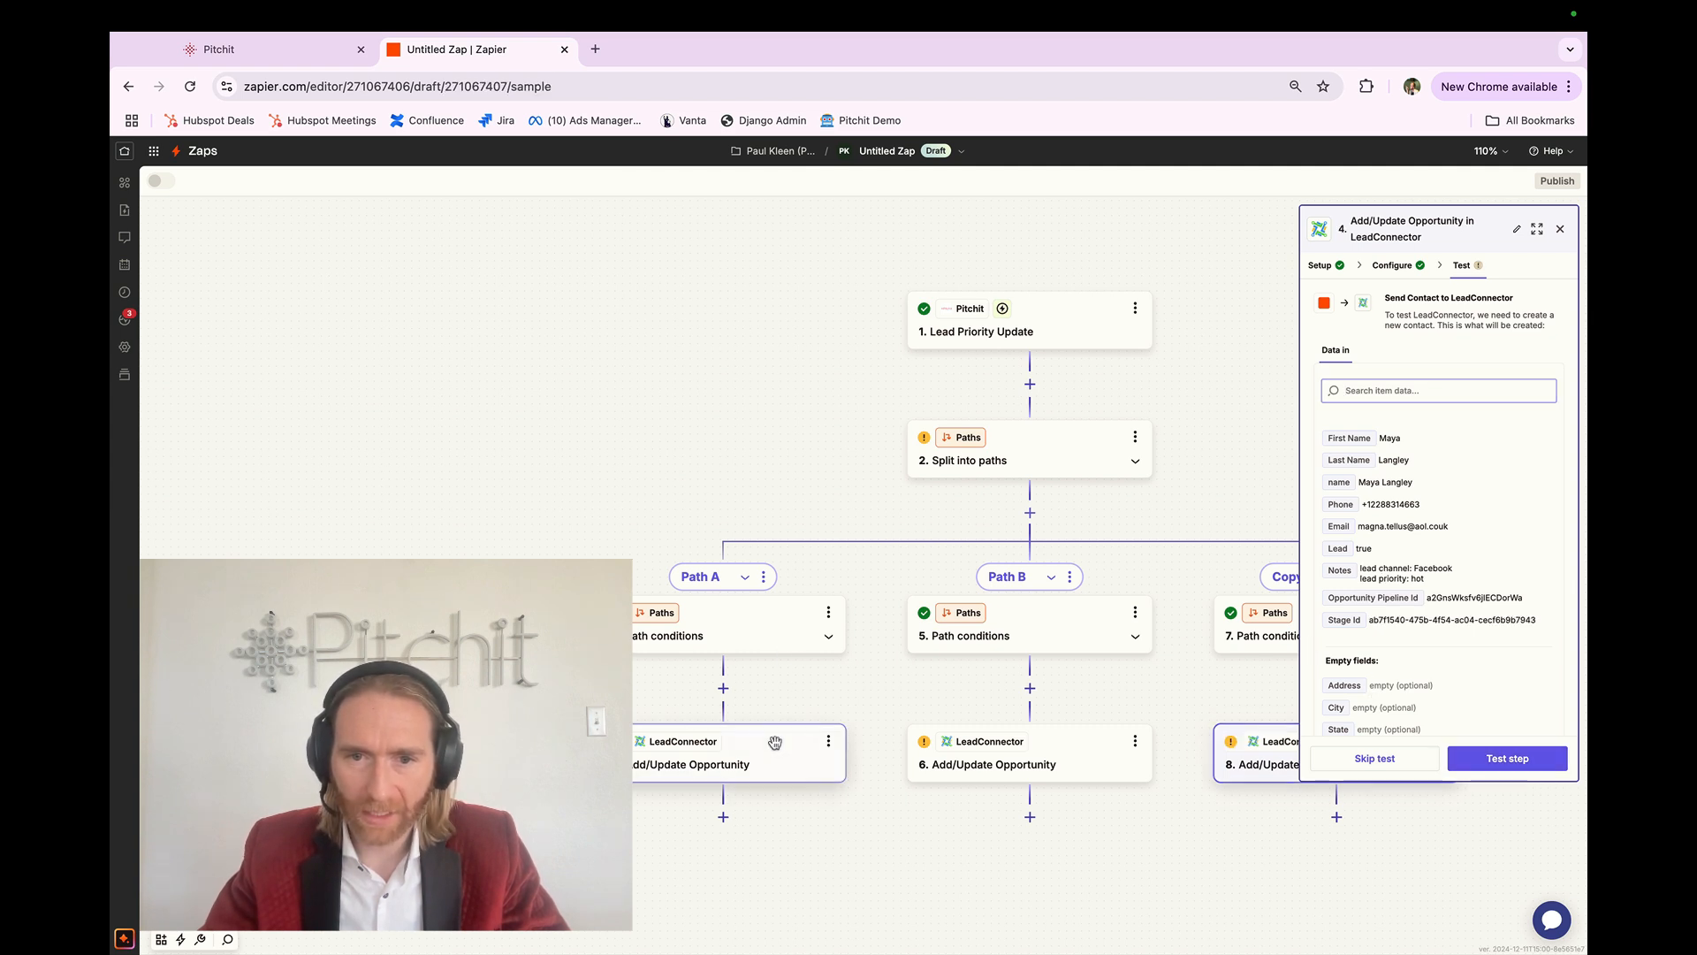
left_click(1483, 761)
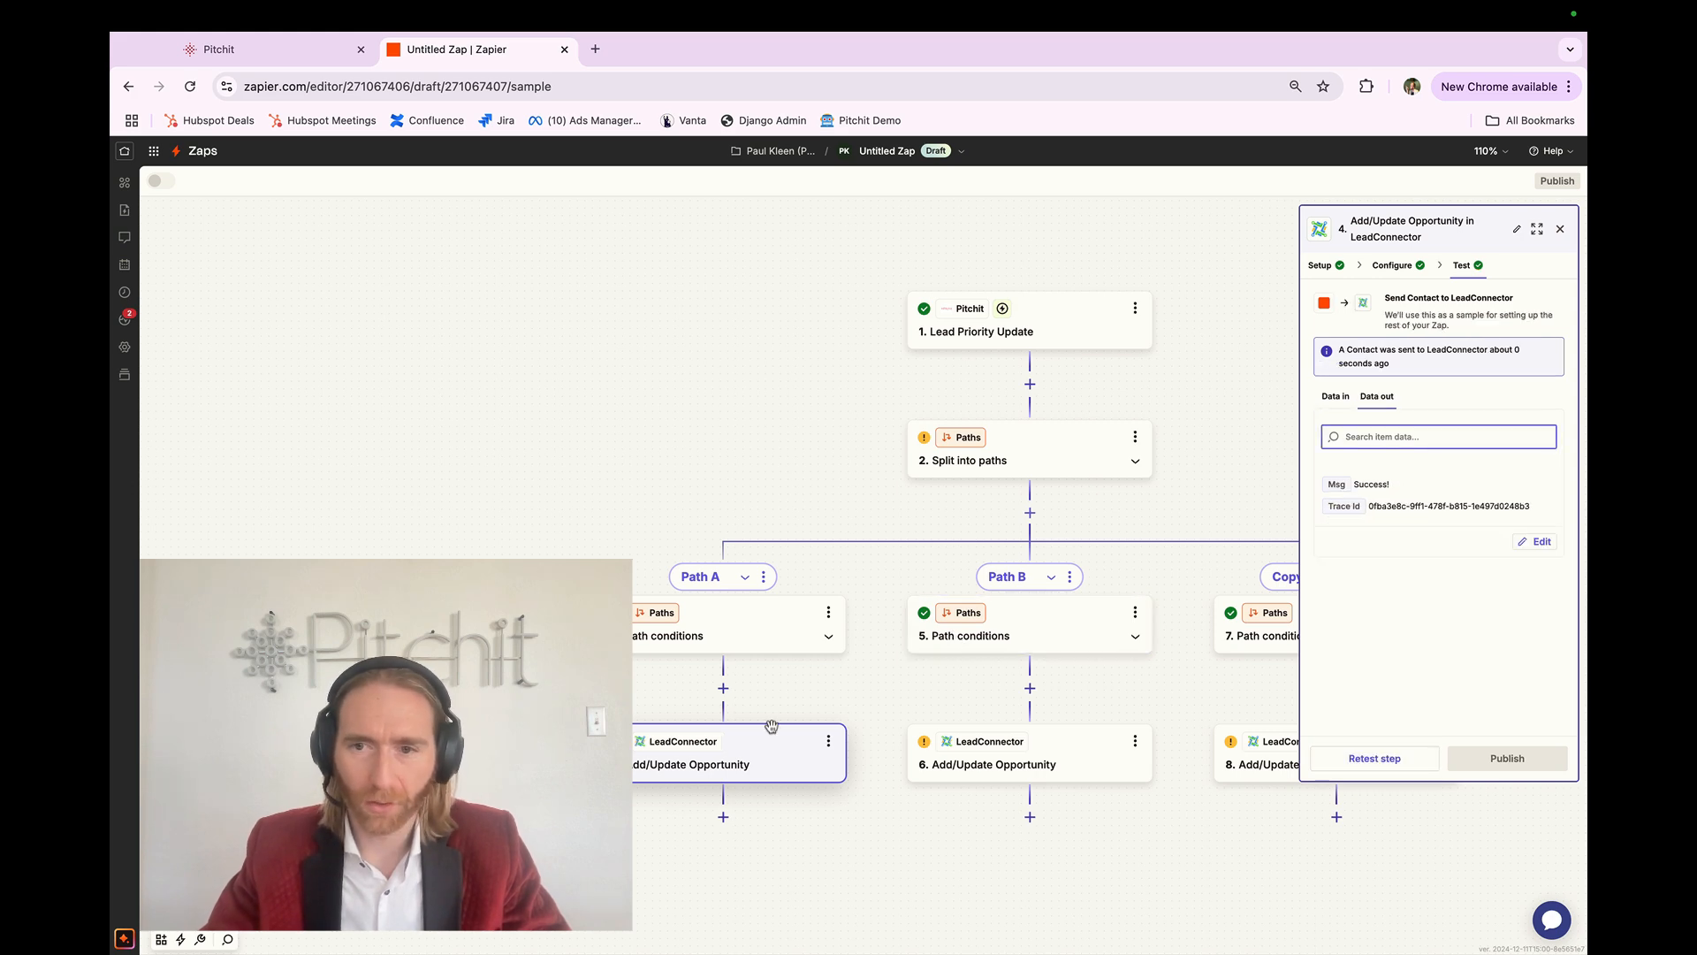
key("ctrl+Right")
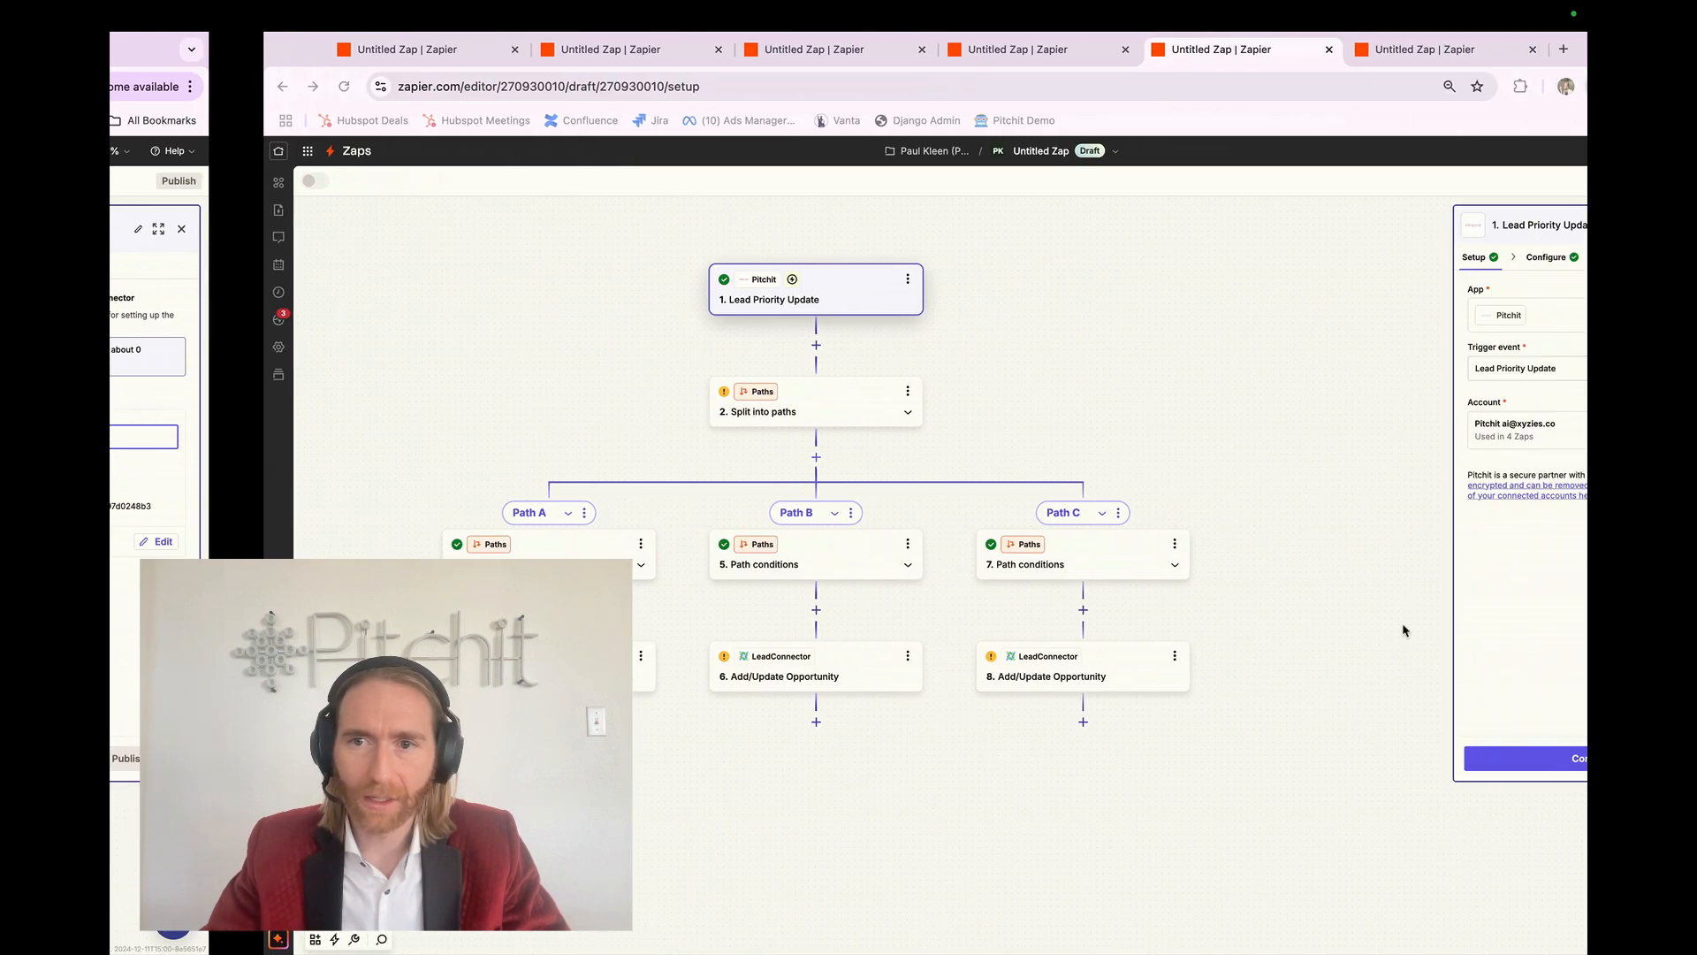
key("ctrl+Right")
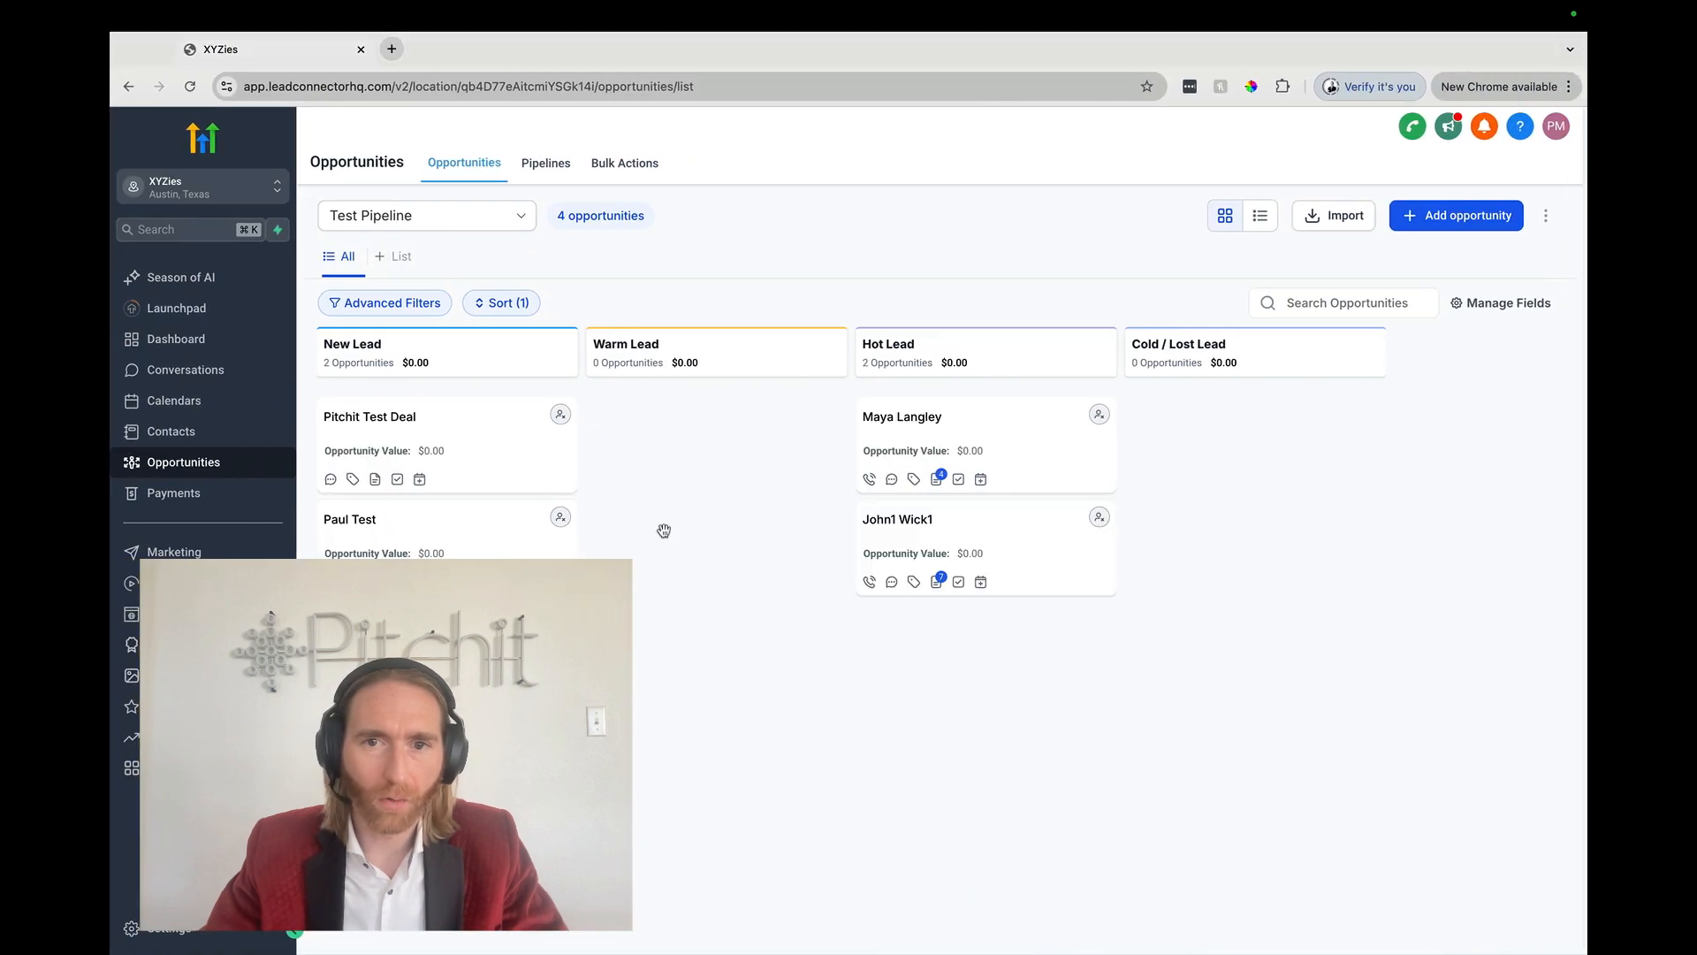
Step: Open the test lead's contact record and check the opportunity was created in Hot Lead
left_click(893, 417)
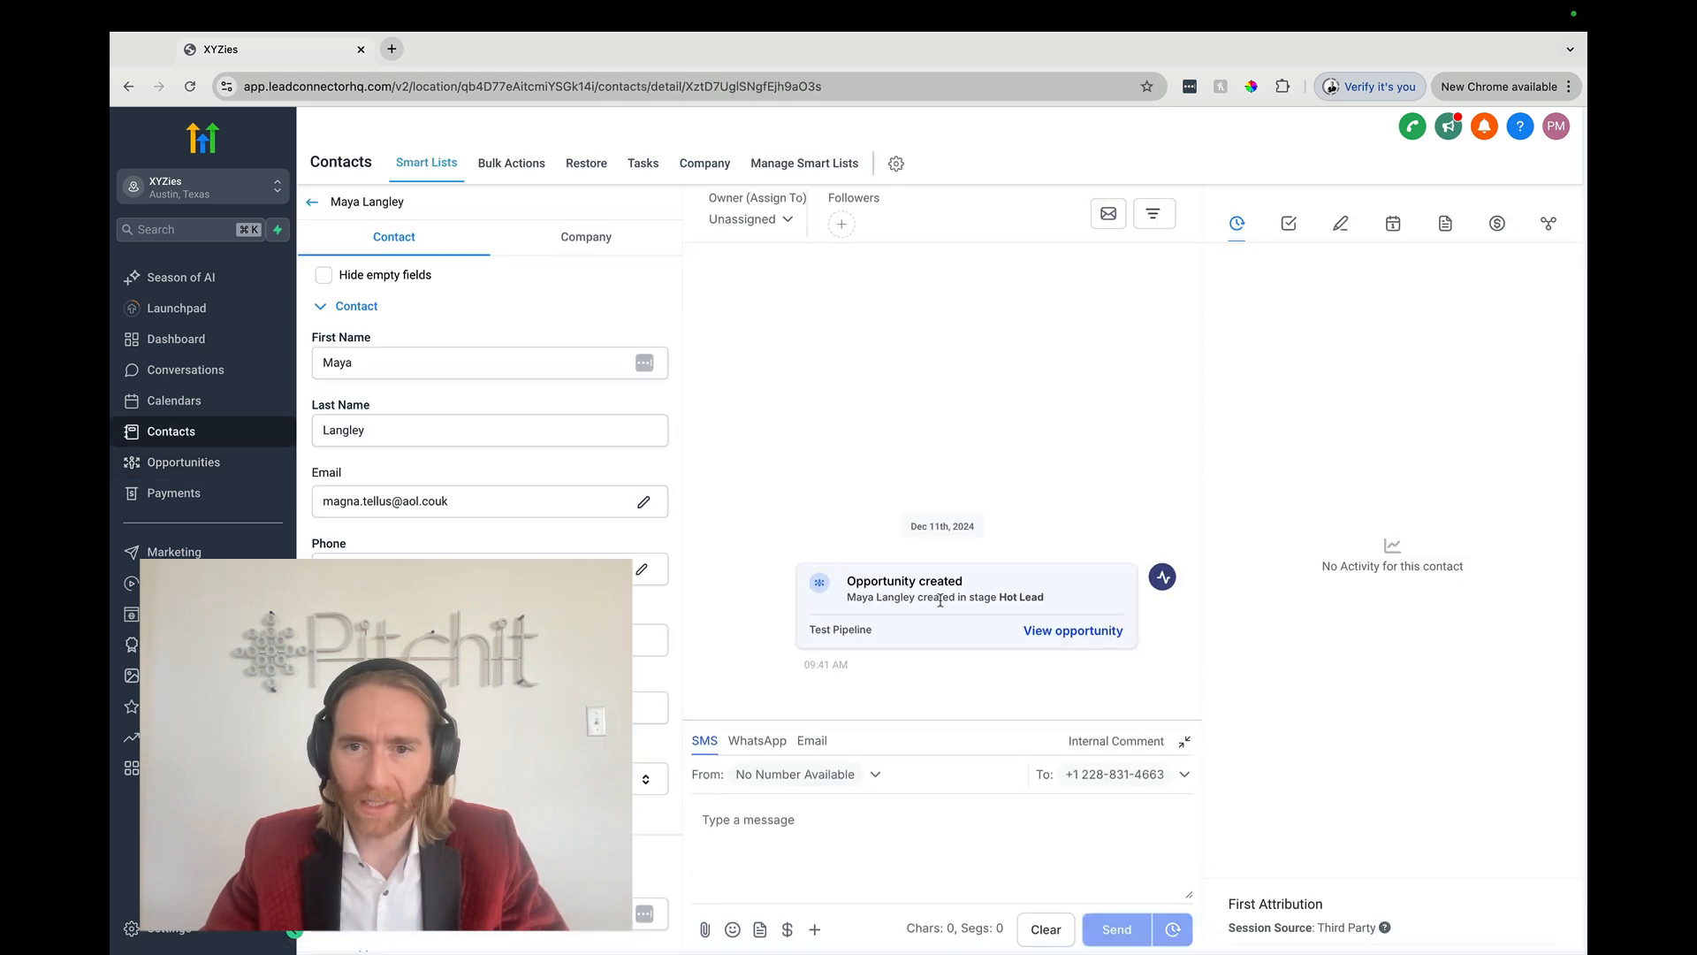
triple_click(941, 595)
left_click(941, 594)
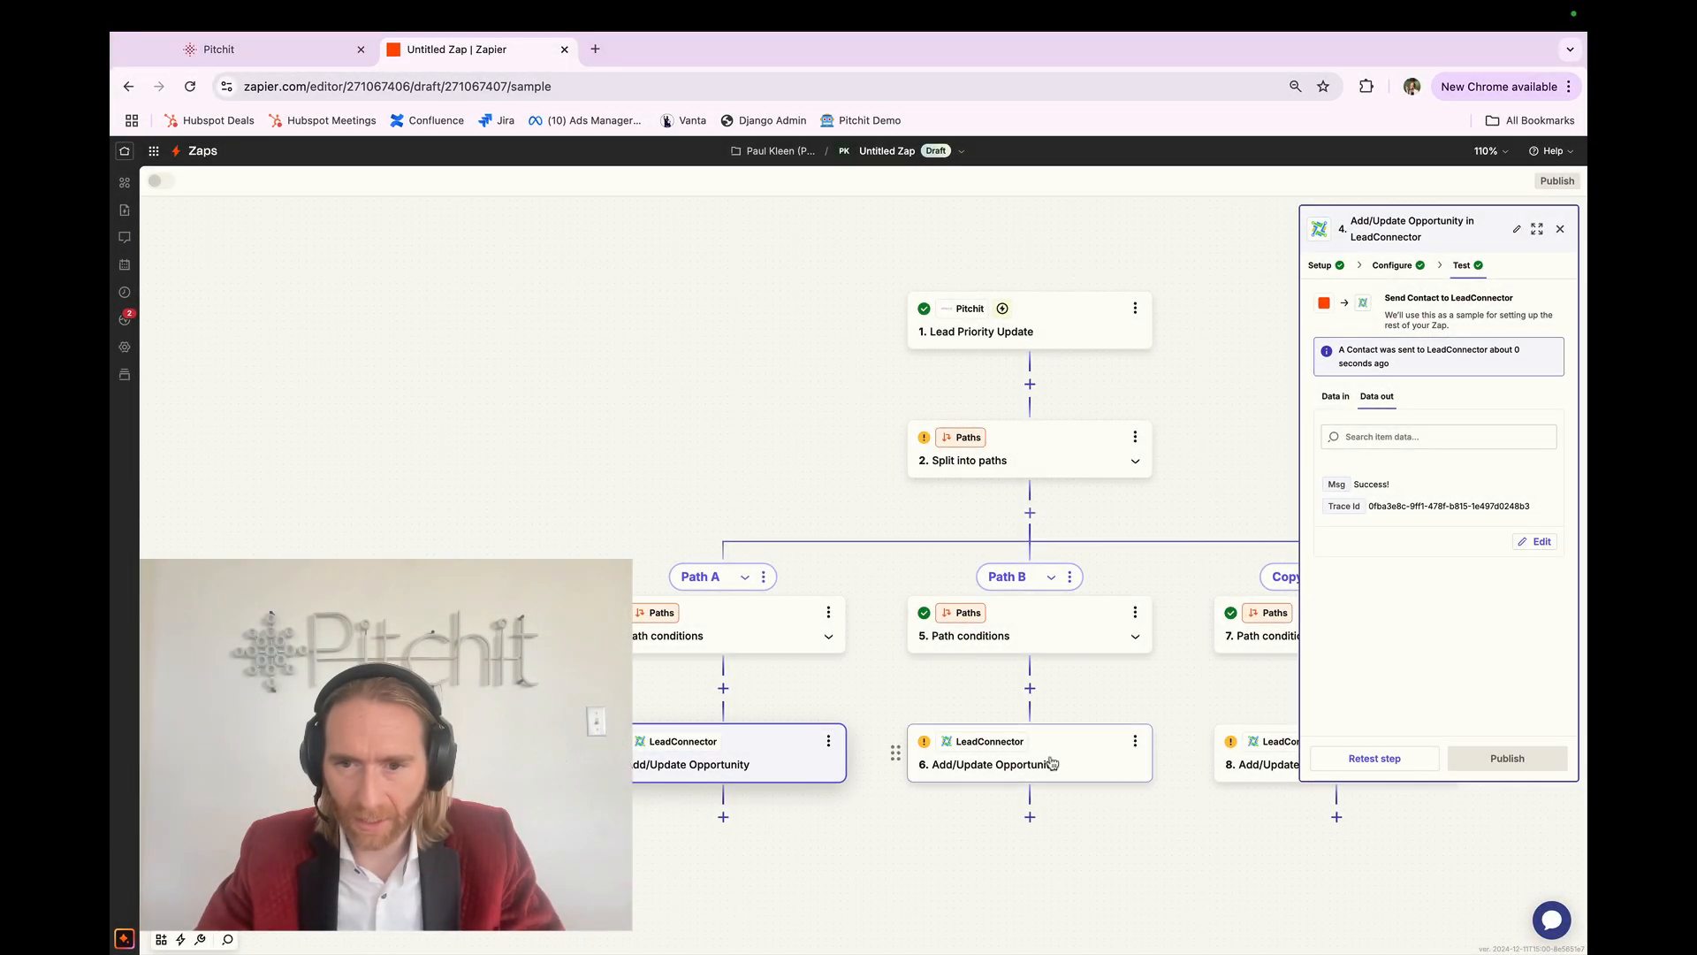
Step: Test the step 6 and step 8 opportunity actions, then return to the LeadConnector contact page
left_click(1050, 763)
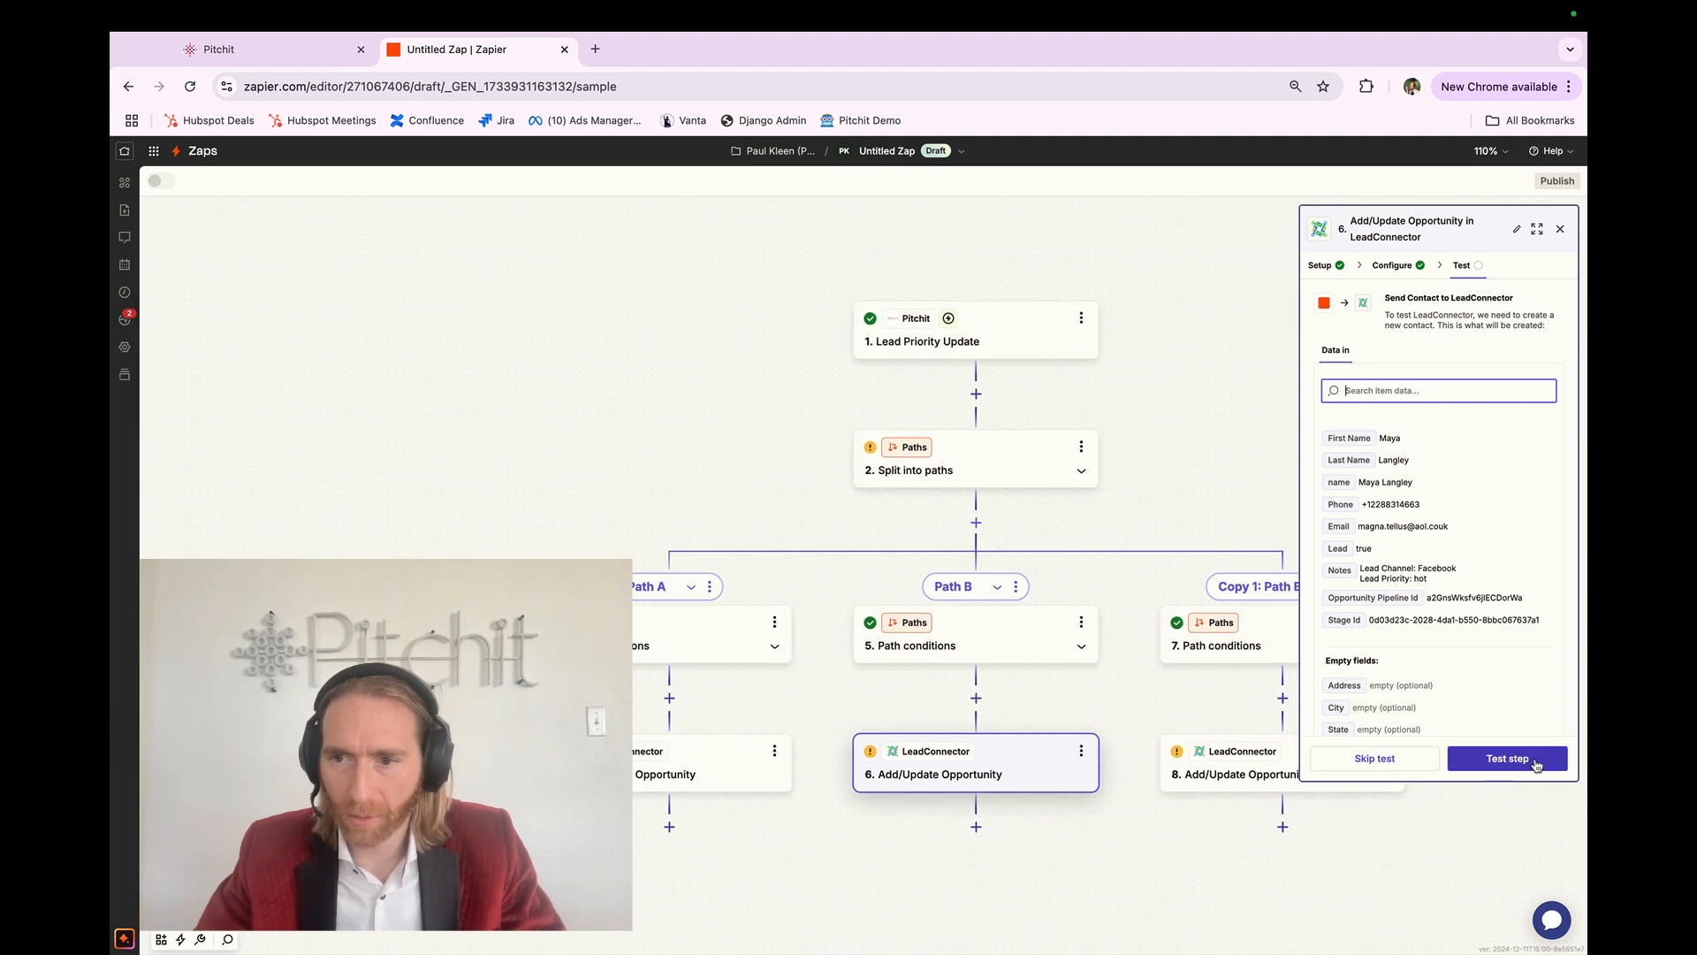
left_click(1534, 765)
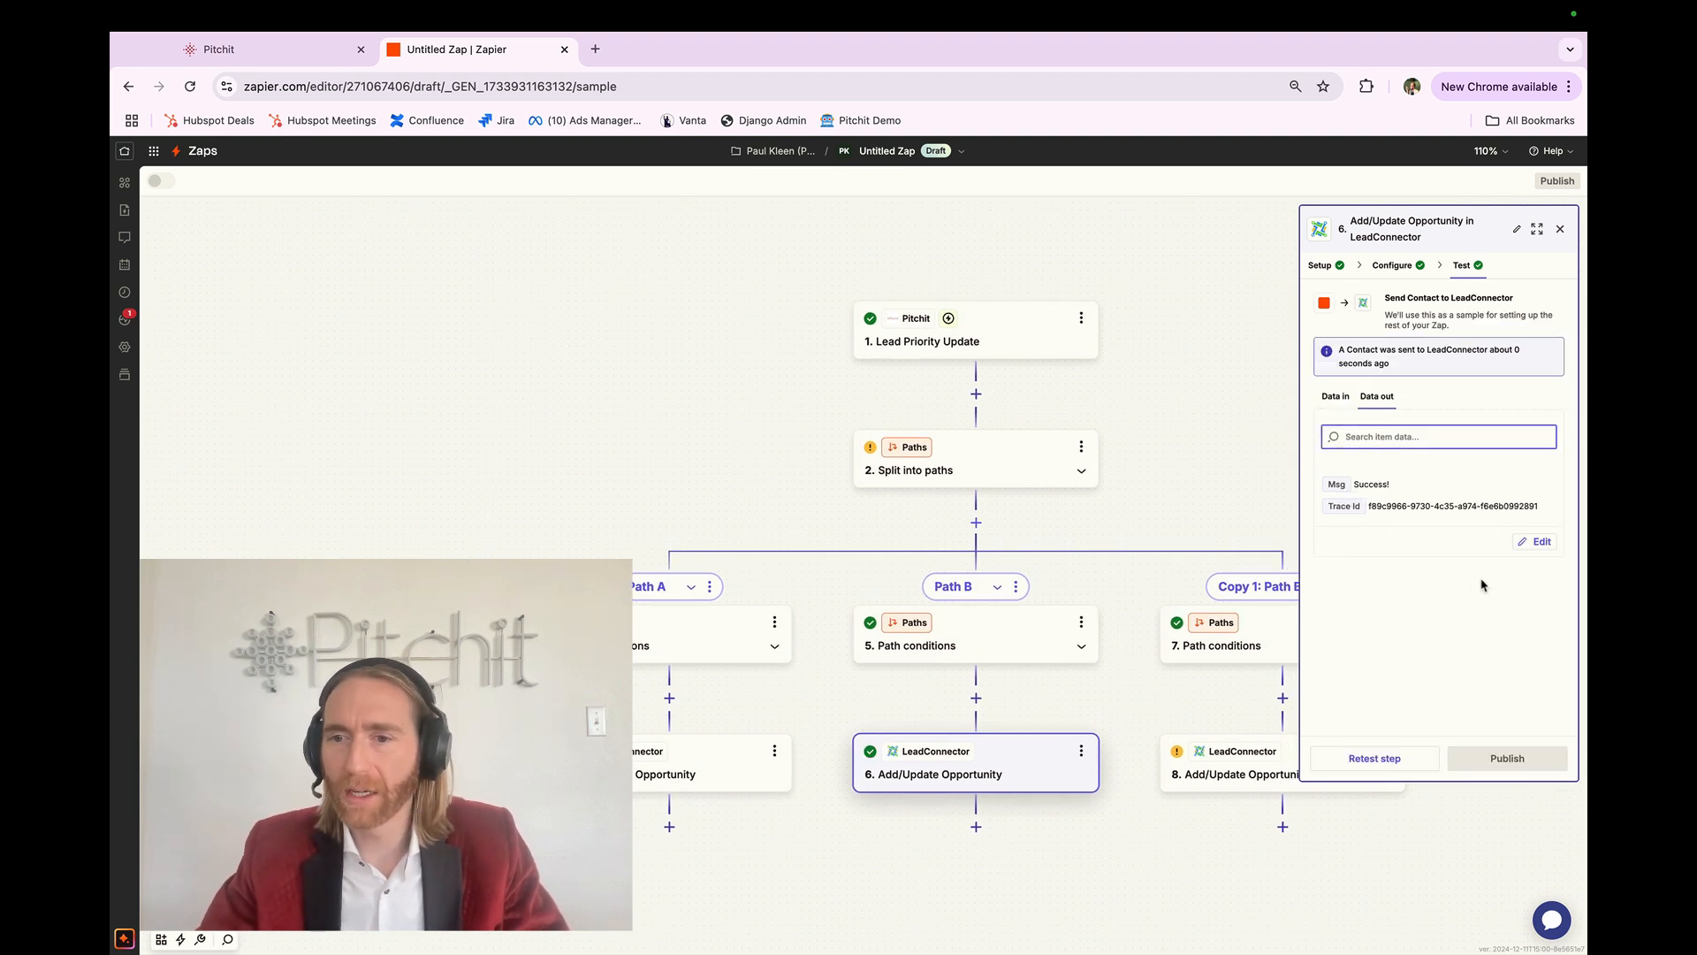
left_click(1238, 755)
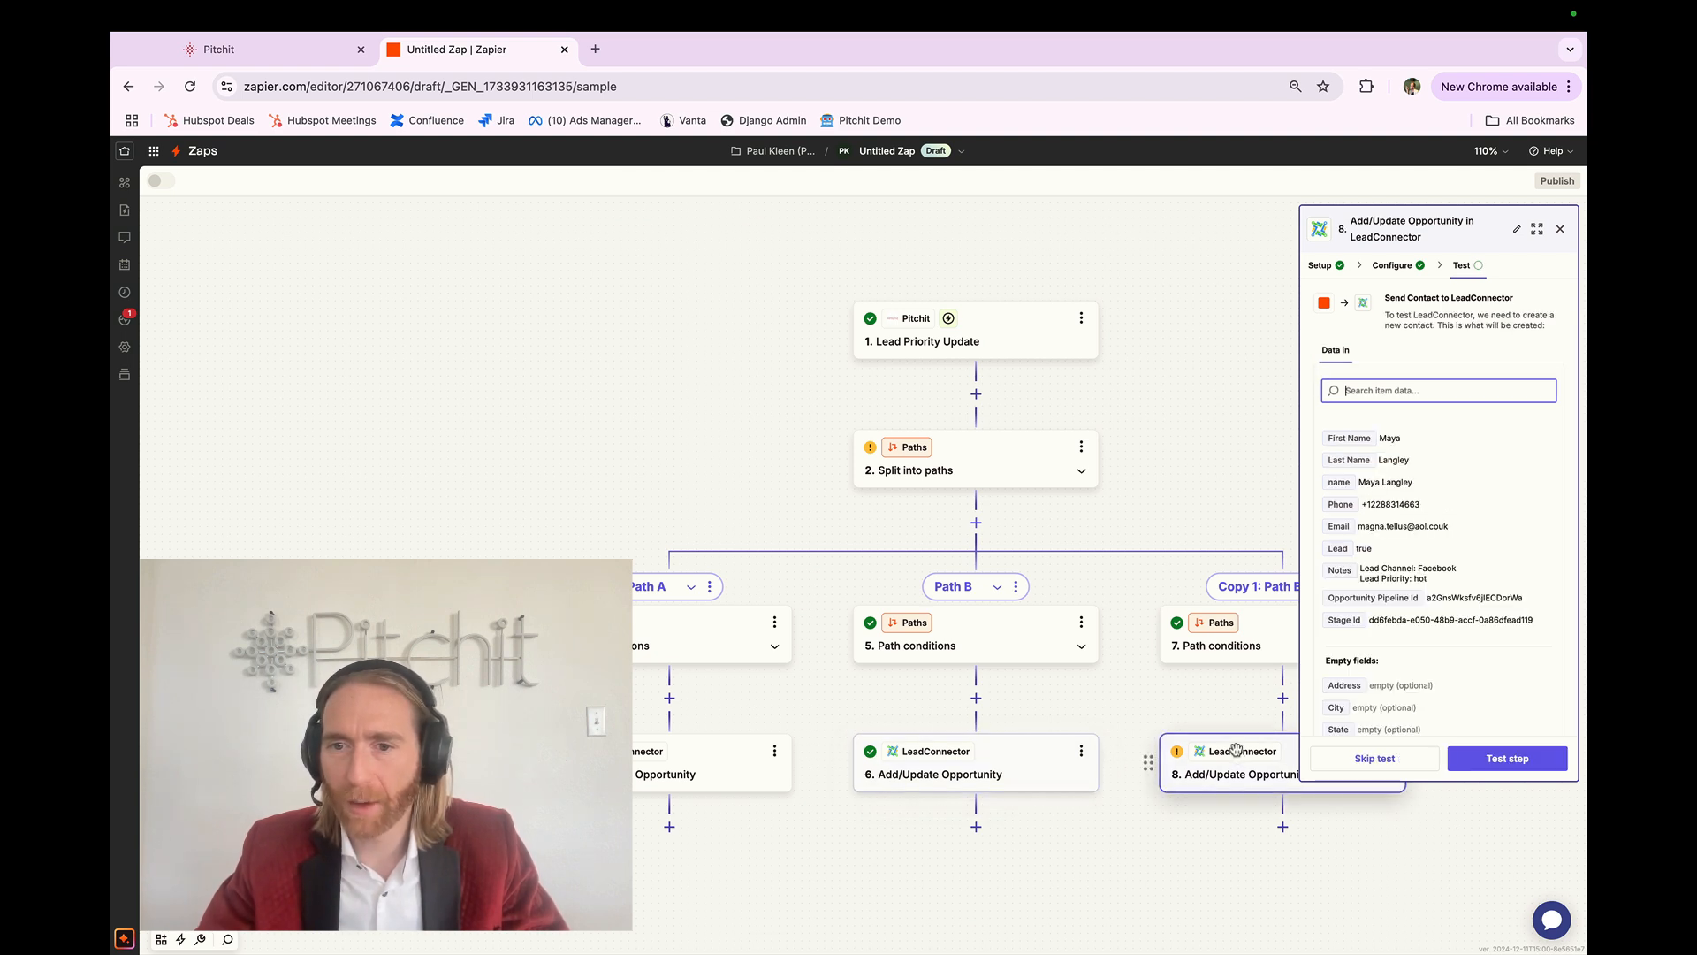
left_click(1507, 758)
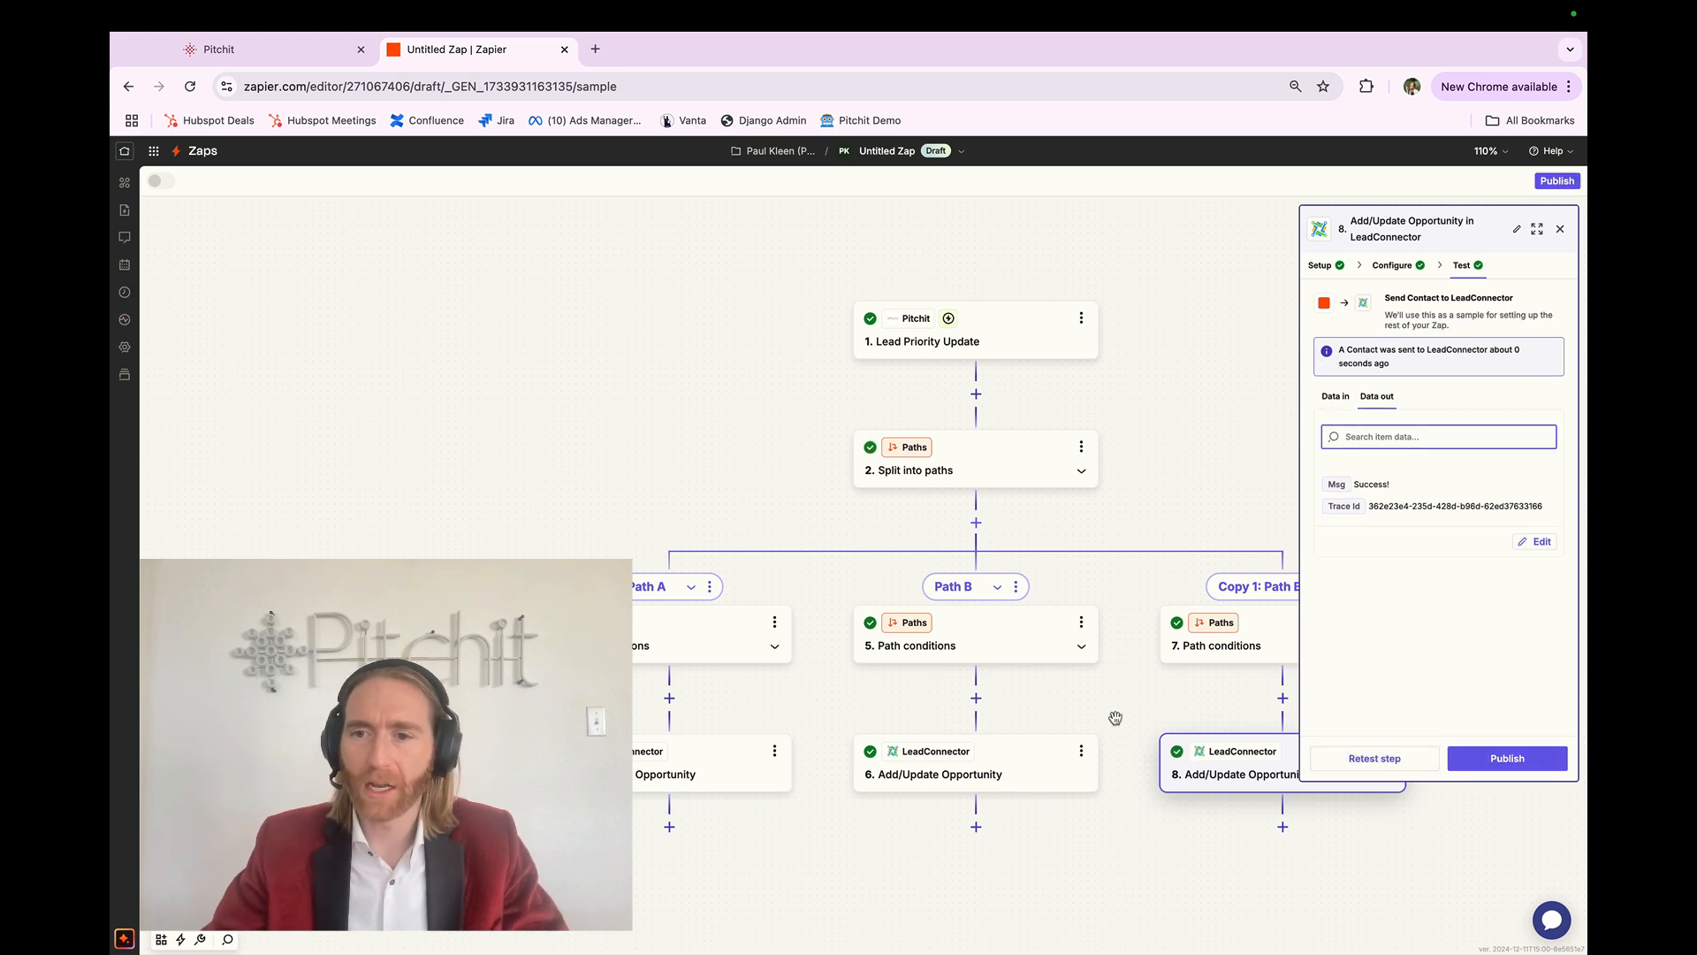
key("ctrl+Right")
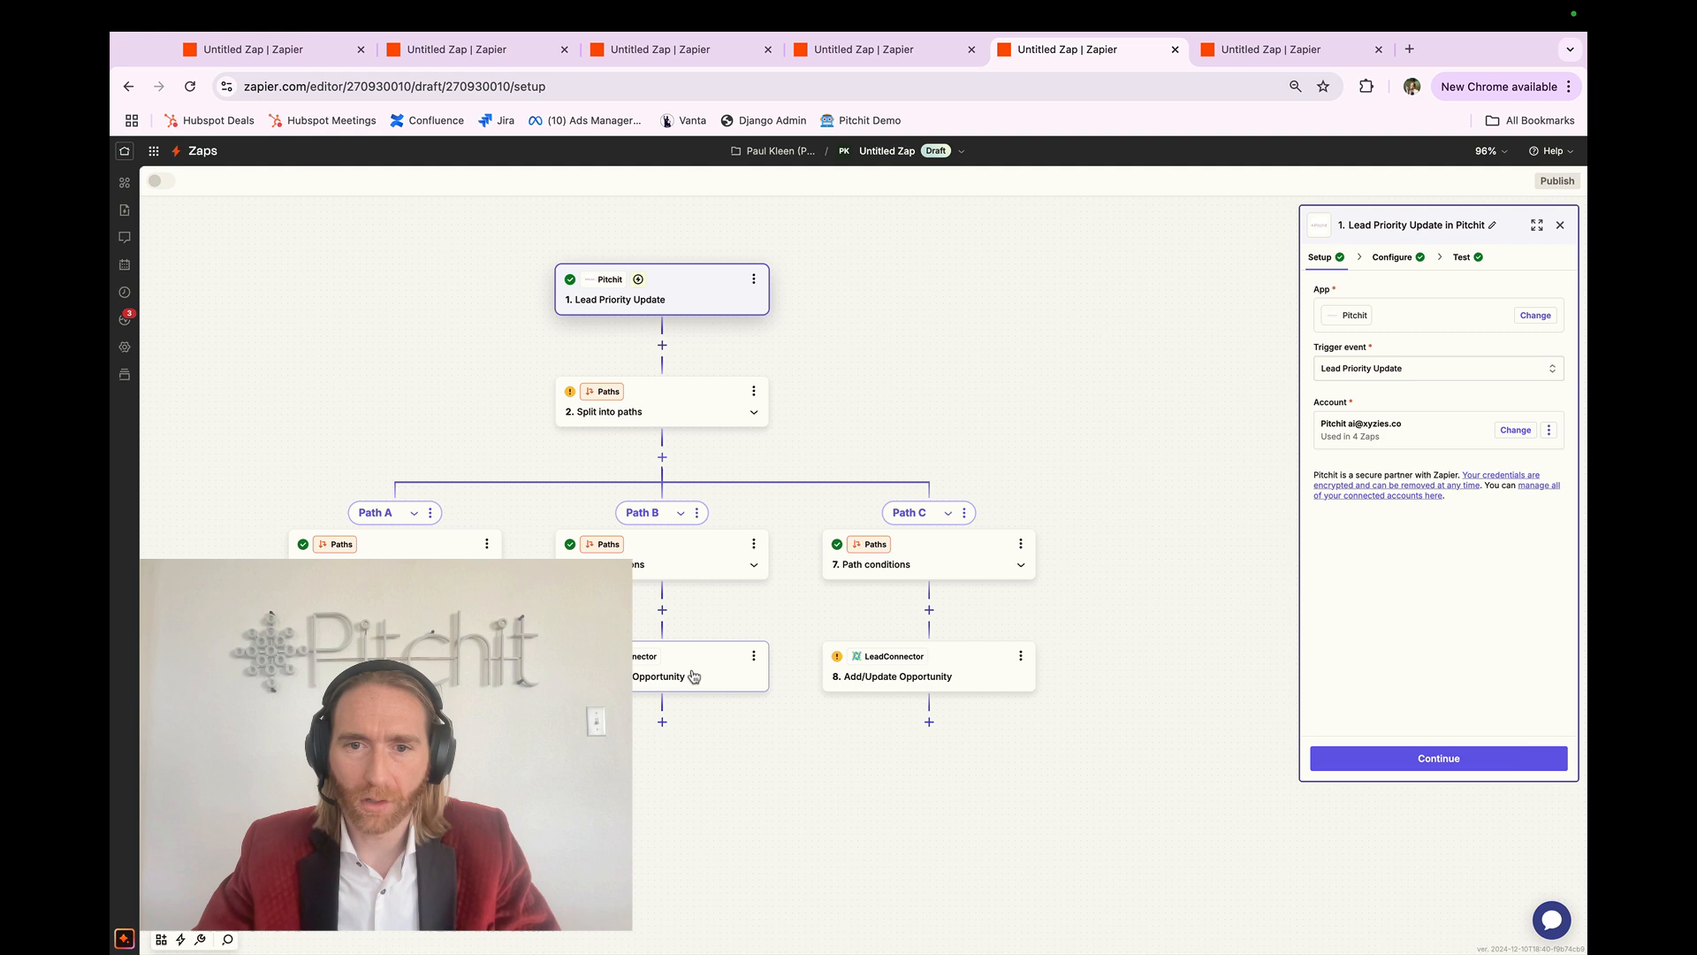
key("ctrl+Left")
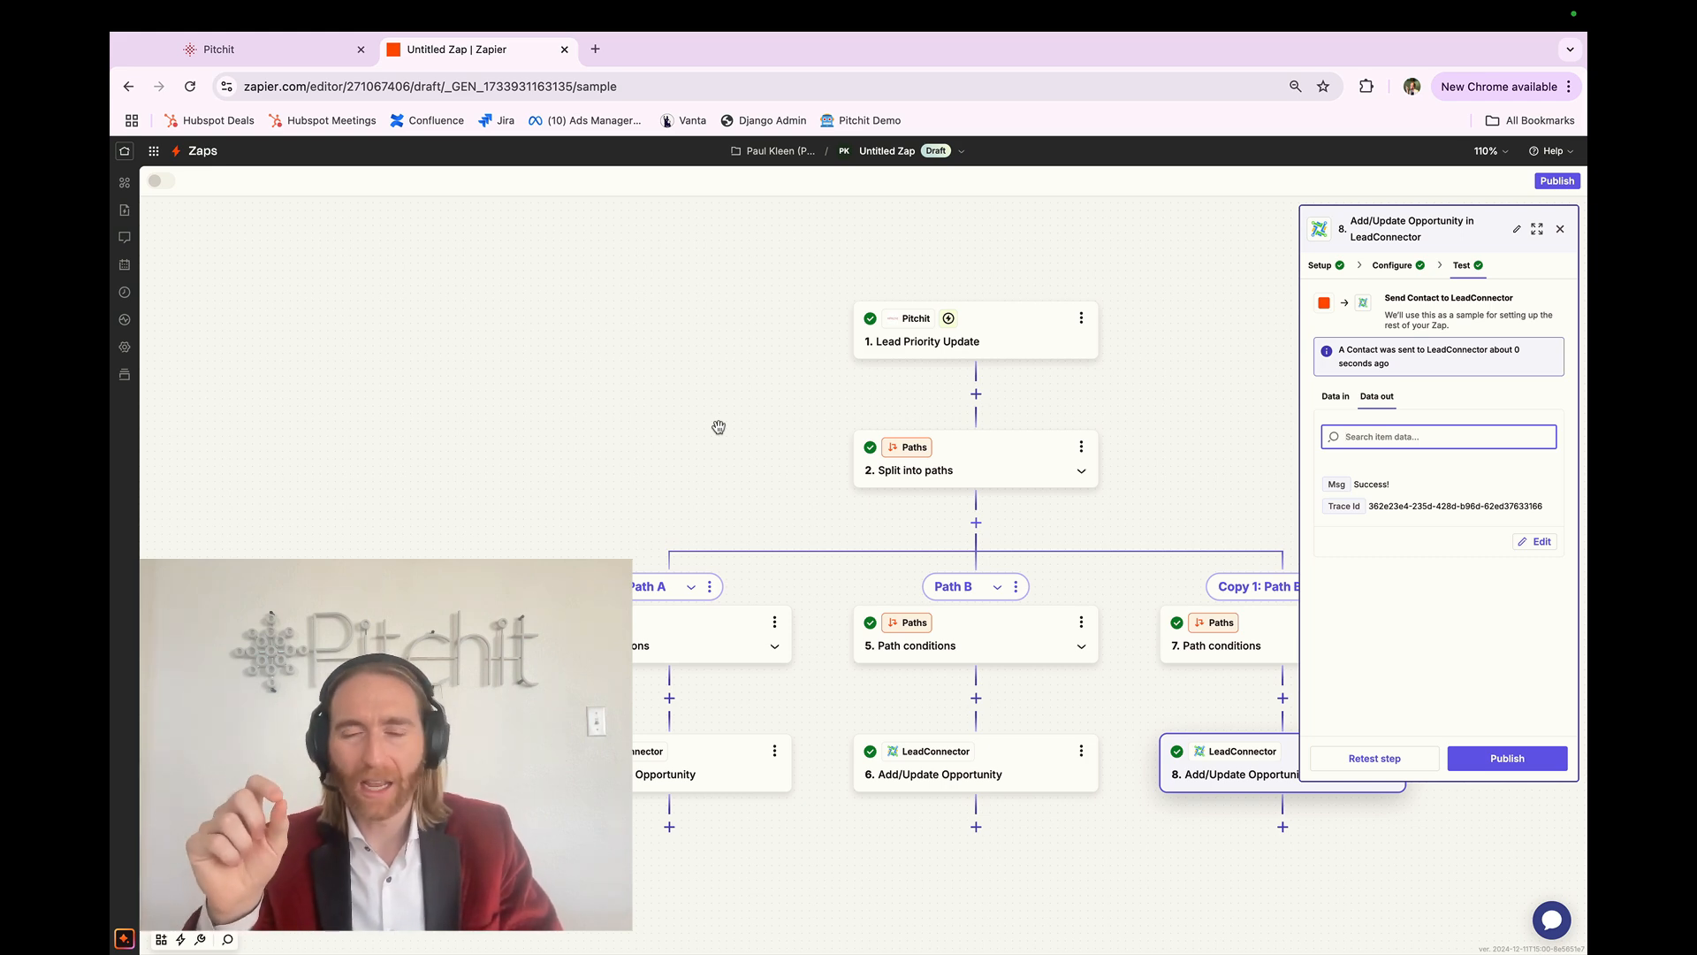
key("ctrl+Right")
key("ctrl+Right")
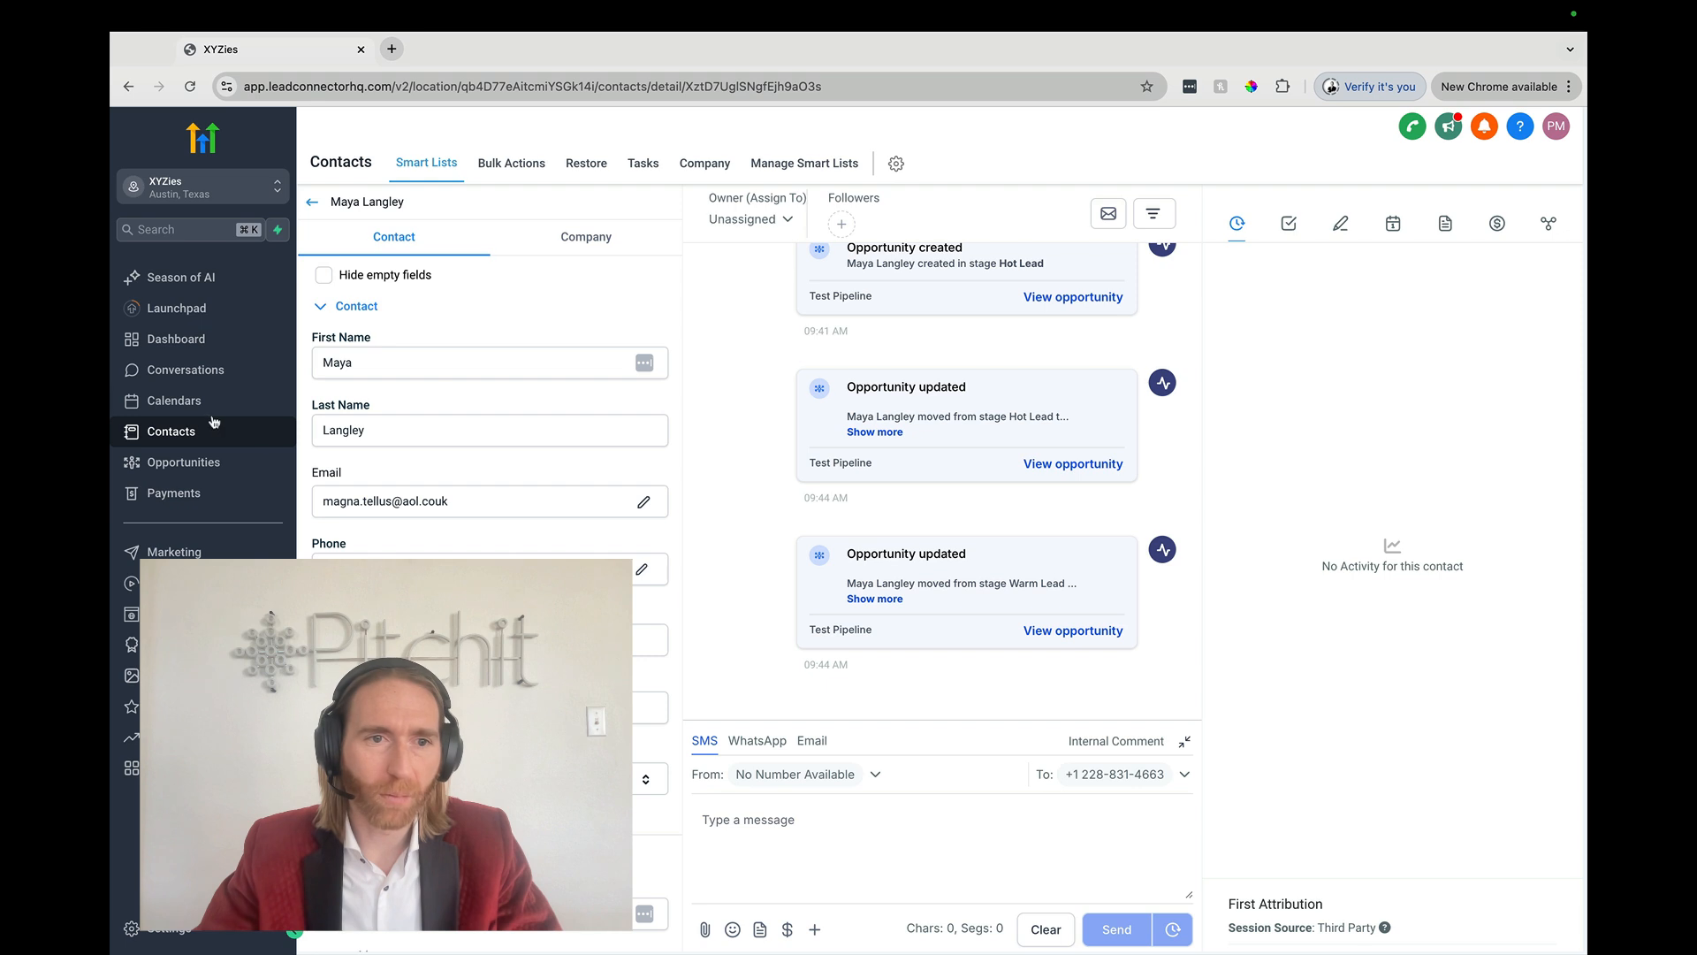
Step: View the Test Pipeline opportunities board showing the lead under Cold / Lost Lead, then return to Zapier
left_click(189, 462)
left_click(549, 164)
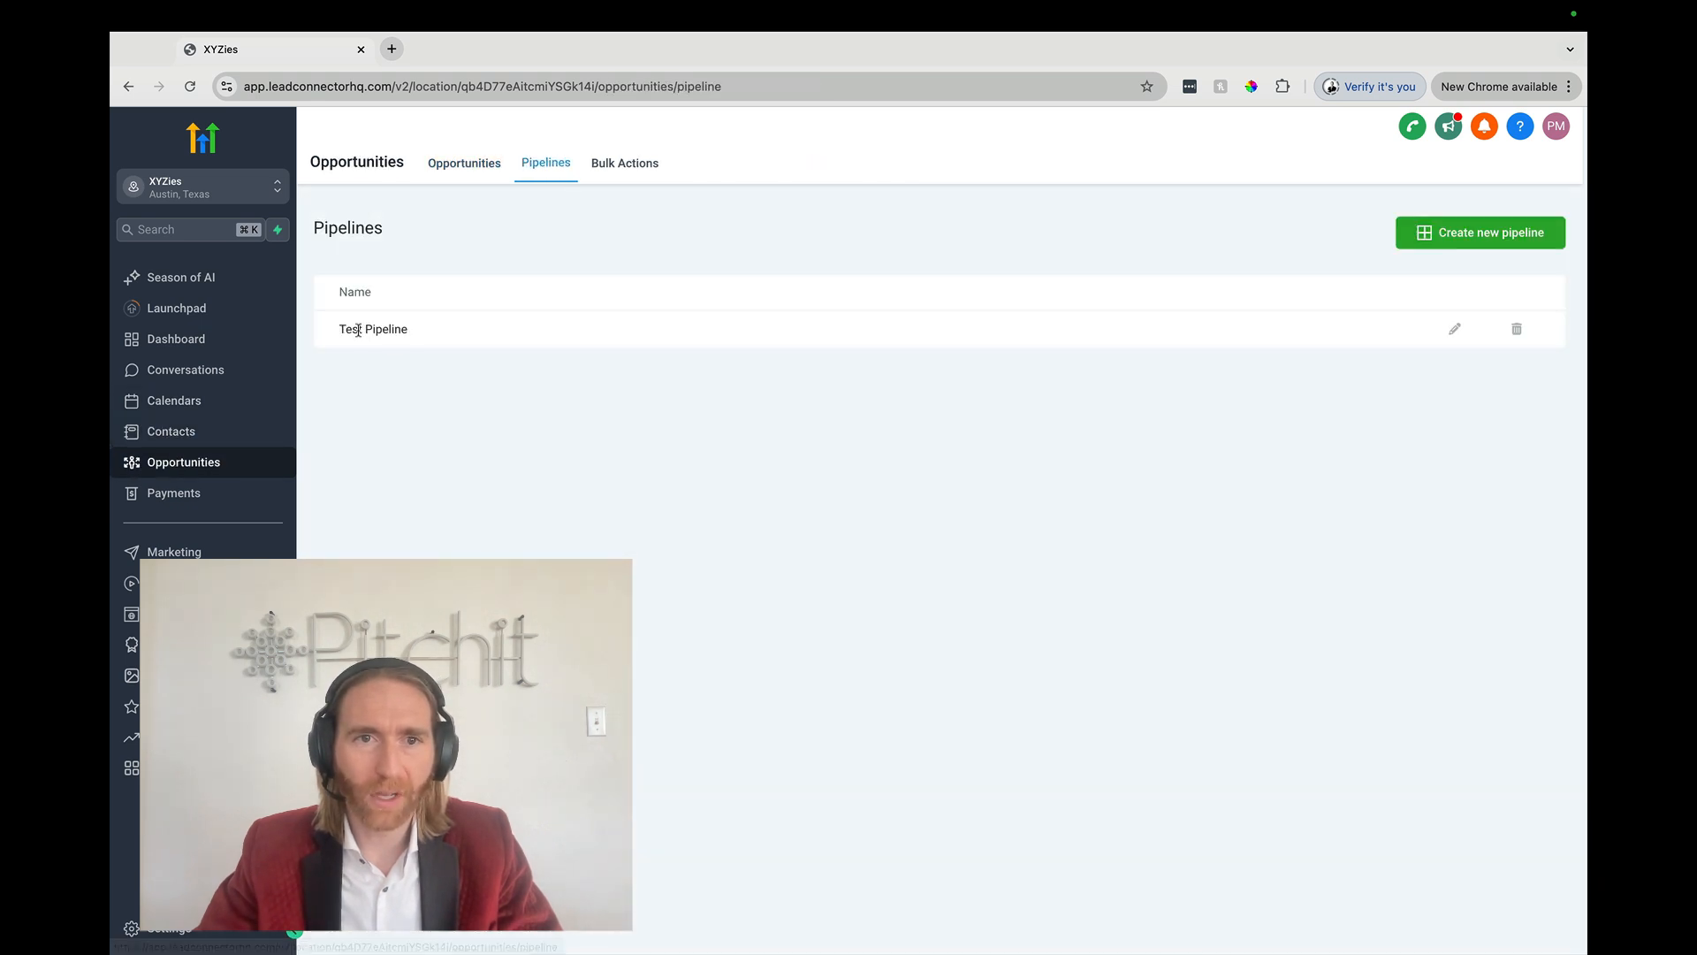
left_click(466, 164)
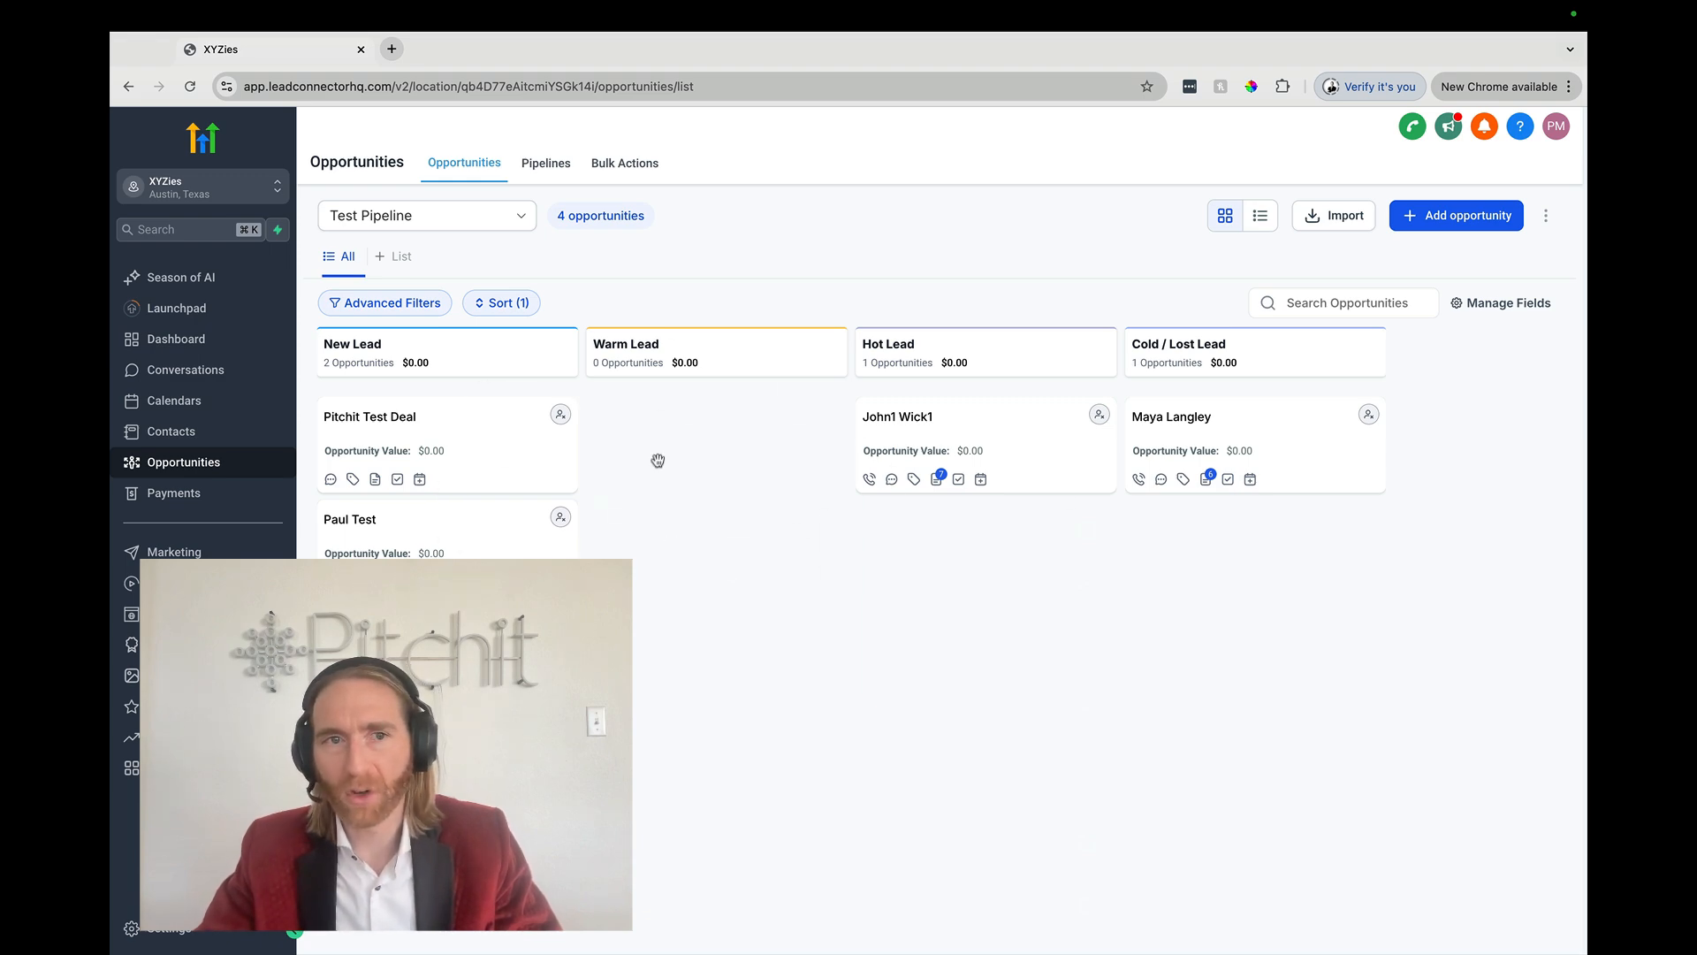
key("ctrl+Left")
key("ctrl+Left")
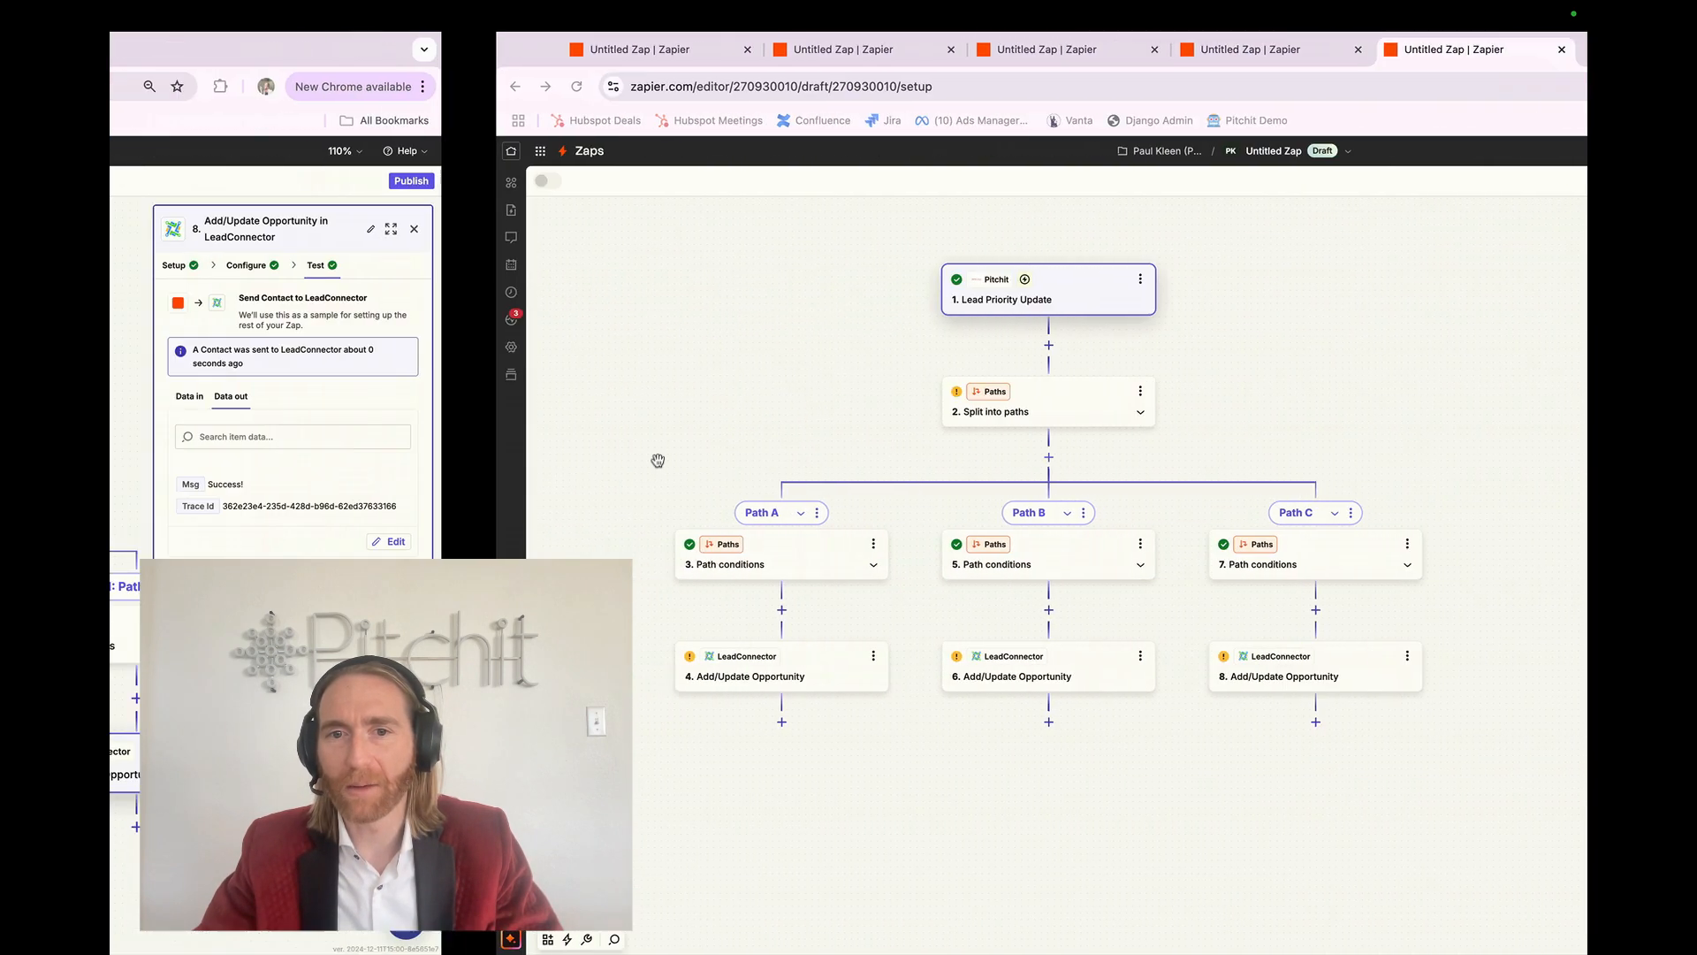